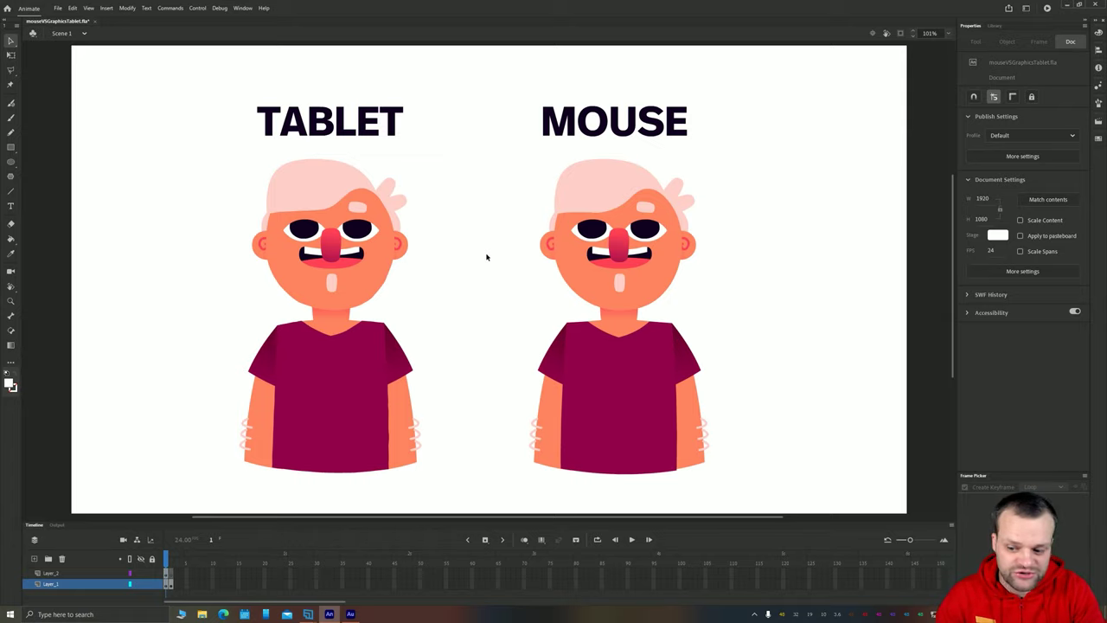
# Step: On frame 2, set the Classic Brush smoothing to 100 and its fill colour to black (#000000)
pyautogui.press('.')
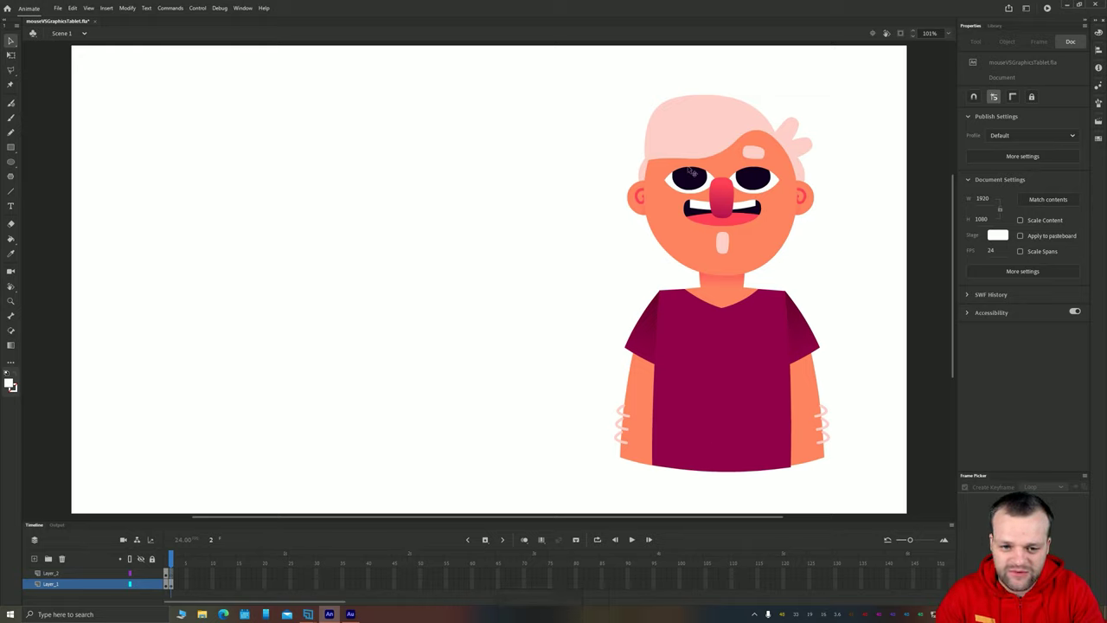
pyautogui.press('b')
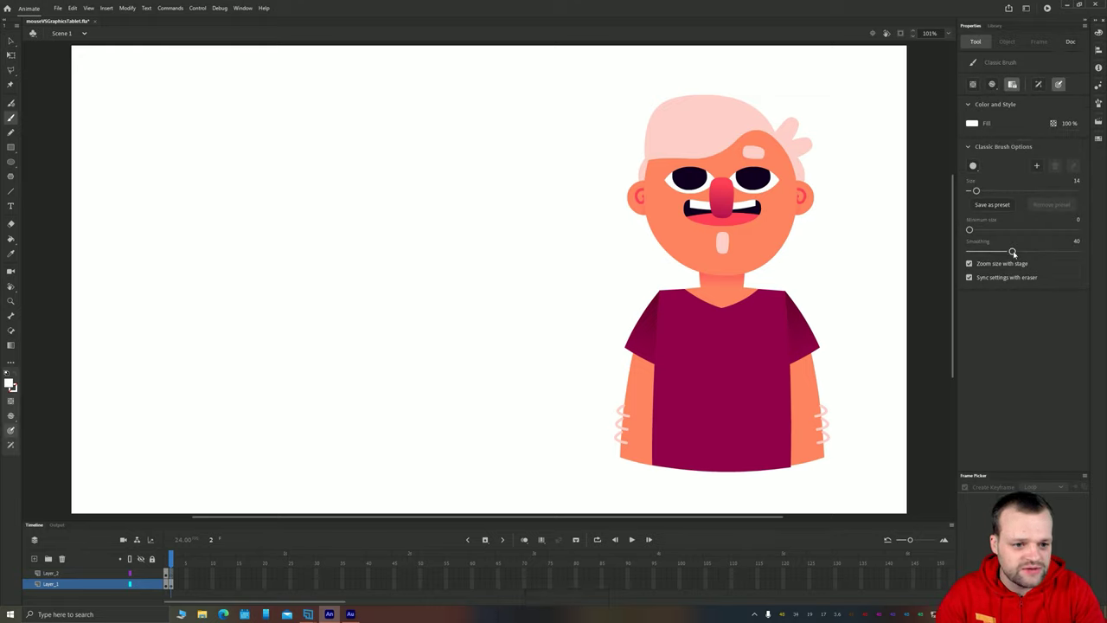
pyautogui.moveTo(1012, 251); pyautogui.dragTo(1078, 251)
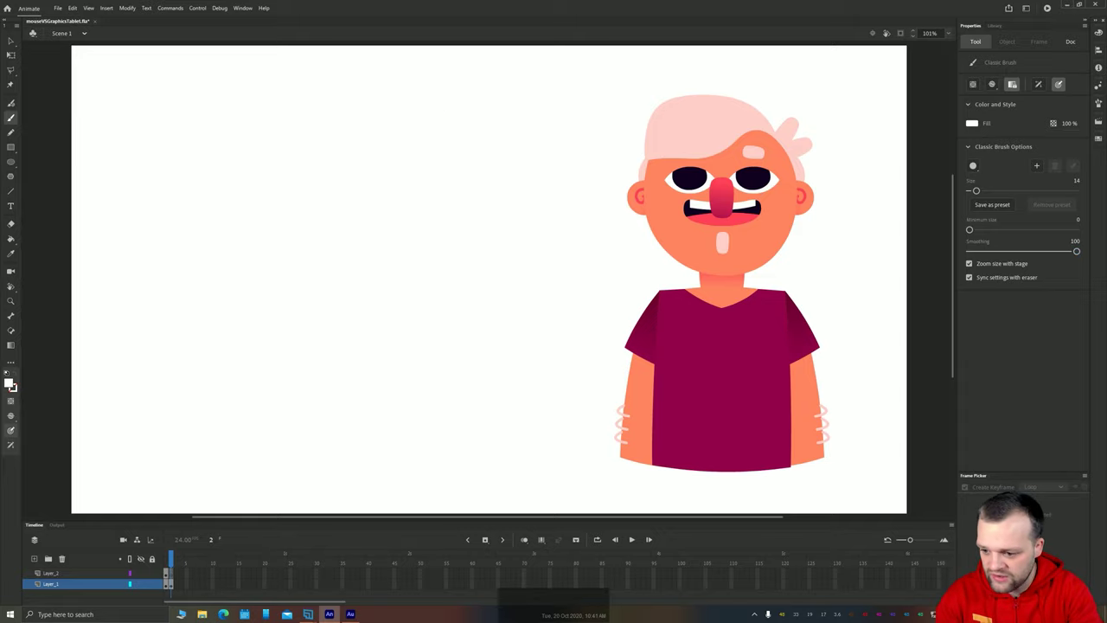
pyautogui.click(11, 384)
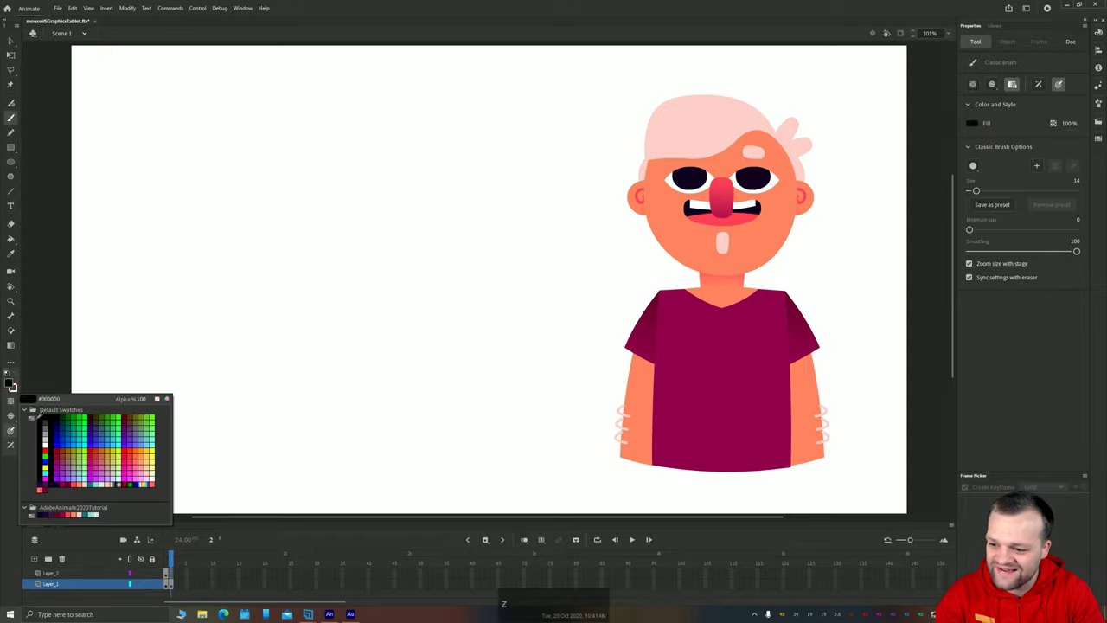
pyautogui.click(41, 412)
# Step: Sketch a cartoon face beside the character with the Classic Brush, including head outline, eyes with pupils, nose and mouth
pyautogui.moveTo(488, 198)
pyautogui.mouseDown()
pyautogui.moveTo(452, 145)
pyautogui.moveTo(413, 130)
pyautogui.moveTo(369, 128)
pyautogui.moveTo(302, 149)
pyautogui.moveTo(261, 230)
pyautogui.moveTo(270, 295)
pyautogui.moveTo(296, 334)
pyautogui.moveTo(345, 363)
pyautogui.moveTo(406, 369)
pyautogui.moveTo(451, 353)
pyautogui.moveTo(485, 277)
pyautogui.moveTo(487, 185)
pyautogui.mouseUp()
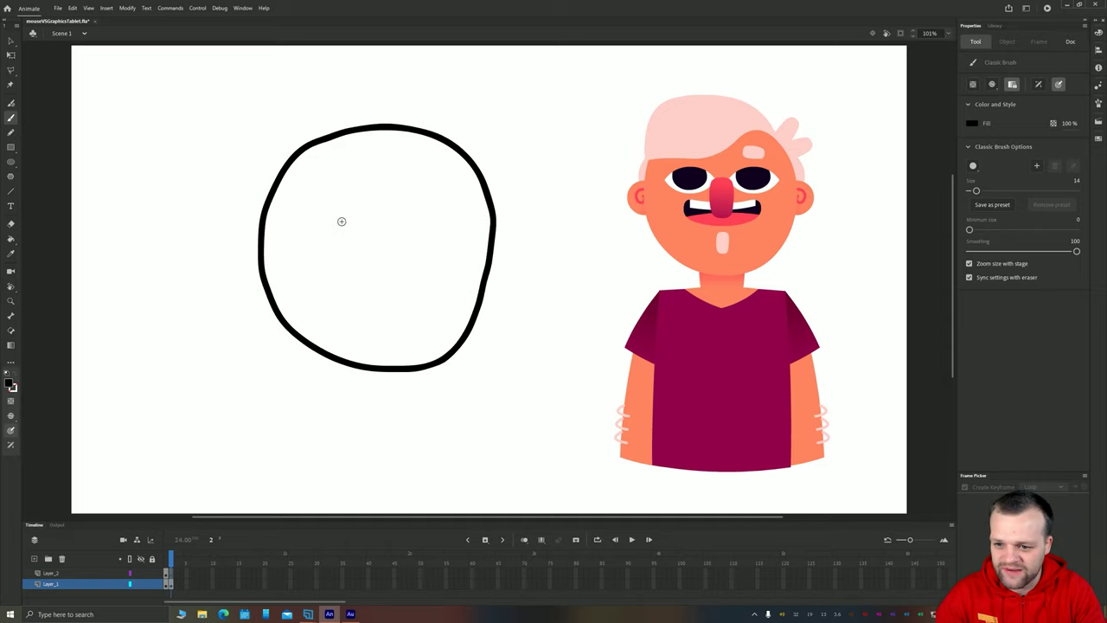
pyautogui.moveTo(377, 225)
pyautogui.mouseDown()
pyautogui.moveTo(329, 199)
pyautogui.moveTo(299, 222)
pyautogui.moveTo(328, 251)
pyautogui.moveTo(362, 247)
pyautogui.moveTo(420, 207)
pyautogui.moveTo(476, 225)
pyautogui.moveTo(443, 247)
pyautogui.moveTo(396, 223)
pyautogui.moveTo(379, 229)
pyautogui.moveTo(371, 260)
pyautogui.moveTo(388, 282)
pyautogui.moveTo(417, 249)
pyautogui.mouseUp()
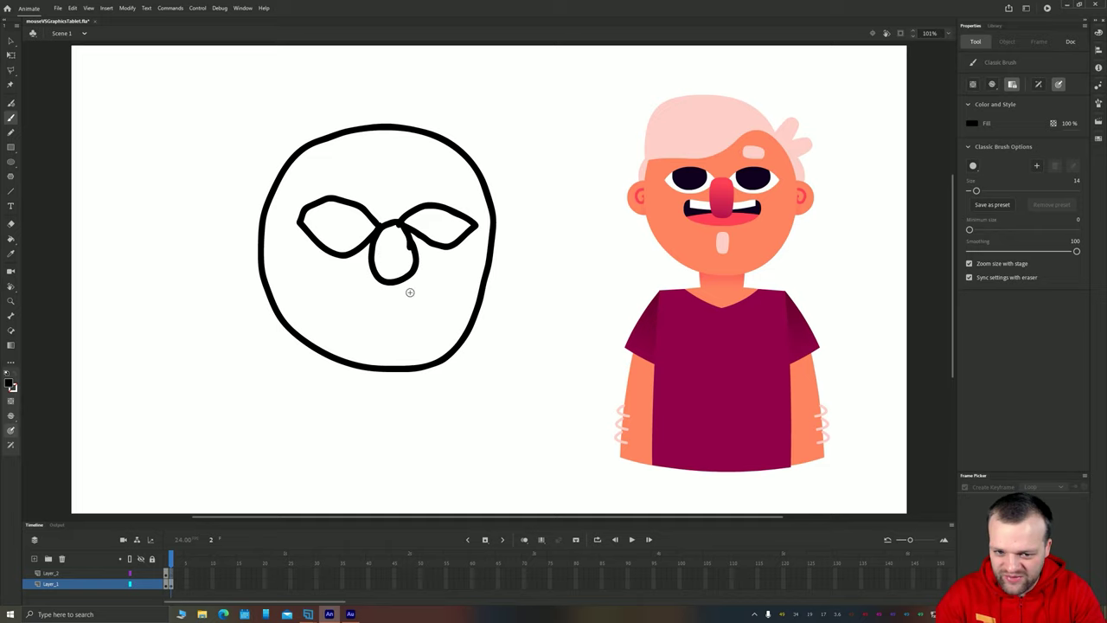
pyautogui.moveTo(372, 277)
pyautogui.mouseDown()
pyautogui.moveTo(303, 274)
pyautogui.moveTo(322, 311)
pyautogui.moveTo(402, 322)
pyautogui.moveTo(447, 311)
pyautogui.moveTo(455, 277)
pyautogui.moveTo(415, 274)
pyautogui.mouseUp()
pyautogui.moveTo(319, 302)
pyautogui.mouseDown()
pyautogui.moveTo(432, 311)
pyautogui.moveTo(446, 299)
pyautogui.moveTo(292, 285)
pyautogui.mouseUp()
pyautogui.click(342, 226)
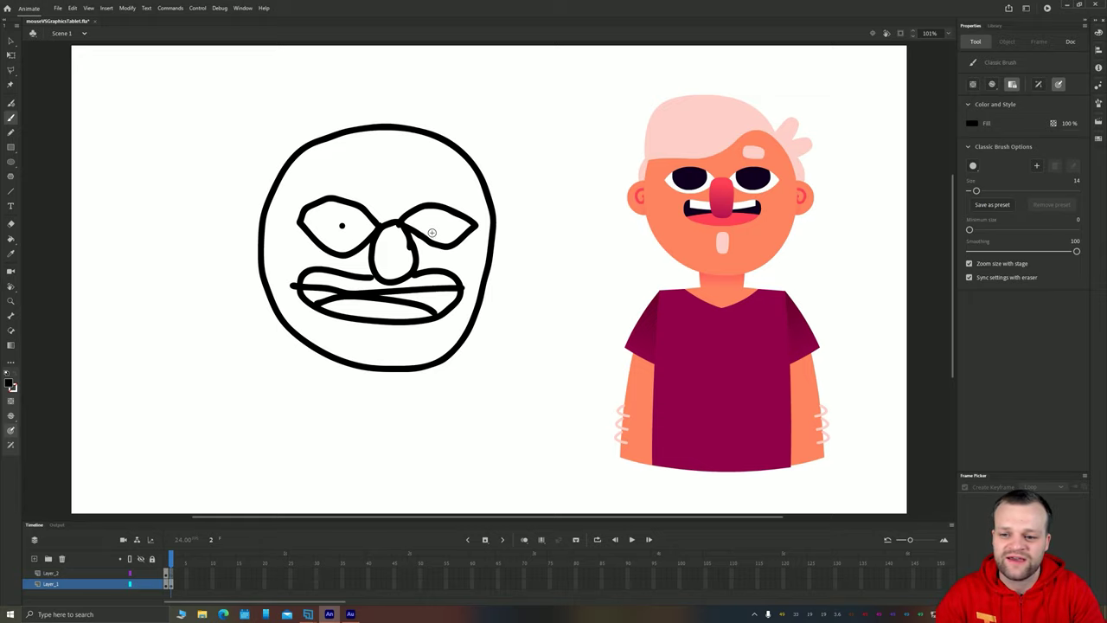
pyautogui.click(441, 224)
# Step: Delete the entire face sketched with the Classic Brush
pyautogui.press('v')
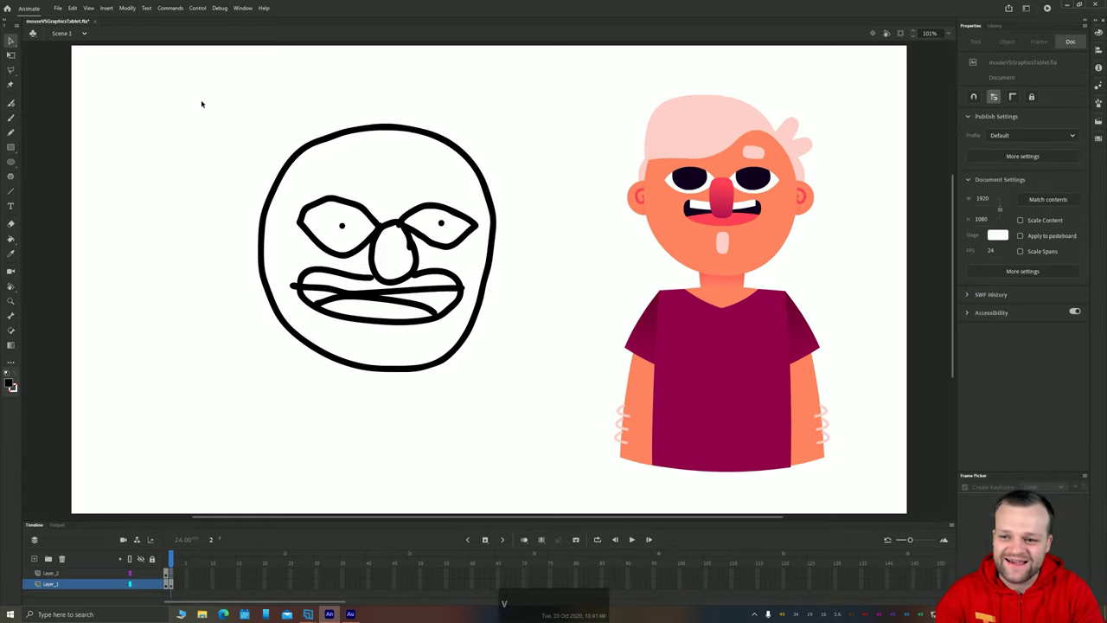
pyautogui.moveTo(222, 102); pyautogui.dragTo(528, 417)
pyautogui.press('Delete')
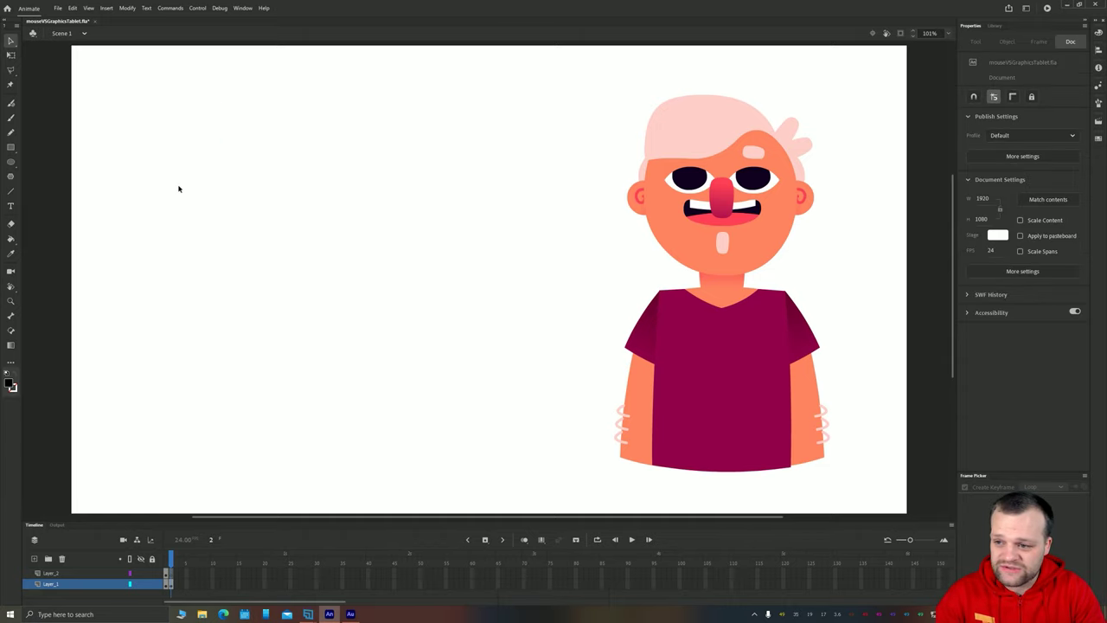
# Step: Configure the Fluid Brush with curve smoothing 100, pressure 100, angle 180 and taper 55
pyautogui.click(11, 103)
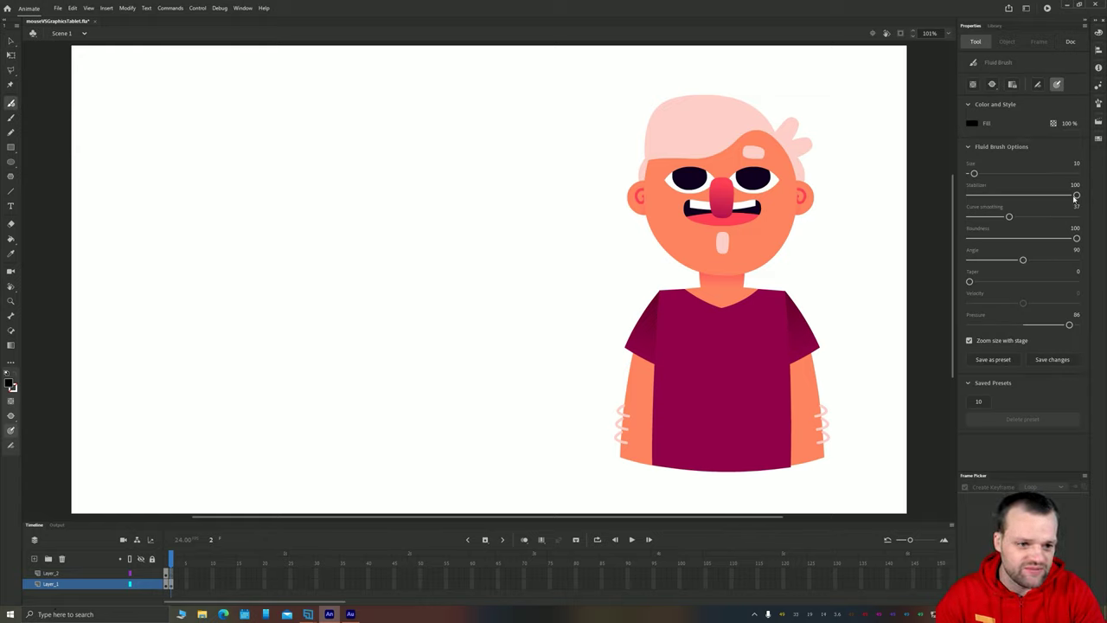
pyautogui.moveTo(1009, 217); pyautogui.dragTo(1081, 218)
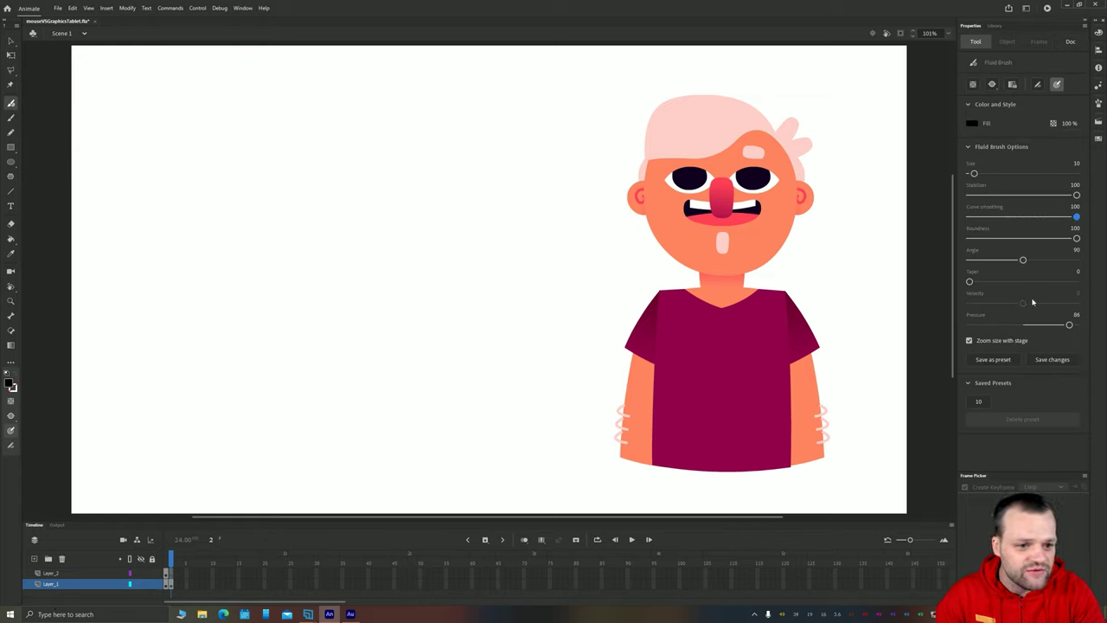
pyautogui.moveTo(1070, 326); pyautogui.dragTo(1078, 325)
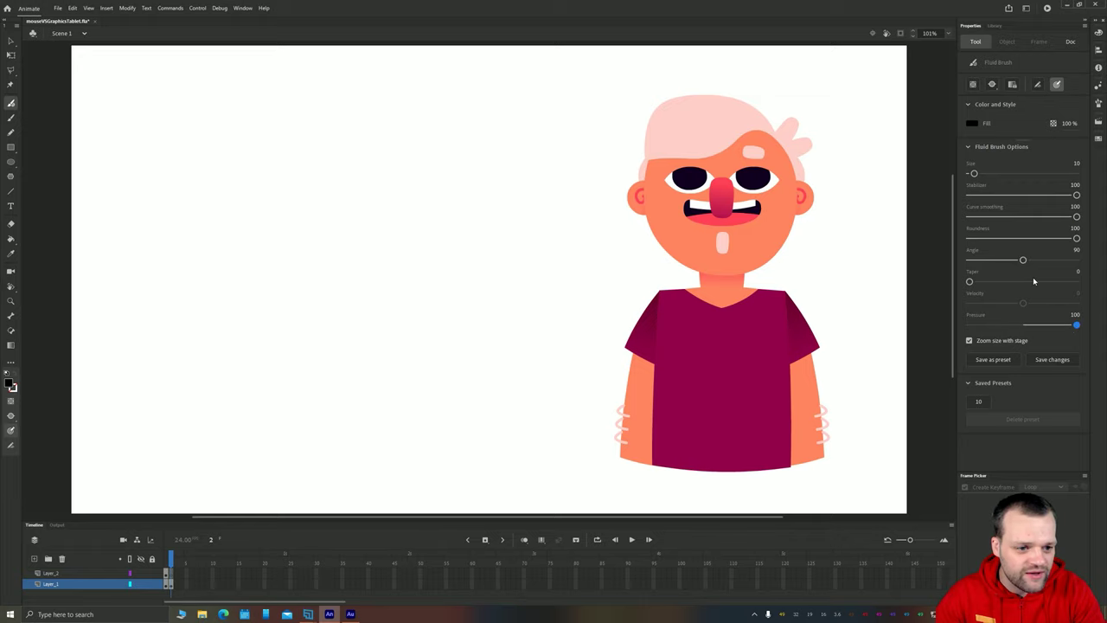
pyautogui.moveTo(1022, 260); pyautogui.dragTo(1080, 260)
pyautogui.moveTo(970, 282); pyautogui.dragTo(1028, 282)
# Step: Sketch a second face with the Fluid Brush in the empty area, with head outline, eyes, nose and mouth
pyautogui.moveTo(473, 161)
pyautogui.mouseDown()
pyautogui.moveTo(405, 119)
pyautogui.moveTo(336, 123)
pyautogui.moveTo(272, 153)
pyautogui.moveTo(224, 222)
pyautogui.moveTo(219, 299)
pyautogui.moveTo(271, 373)
pyautogui.moveTo(374, 410)
pyautogui.moveTo(443, 389)
pyautogui.moveTo(481, 351)
pyautogui.moveTo(490, 241)
pyautogui.moveTo(472, 169)
pyautogui.mouseUp()
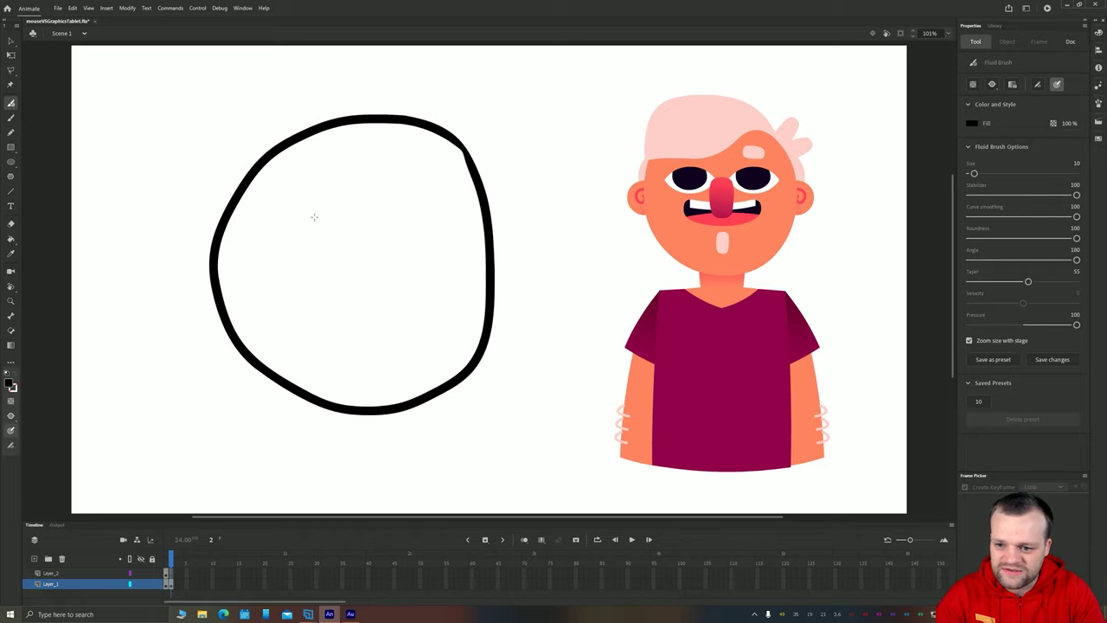
pyautogui.moveTo(315, 206)
pyautogui.mouseDown()
pyautogui.moveTo(250, 228)
pyautogui.moveTo(261, 251)
pyautogui.moveTo(336, 233)
pyautogui.moveTo(320, 206)
pyautogui.mouseUp()
pyautogui.moveTo(383, 221)
pyautogui.mouseDown()
pyautogui.moveTo(460, 214)
pyautogui.moveTo(463, 248)
pyautogui.moveTo(385, 223)
pyautogui.mouseUp()
pyautogui.moveTo(381, 264)
pyautogui.mouseDown()
pyautogui.moveTo(381, 215)
pyautogui.moveTo(328, 234)
pyautogui.moveTo(342, 306)
pyautogui.moveTo(392, 252)
pyautogui.mouseUp()
pyautogui.moveTo(318, 283)
pyautogui.mouseDown()
pyautogui.moveTo(427, 342)
pyautogui.moveTo(412, 277)
pyautogui.mouseUp()
# Step: Delete the entire face sketched with the Fluid Brush
pyautogui.press('v')
pyautogui.moveTo(161, 93); pyautogui.dragTo(548, 470)
pyautogui.press('Delete')
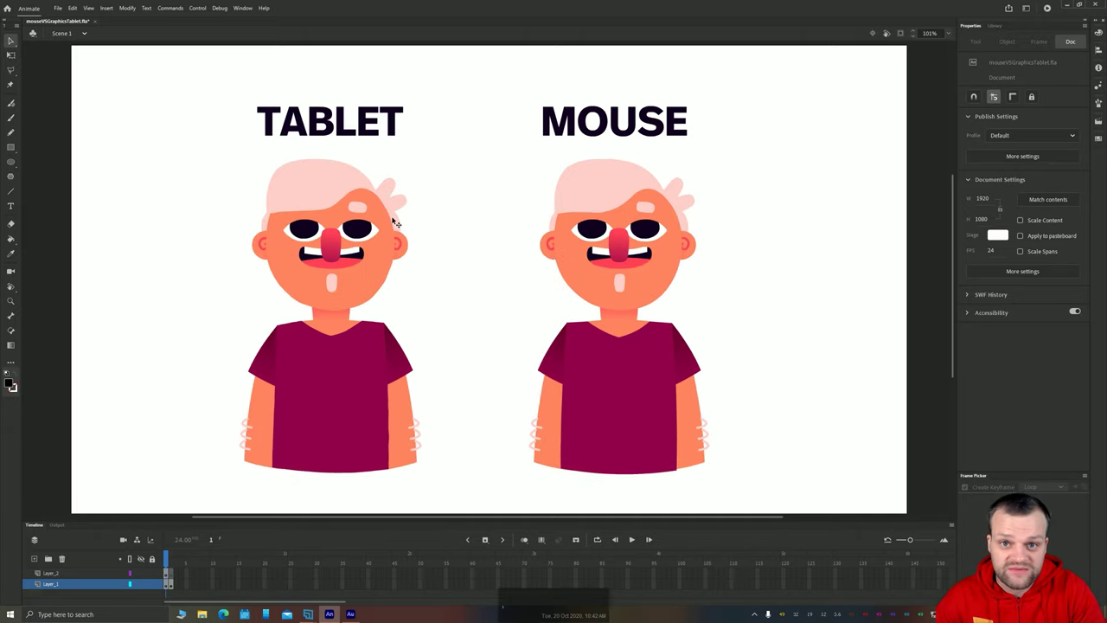
# Step: On frame 2, prepare the Oval tool with the orange skin-colour swatch as its fill
pyautogui.press('.')
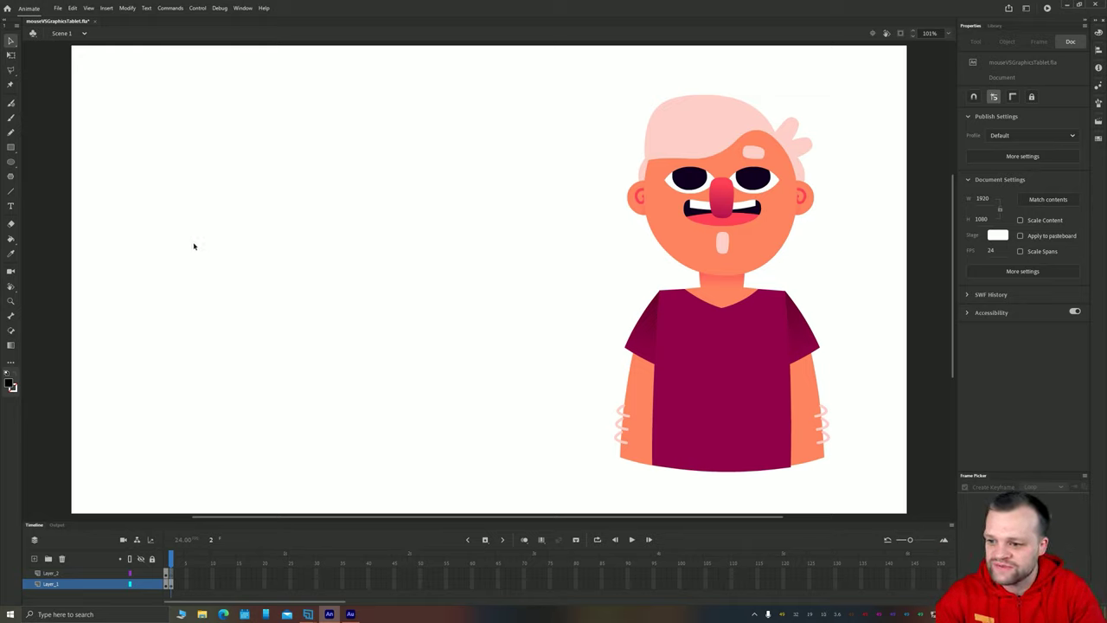
pyautogui.click(11, 162)
pyautogui.click(10, 386)
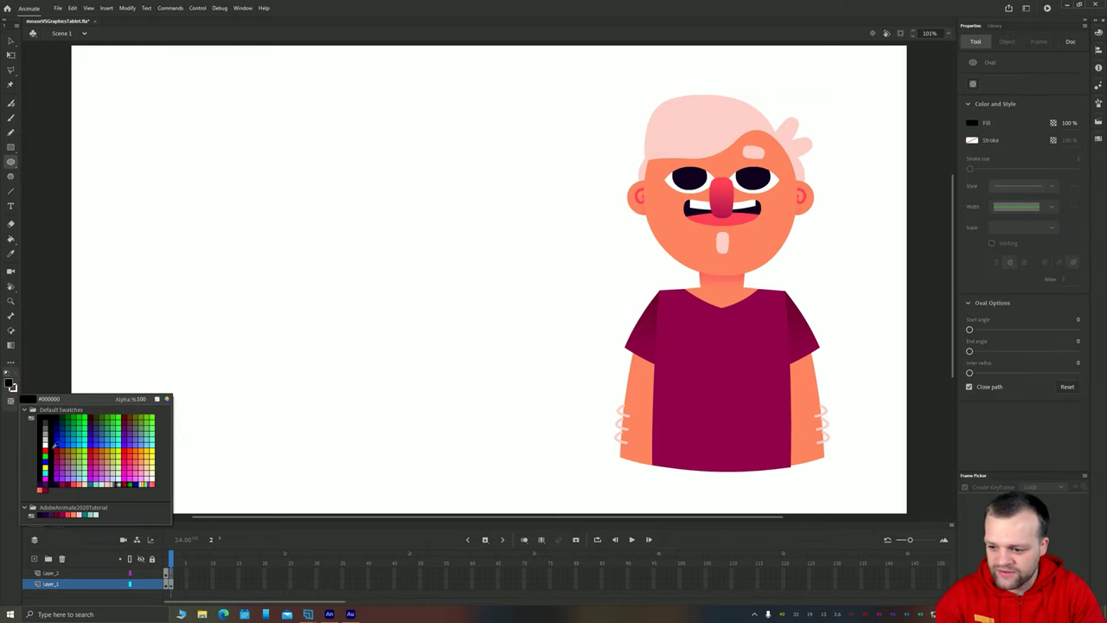
pyautogui.click(85, 503)
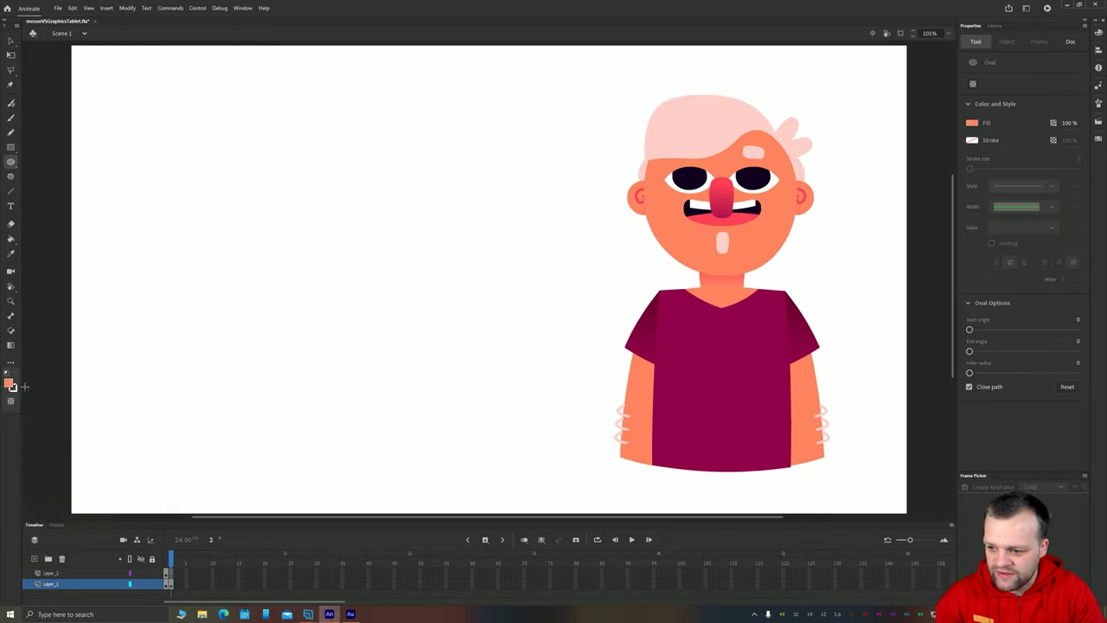
# Step: Try a custom red fill of #C73B3B, and return to the orange skin-colour swatch
pyautogui.click(1098, 35)
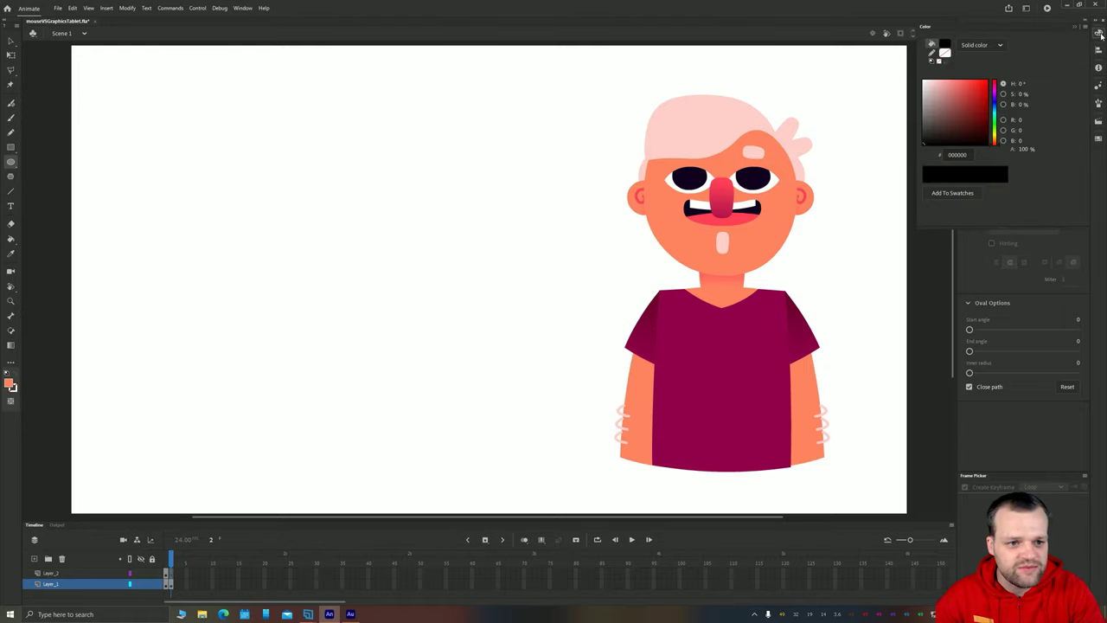
pyautogui.moveTo(966, 103); pyautogui.dragTo(968, 93)
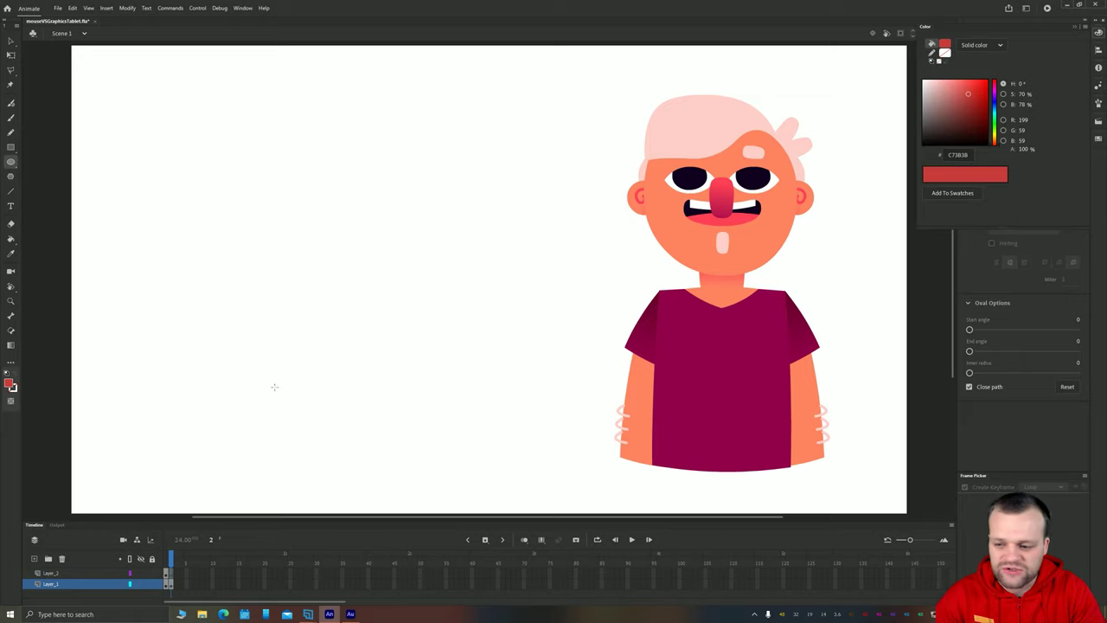
pyautogui.click(10, 385)
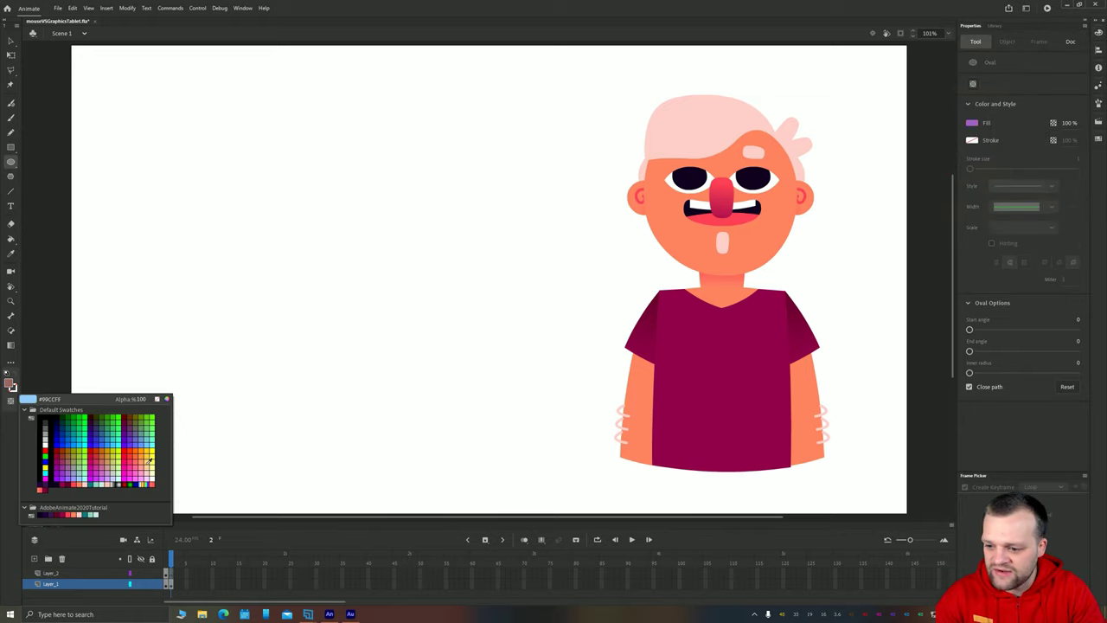
pyautogui.click(78, 514)
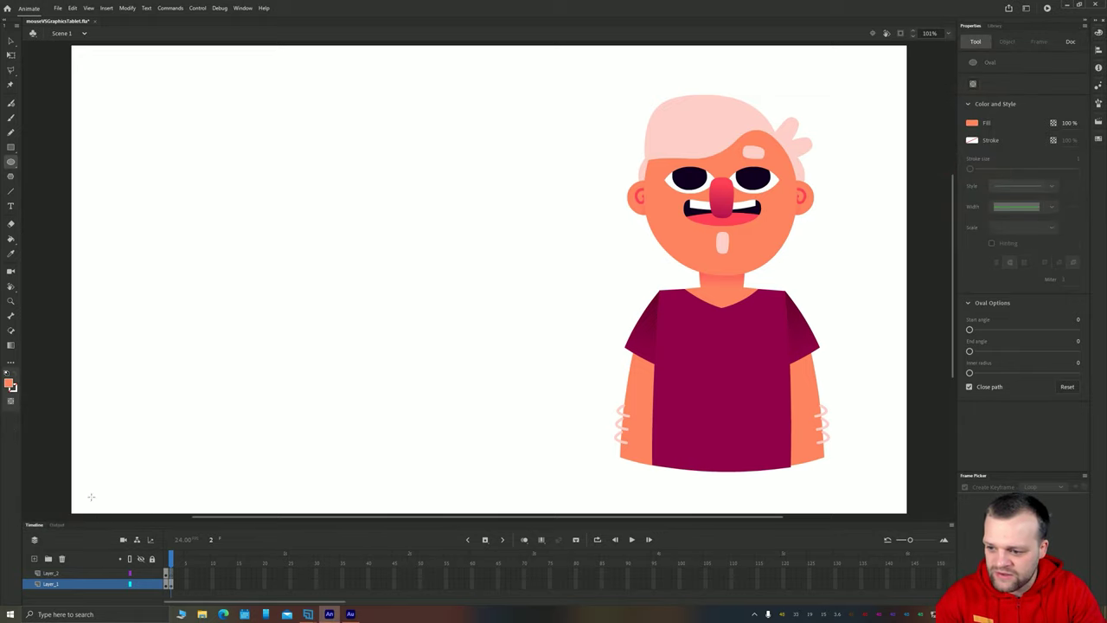
# Step: Draw a circle about 375 px in diameter with orange fill #FF8361 in the empty area beside the character
pyautogui.click(12, 387)
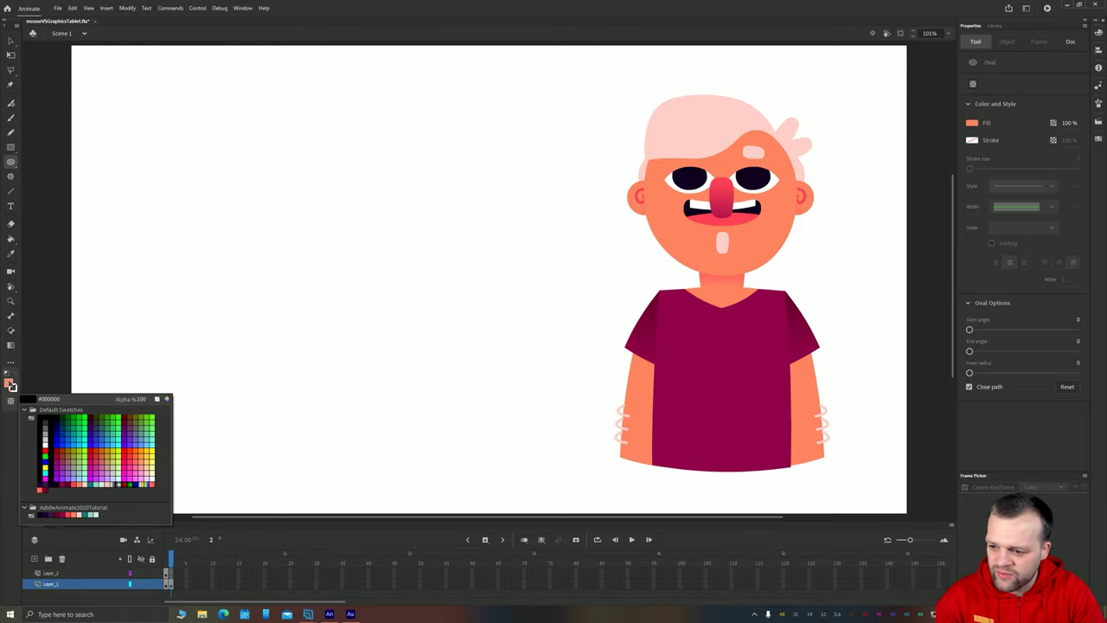
pyautogui.click(9, 384)
pyautogui.click(11, 385)
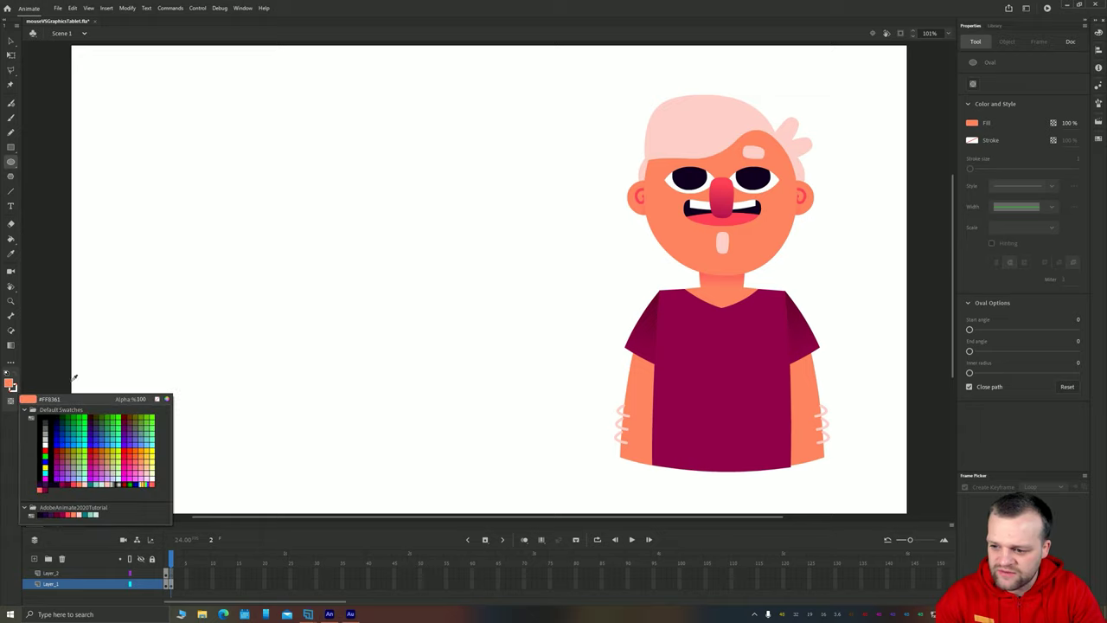
pyautogui.click(71, 515)
pyautogui.moveTo(482, 265); pyautogui.dragTo(318, 103)
# Step: Reposition the orange circle slightly closer to the character and deselect it
pyautogui.click(11, 41)
pyautogui.click(386, 198)
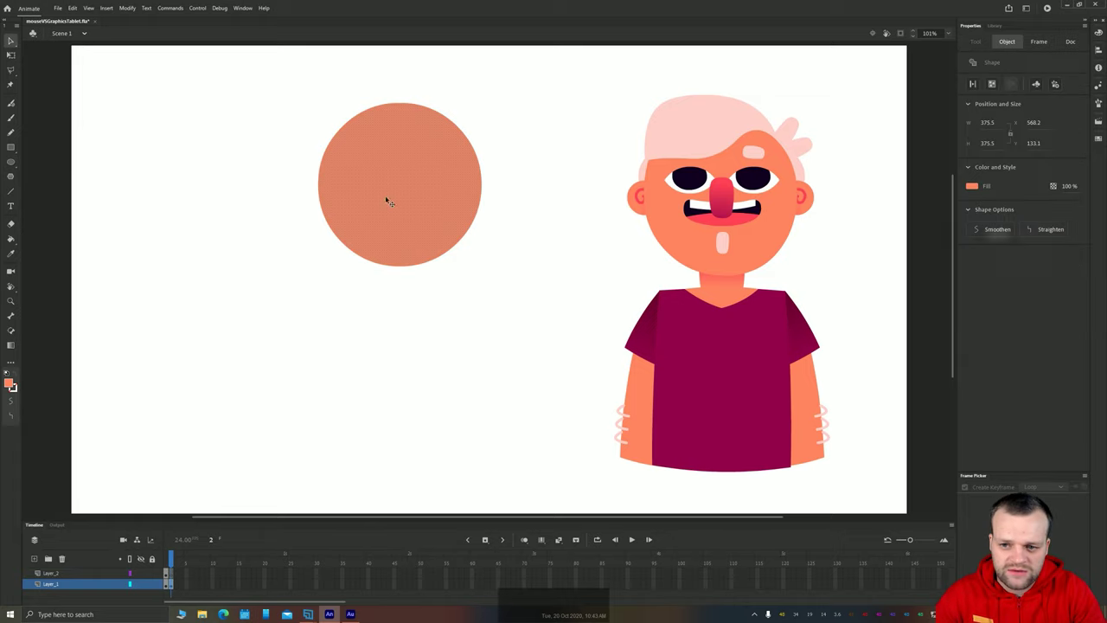
pyautogui.moveTo(386, 198)
pyautogui.mouseDown()
pyautogui.moveTo(443, 208)
pyautogui.moveTo(416, 212)
pyautogui.mouseUp()
pyautogui.click(270, 257)
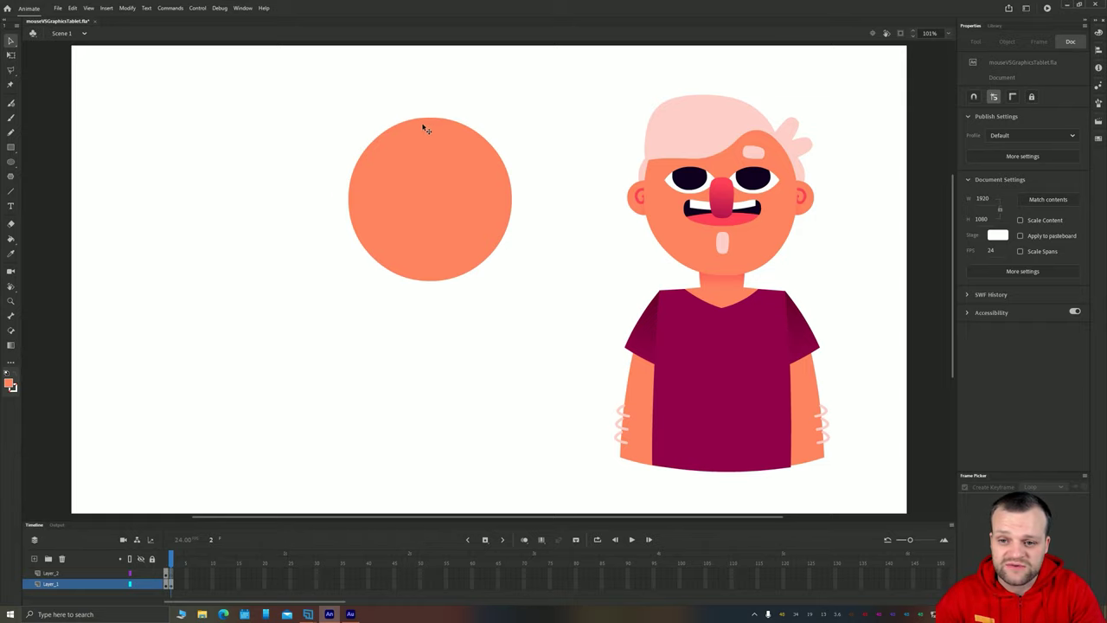
pyautogui.press('space')
pyautogui.moveTo(366, 186); pyautogui.dragTo(394, 203)
pyautogui.moveTo(482, 240); pyautogui.dragTo(466, 227)
pyautogui.click(246, 243)
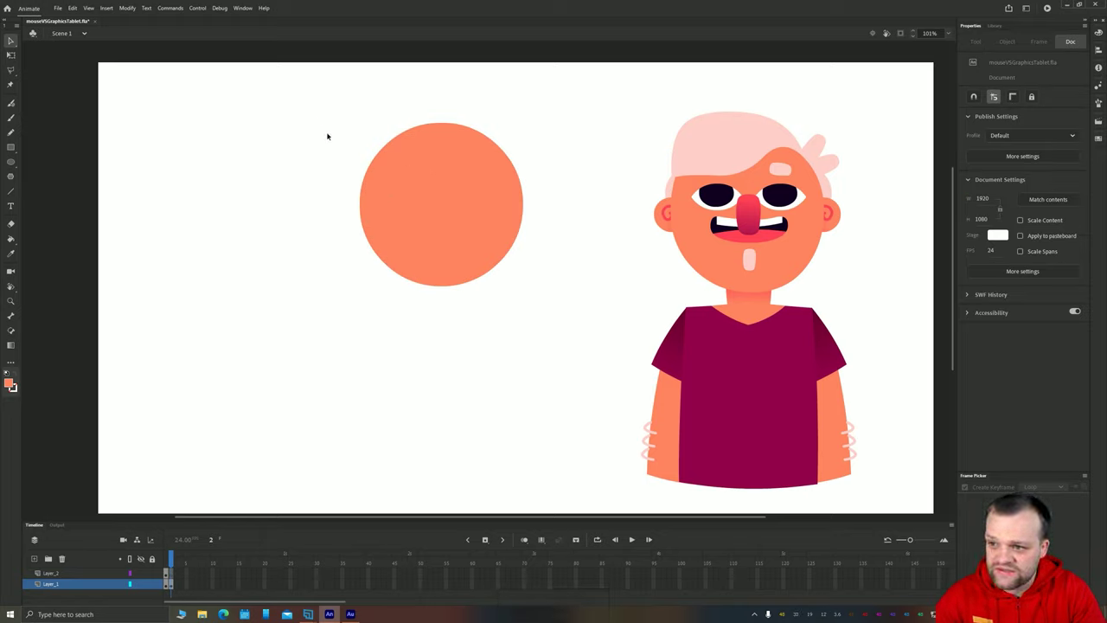
pyautogui.press('space')
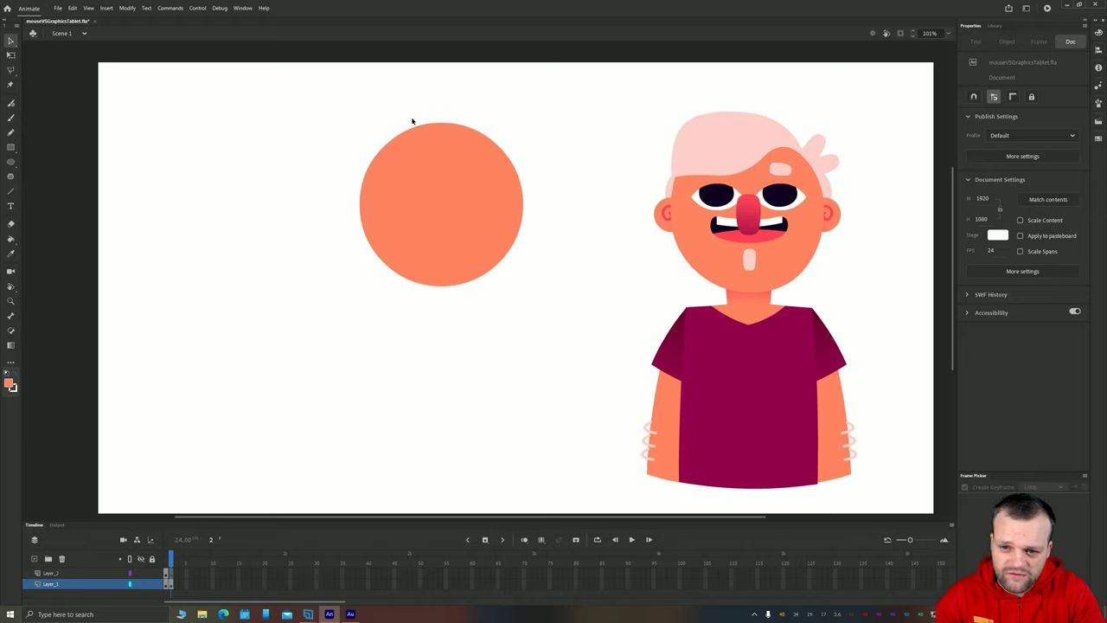
# Step: Try pulling the circle's upper-left, left and lower-right edges outward, and undo these distortions
pyautogui.moveTo(412, 129); pyautogui.dragTo(353, 121)
pyautogui.moveTo(359, 220); pyautogui.dragTo(345, 226)
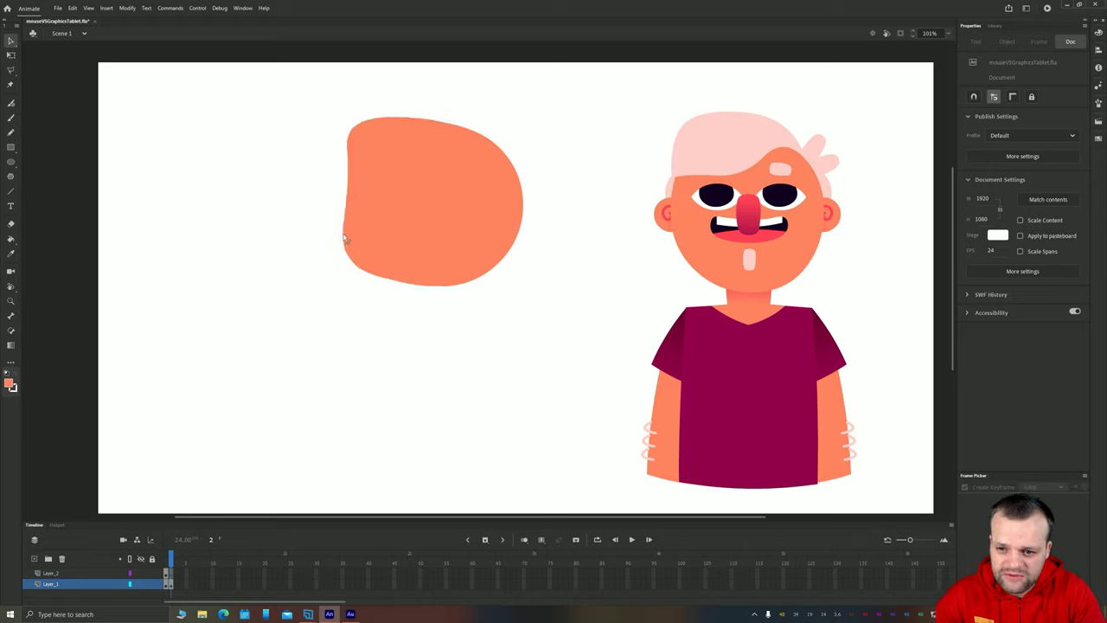
pyautogui.moveTo(513, 249); pyautogui.dragTo(570, 325)
pyautogui.hotkey('ctrl', 'z')
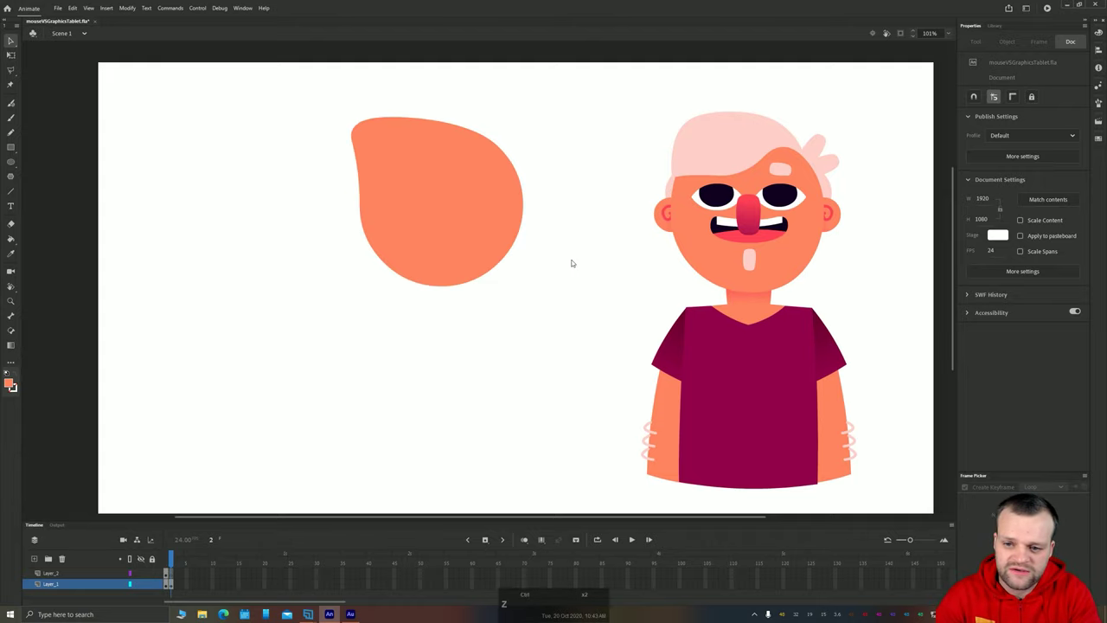
pyautogui.hotkey('ctrl', 'z')
pyautogui.hotkey('ctrl', 'z')
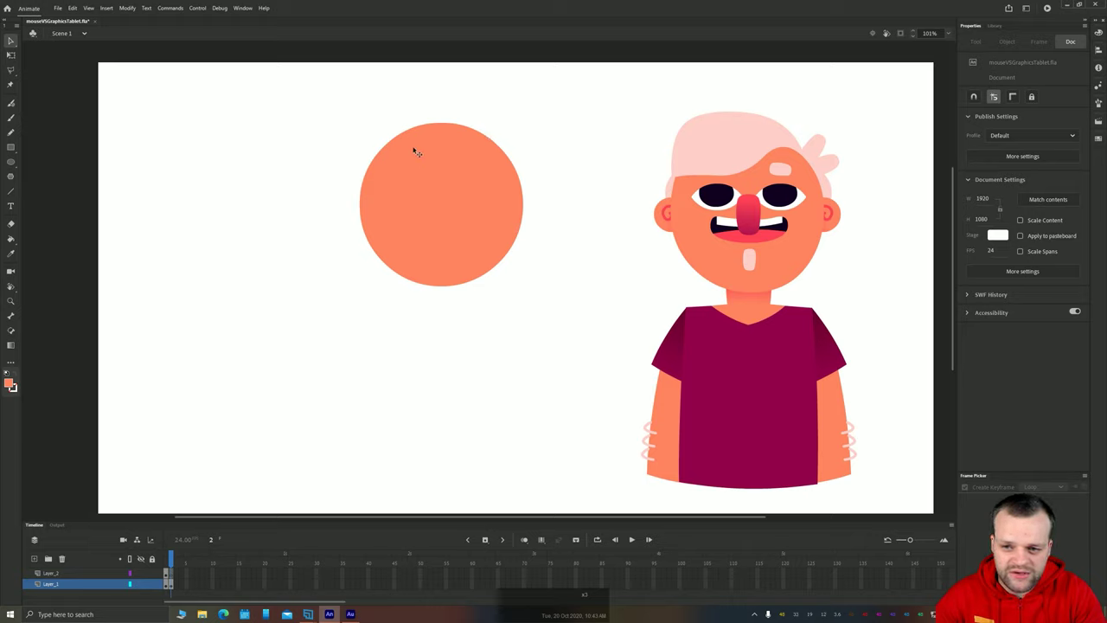
# Step: Subtly reshape the circle's outline by bending its upper-left, right, bottom, left and top edges by a few pixels
pyautogui.moveTo(394, 142); pyautogui.dragTo(397, 146)
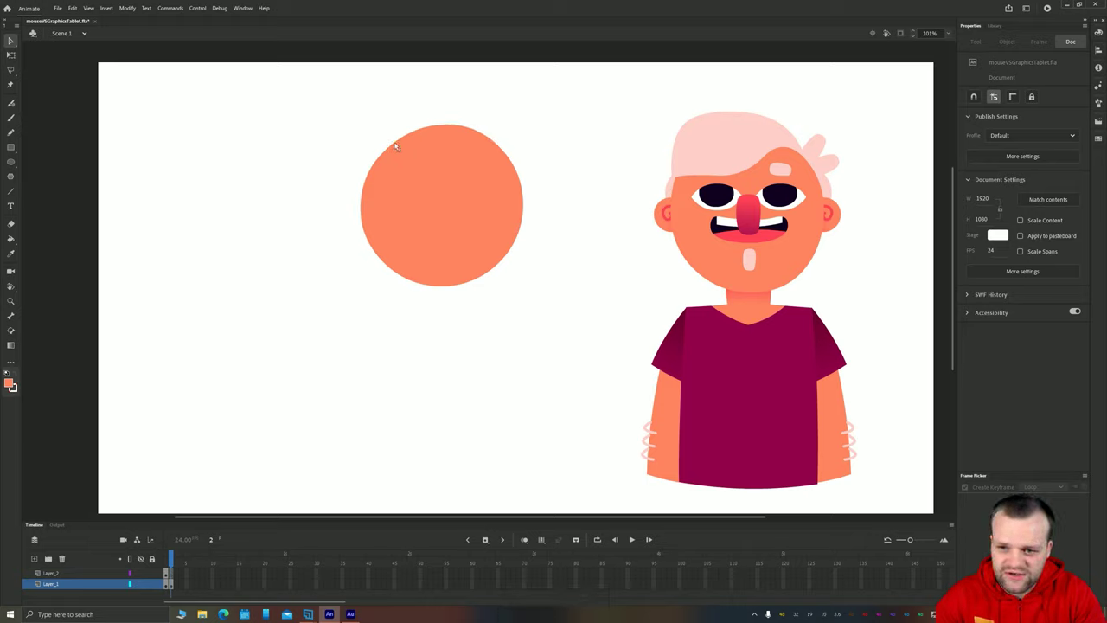
pyautogui.moveTo(522, 197); pyautogui.dragTo(526, 196)
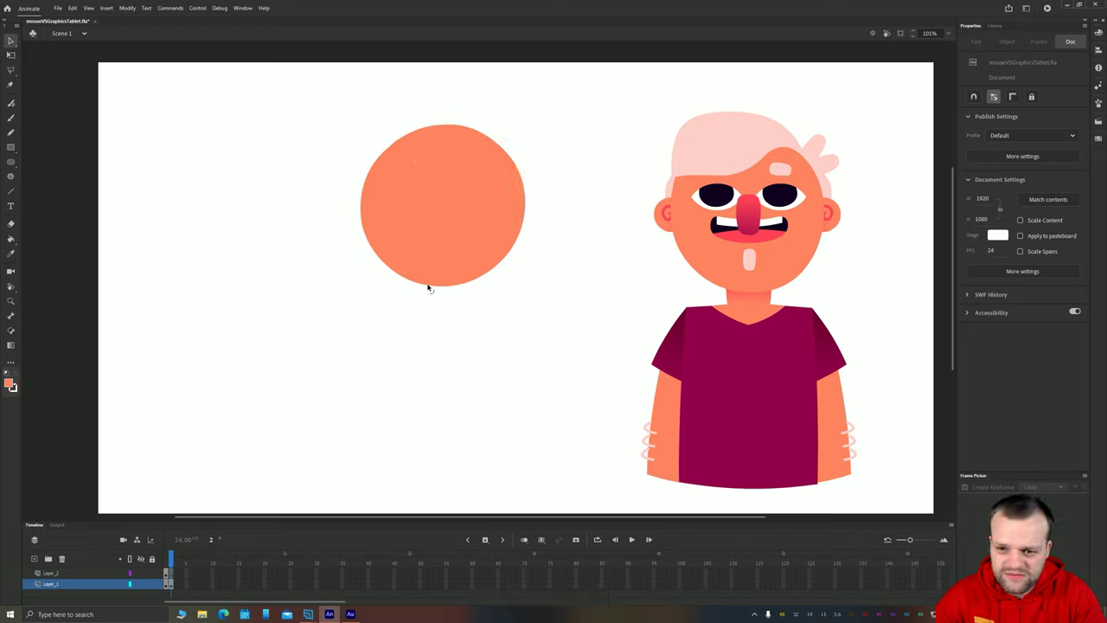
pyautogui.moveTo(435, 287); pyautogui.dragTo(440, 286)
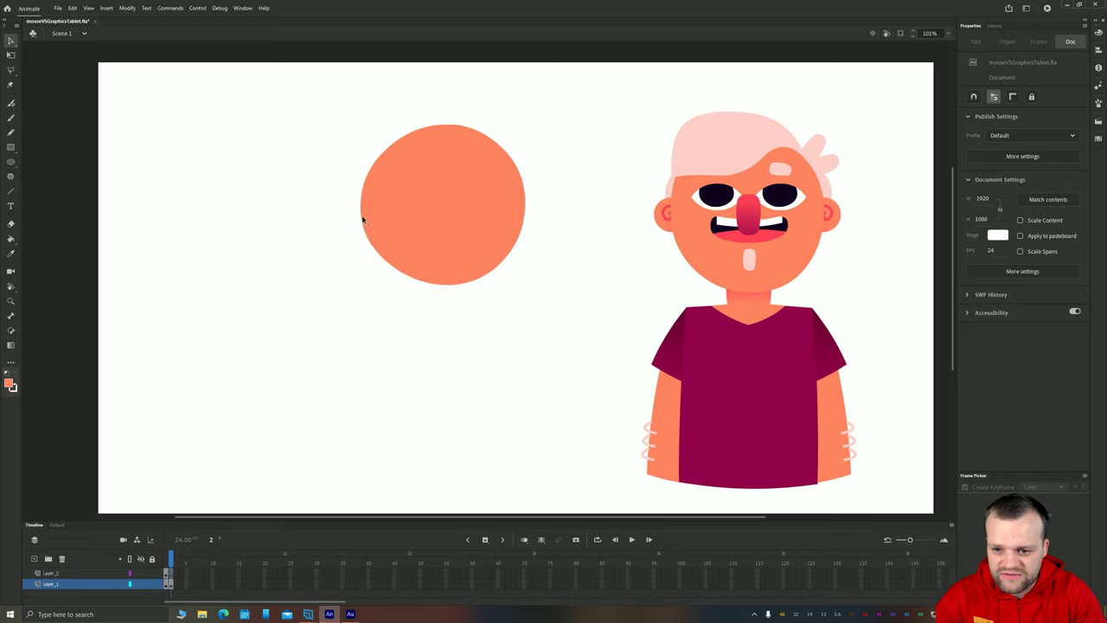
pyautogui.moveTo(363, 217); pyautogui.dragTo(365, 218)
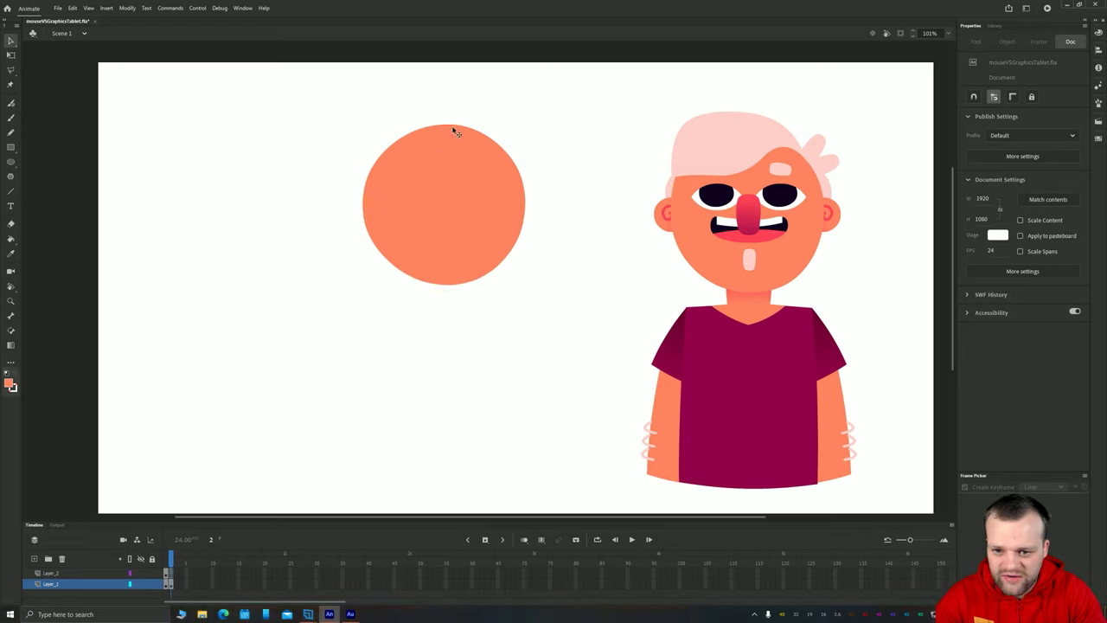
pyautogui.moveTo(456, 126); pyautogui.dragTo(457, 127)
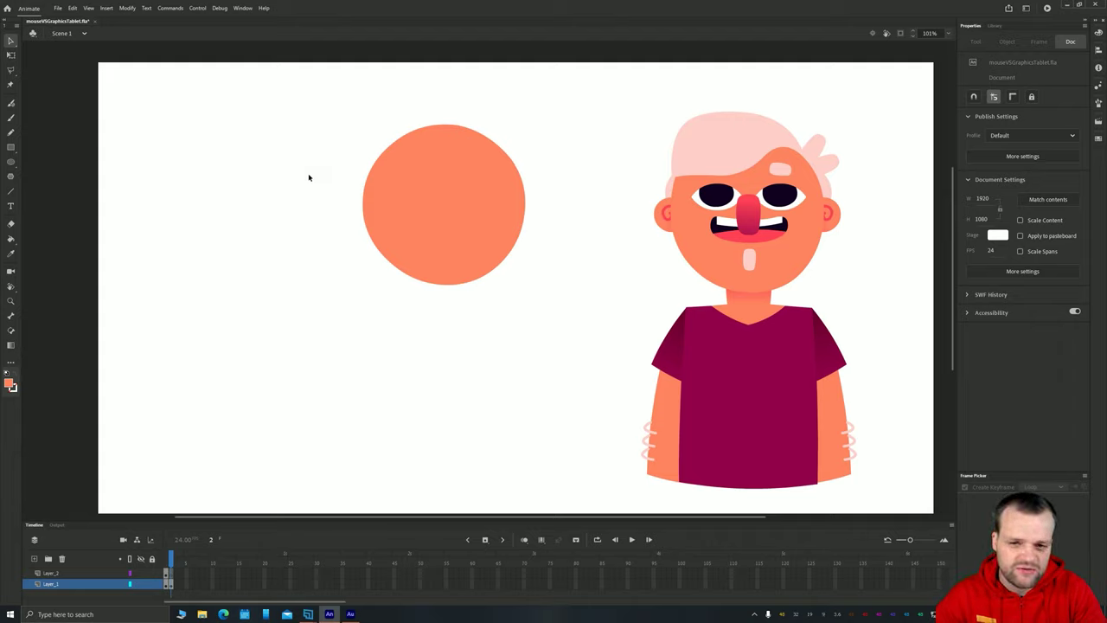
# Step: Convert the orange circle to a graphic symbol named head3 and deselect it
pyautogui.click(425, 210)
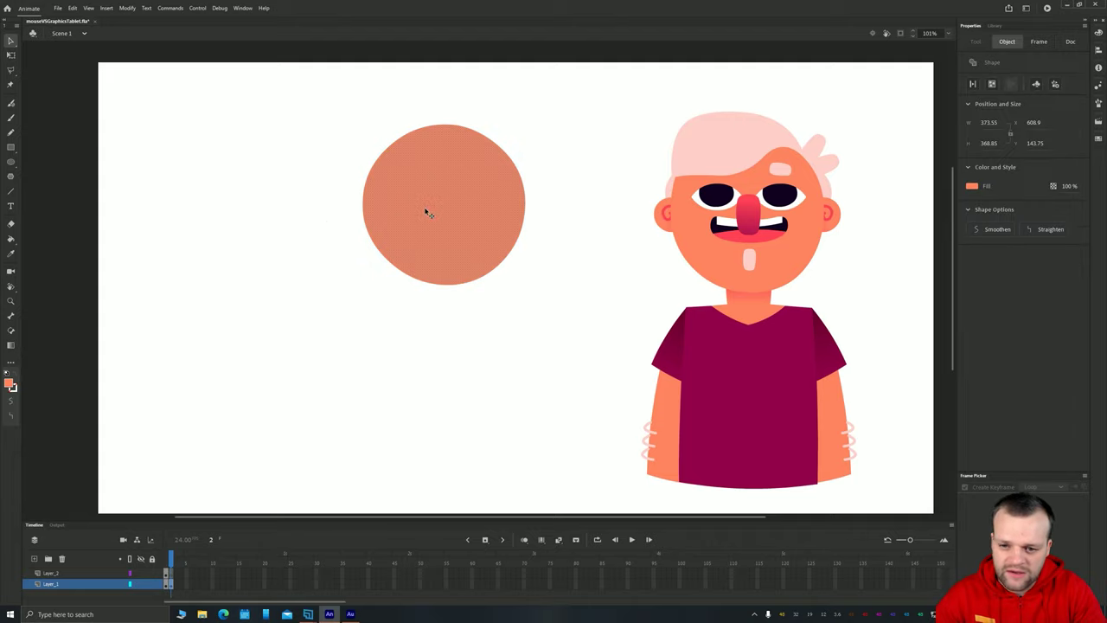
pyautogui.press('F8')
pyautogui.write('ahea')
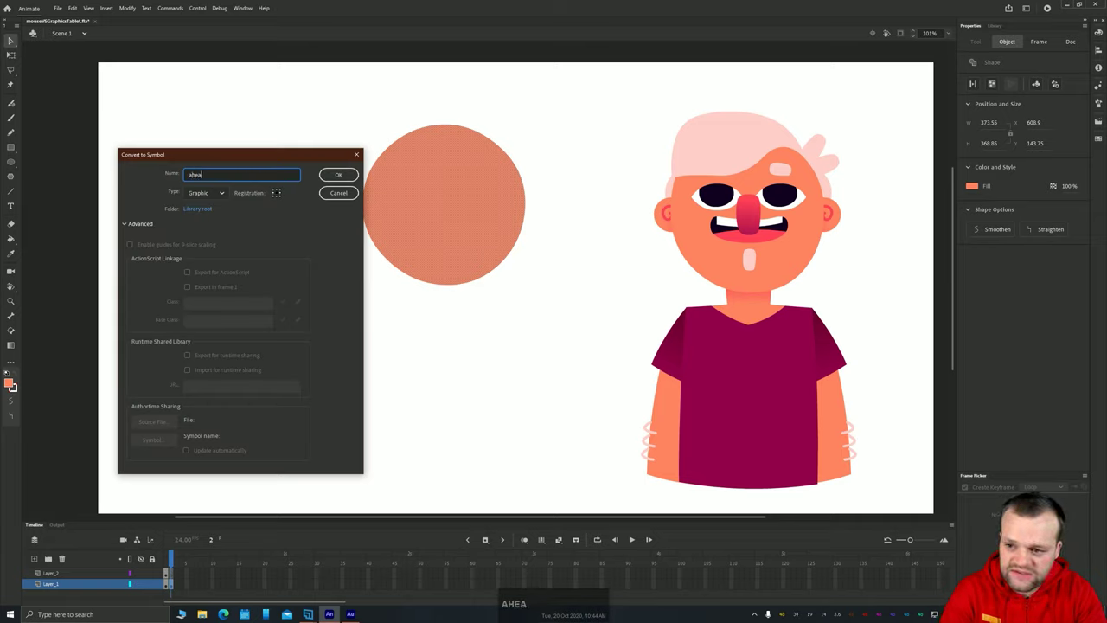
pyautogui.write('dh')
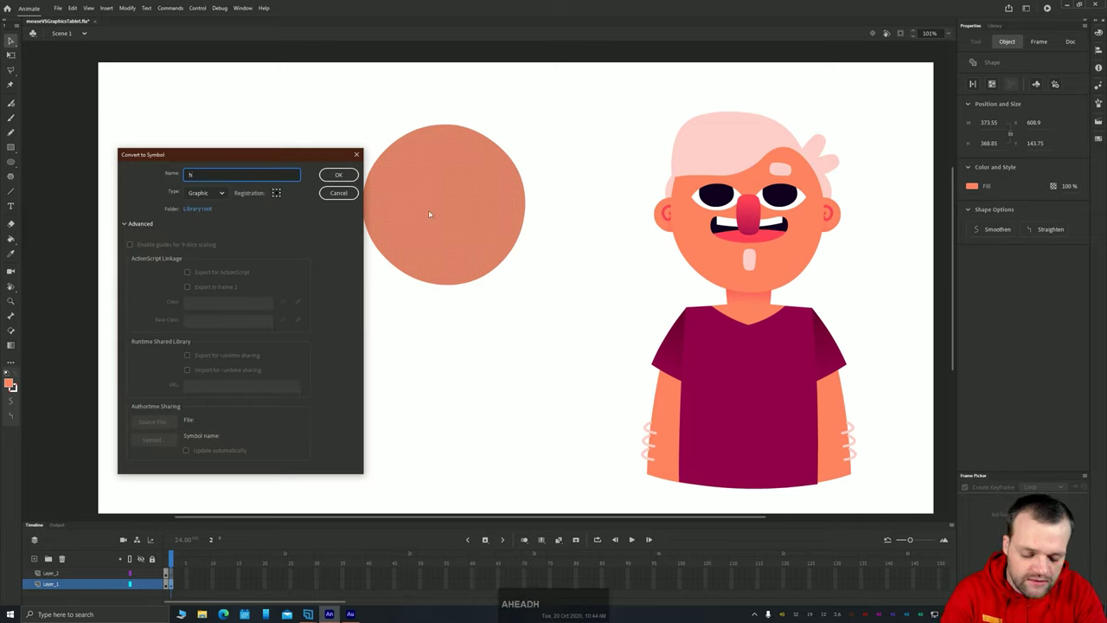
pyautogui.write('ead2')
pyautogui.press('Return')
pyautogui.press('Return')
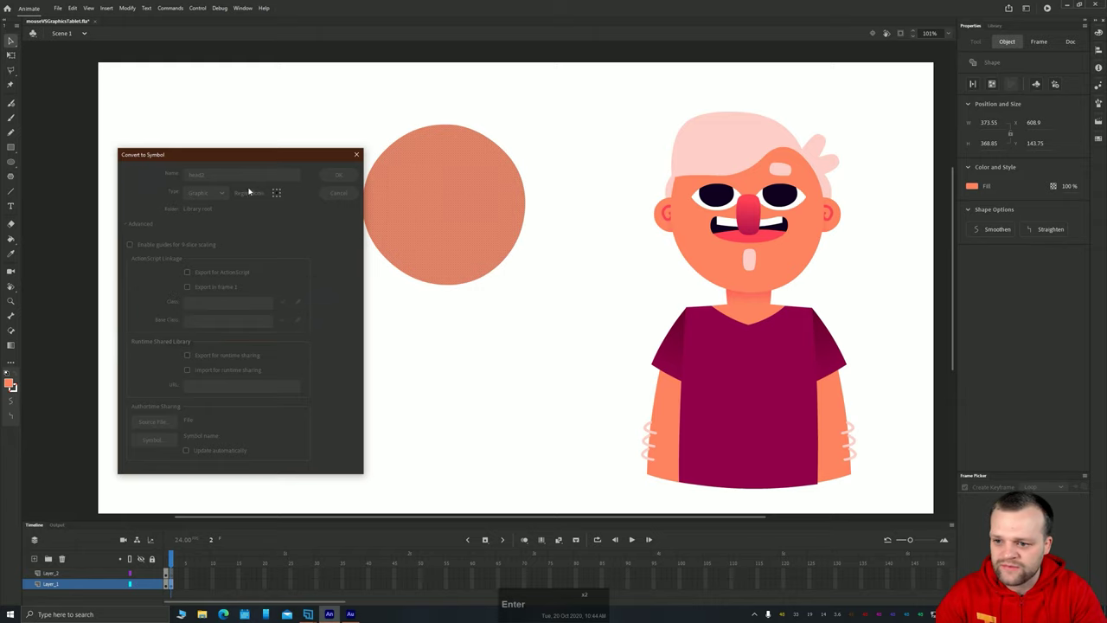
pyautogui.press('BackSpace')
pyautogui.write('3')
pyautogui.press('Return')
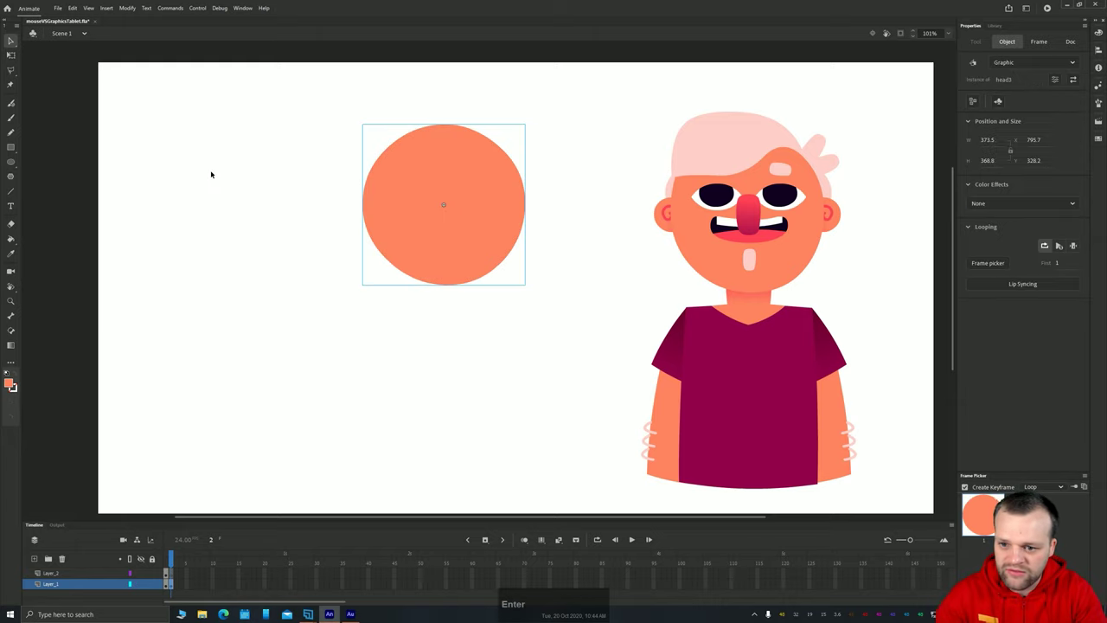
pyautogui.click(313, 201)
pyautogui.press('space')
pyautogui.moveTo(265, 243); pyautogui.dragTo(277, 246)
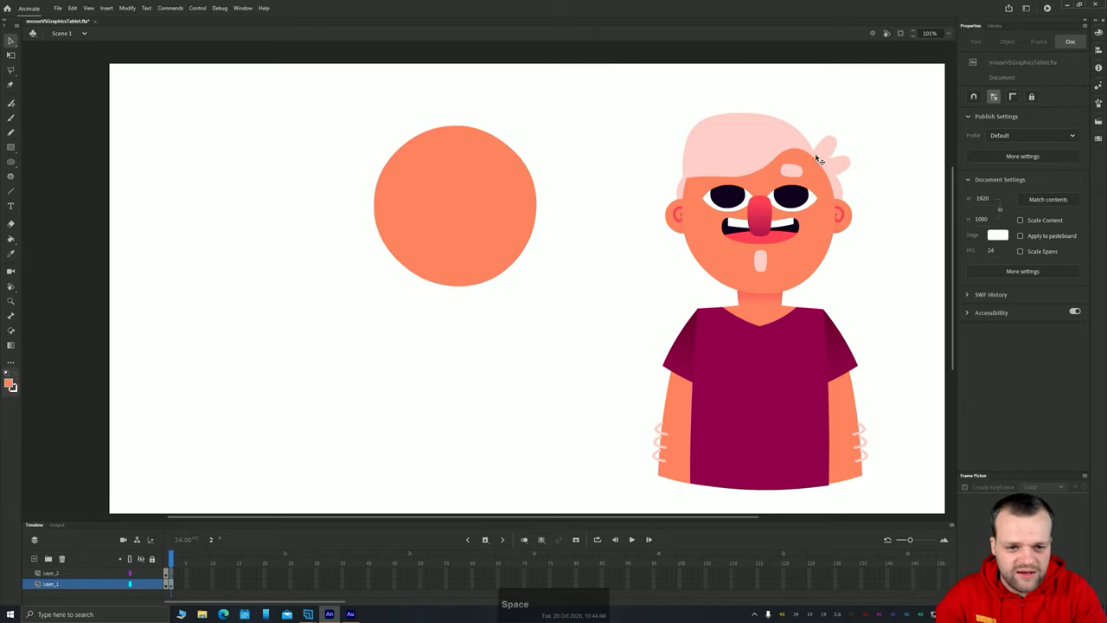
pyautogui.click(442, 219)
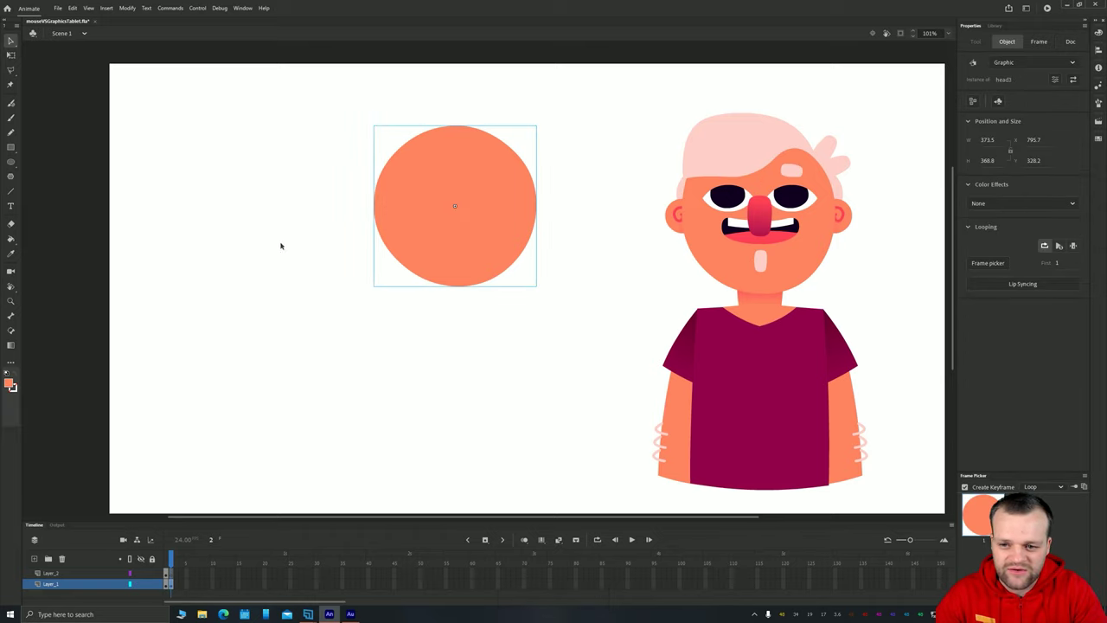
pyautogui.click(282, 246)
pyautogui.press('space')
pyautogui.moveTo(282, 250); pyautogui.dragTo(285, 245)
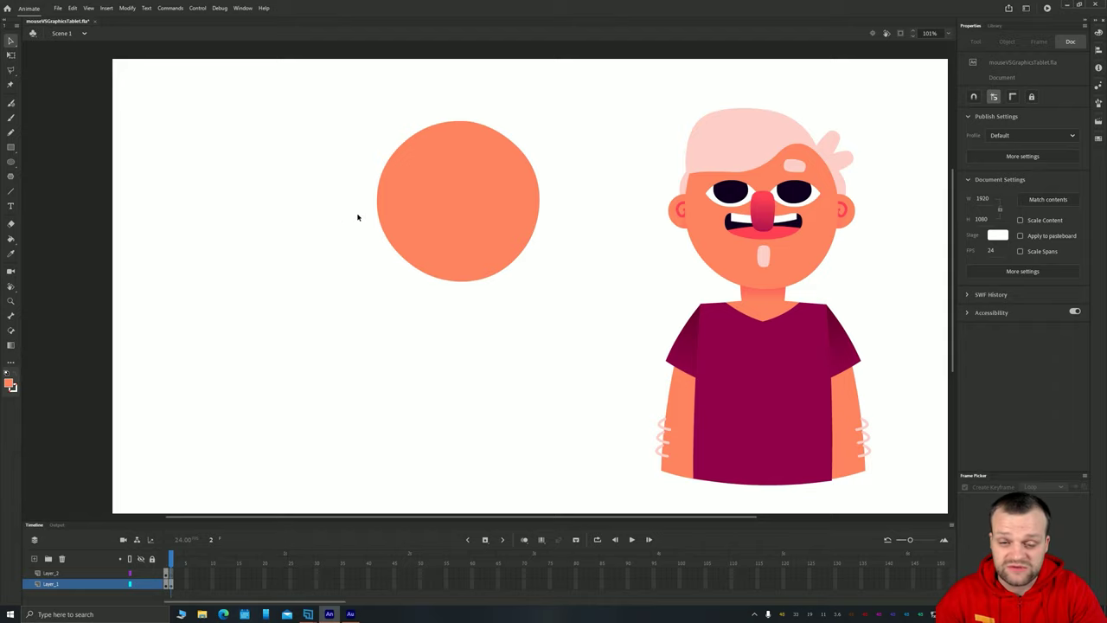
pyautogui.press('space')
pyautogui.moveTo(314, 217); pyautogui.dragTo(321, 216)
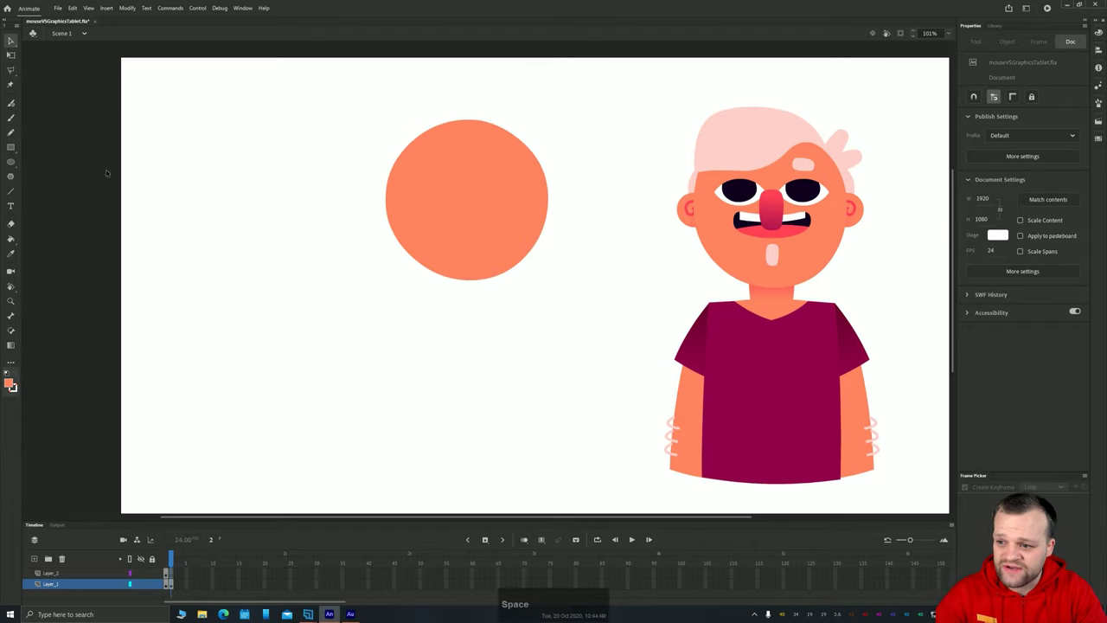
# Step: Draw a circle about 144 px in diameter with no fill and a black stroke in the empty area below and beside the head
pyautogui.click(11, 161)
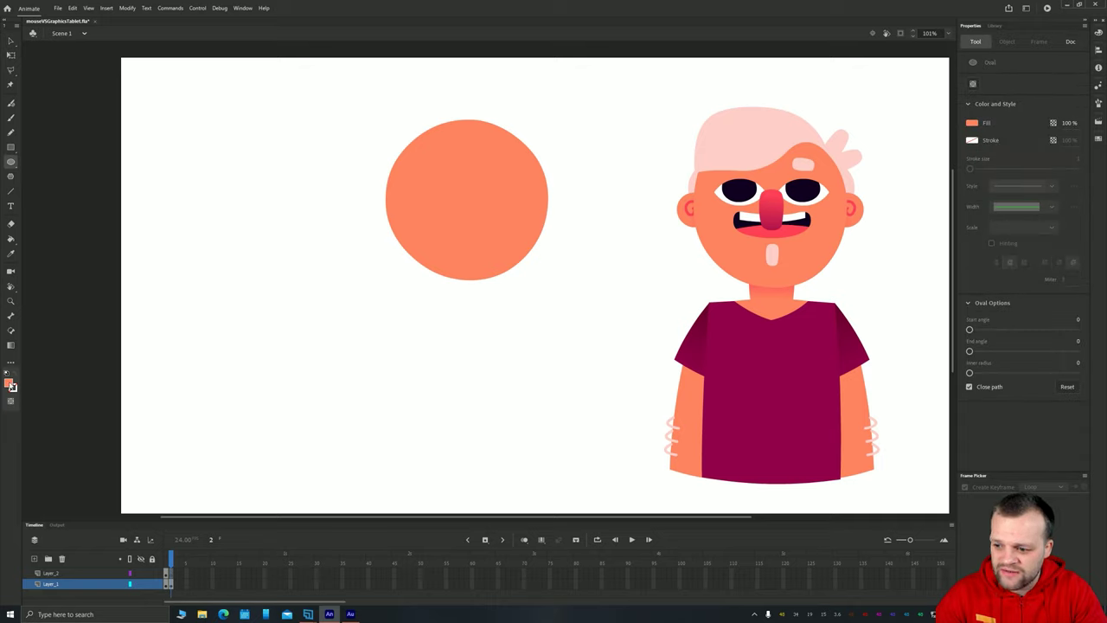
pyautogui.click(10, 384)
pyautogui.click(159, 400)
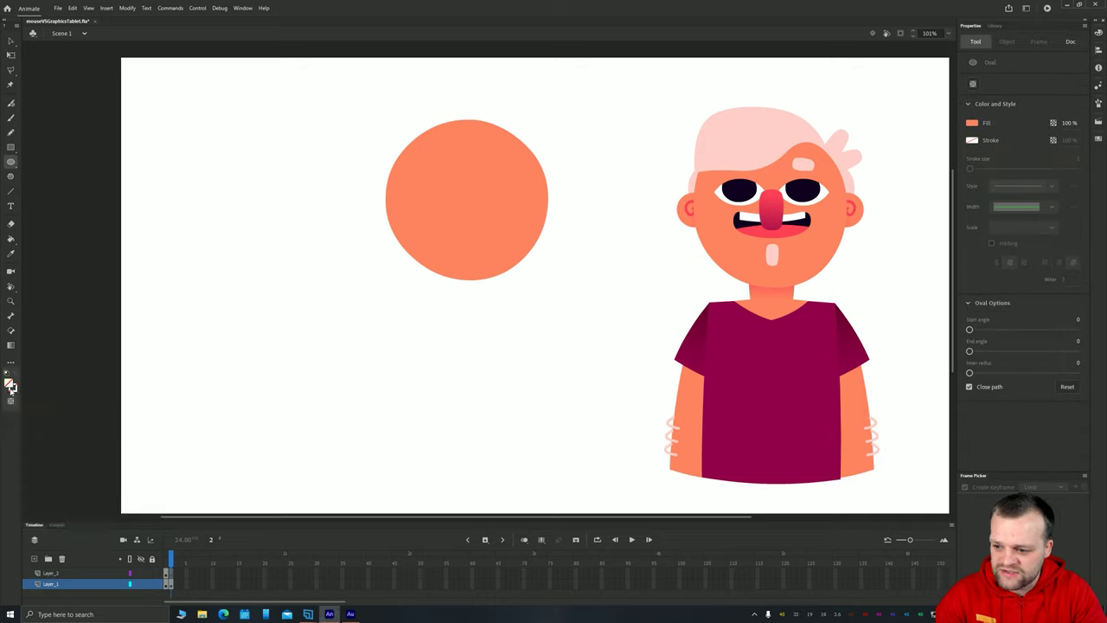
pyautogui.click(11, 386)
pyautogui.click(40, 416)
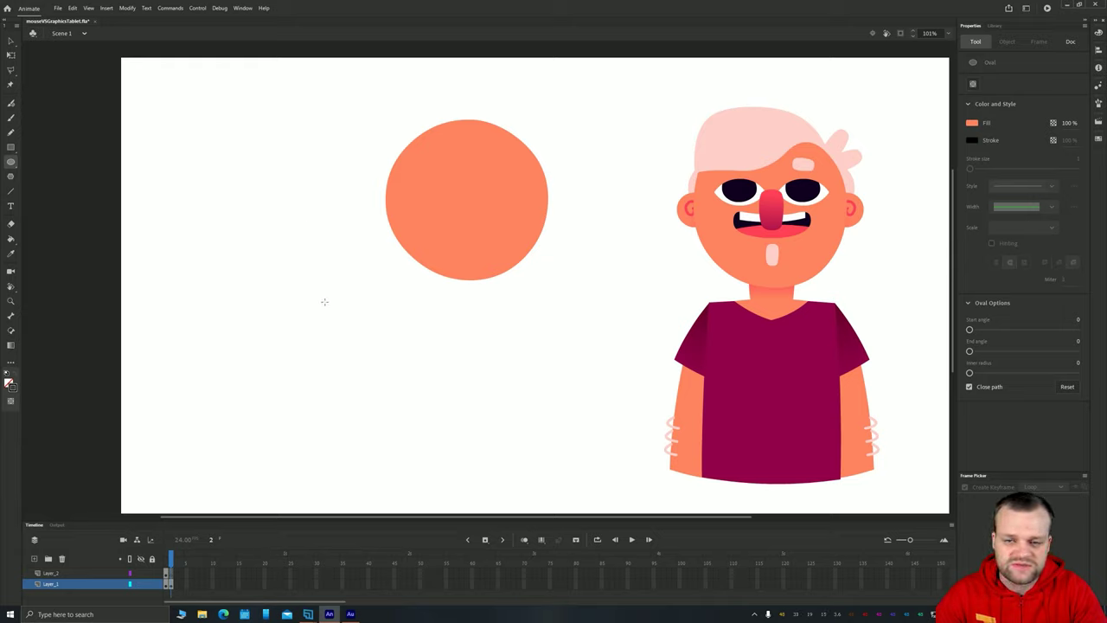
pyautogui.moveTo(304, 353); pyautogui.dragTo(242, 291)
# Step: Move the circle outline beside the orange head and place an overlapping copy of it about 64 px straight below
pyautogui.press('v')
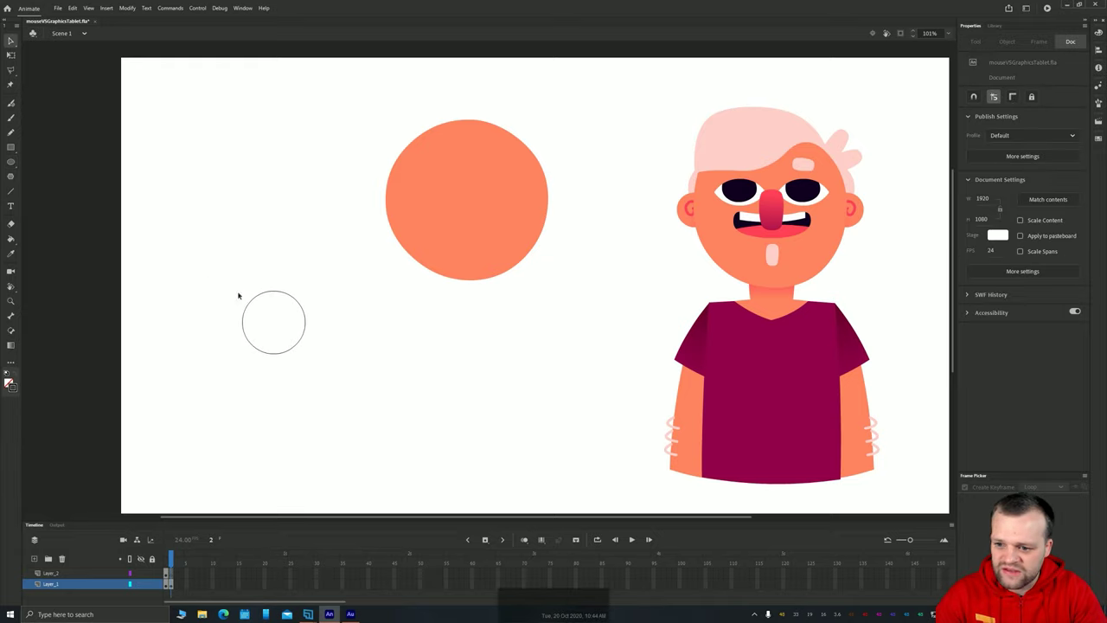
pyautogui.click(248, 304)
pyautogui.moveTo(248, 307); pyautogui.dragTo(313, 169)
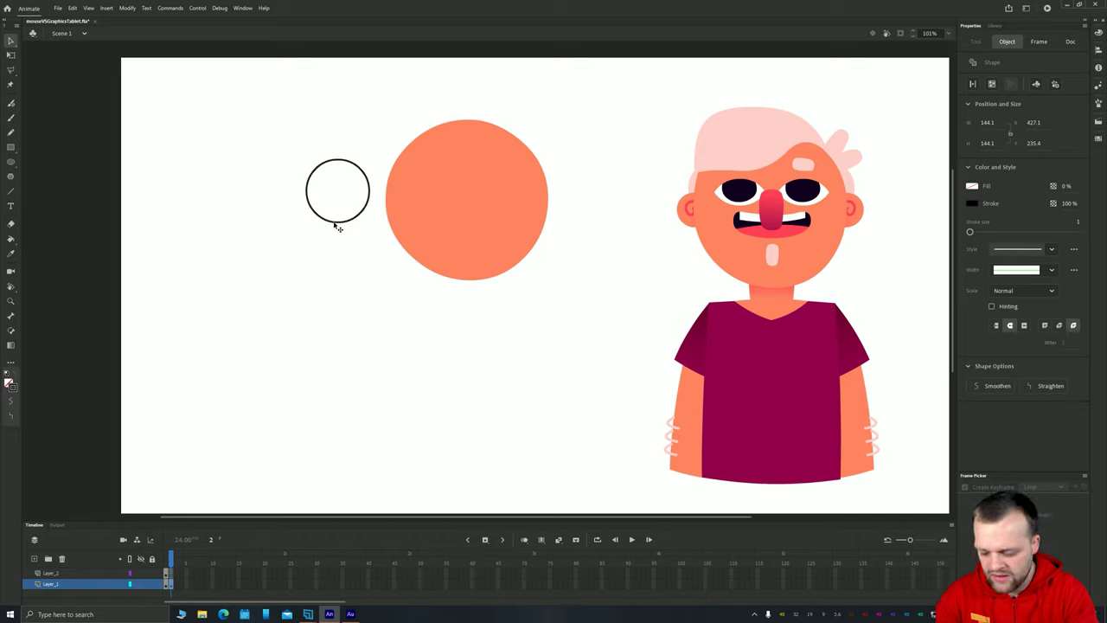
pyautogui.moveTo(337, 226); pyautogui.dragTo(332, 253)
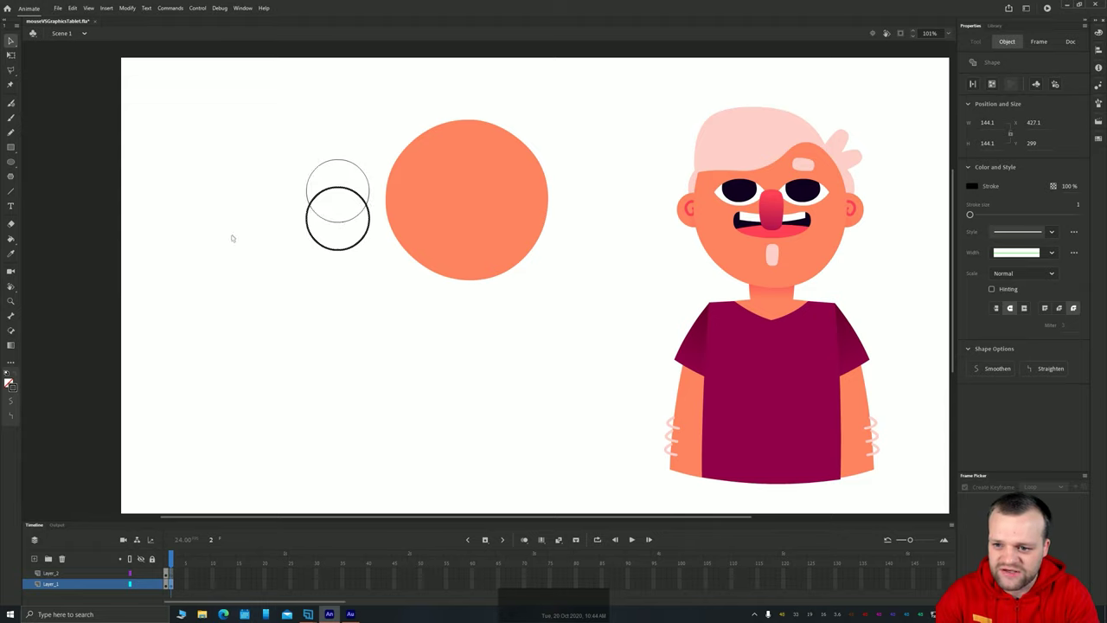
pyautogui.click(232, 238)
# Step: Delete the outer arcs of the two overlapping circles, keeping only the almond-shaped intersection
pyautogui.click(308, 230)
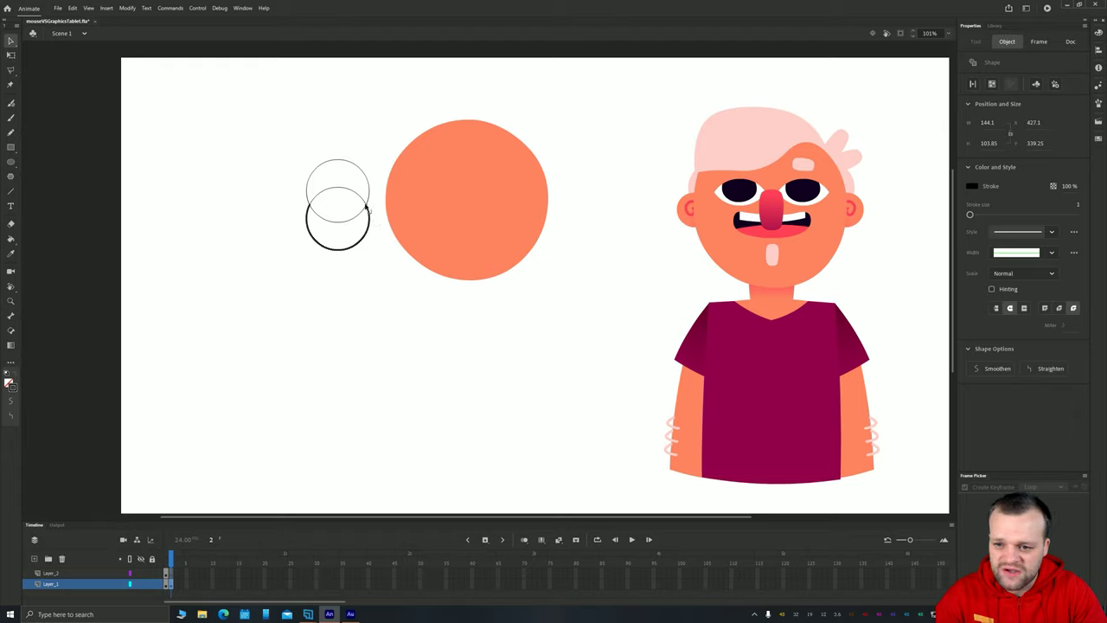
pyautogui.moveTo(368, 213); pyautogui.dragTo(347, 166)
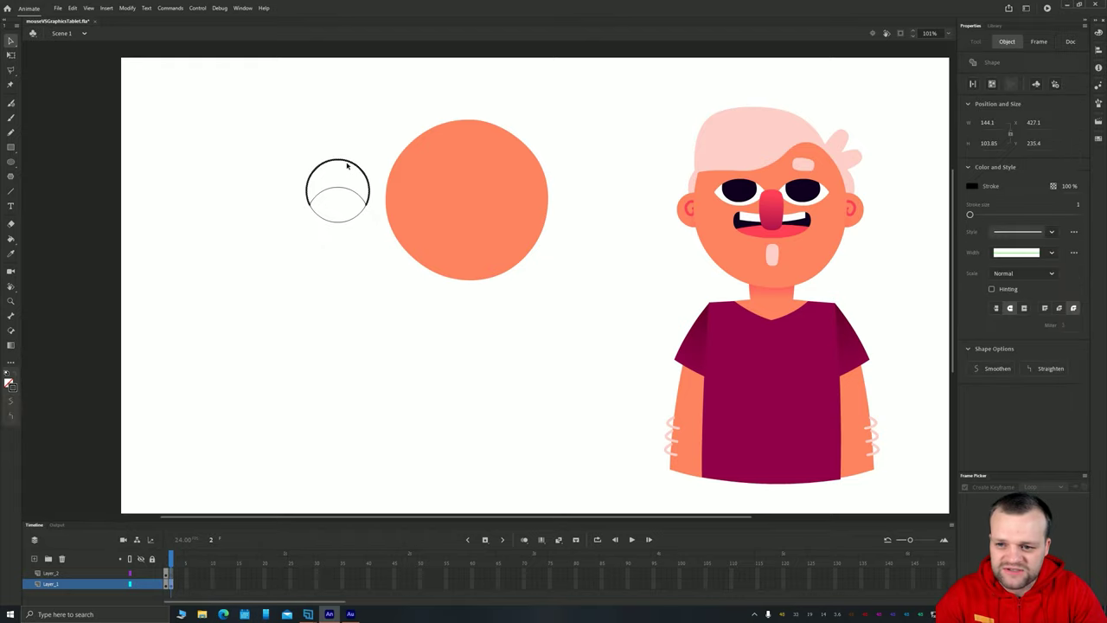
pyautogui.click(347, 166)
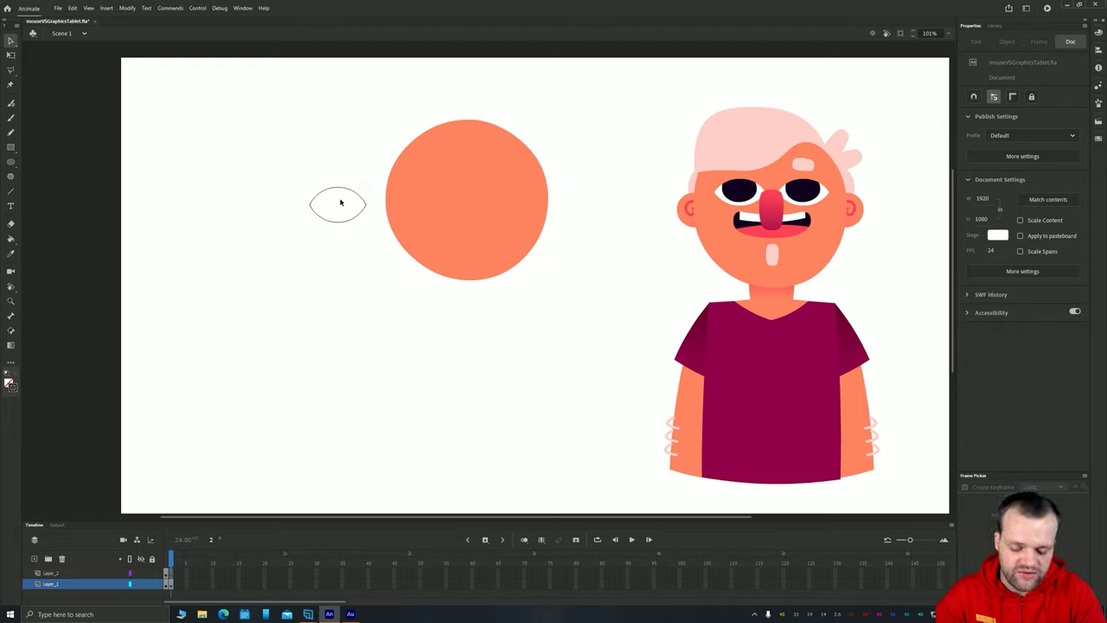
# Step: Fill the almond-shaped outline with the orange fill color and delete its black stroke
pyautogui.press('k')
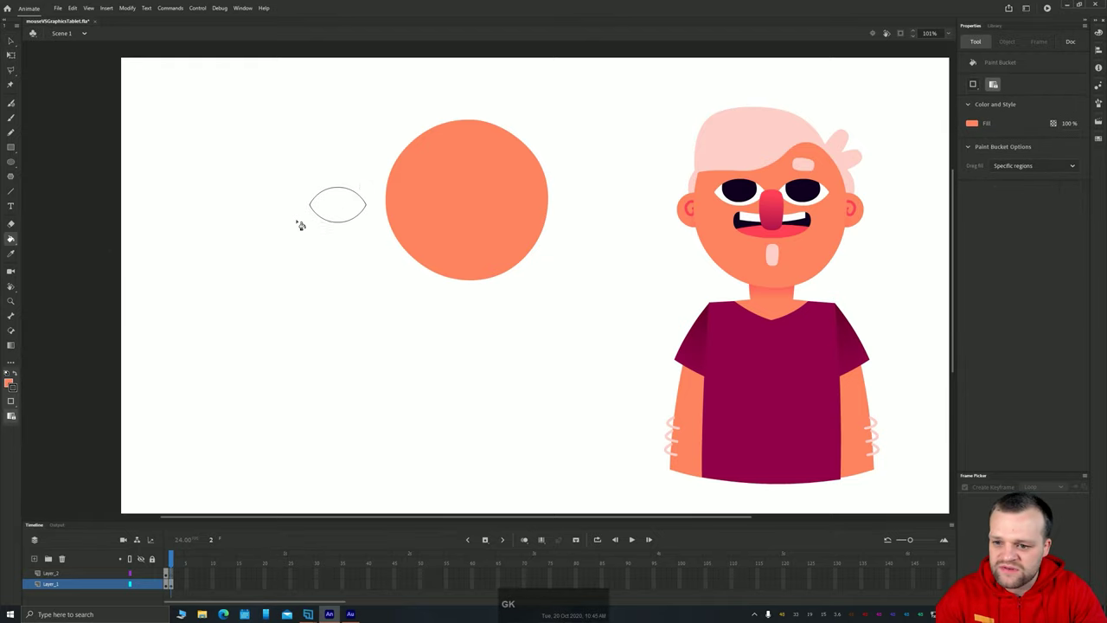
pyautogui.click(346, 215)
pyautogui.click(10, 41)
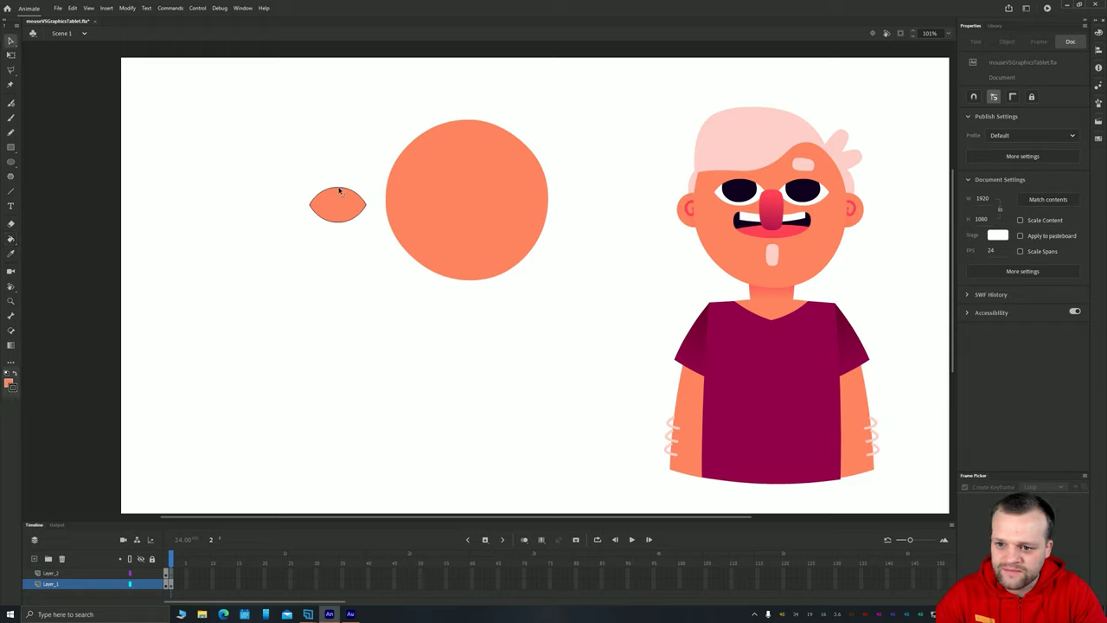
pyautogui.doubleClick(339, 190)
pyautogui.press('Delete')
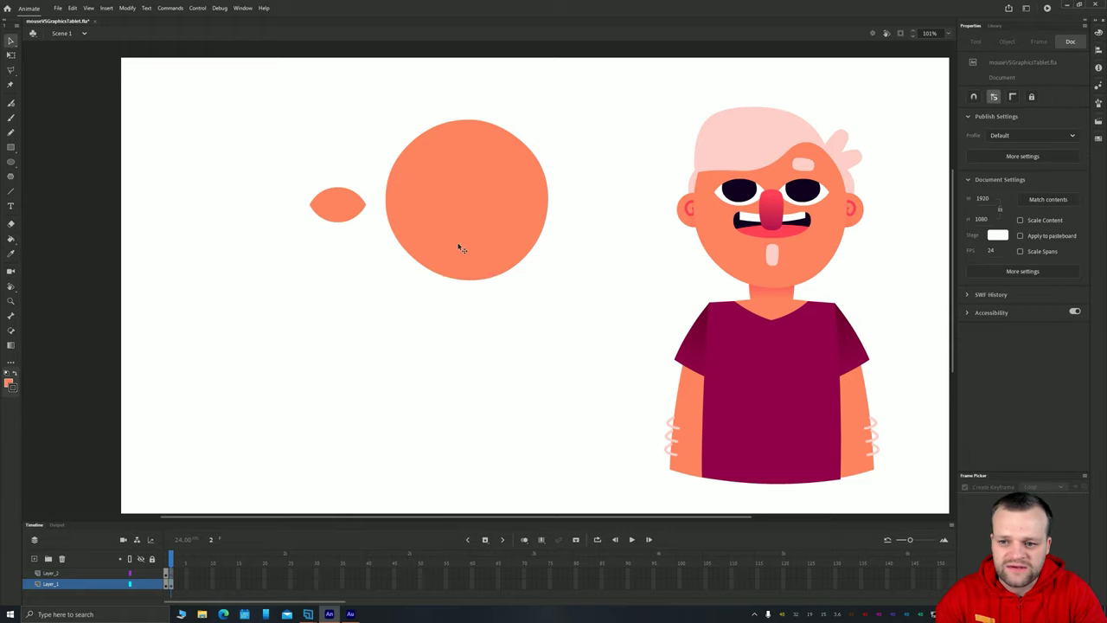
# Step: Recolor the almond shape with the white sampled from the reference character's eye
pyautogui.click(332, 213)
pyautogui.press('i')
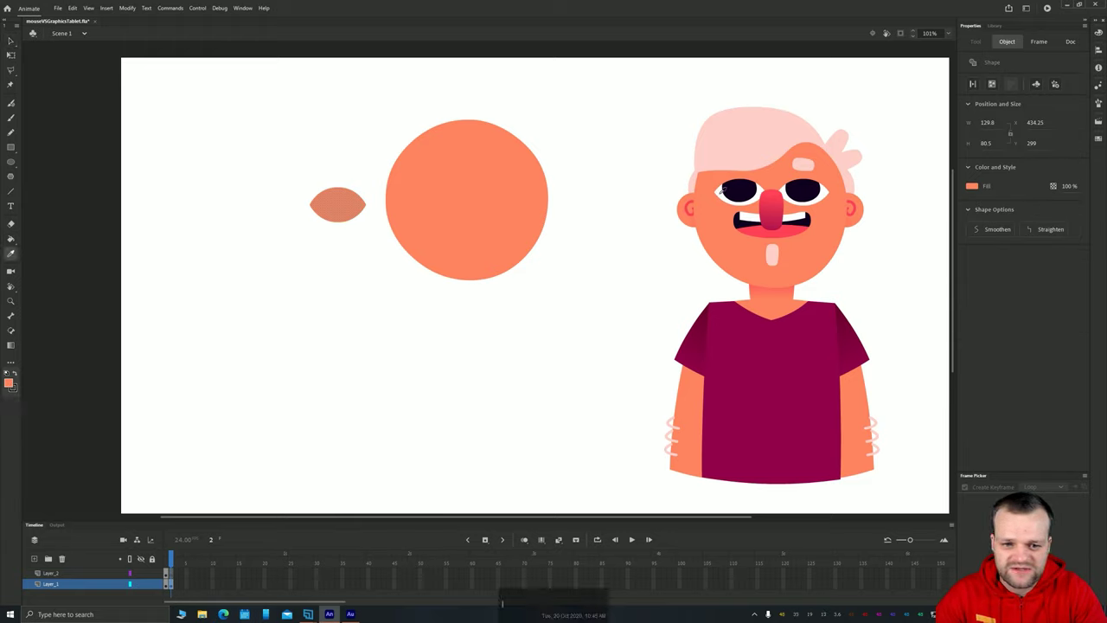
pyautogui.click(723, 189)
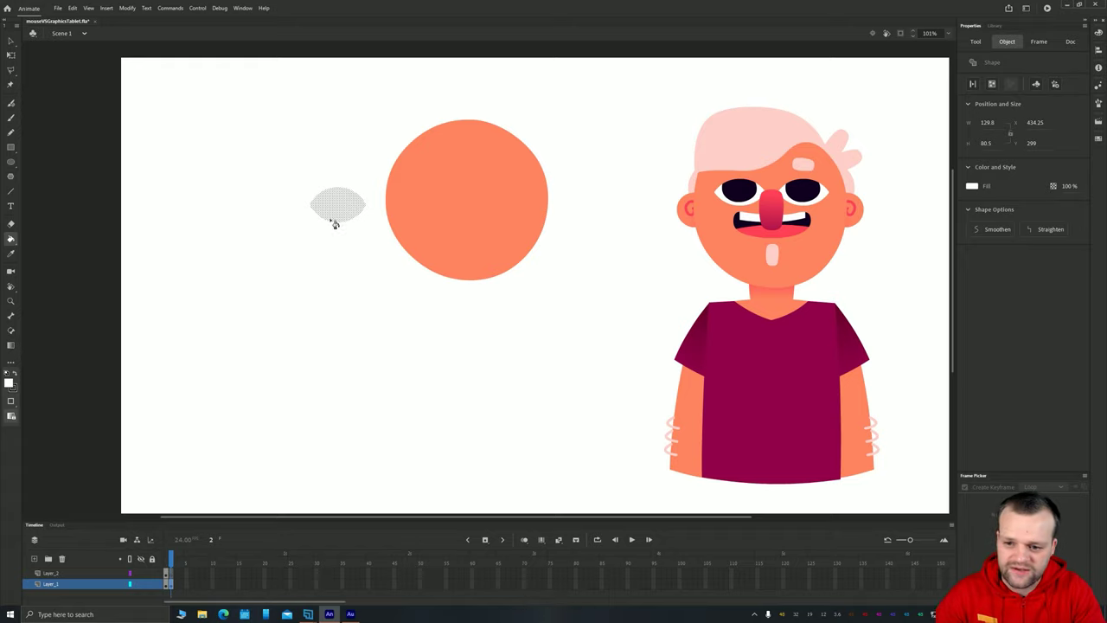
pyautogui.press('v')
pyautogui.click(352, 247)
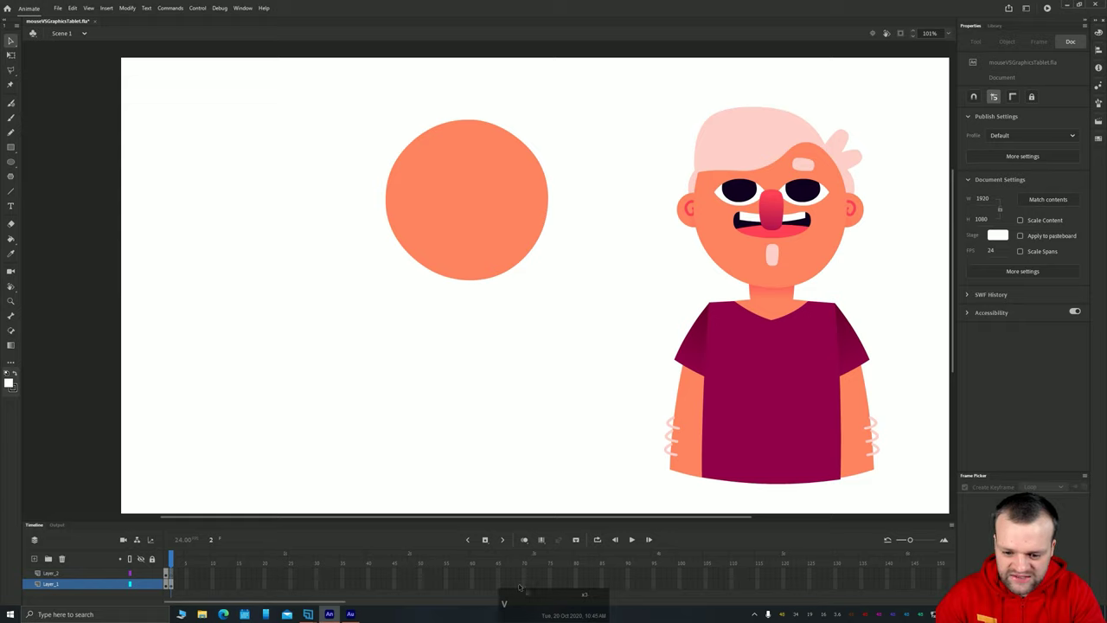
# Step: Convert the white almond shape to a graphic symbol named eye2
pyautogui.moveTo(176, 134); pyautogui.dragTo(405, 284)
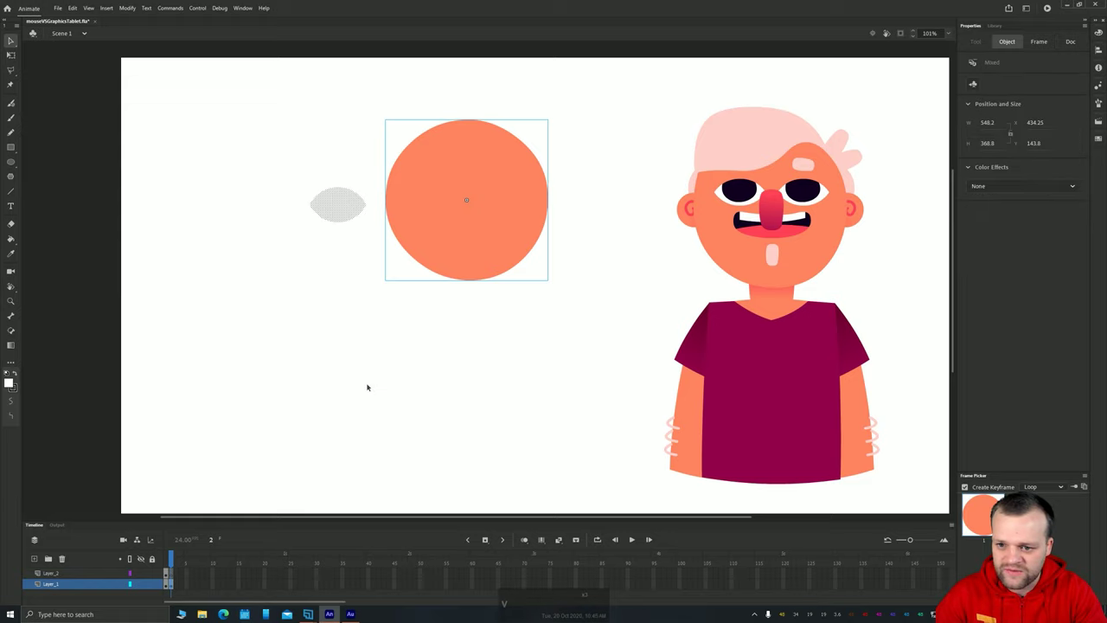
pyautogui.click(352, 212)
pyautogui.press('F8')
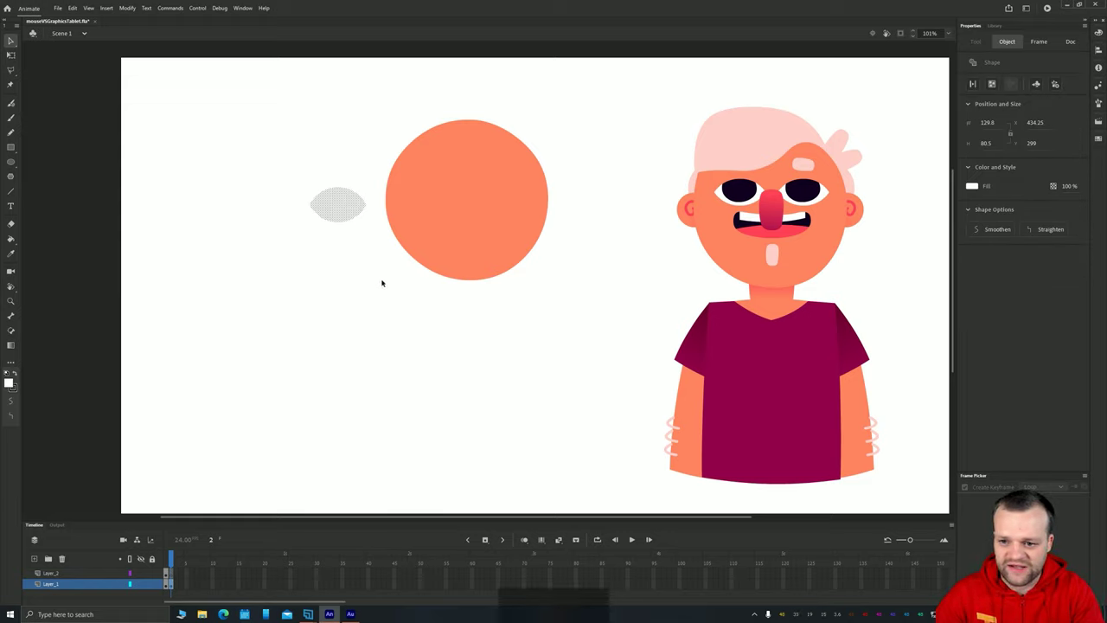
pyautogui.write('eye2')
pyautogui.press('Return')
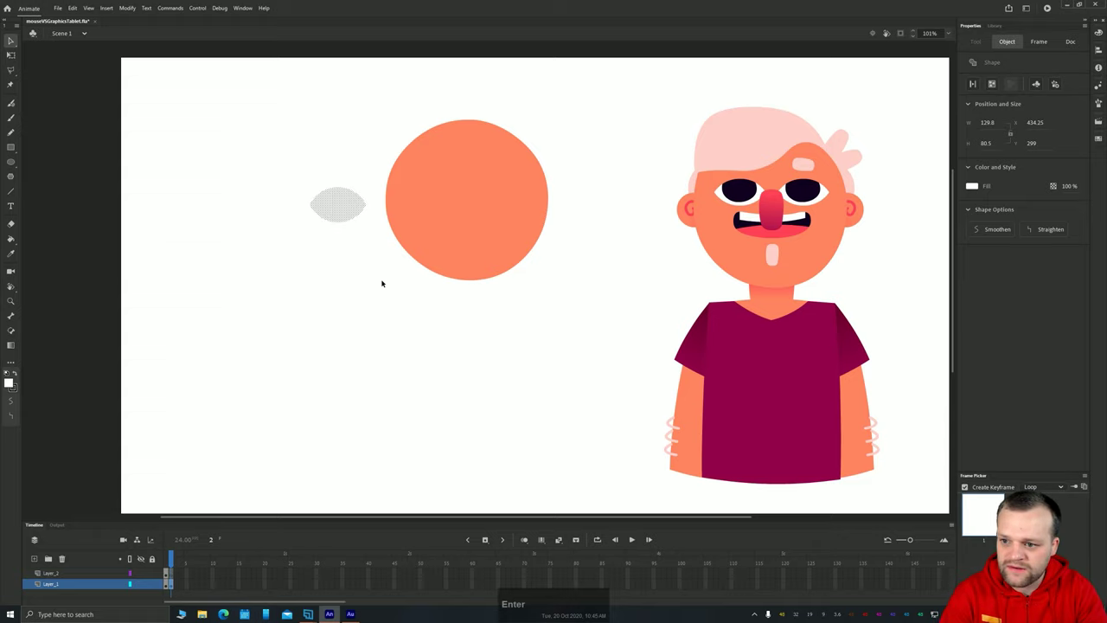
# Step: Place the eye on the upper-left part of the orange head and nudge it 30 px to the right
pyautogui.moveTo(347, 214); pyautogui.dragTo(433, 198)
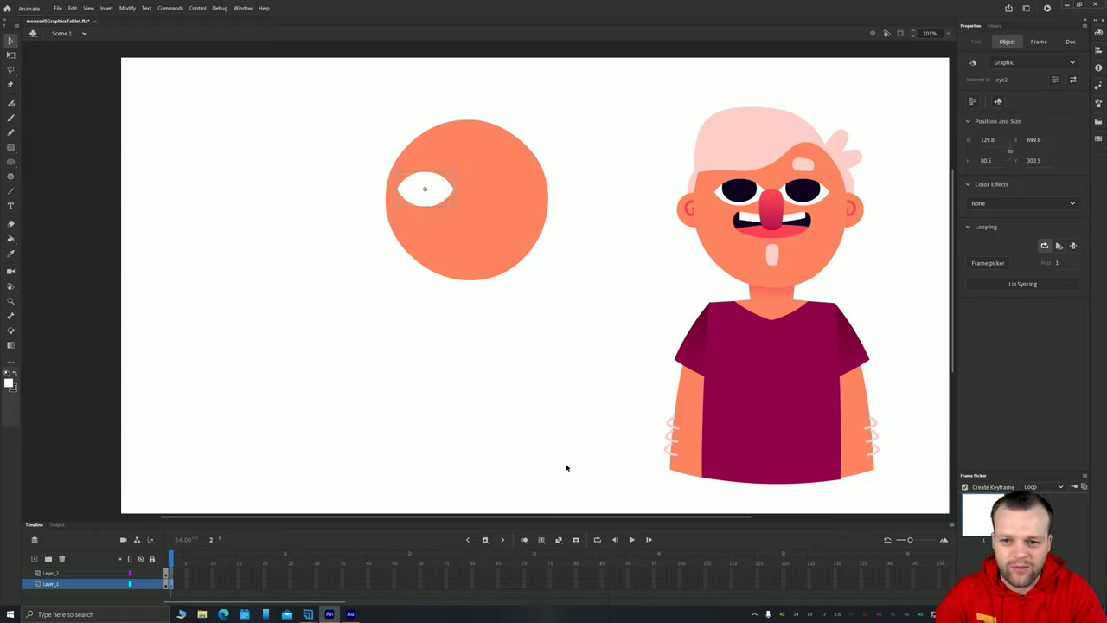
pyautogui.hotkey('shift', 'Right')
pyautogui.hotkey('shift', 'Right')
pyautogui.hotkey('shift', 'Right')
pyautogui.hotkey('shift', 'Right')
pyautogui.hotkey('shift', 'Left')
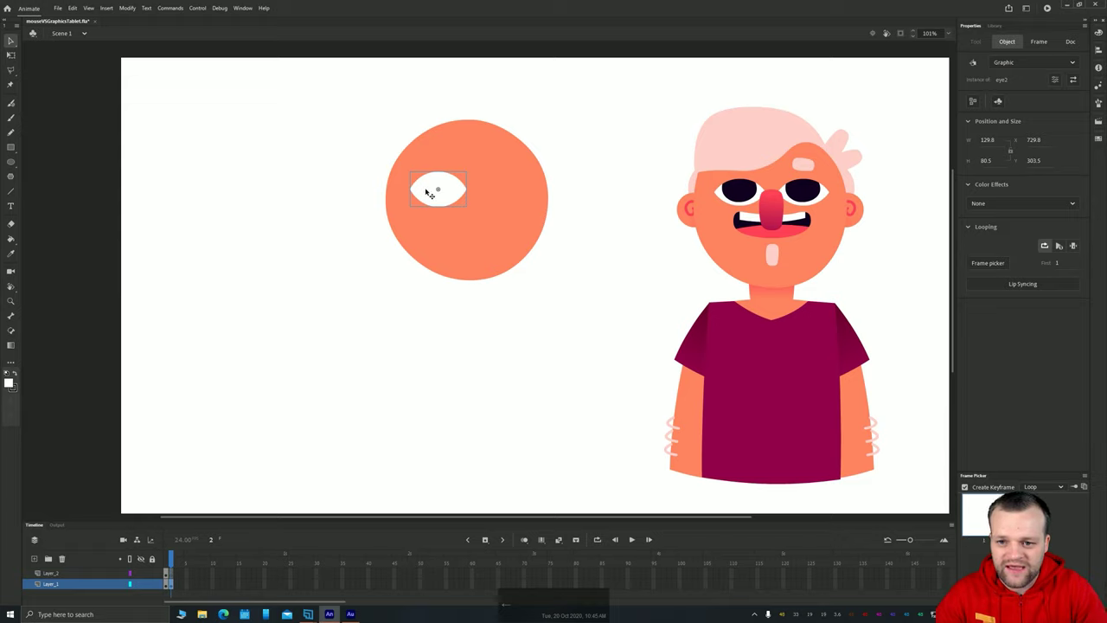
# Step: Try slightly flattening the eye's lower and upper edges inside its symbol, undo the changes, and return to Scene 1
pyautogui.doubleClick(430, 193)
pyautogui.click(399, 250)
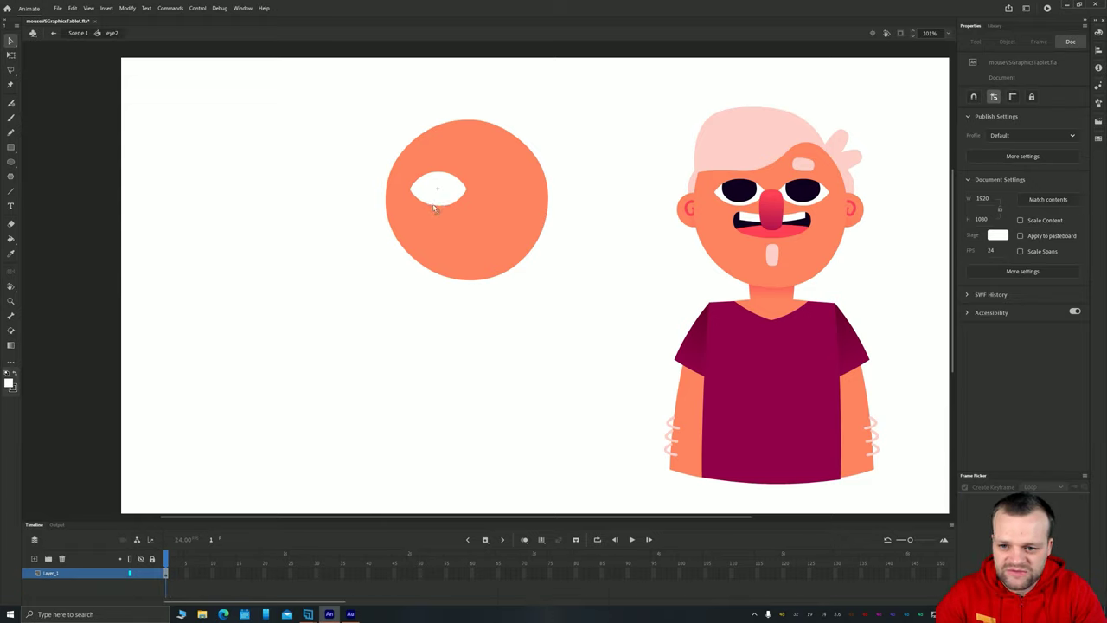
pyautogui.moveTo(435, 174); pyautogui.dragTo(434, 176)
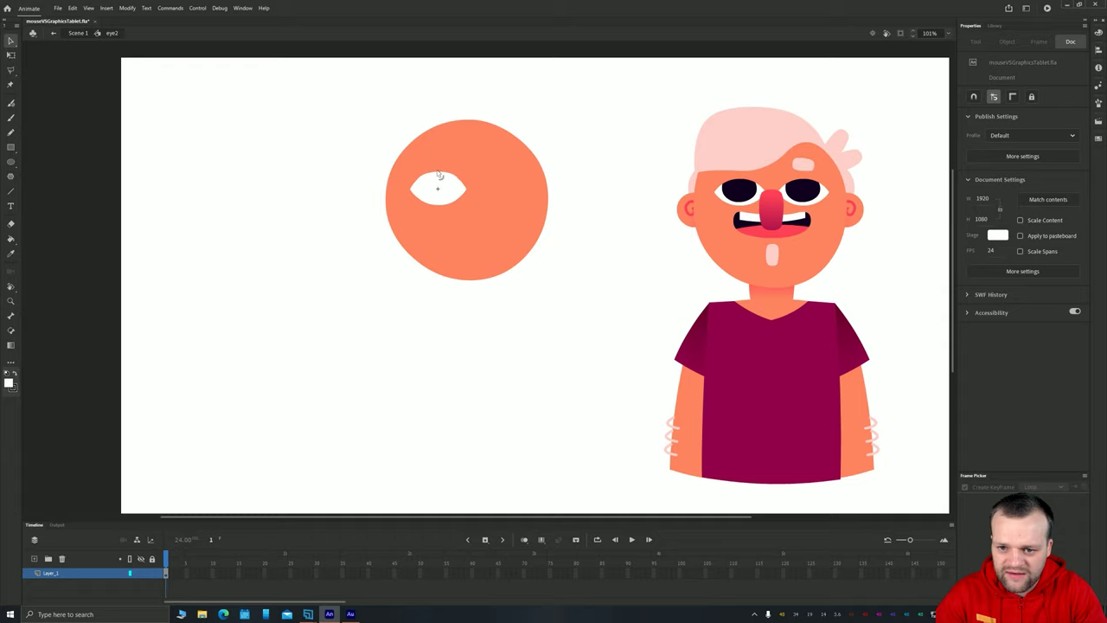
pyautogui.press('space')
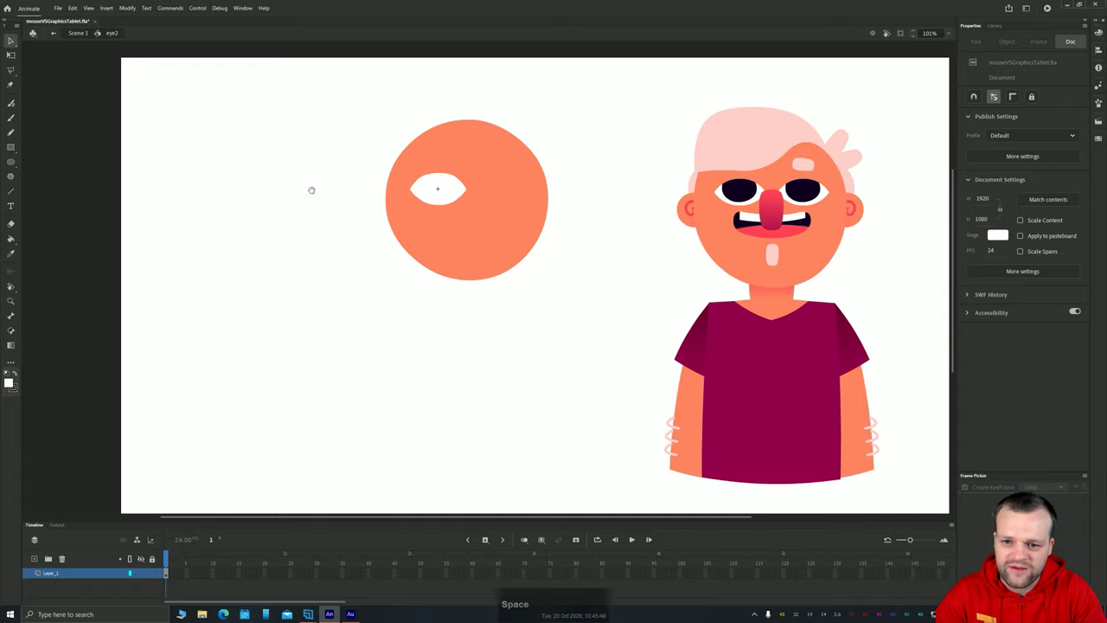
pyautogui.moveTo(312, 186); pyautogui.dragTo(332, 252)
pyautogui.press('z')
pyautogui.press('z')
pyautogui.press('z')
pyautogui.press('z')
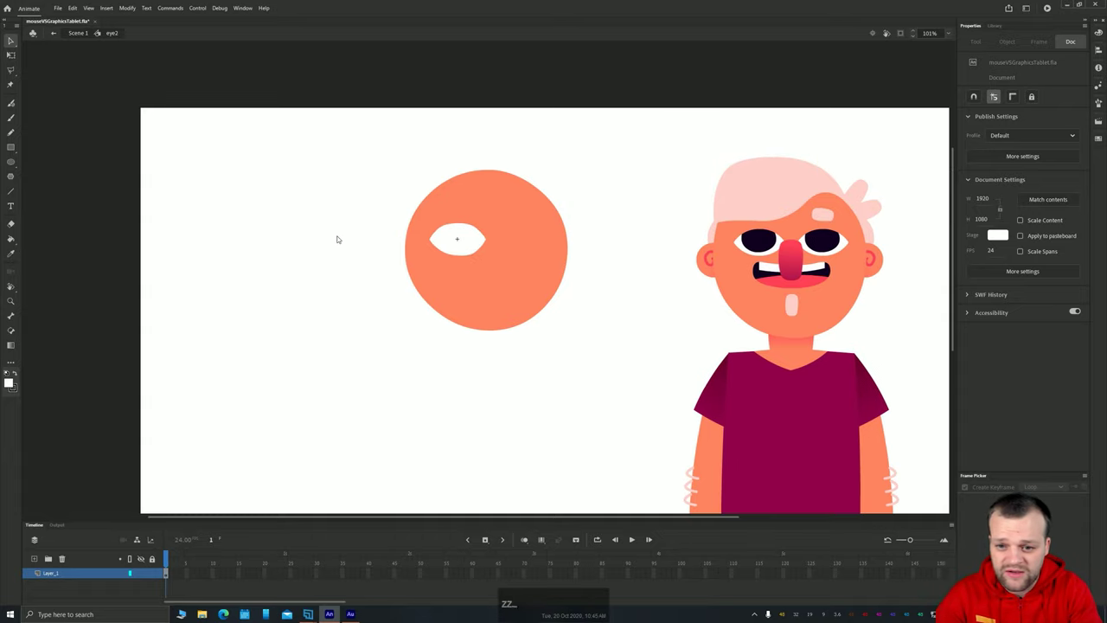
pyautogui.doubleClick(373, 183)
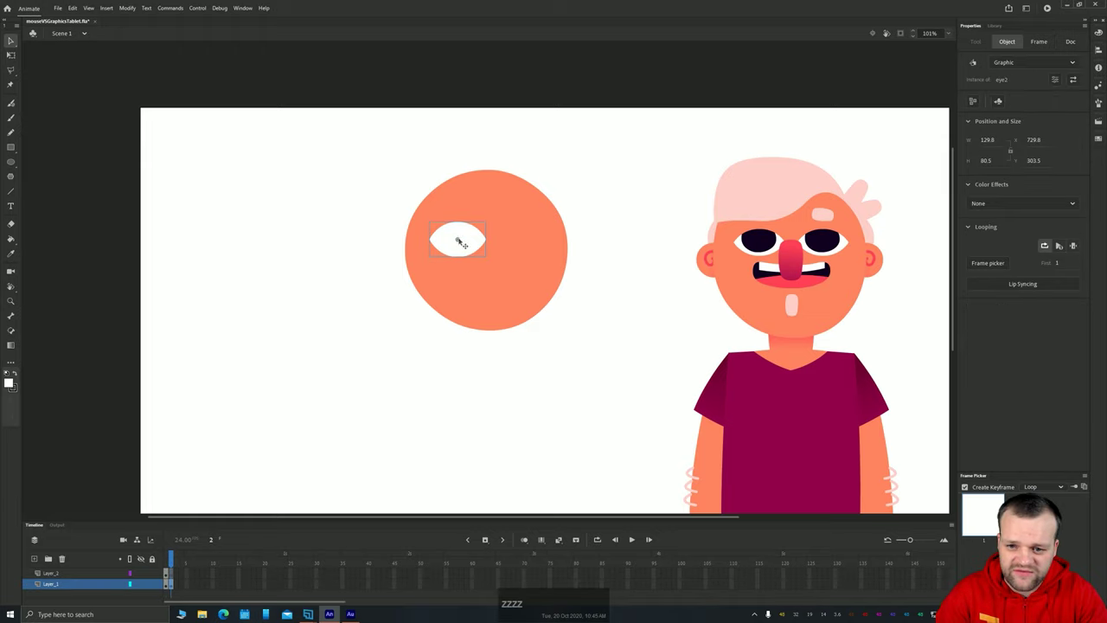
# Step: Move the eye slightly down and to the left on the orange head, ready for free transforming
pyautogui.moveTo(464, 240); pyautogui.dragTo(464, 262)
pyautogui.press('q')
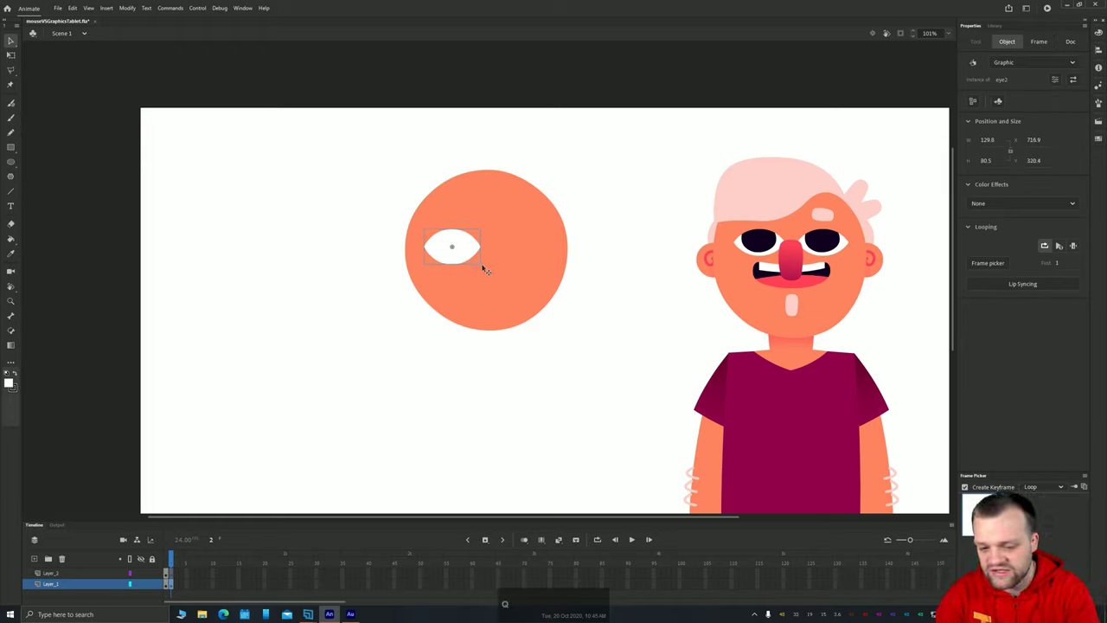
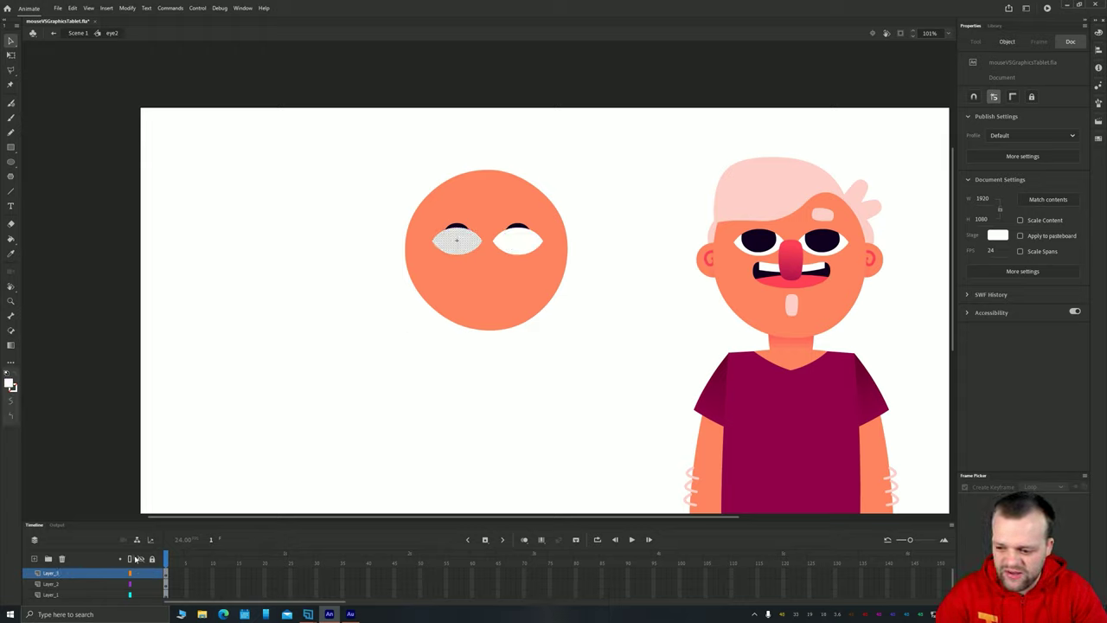
# Step: Turn Layer_3, which holds the white almond shape, into a mask over the pupil on Layer_2
pyautogui.rightClick(65, 571)
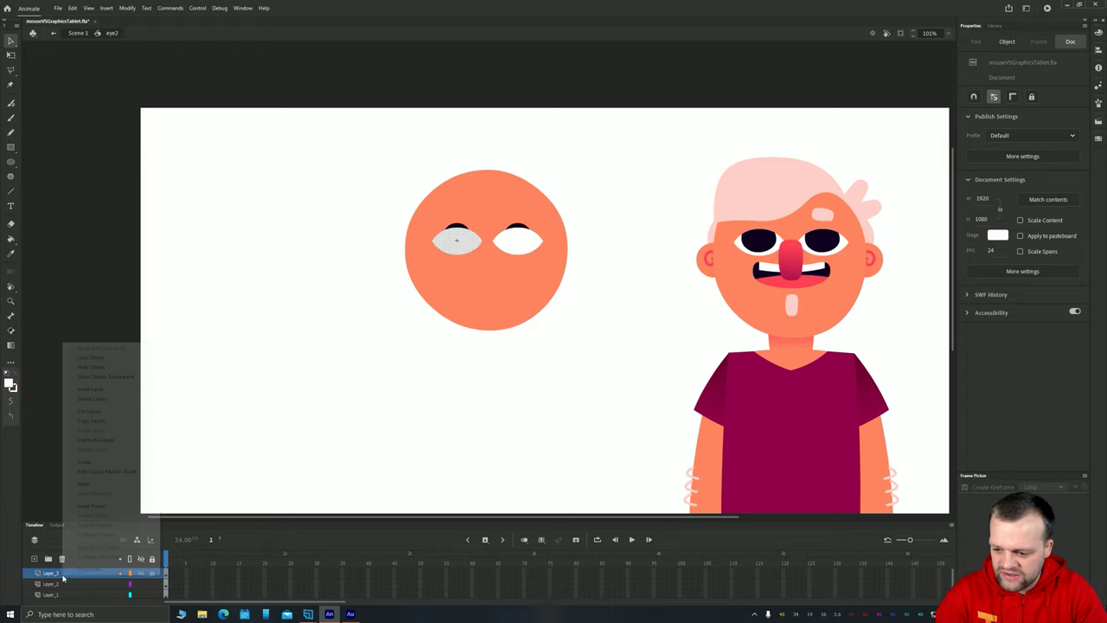
pyautogui.click(112, 485)
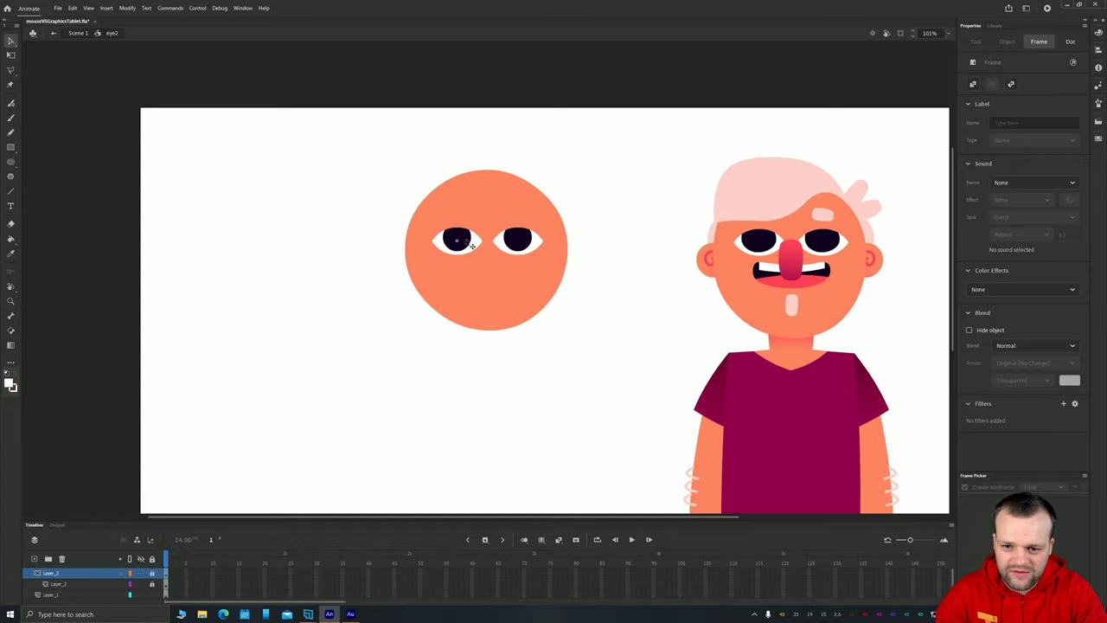
pyautogui.click(472, 245)
# Step: Unlock the masked layers and, with the mask hidden, enlarge the pupil to about 97 × 93 px and nudge it upward
pyautogui.click(153, 584)
pyautogui.click(152, 574)
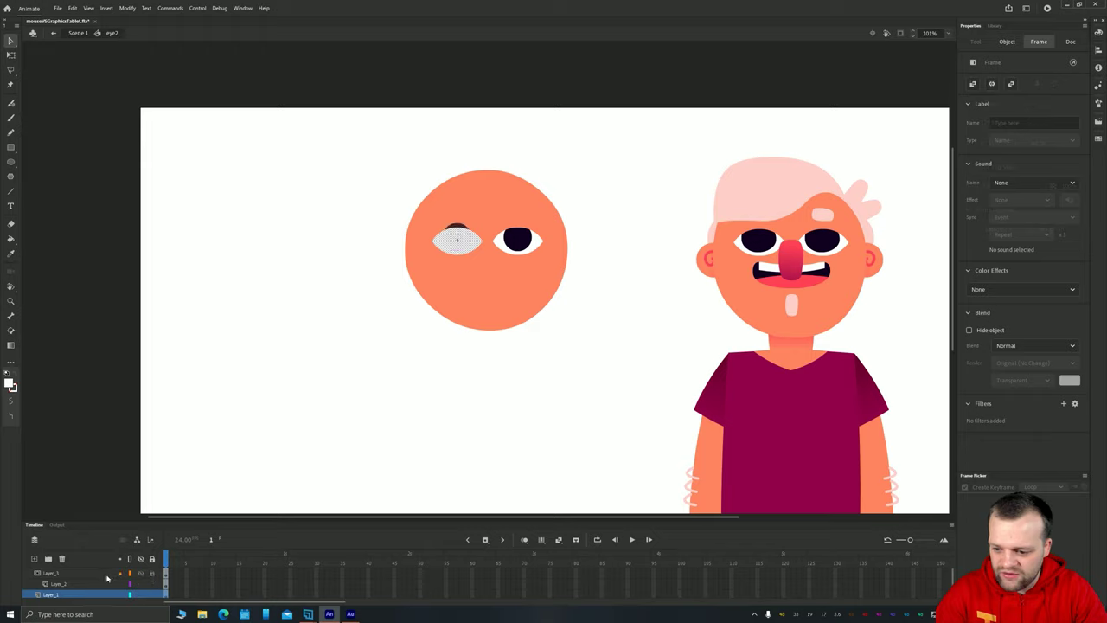
pyautogui.click(141, 574)
pyautogui.click(457, 238)
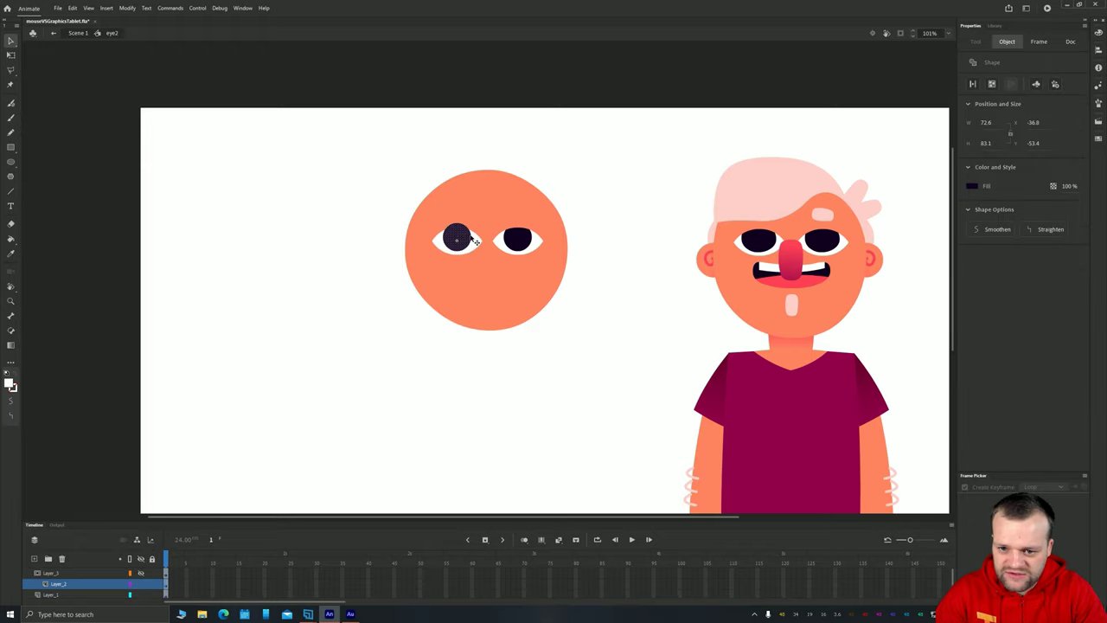
pyautogui.press('q')
pyautogui.moveTo(472, 237); pyautogui.dragTo(457, 253)
pyautogui.press('Up')
pyautogui.press('Up')
pyautogui.press('Up')
pyautogui.press('Up')
pyautogui.press('Up')
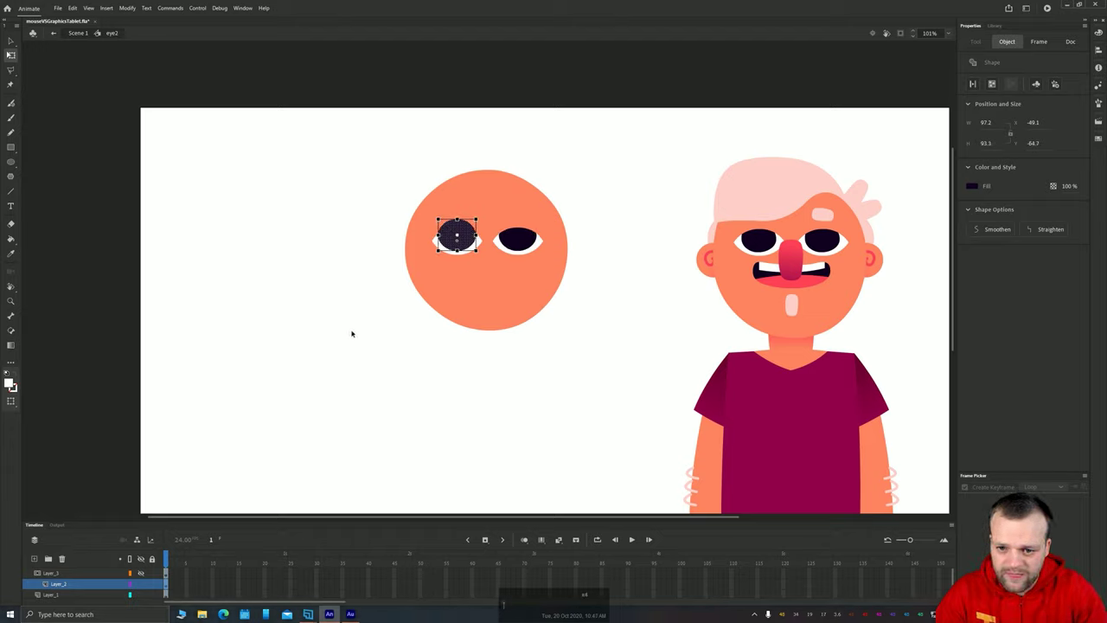
# Step: Lock and show the mask and pupil layers again, and return to Scene 1
pyautogui.click(348, 336)
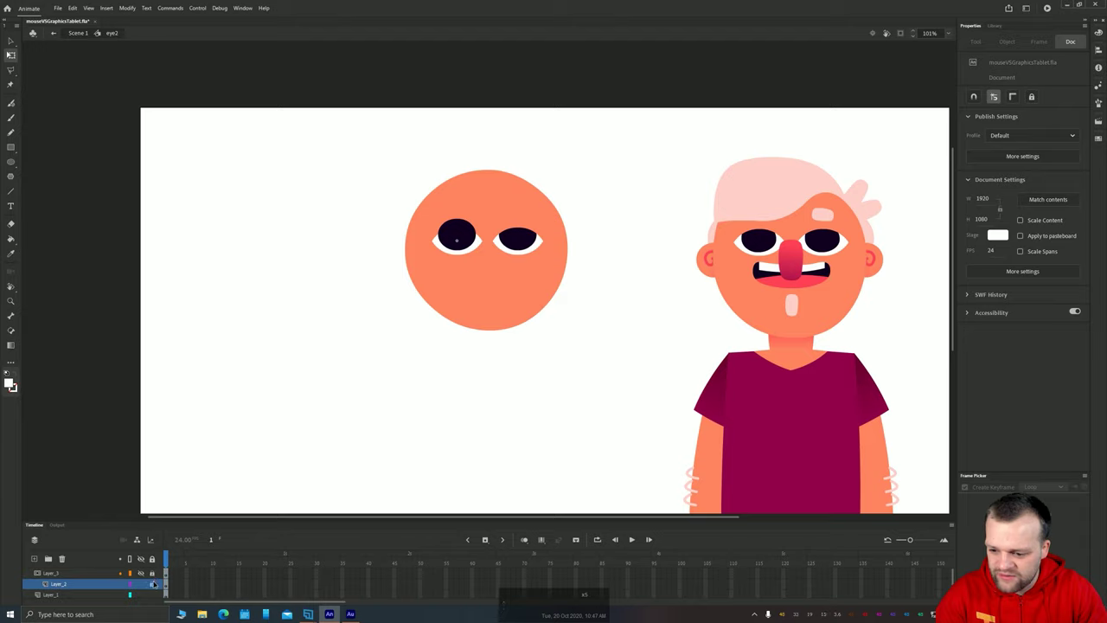
pyautogui.click(141, 585)
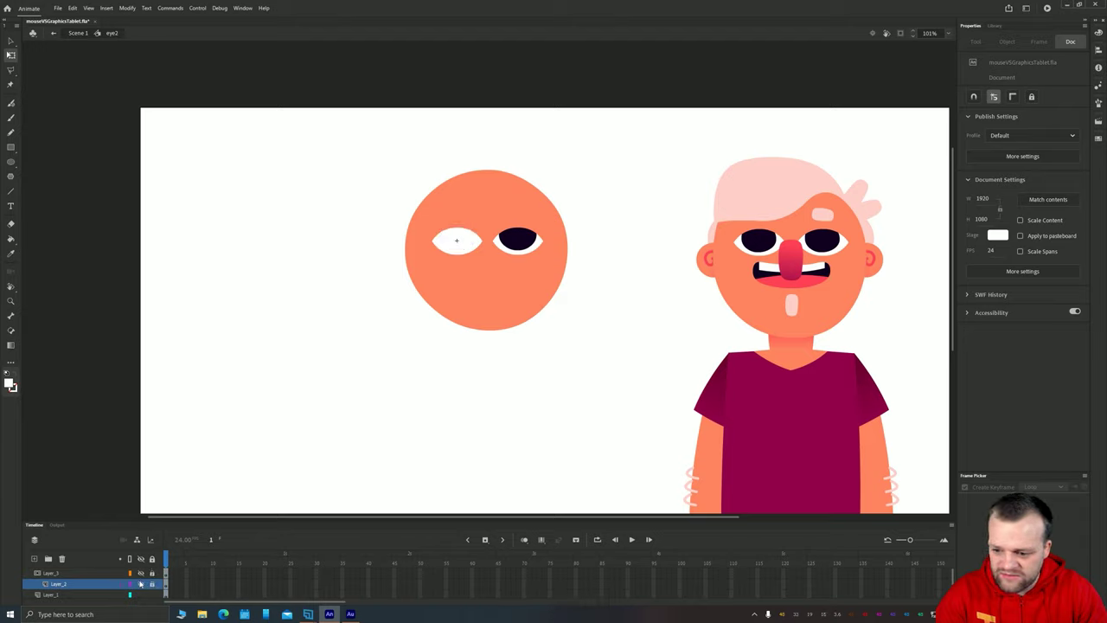
pyautogui.click(141, 585)
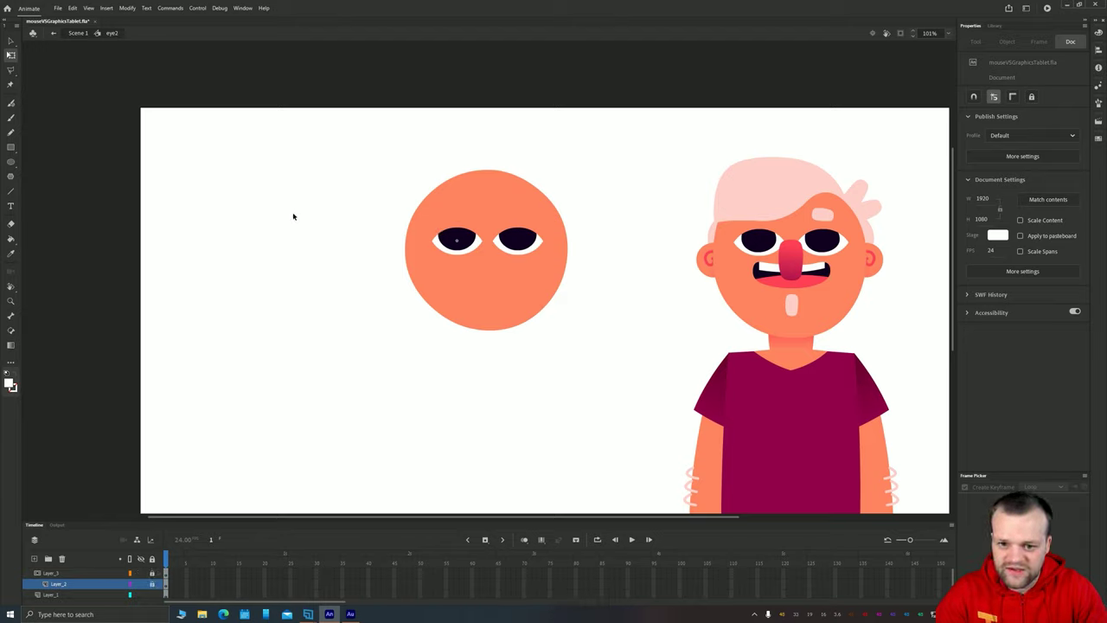
pyautogui.doubleClick(348, 239)
pyautogui.click(343, 387)
pyautogui.press('space')
pyautogui.moveTo(394, 435); pyautogui.dragTo(400, 415)
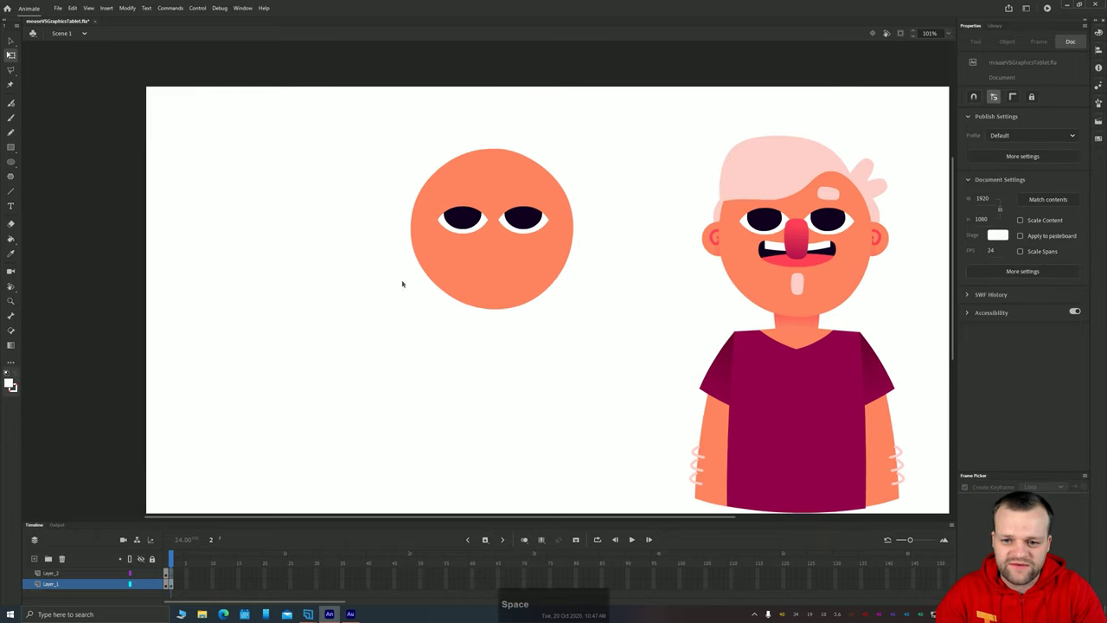
# Step: Select both eyes and widen them together to about 123 px each
pyautogui.click(483, 225)
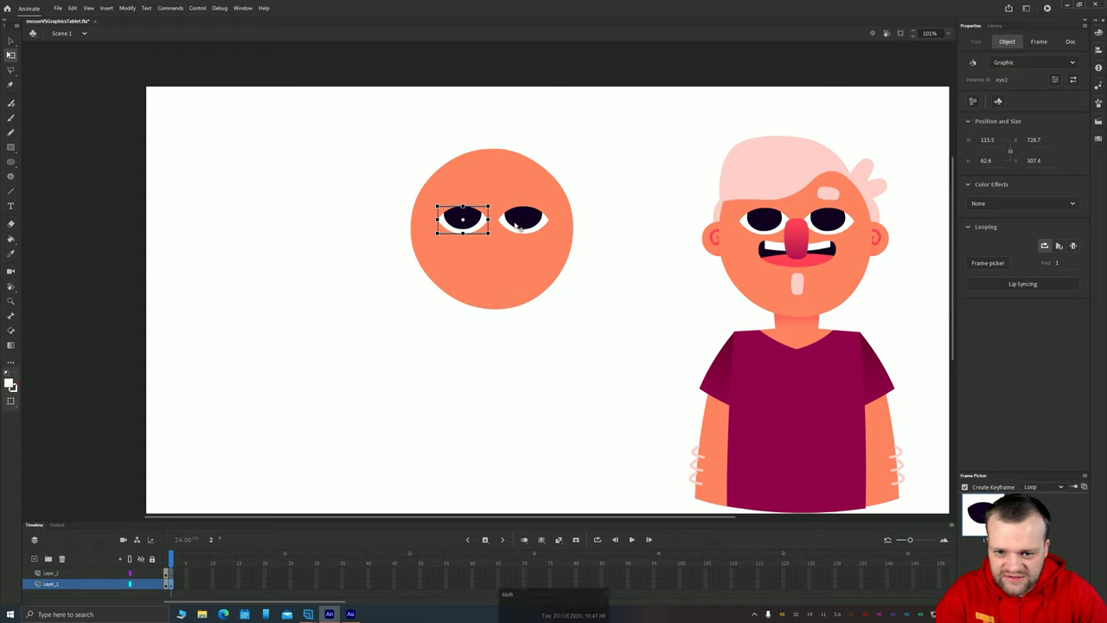
pyautogui.keyDown('shift'); pyautogui.click(528, 223); pyautogui.keyUp('shift')
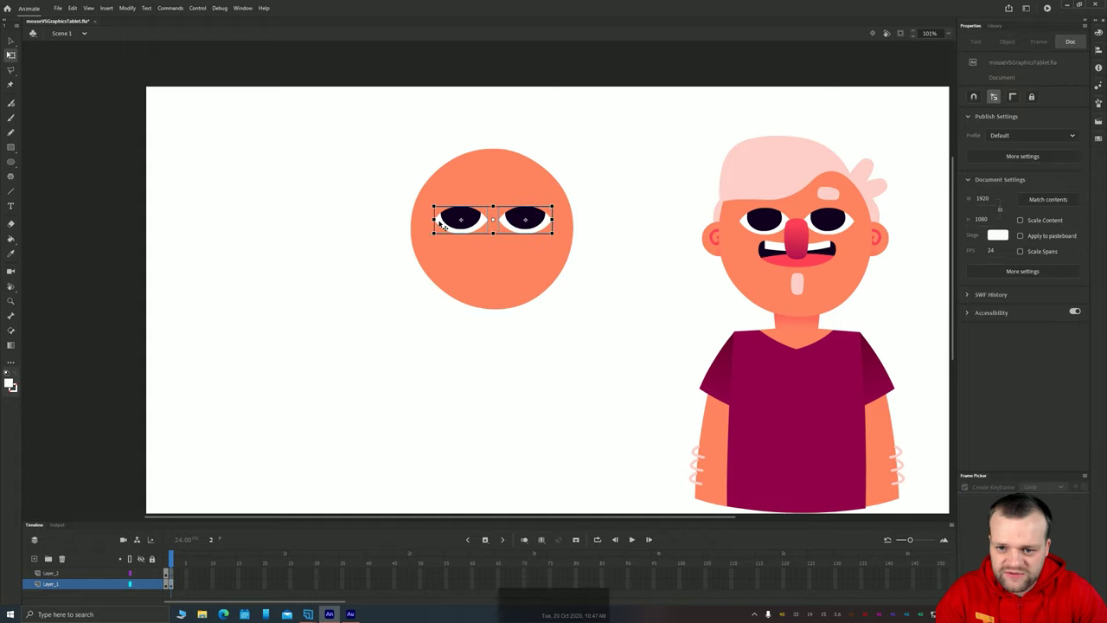
pyautogui.keyDown('shift'); pyautogui.click(543, 225); pyautogui.keyUp('shift')
# Step: Space the eyes farther apart by shifting the right eye outward, and nudge the left eye 3 px to the right
pyautogui.click(537, 226)
pyautogui.hotkey('shift', 'Right')
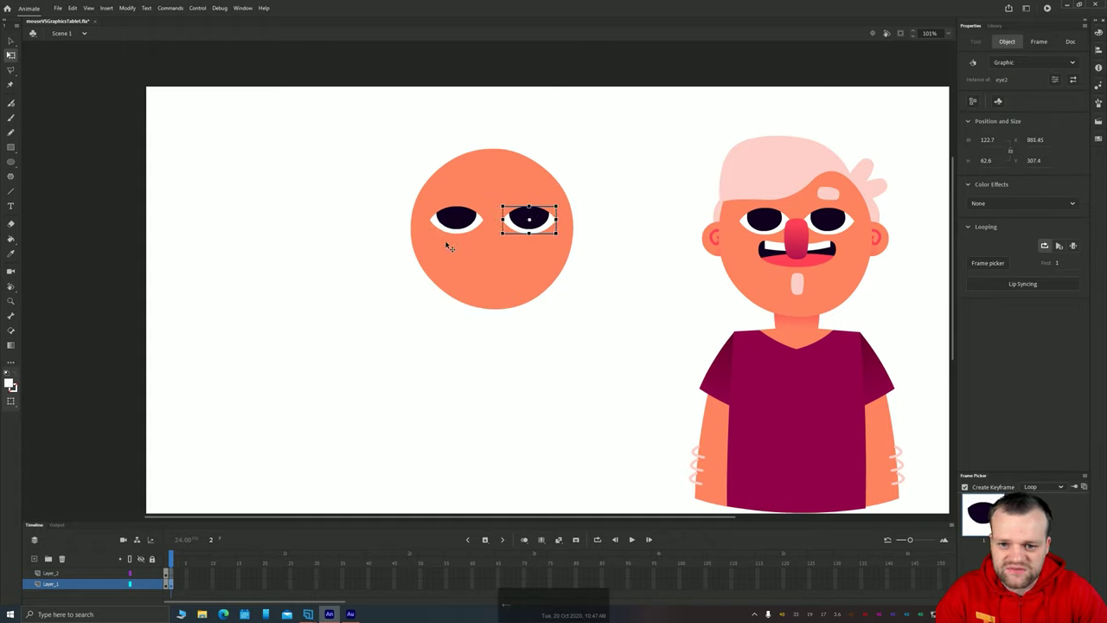
pyautogui.click(456, 230)
pyautogui.press('Right')
pyautogui.press('Right')
pyautogui.press('Right')
pyautogui.click(535, 223)
pyautogui.click(349, 361)
pyautogui.press('space')
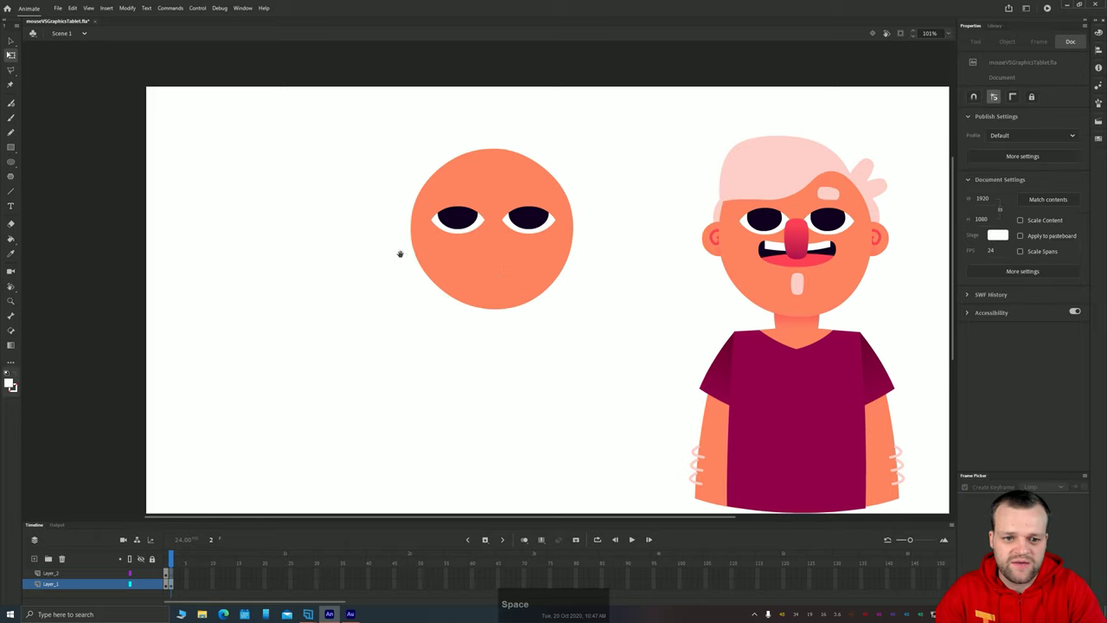
pyautogui.moveTo(400, 251); pyautogui.dragTo(394, 272)
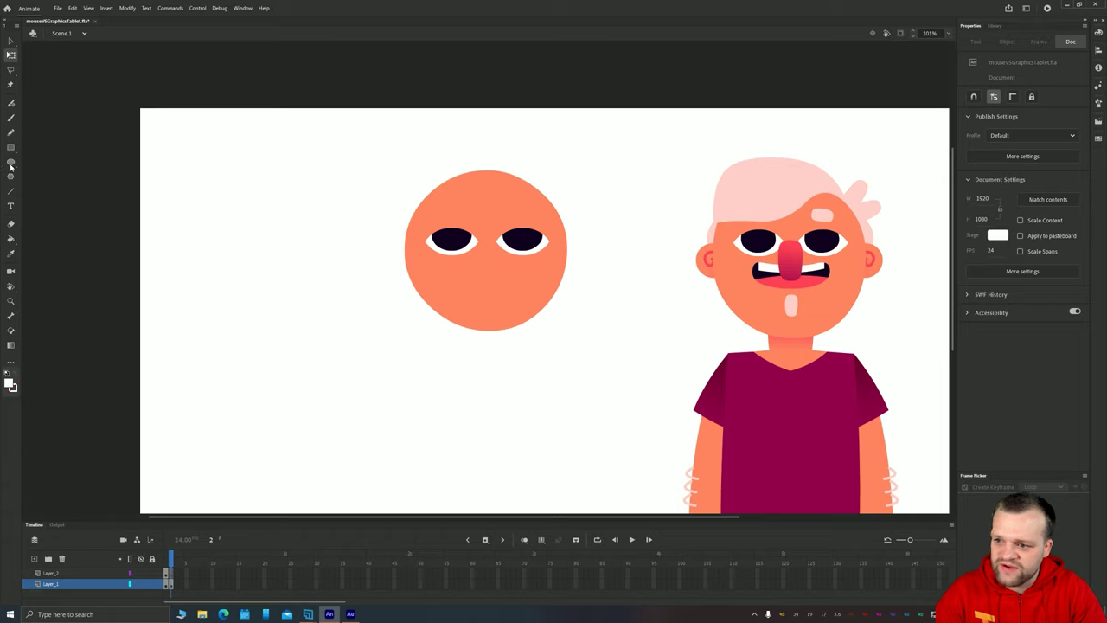
# Step: Draw a circle about 100 px across to the left of the head, filled with the orange-to-red gradient swatch
pyautogui.click(10, 163)
pyautogui.click(10, 384)
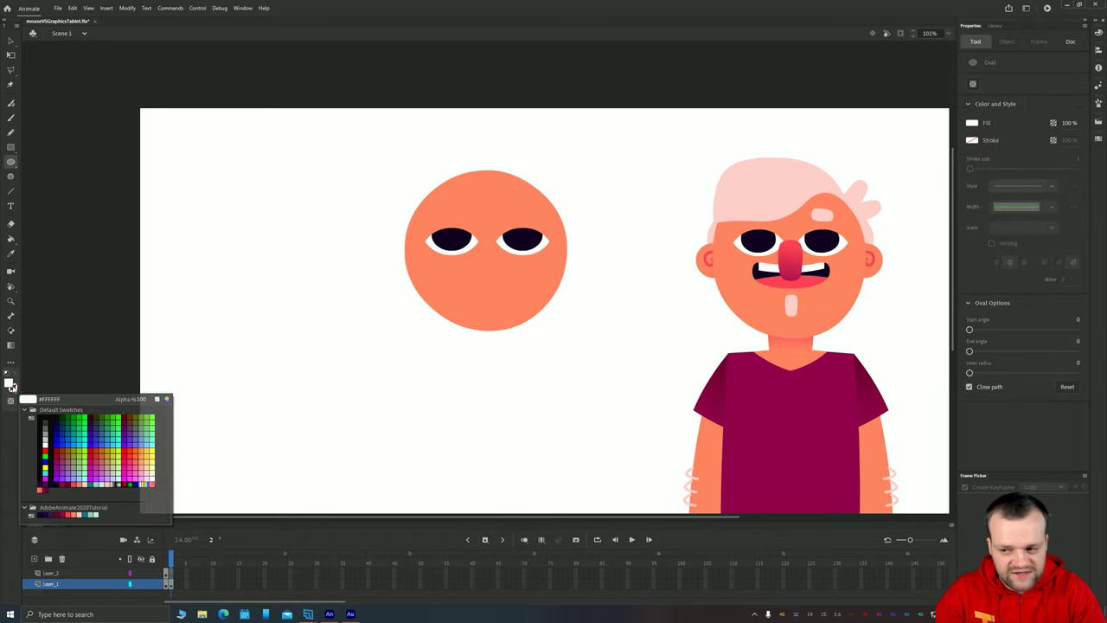
pyautogui.click(49, 485)
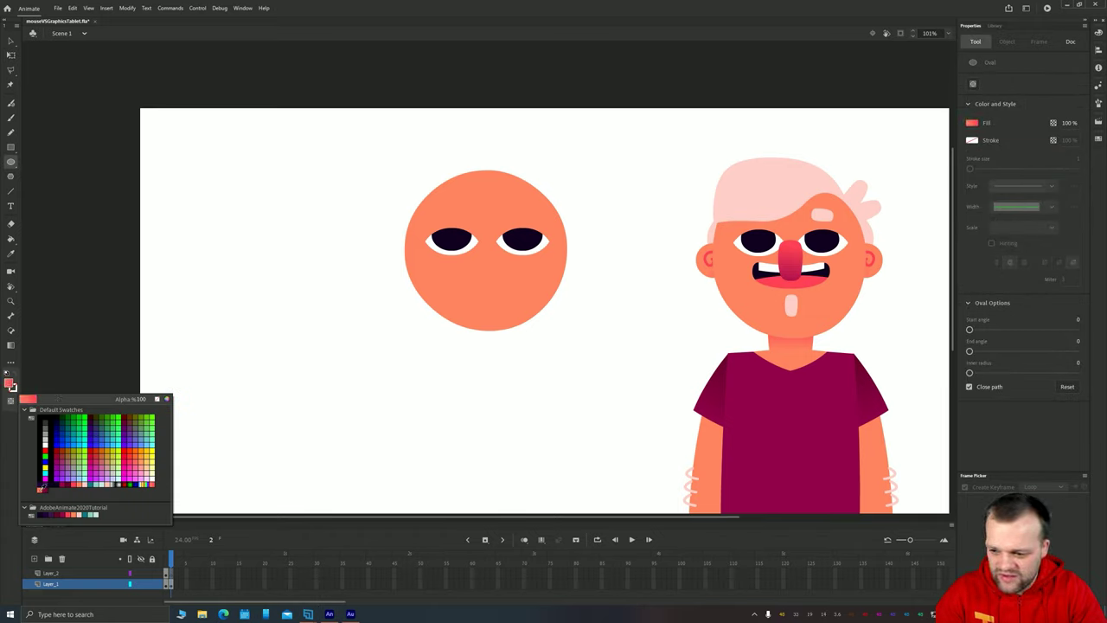
pyautogui.moveTo(353, 289); pyautogui.dragTo(310, 244)
pyautogui.click(9, 40)
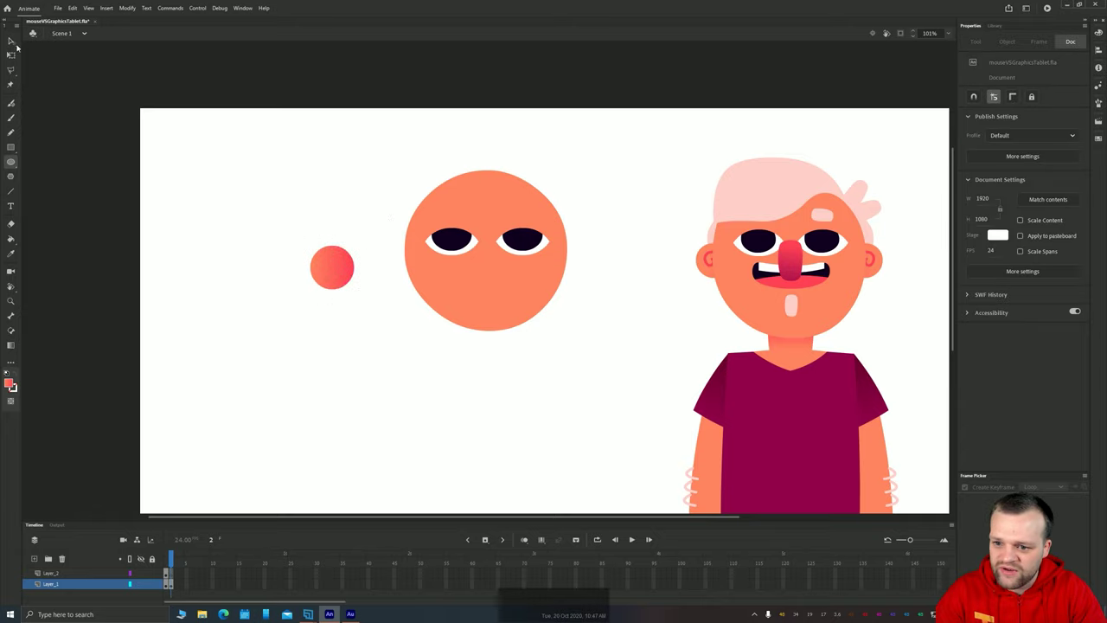
pyautogui.click(329, 277)
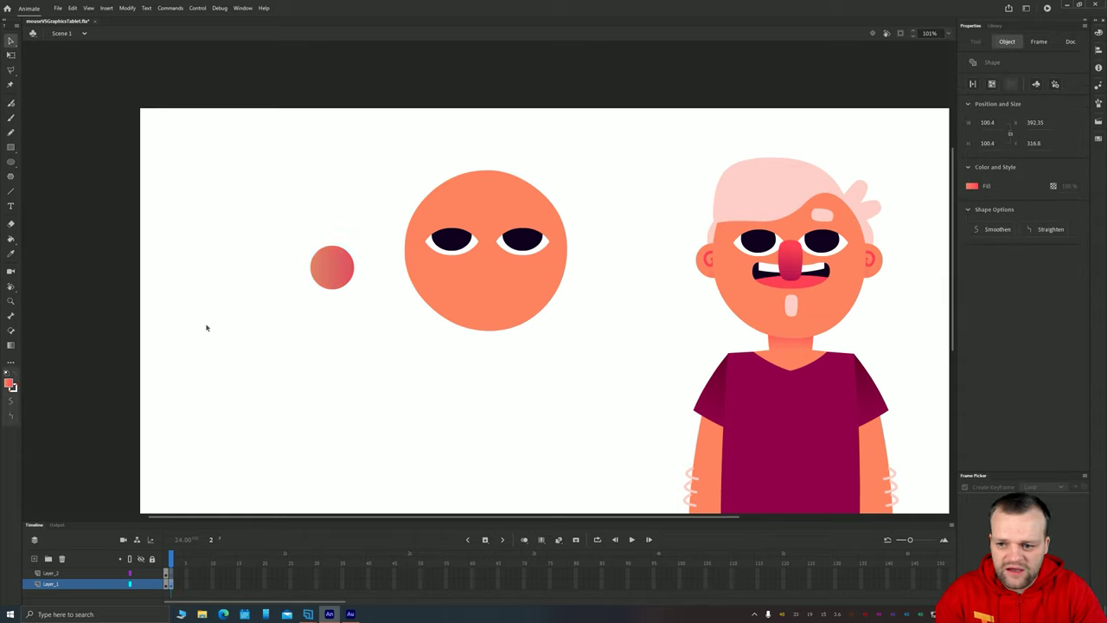
pyautogui.click(11, 385)
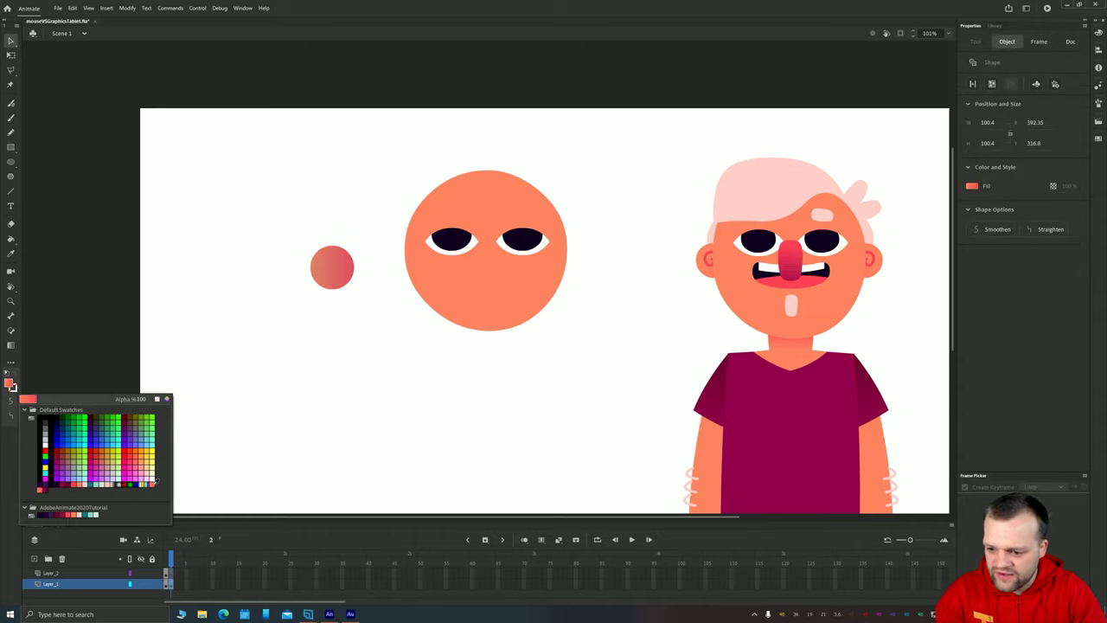
pyautogui.press('Escape')
pyautogui.click(188, 453)
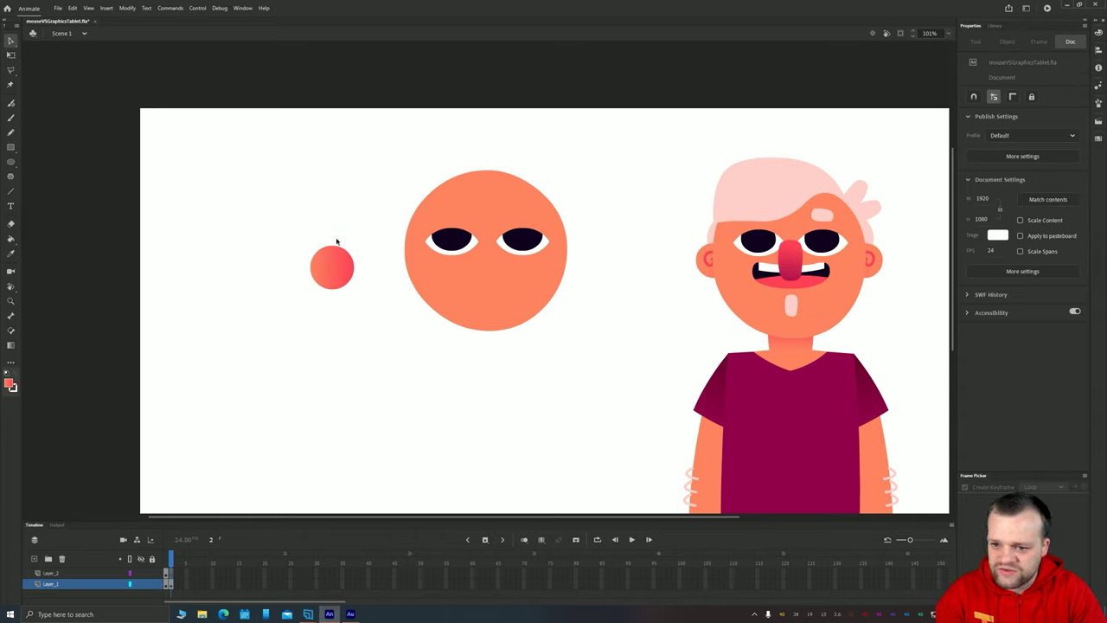
# Step: Set the small circle's fill to a linear gradient with orange #FF8361 as its starting color
pyautogui.click(348, 270)
pyautogui.click(1099, 33)
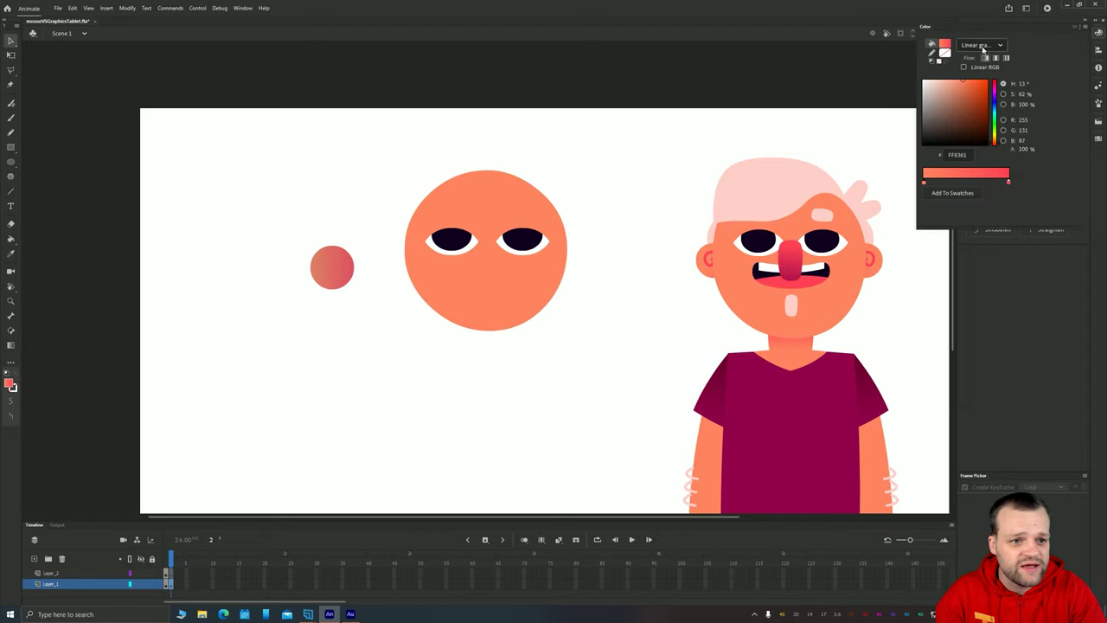
pyautogui.click(982, 45)
pyautogui.click(977, 90)
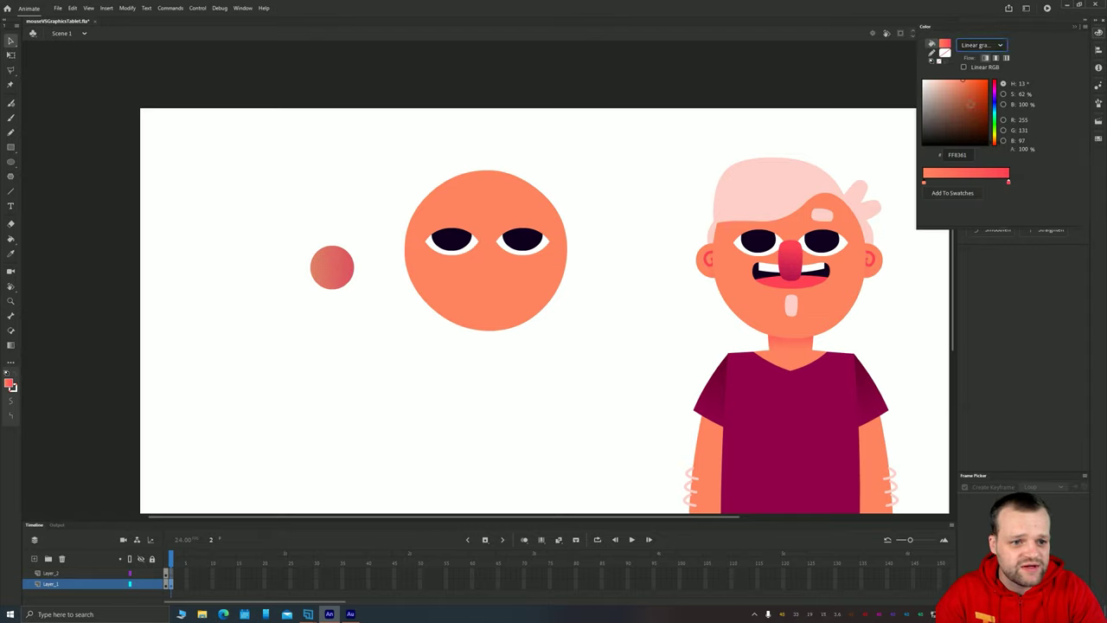
pyautogui.click(924, 181)
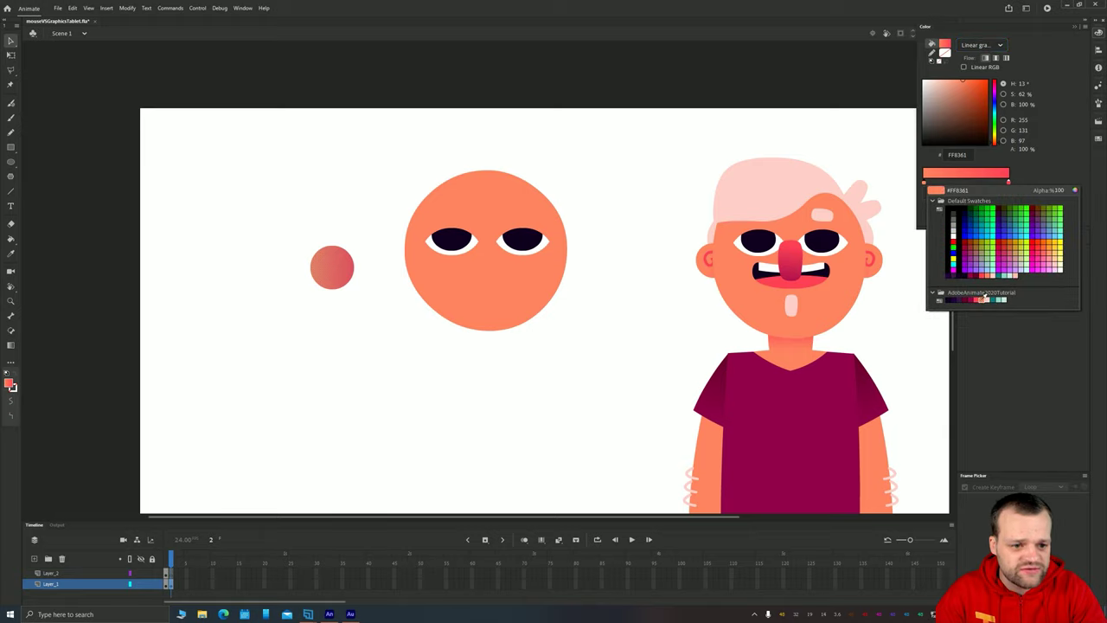
pyautogui.click(984, 299)
# Step: Try #920049 as the circle gradient's end color, and set it back to #FF4057
pyautogui.click(1009, 182)
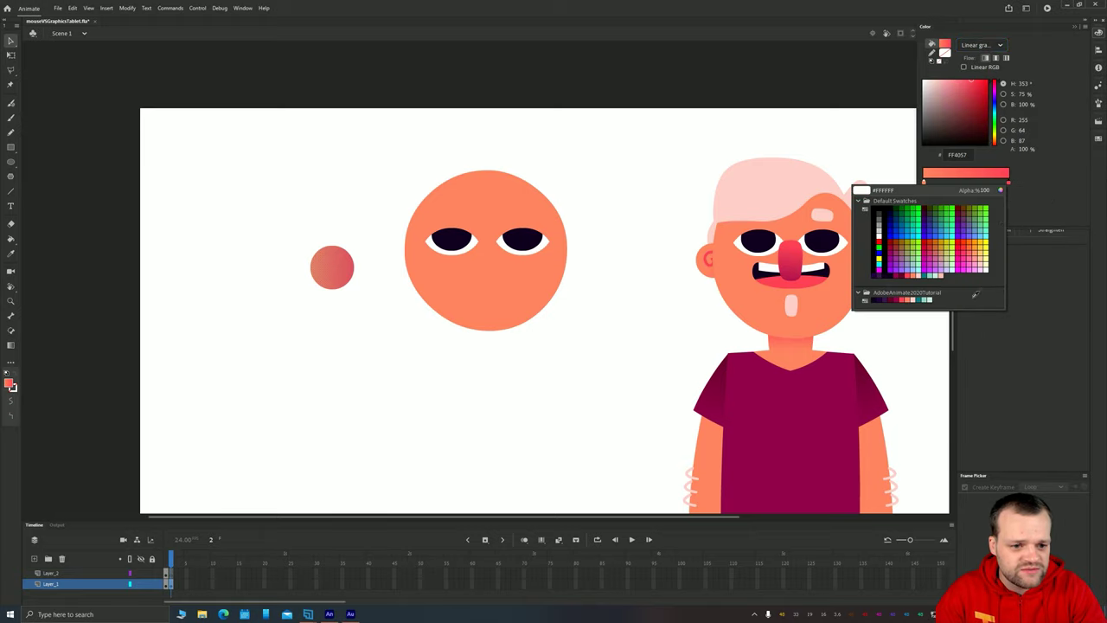
pyautogui.click(898, 300)
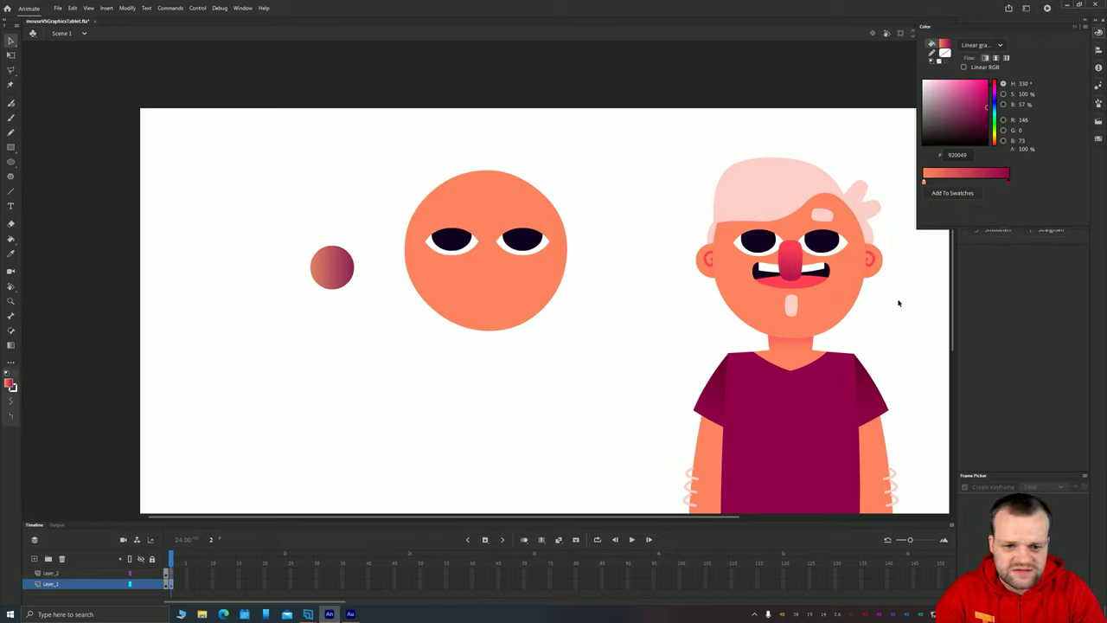
pyautogui.click(1010, 184)
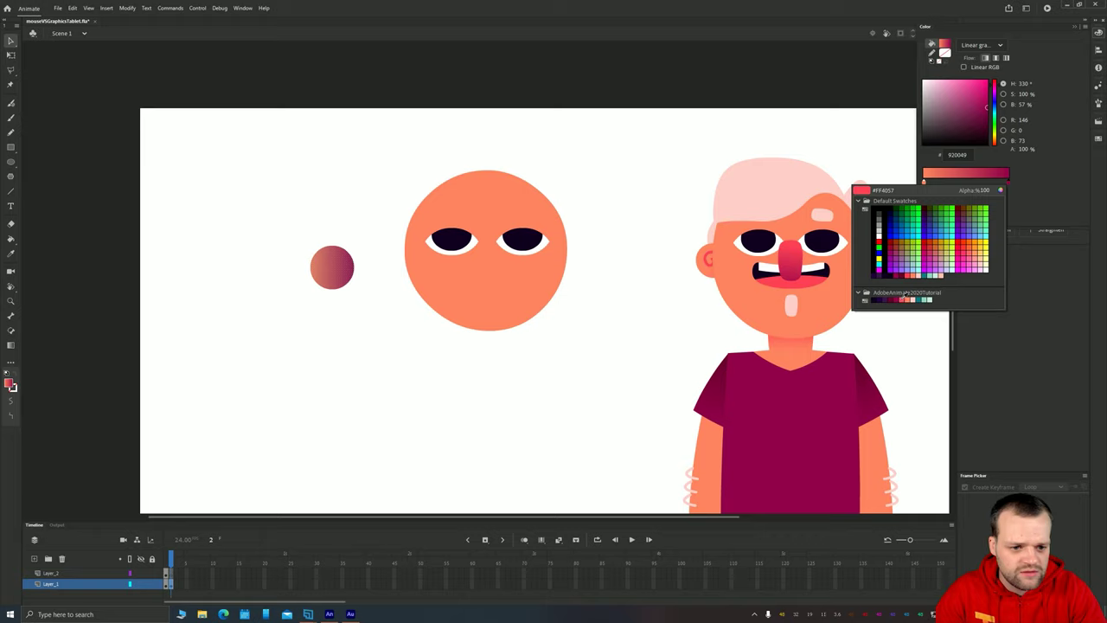
pyautogui.click(905, 298)
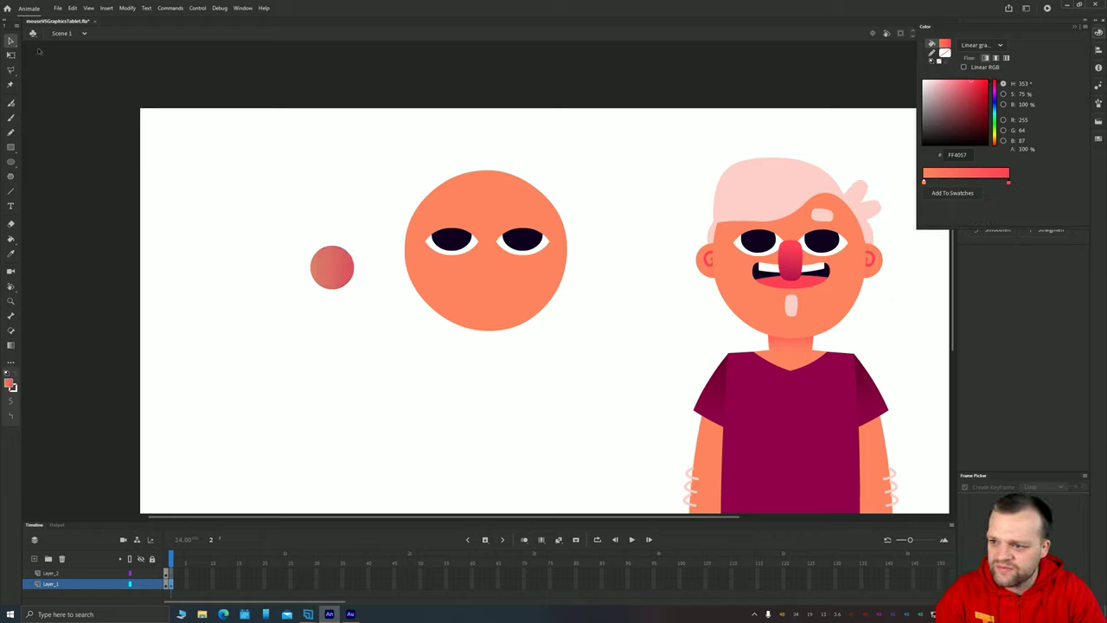
pyautogui.click(12, 42)
pyautogui.click(258, 370)
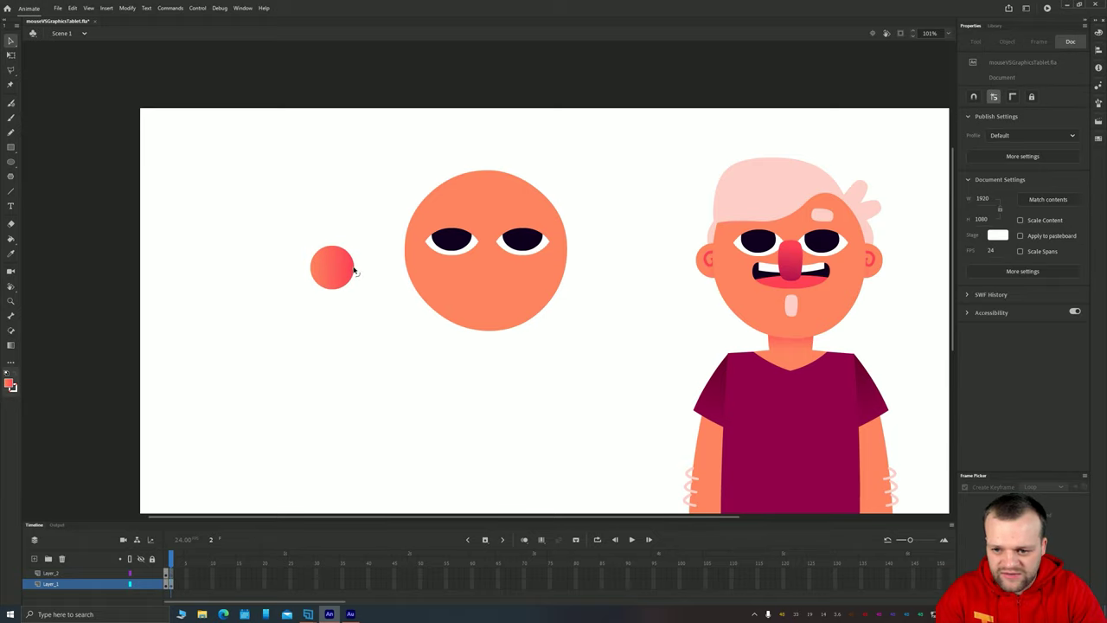
# Step: Reshape the gradient circle into a tall, narrow rounded nose by pulling in its sides and flattening its top and bottom edges
pyautogui.moveTo(354, 271); pyautogui.dragTo(327, 285)
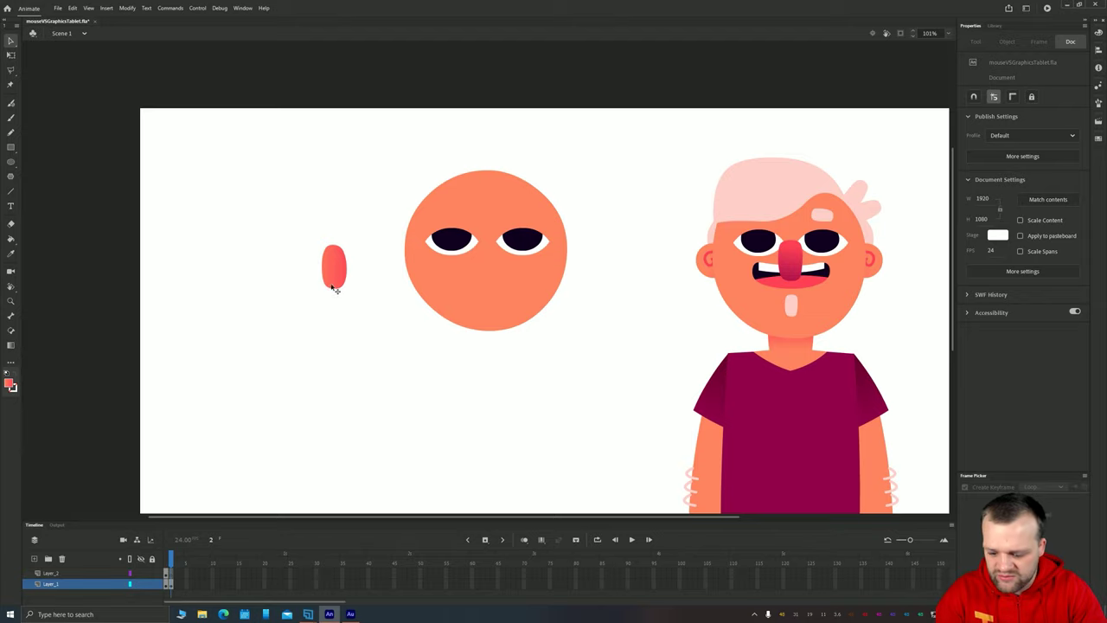
pyautogui.scroll(10, 337, 275)
pyautogui.moveTo(378, 252); pyautogui.dragTo(502, 296)
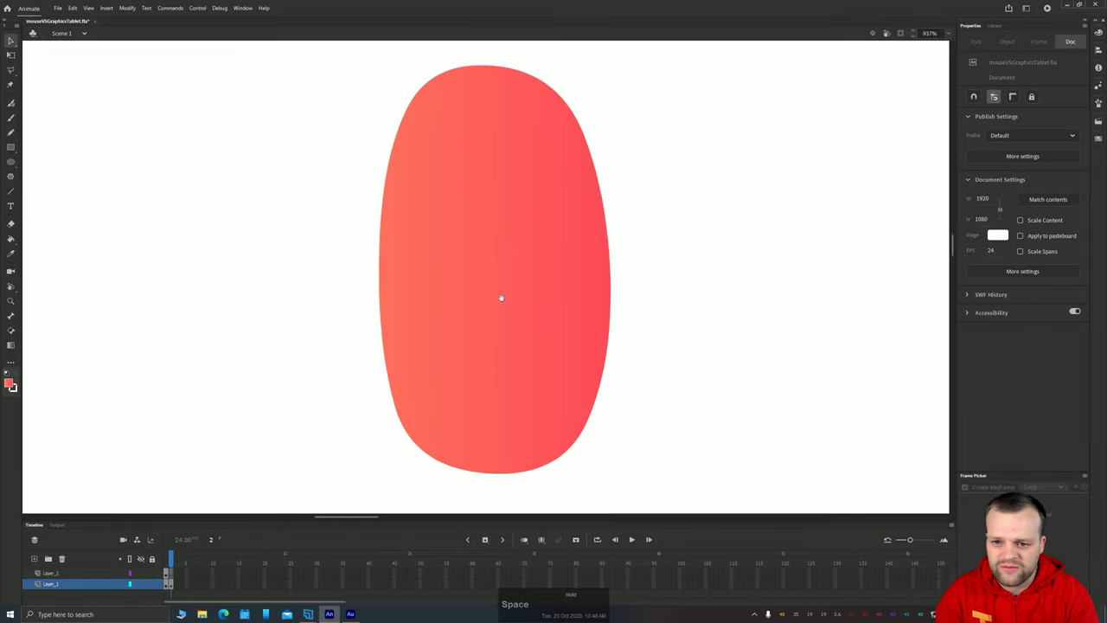
pyautogui.moveTo(377, 242); pyautogui.dragTo(374, 243)
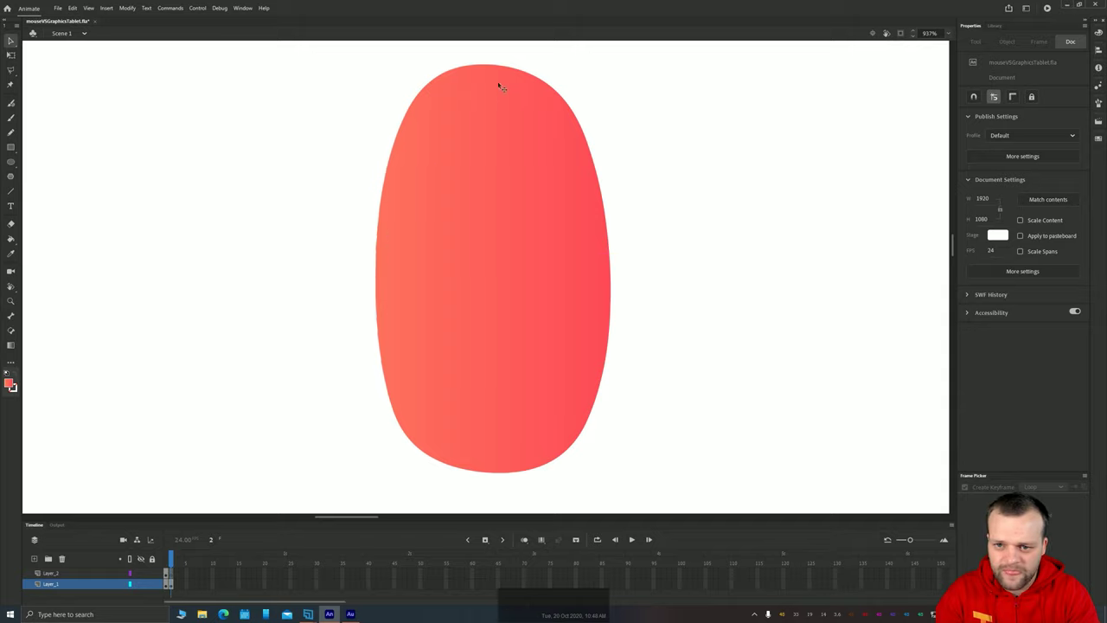
pyautogui.moveTo(486, 68); pyautogui.dragTo(496, 85)
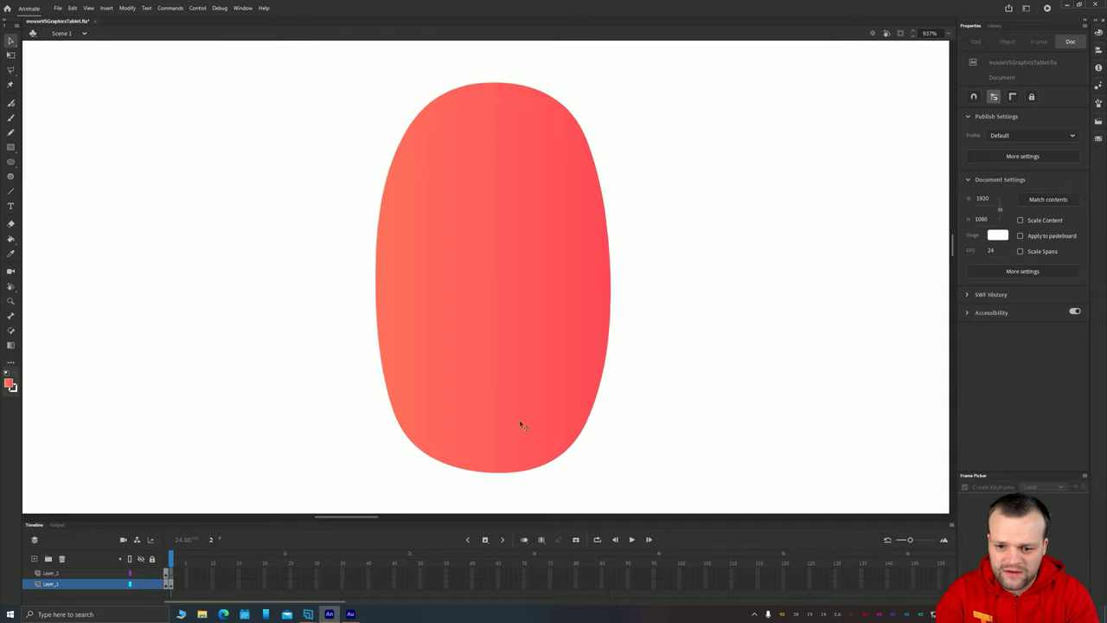
pyautogui.moveTo(498, 475); pyautogui.dragTo(499, 468)
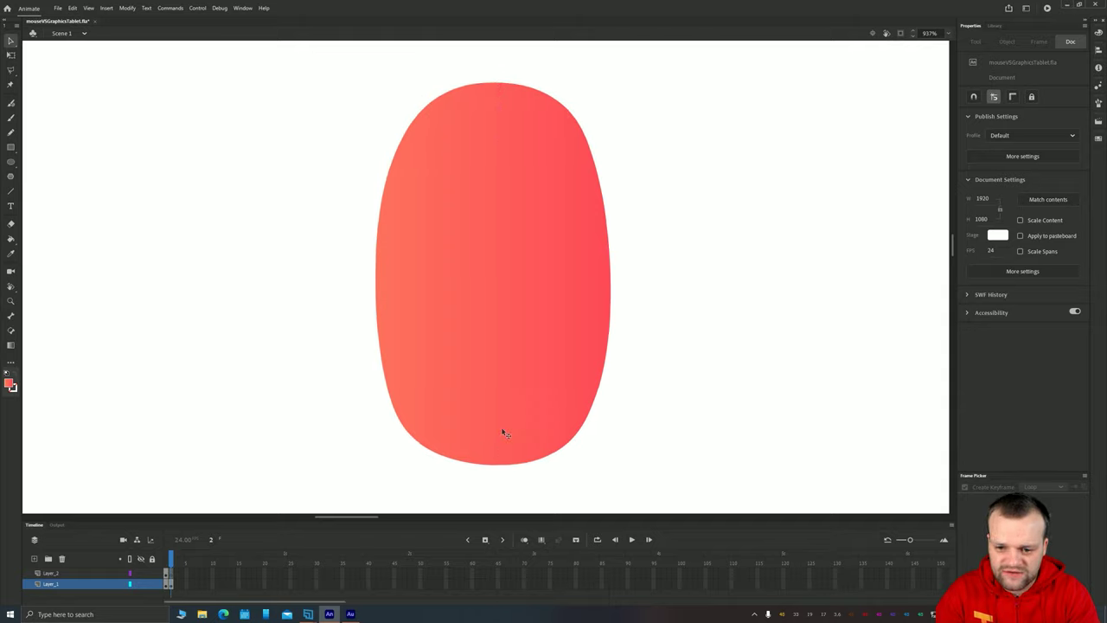
# Step: Convert the gradient nose shape left of the head into a graphic symbol named nose2
pyautogui.scroll(-6, 505, 433)
pyautogui.press('space')
pyautogui.moveTo(632, 410); pyautogui.dragTo(362, 330)
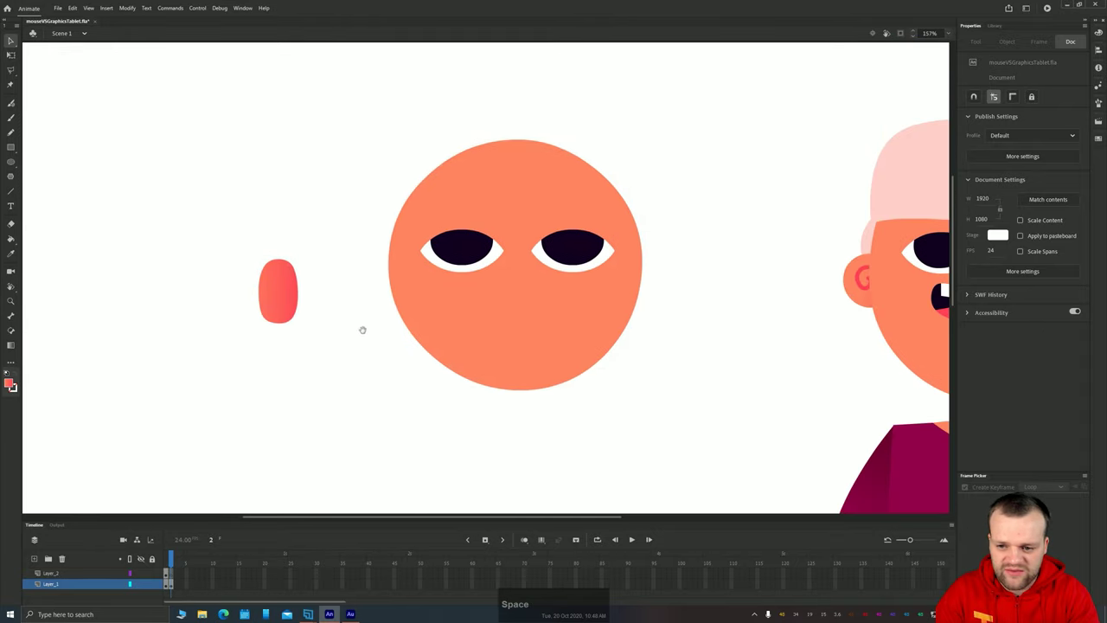
pyautogui.moveTo(288, 312)
pyautogui.mouseDown()
pyautogui.moveTo(307, 335)
pyautogui.moveTo(512, 304)
pyautogui.moveTo(303, 327)
pyautogui.mouseUp()
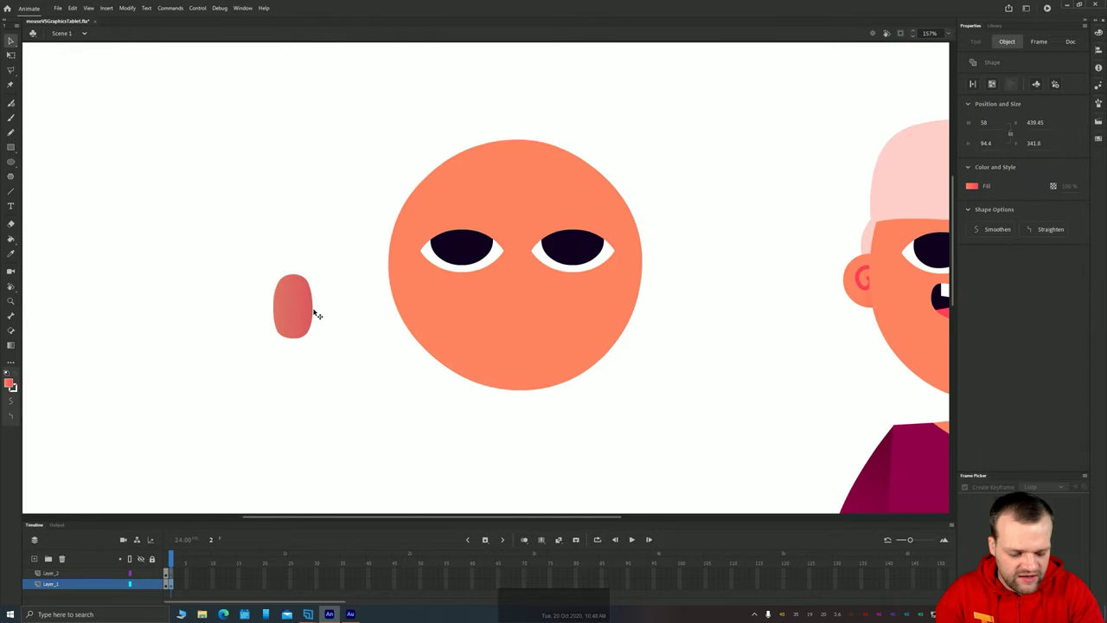
pyautogui.press('F8')
pyautogui.write('nose2')
pyautogui.press('Return')
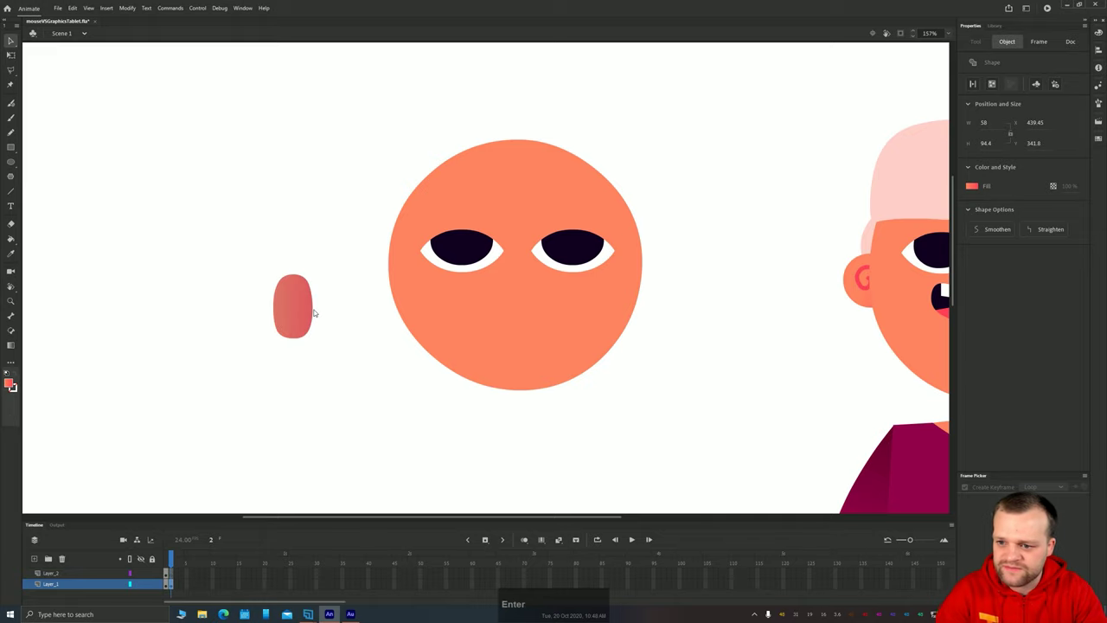
# Step: Inside the nose2 symbol, move the nose between the eyes and enlarge it to about 73 by 127 px
pyautogui.doubleClick(300, 296)
pyautogui.moveTo(314, 314); pyautogui.dragTo(521, 294)
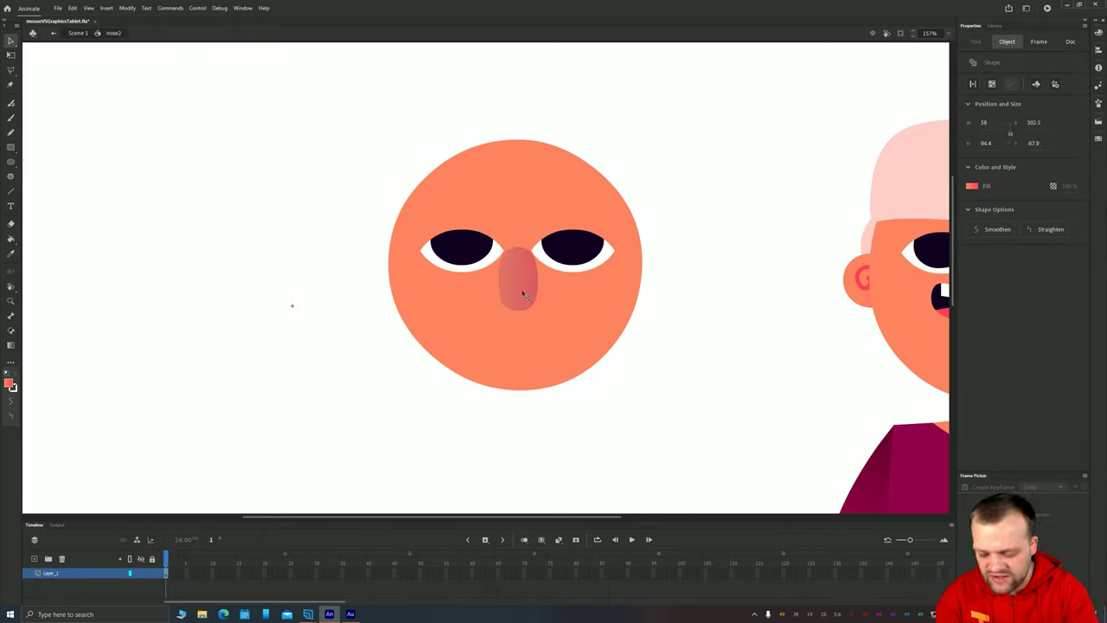
pyautogui.press('q')
pyautogui.moveTo(499, 247); pyautogui.dragTo(492, 234)
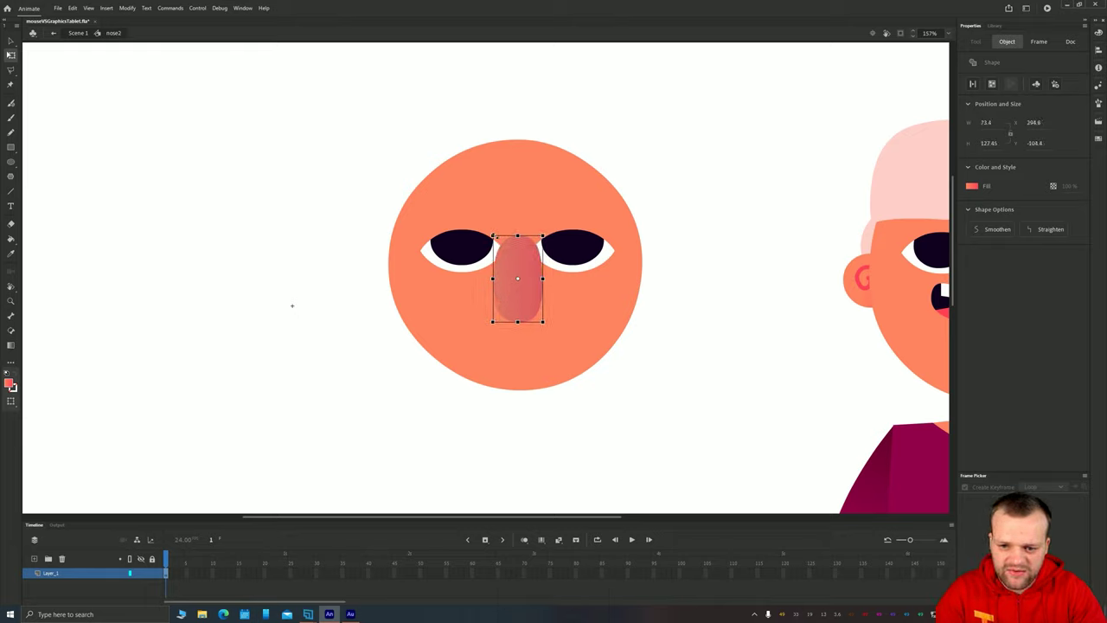
pyautogui.click(257, 336)
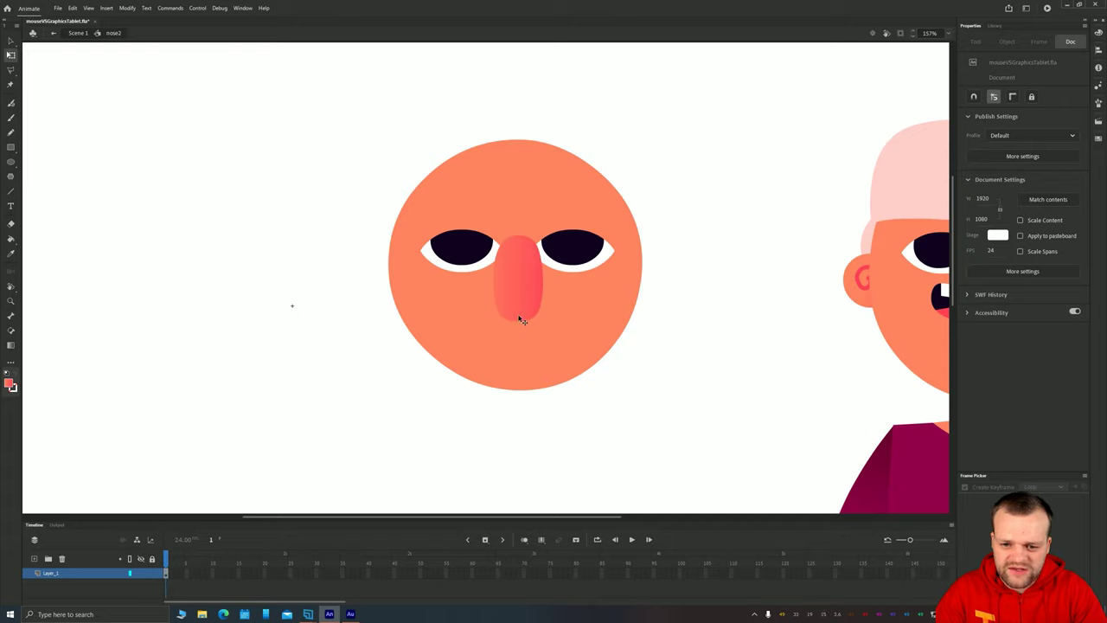
# Step: Rotate the nose's gradient to run vertically from orange to red using Gradient Transform, shift it slightly downward, and return to Scene 1
pyautogui.click(521, 316)
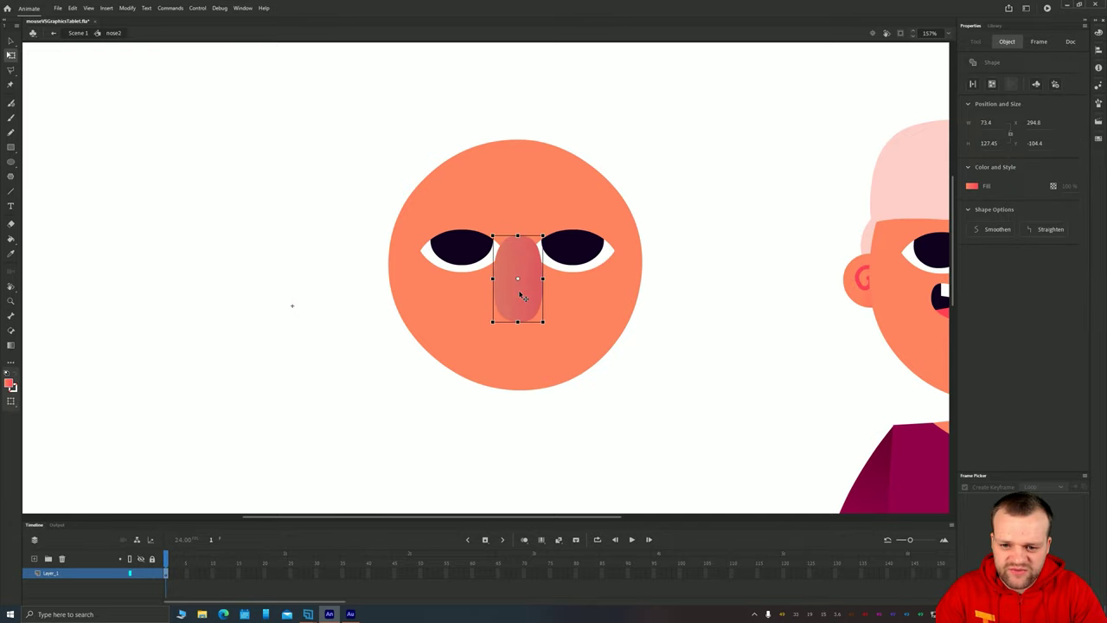
pyautogui.click(10, 364)
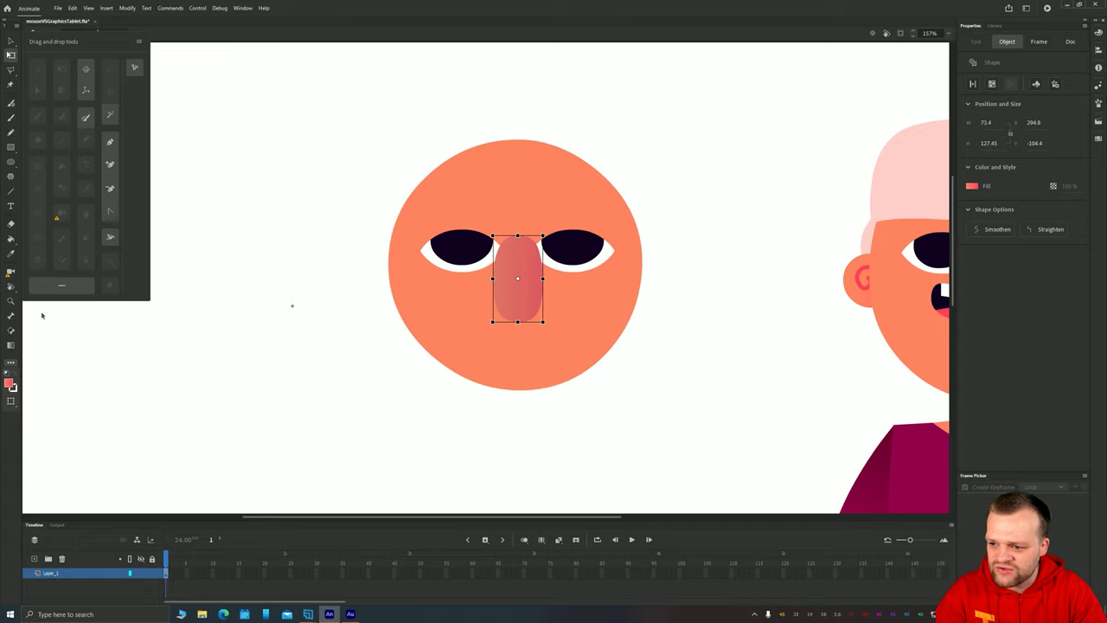
pyautogui.press('f')
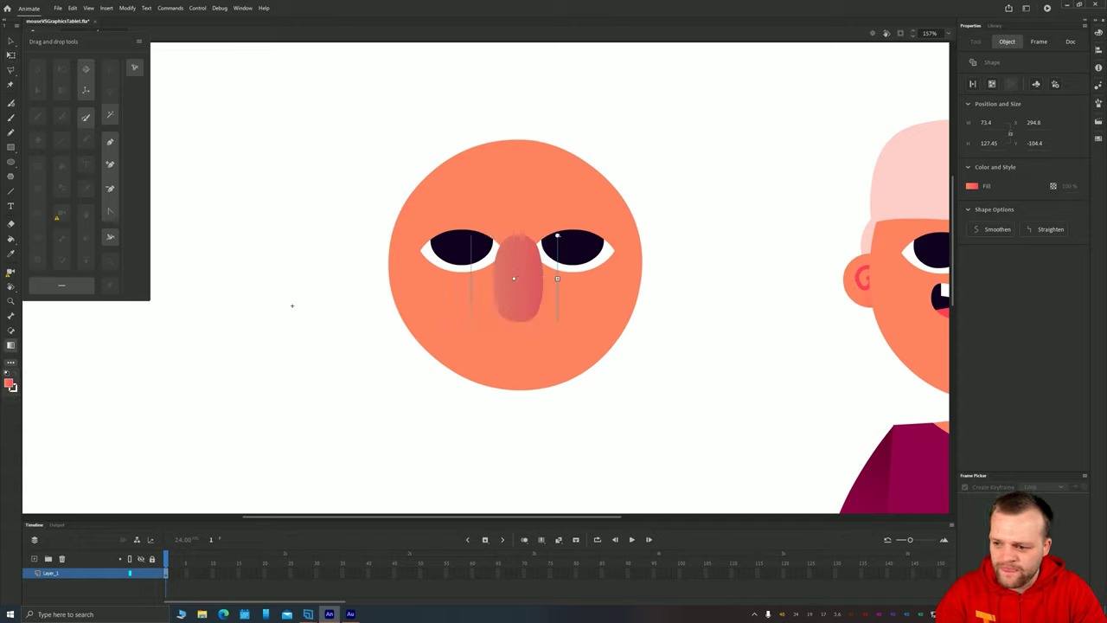
pyautogui.click(12, 363)
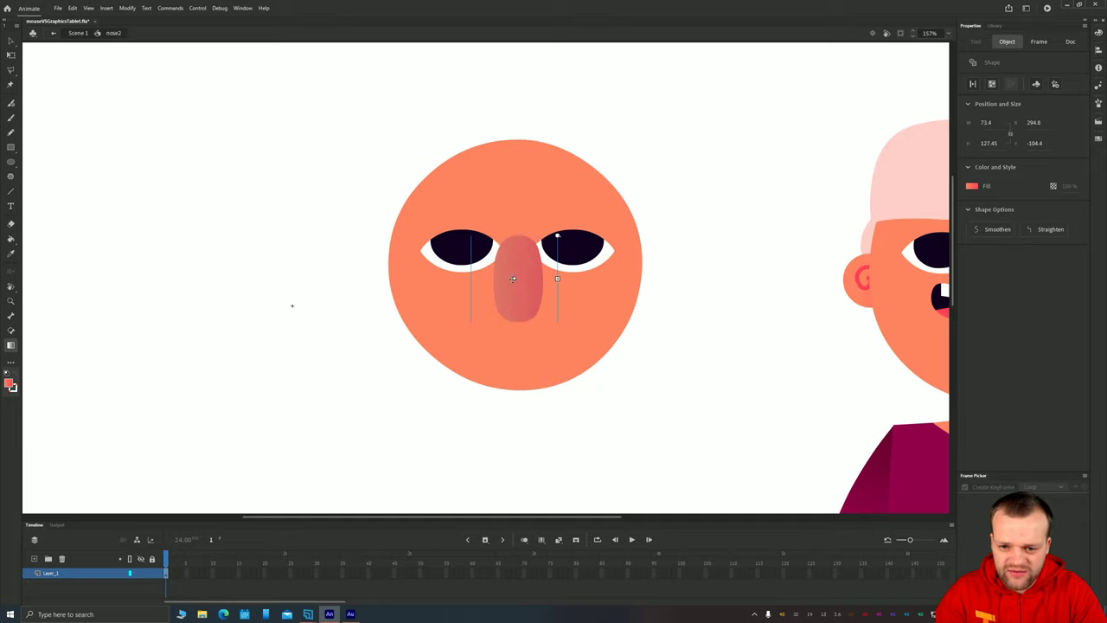
pyautogui.moveTo(513, 278); pyautogui.dragTo(518, 280)
pyautogui.moveTo(563, 237); pyautogui.dragTo(518, 325)
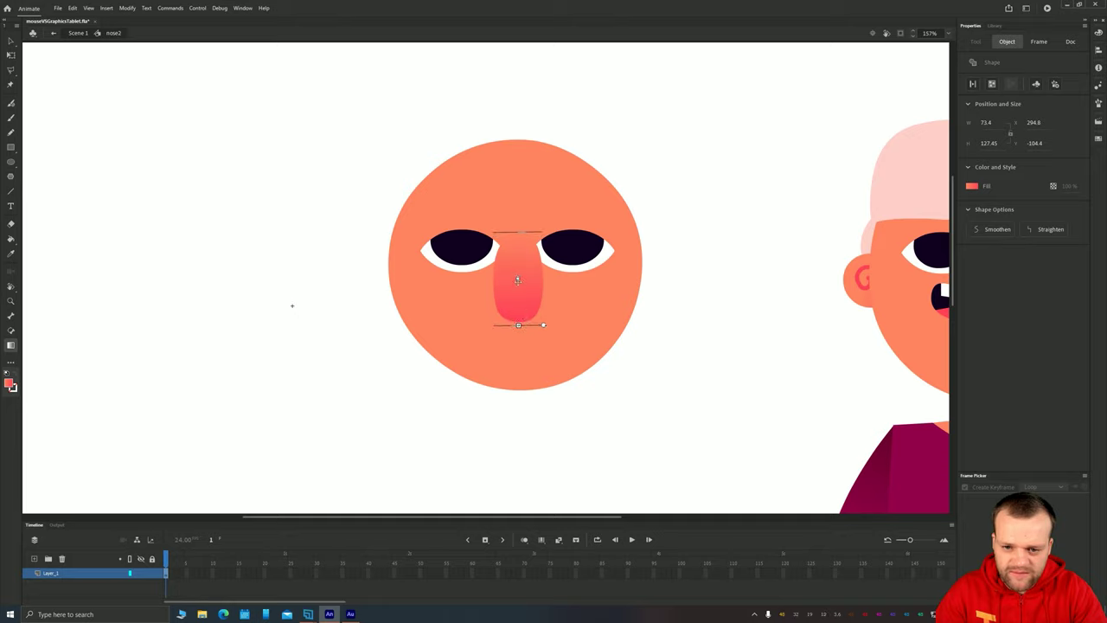
pyautogui.moveTo(517, 280); pyautogui.dragTo(517, 295)
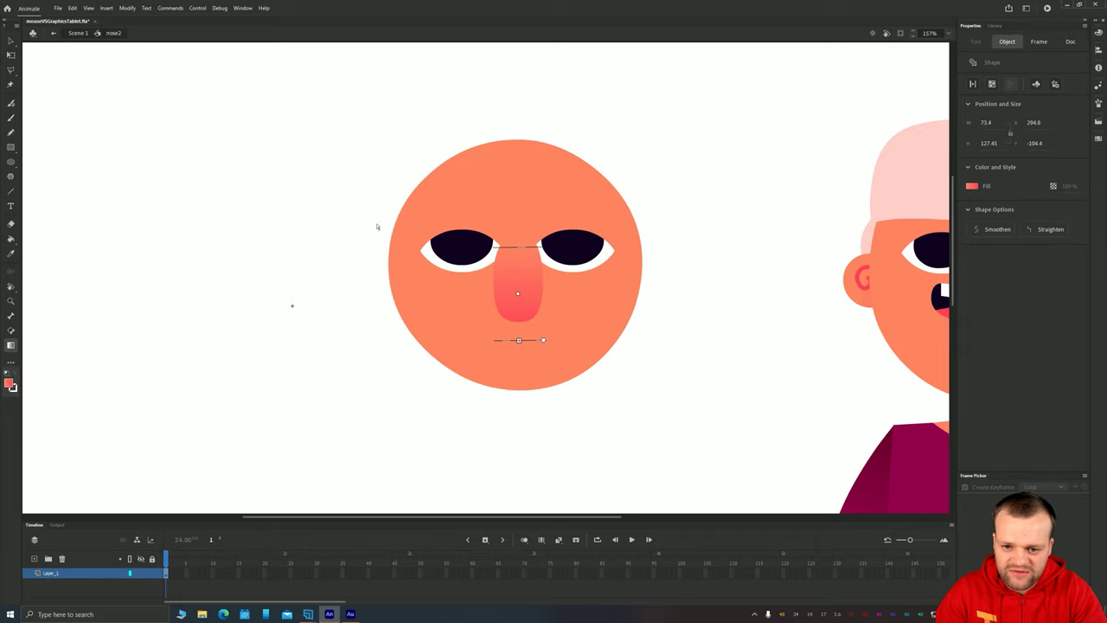
pyautogui.click(11, 42)
pyautogui.doubleClick(251, 206)
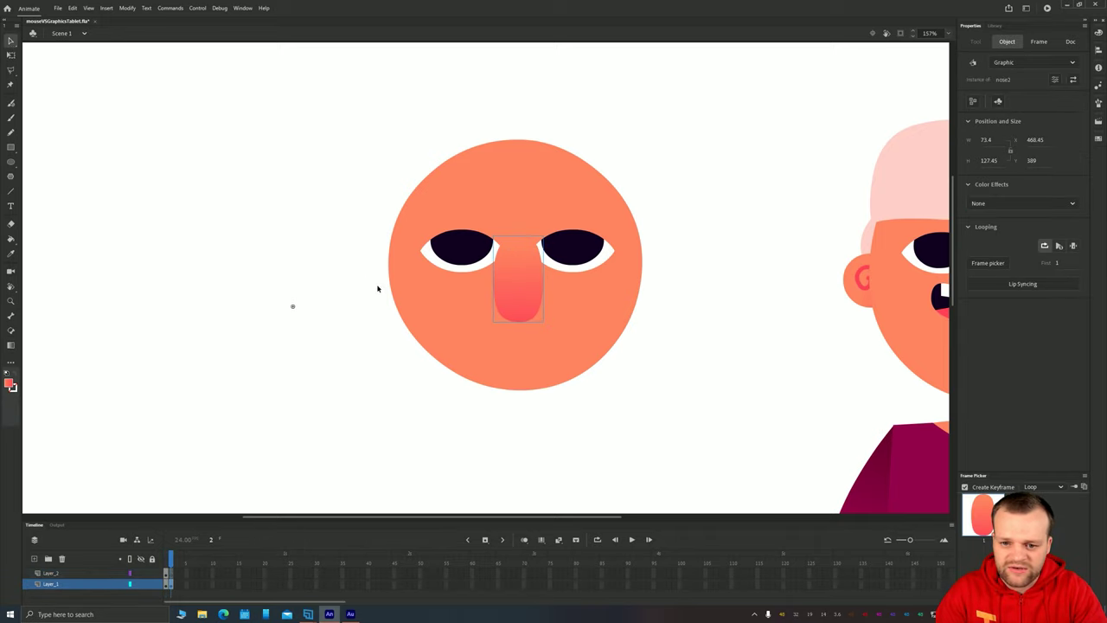
# Step: Recolor the nose's gradient inside nose2 with #FF4057 as the start color and #920049 as the end color, then return to Scene 1
pyautogui.click(319, 389)
pyautogui.press('space')
pyautogui.moveTo(355, 397); pyautogui.dragTo(271, 372)
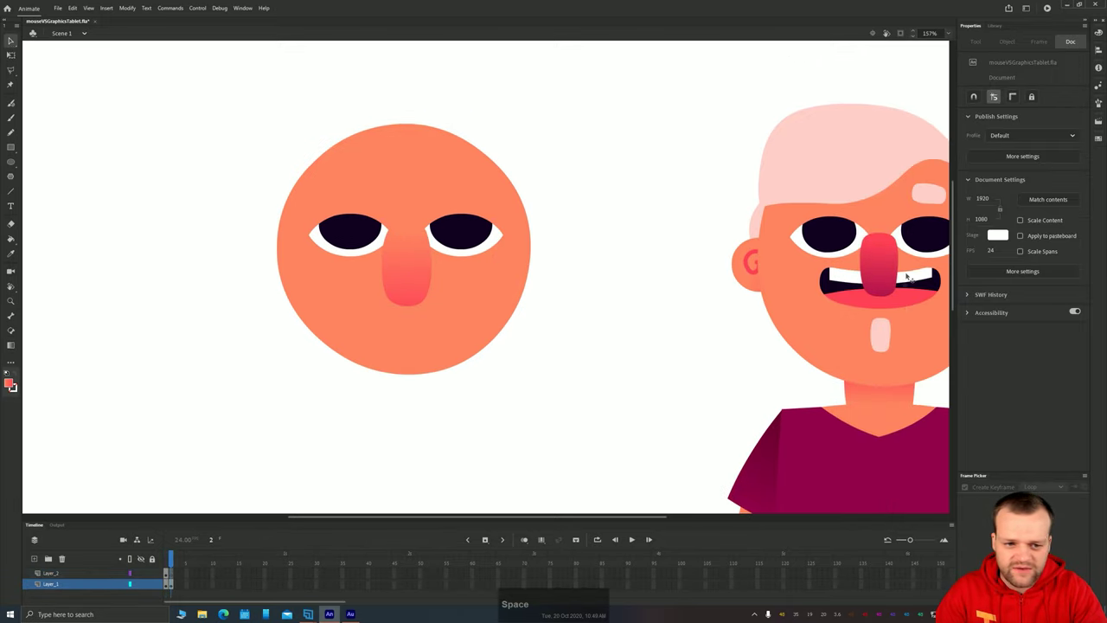
pyautogui.click(883, 260)
pyautogui.moveTo(503, 297); pyautogui.dragTo(573, 321)
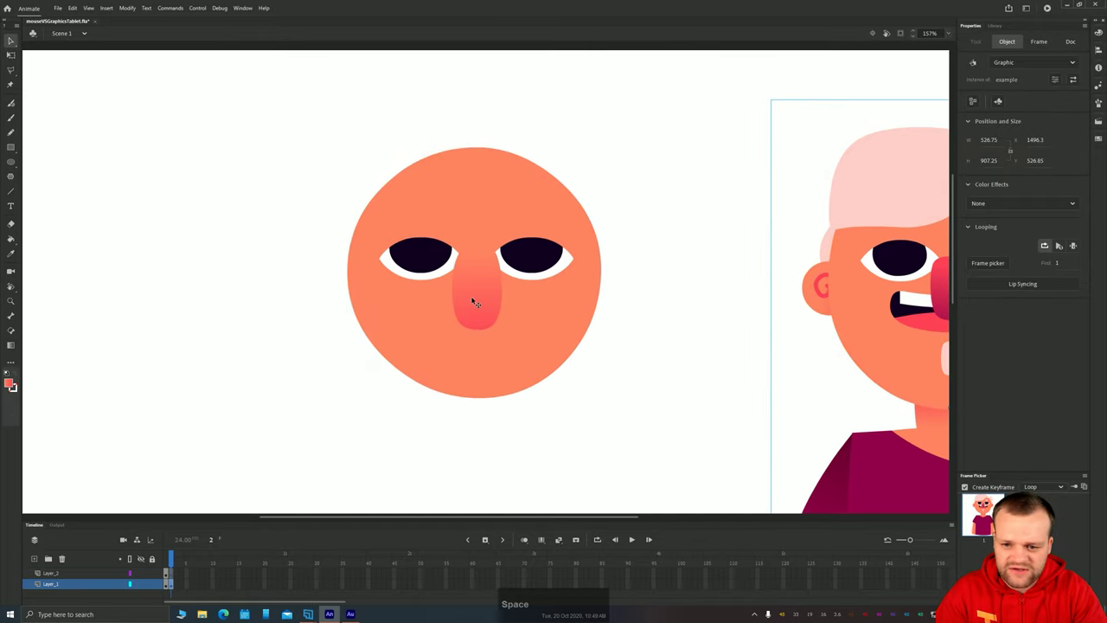
pyautogui.doubleClick(479, 282)
pyautogui.click(480, 285)
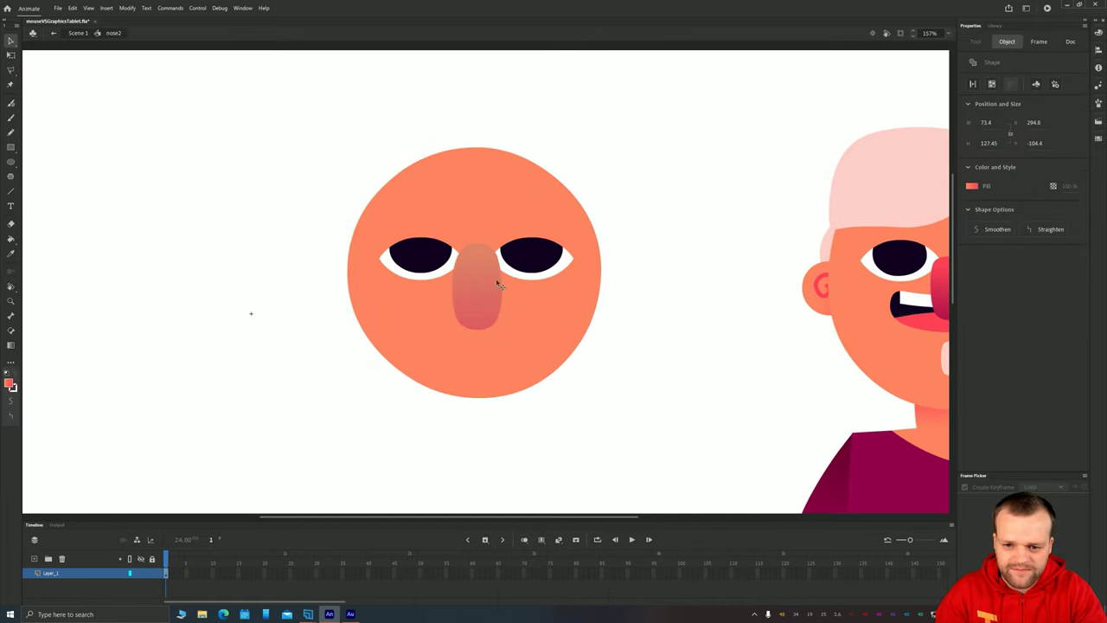
pyautogui.click(1099, 33)
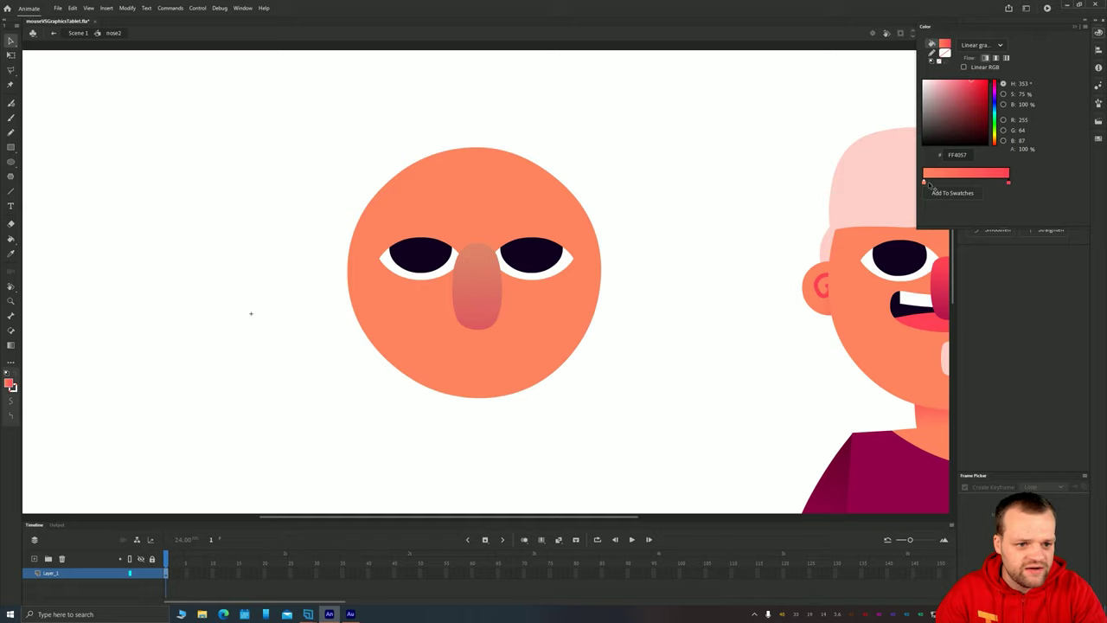
pyautogui.doubleClick(924, 183)
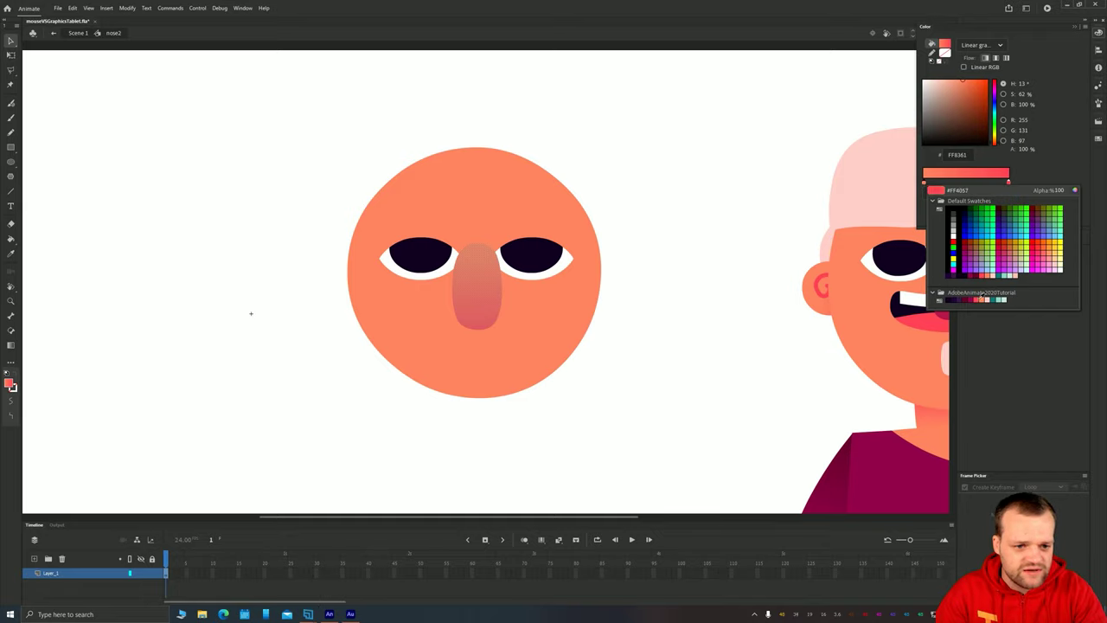
pyautogui.click(982, 296)
pyautogui.click(1009, 183)
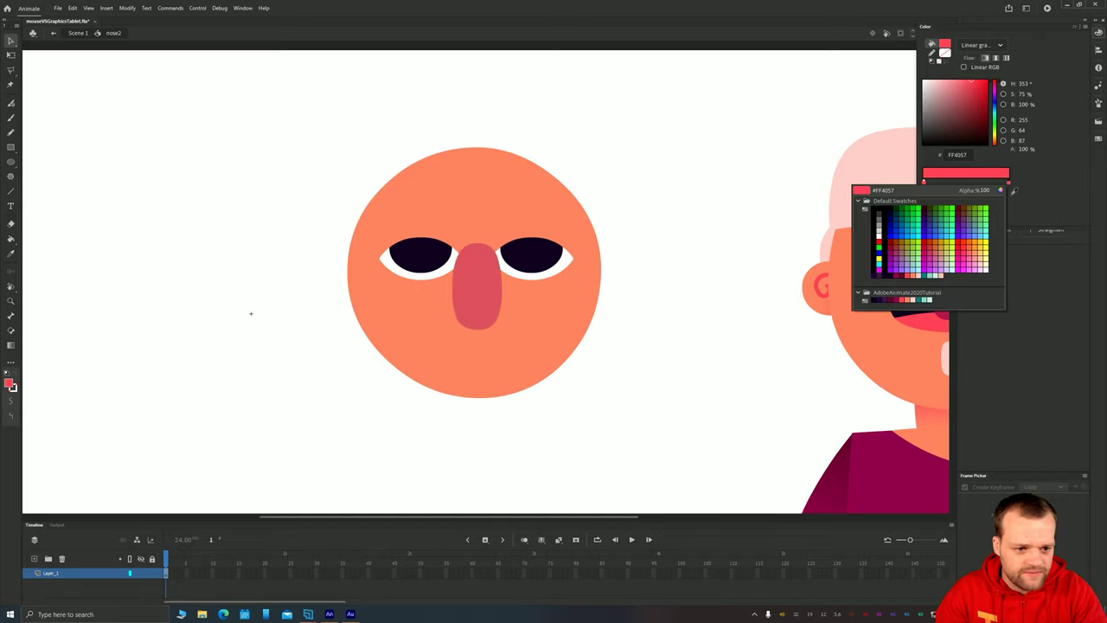
pyautogui.click(898, 298)
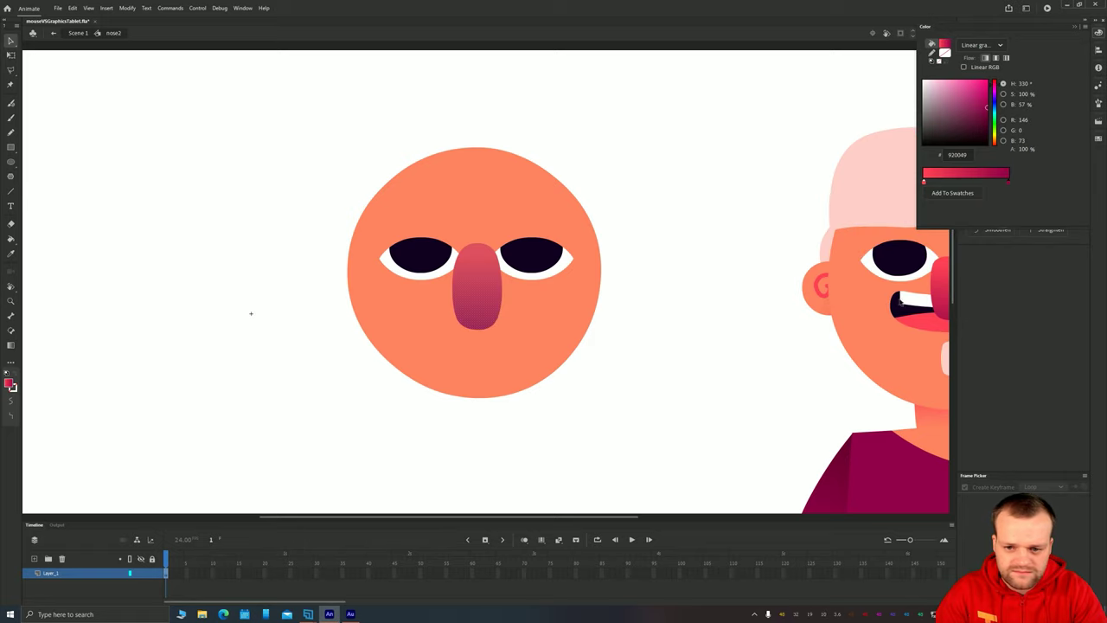
pyautogui.doubleClick(135, 153)
pyautogui.moveTo(434, 414); pyautogui.dragTo(399, 386)
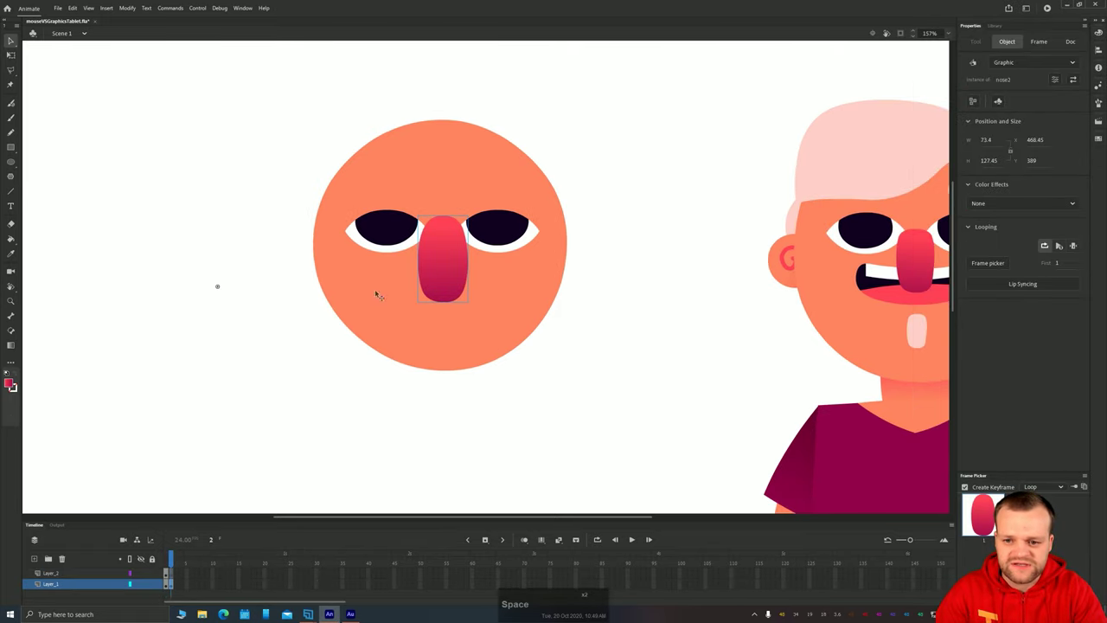
pyautogui.moveTo(552, 335); pyautogui.dragTo(451, 365)
pyautogui.moveTo(348, 344); pyautogui.dragTo(401, 339)
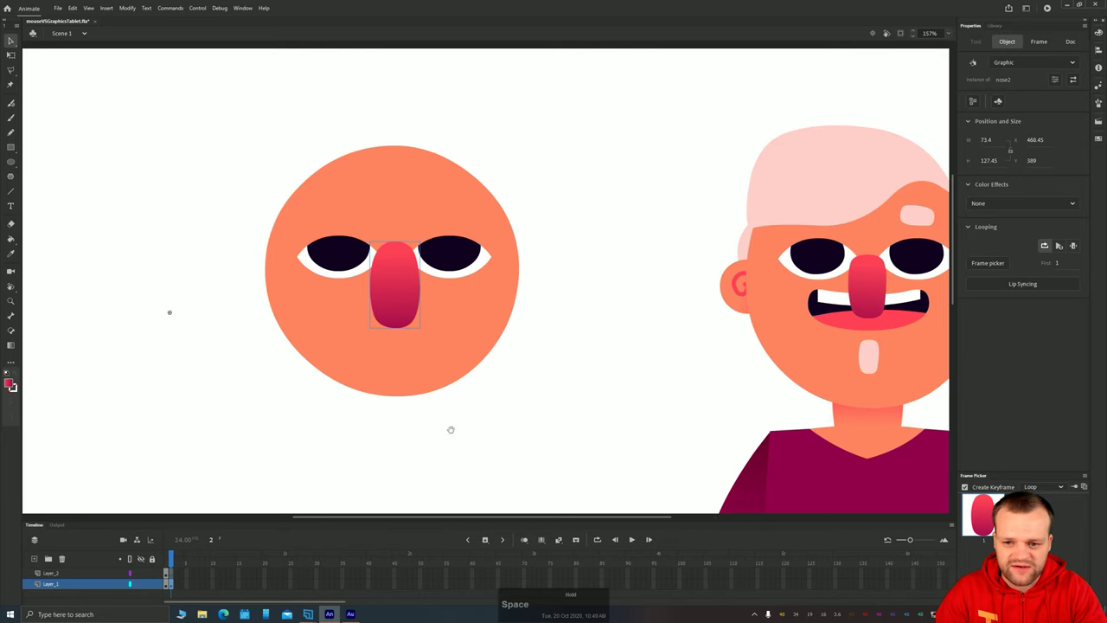
pyautogui.moveTo(522, 422); pyautogui.dragTo(516, 409)
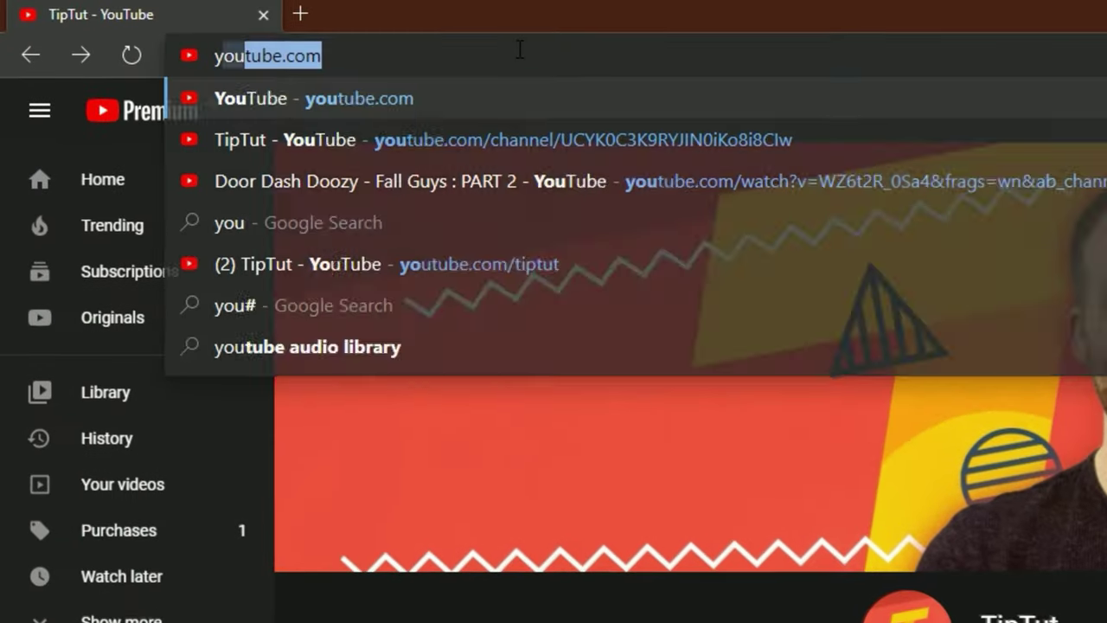
pyautogui.write('tube.com/tiptut')
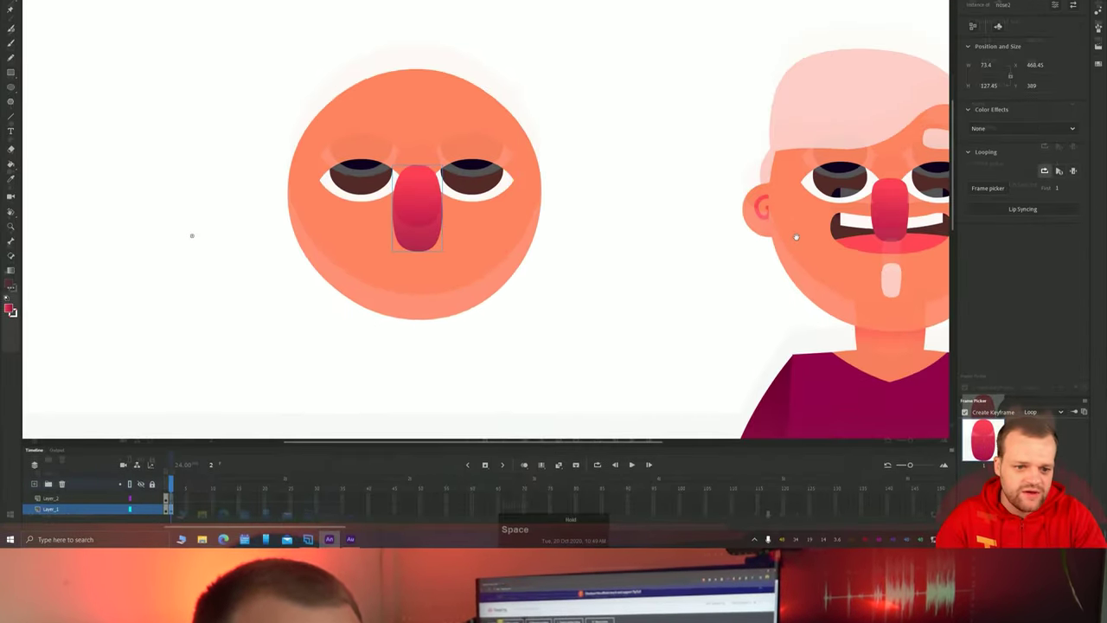
pyautogui.moveTo(191, 235); pyautogui.dragTo(133, 238)
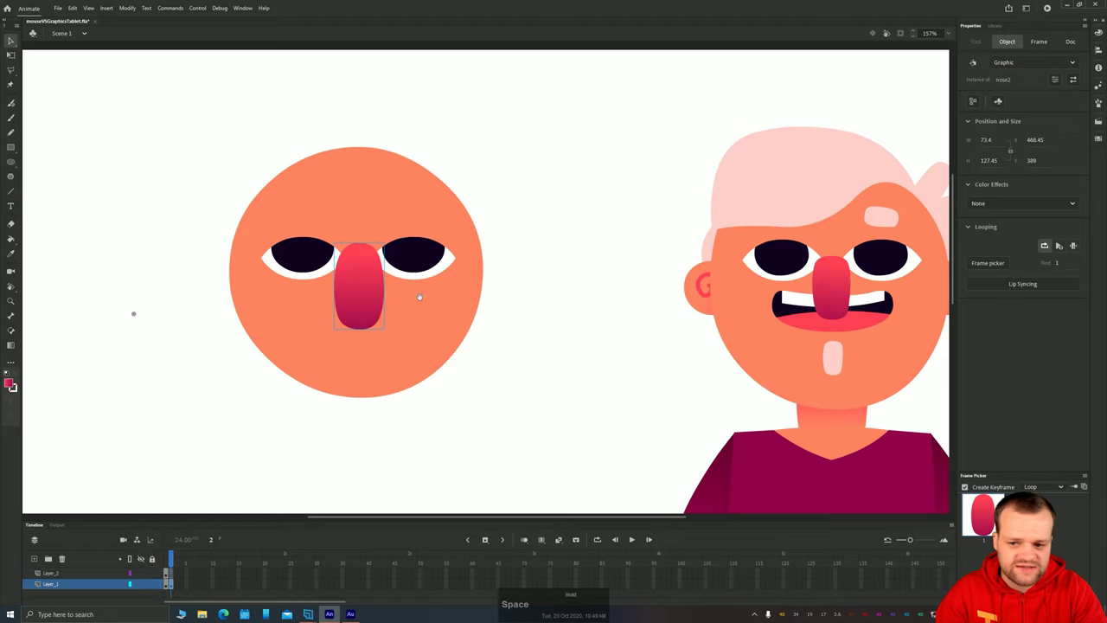
pyautogui.moveTo(420, 297); pyautogui.dragTo(507, 306)
pyautogui.moveTo(275, 321); pyautogui.dragTo(386, 338)
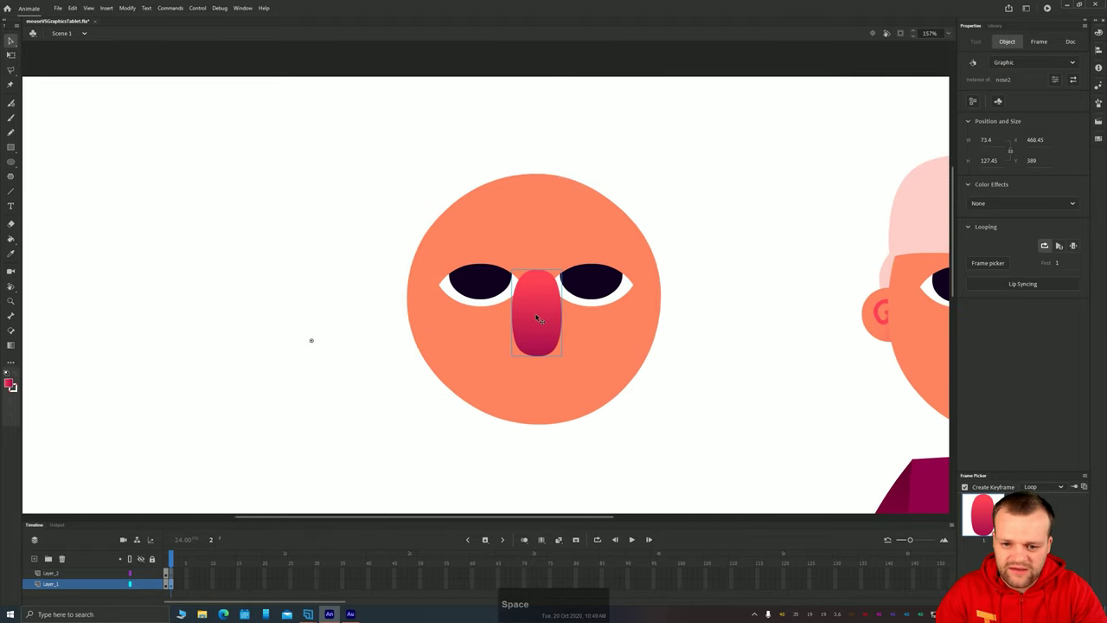
# Step: Duplicate the nose to the left of the head and break the copy apart into a shape filled with pale pink
pyautogui.moveTo(537, 318); pyautogui.dragTo(314, 315)
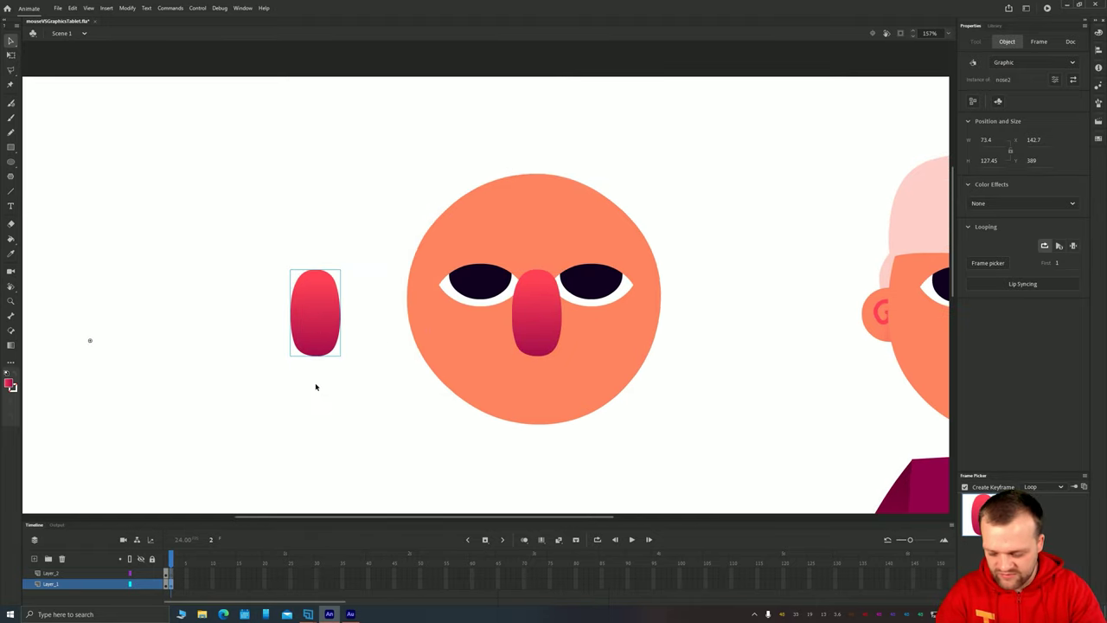
pyautogui.hotkey('ctrl', 'b')
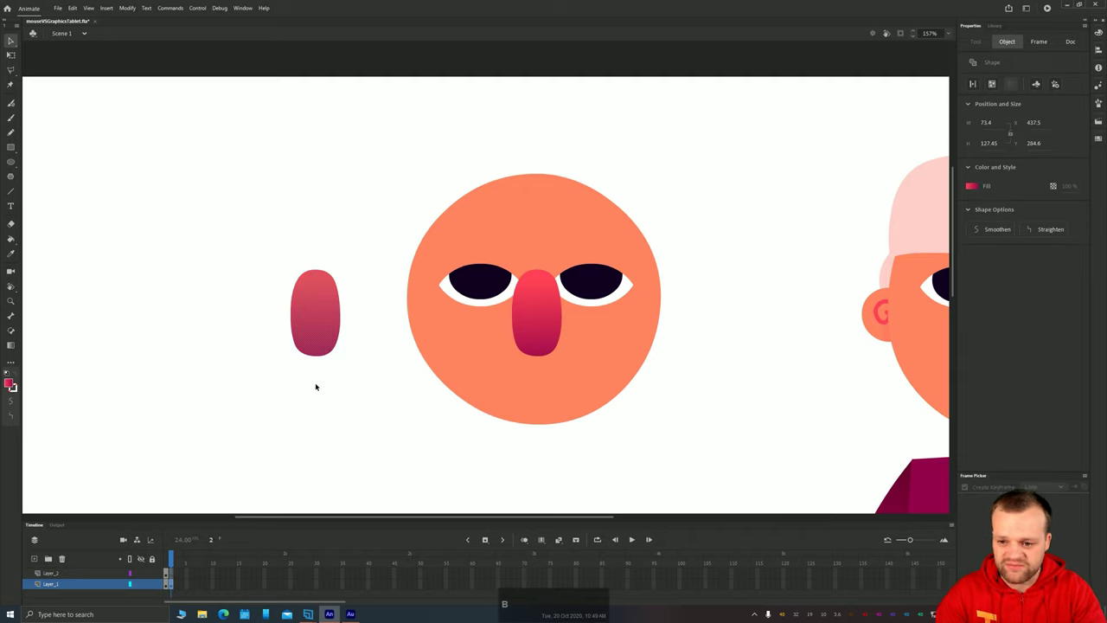
pyautogui.click(10, 384)
pyautogui.click(80, 511)
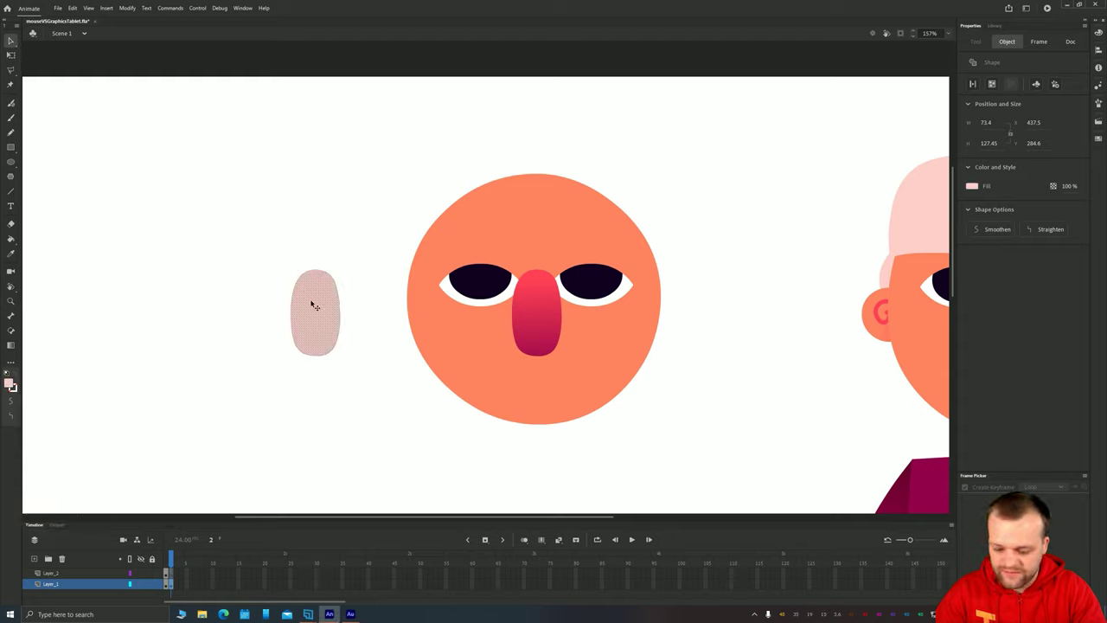
# Step: Shrink the pale pink shape to about 26 by 46 px and convert it to a graphic symbol named eyebrow2
pyautogui.press('q')
pyautogui.moveTo(292, 273); pyautogui.dragTo(306, 294)
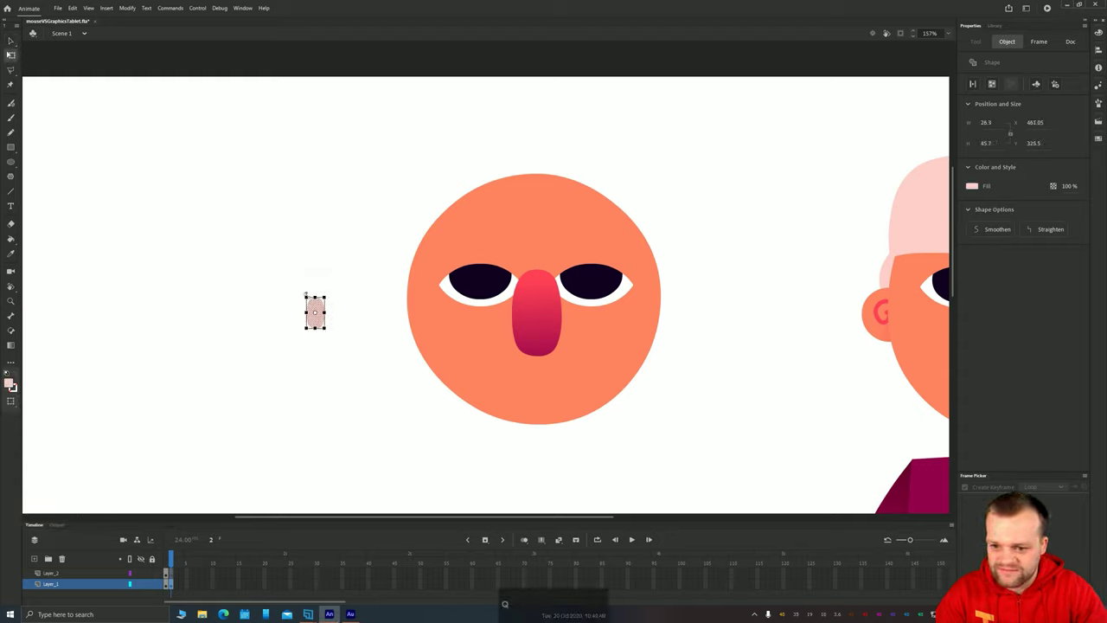
pyautogui.press('F8')
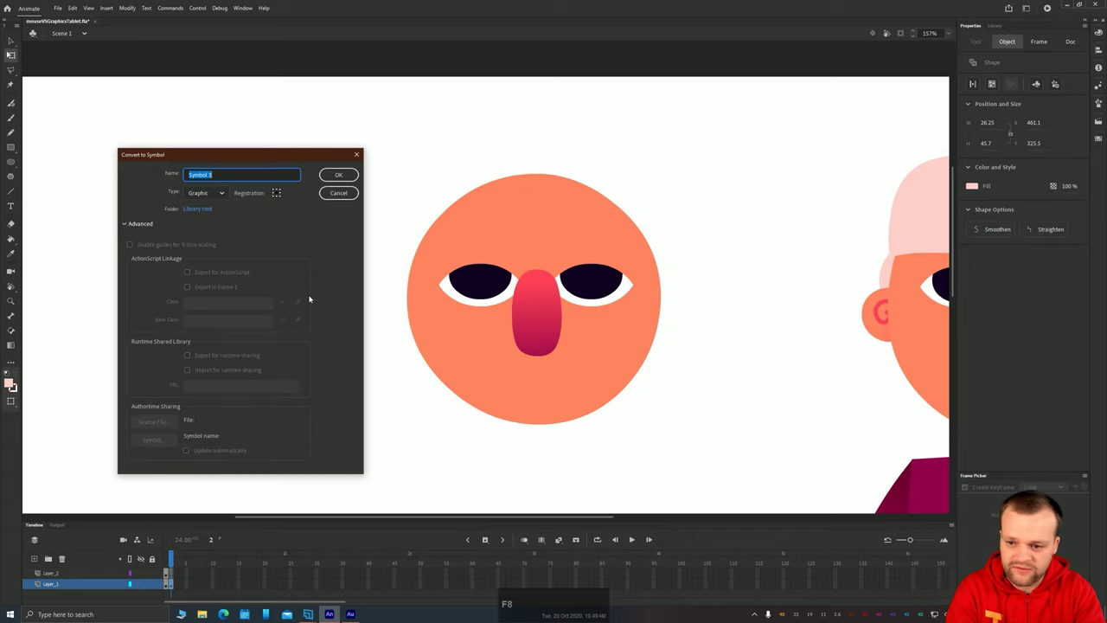
pyautogui.write('eyebrowq2')
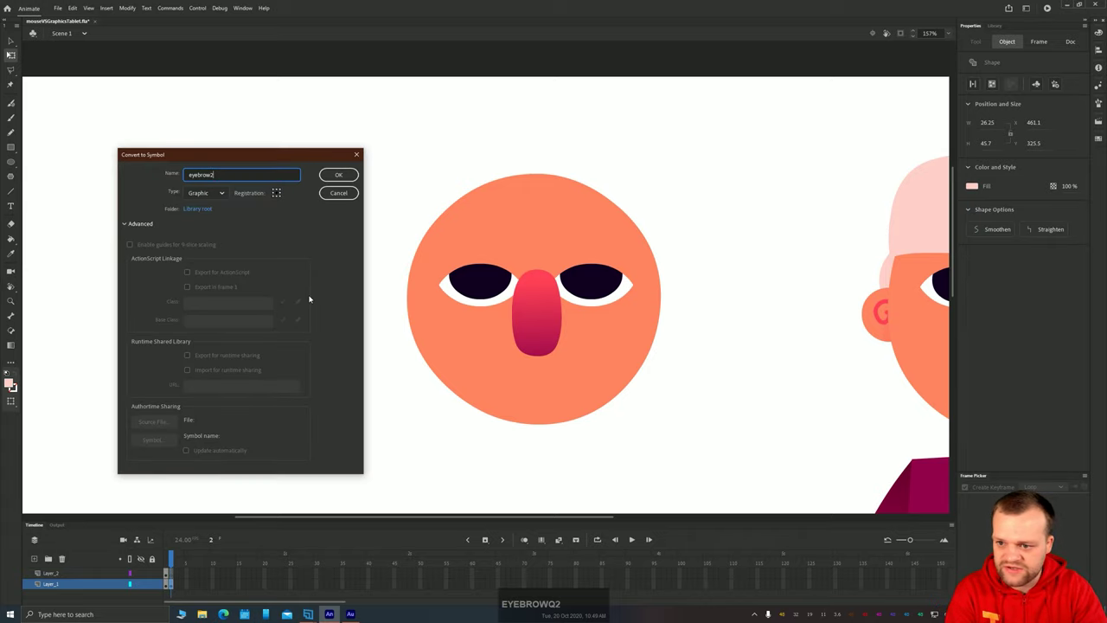
pyautogui.press('Return')
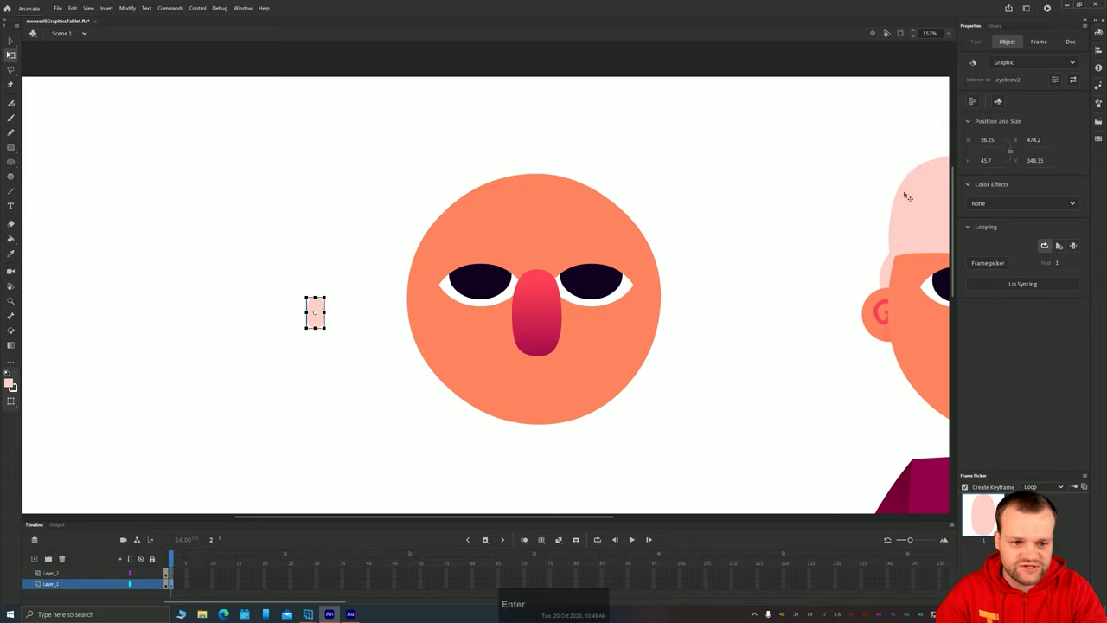
# Step: Place the eyebrow above the left eye, rotated nearly horizontal with a slight tilt, and put a copy above the right eye
pyautogui.press('space')
pyautogui.moveTo(842, 255); pyautogui.dragTo(505, 260)
pyautogui.press('space')
pyautogui.moveTo(333, 286); pyautogui.dragTo(730, 284)
pyautogui.moveTo(395, 305); pyautogui.dragTo(652, 251)
# Step: Flip the copied eyebrow above the right eye horizontally and nudge it outward to about X 872.6
pyautogui.click(116, 10)
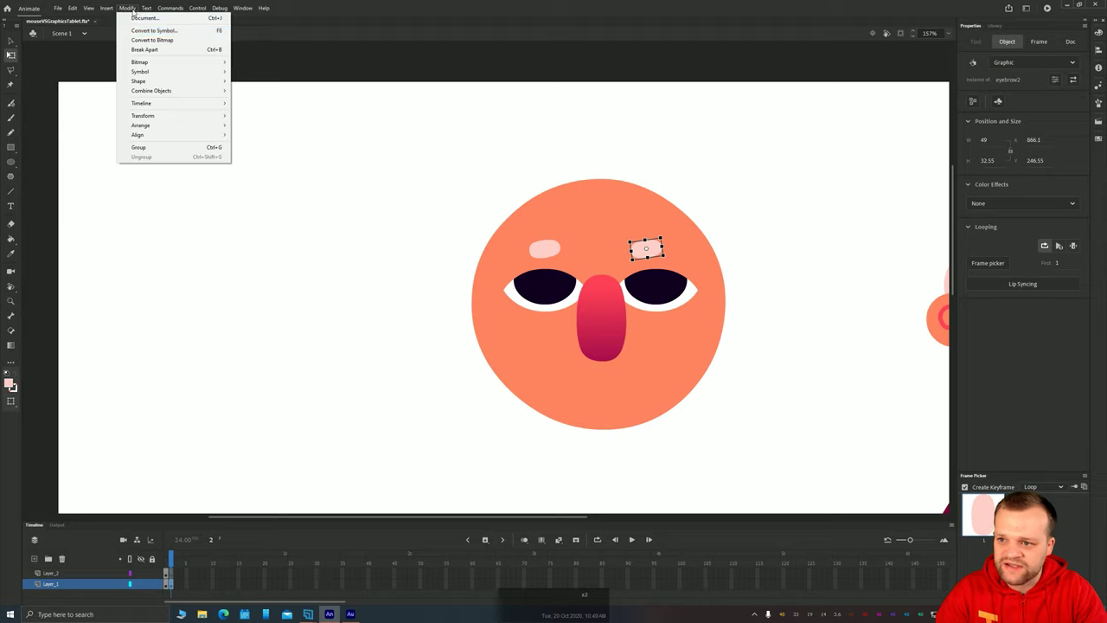
pyautogui.moveTo(220, 115)
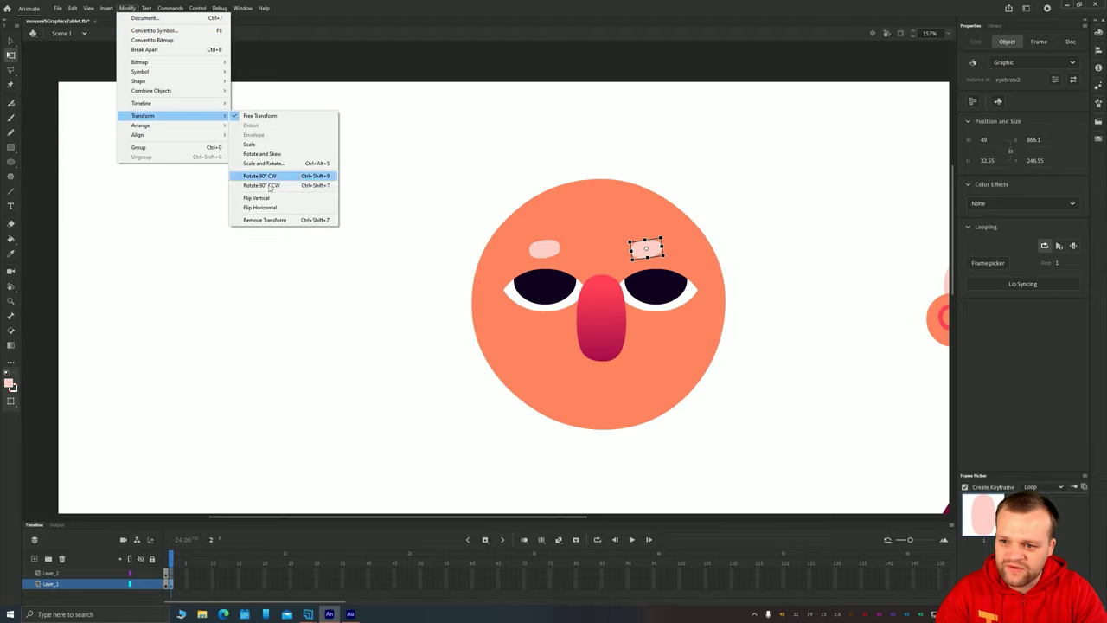
pyautogui.click(268, 208)
pyautogui.press('Right')
pyautogui.press('Right')
pyautogui.press('Right')
pyautogui.press('Right')
pyautogui.press('Right')
pyautogui.press('Right')
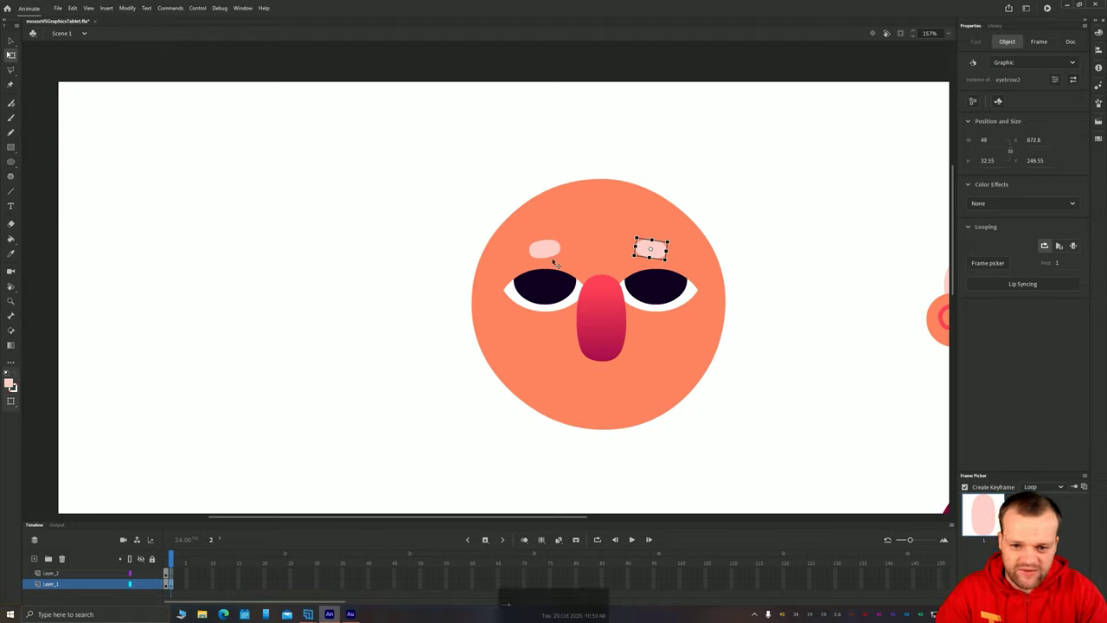
# Step: Enlarge both eyebrows together to about 235.5 by 40 px overall and position them just above the eyes
pyautogui.keyDown('shift'); pyautogui.click(552, 256); pyautogui.keyUp('shift')
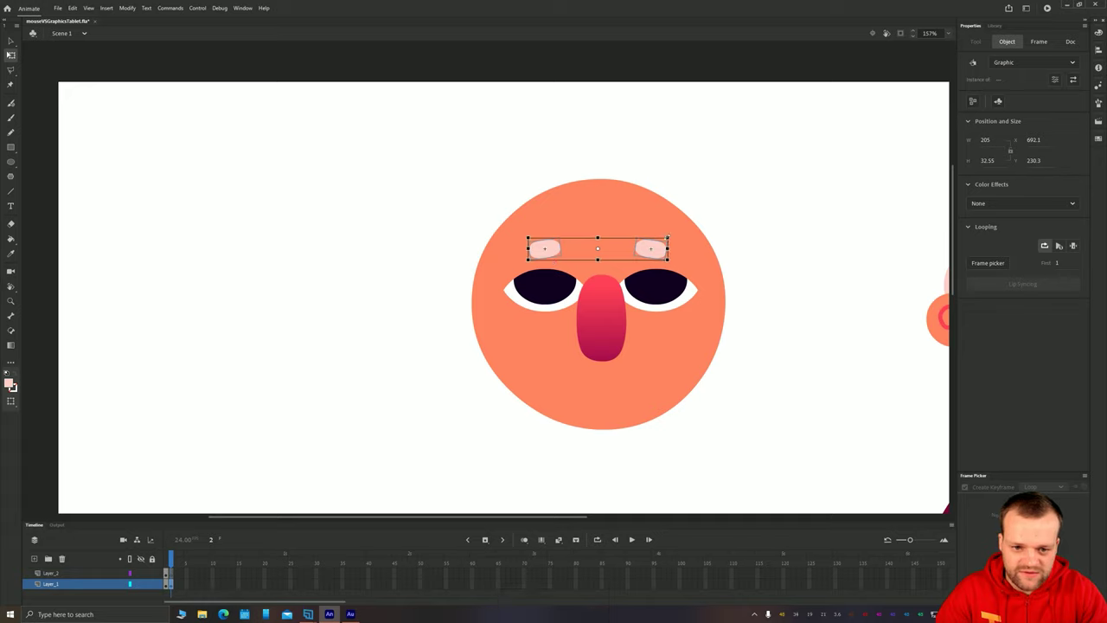
pyautogui.moveTo(667, 237); pyautogui.dragTo(679, 231)
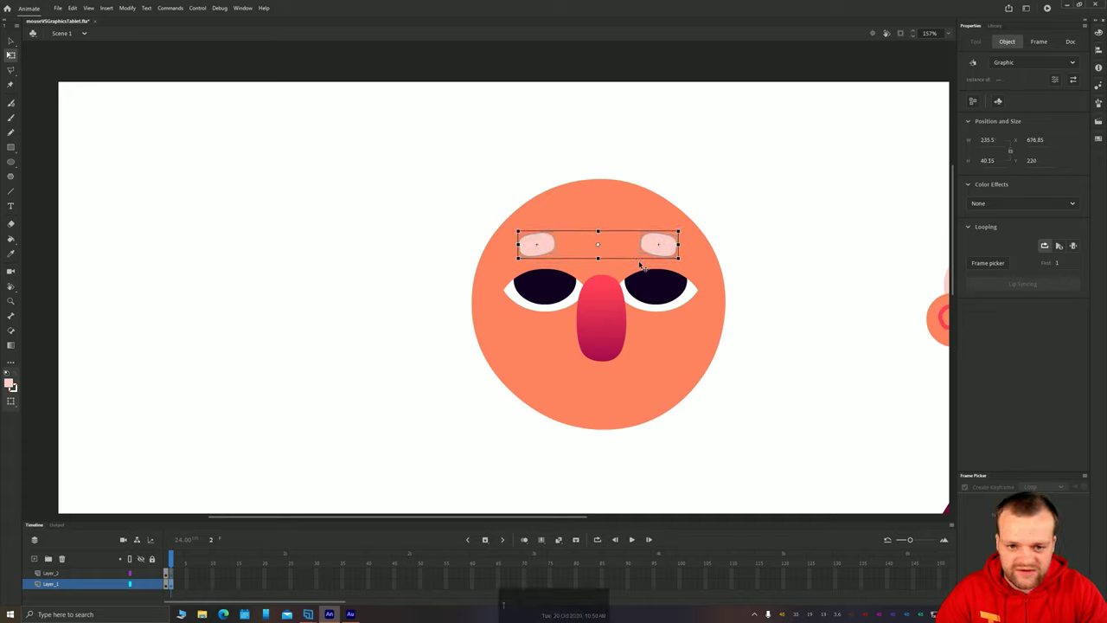
pyautogui.moveTo(642, 266); pyautogui.dragTo(638, 262)
pyautogui.click(386, 404)
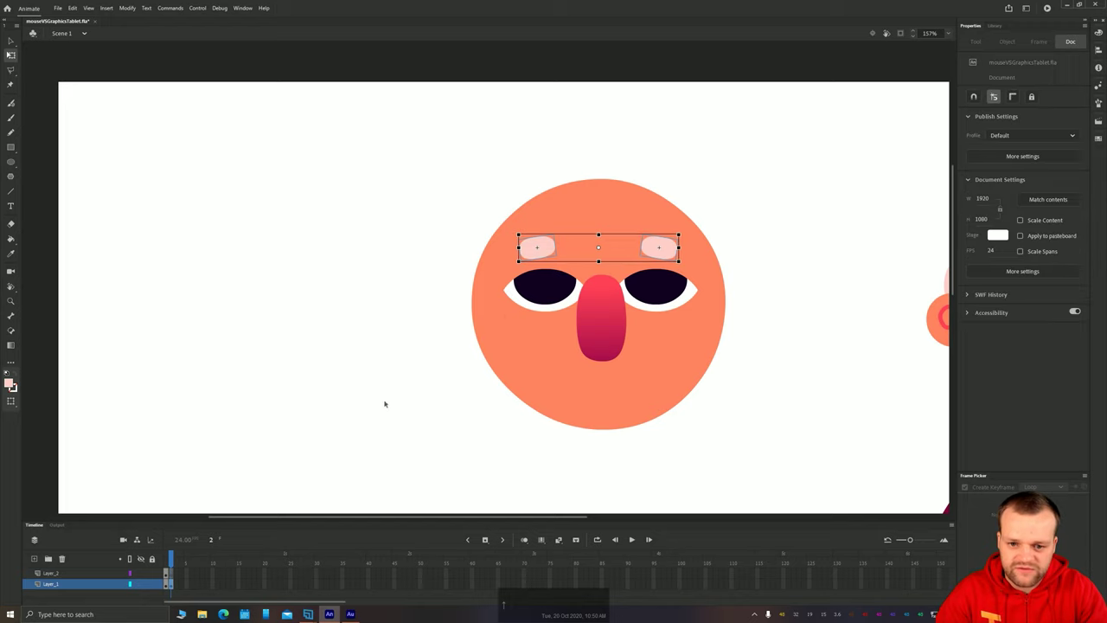
# Step: Duplicate an eyebrow and place the copy upright on the chin, centered below the nose
pyautogui.press('space')
pyautogui.moveTo(443, 429); pyautogui.dragTo(338, 381)
pyautogui.moveTo(440, 201); pyautogui.dragTo(498, 355)
pyautogui.click(368, 445)
pyautogui.press('space')
pyautogui.moveTo(491, 407); pyautogui.dragTo(375, 407)
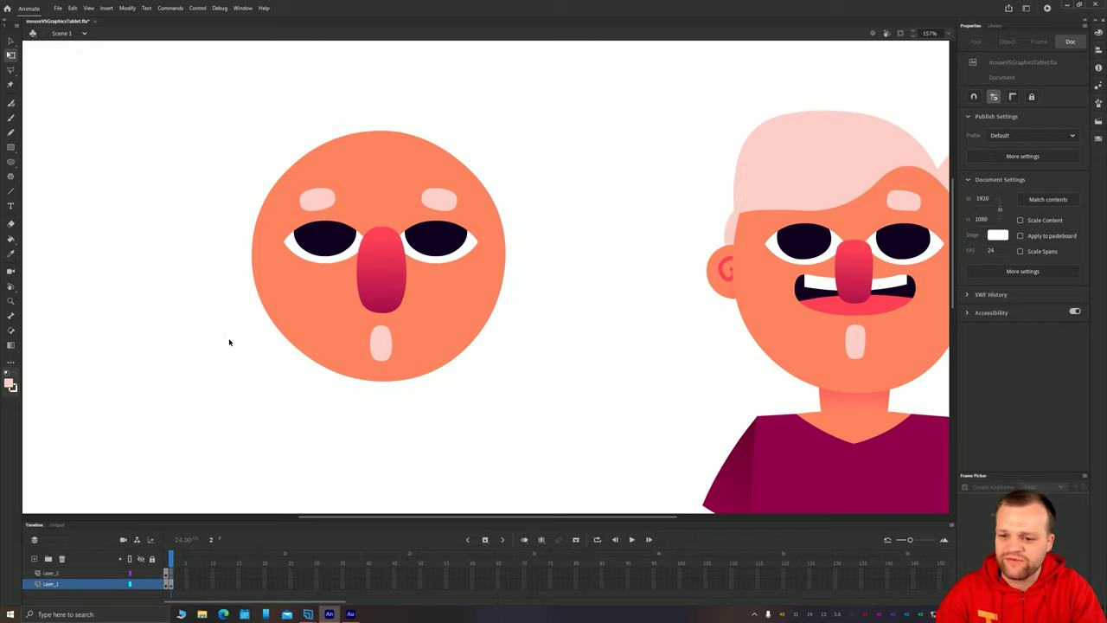
pyautogui.press('space')
pyautogui.moveTo(202, 325); pyautogui.dragTo(232, 323)
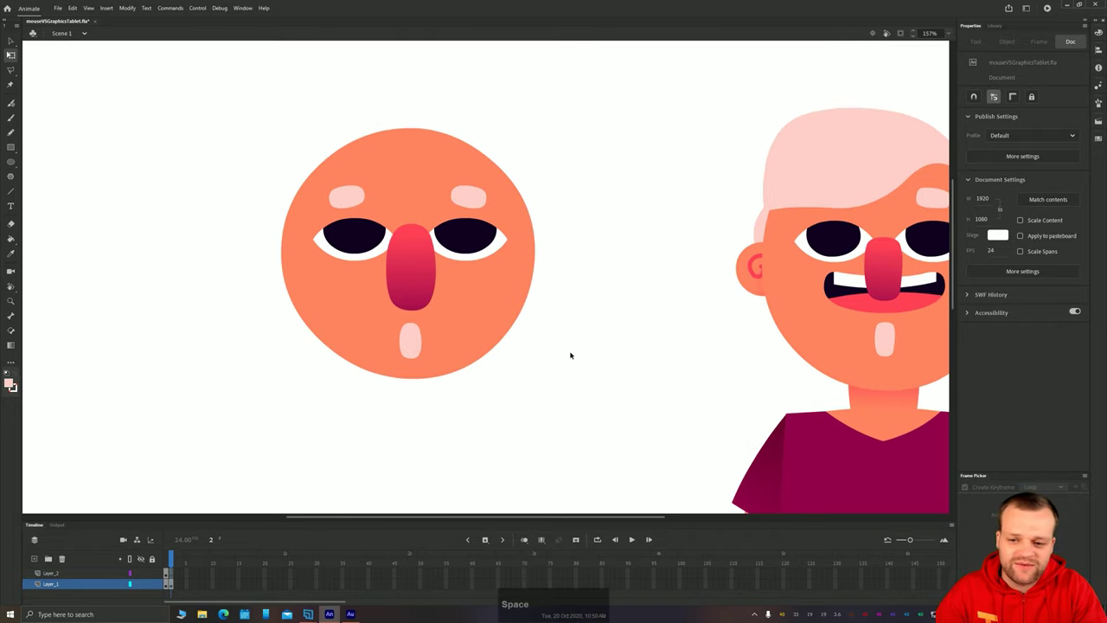
# Step: Raise both eyebrows slightly so that they sit level with each other, at about Y 238.1
pyautogui.click(473, 196)
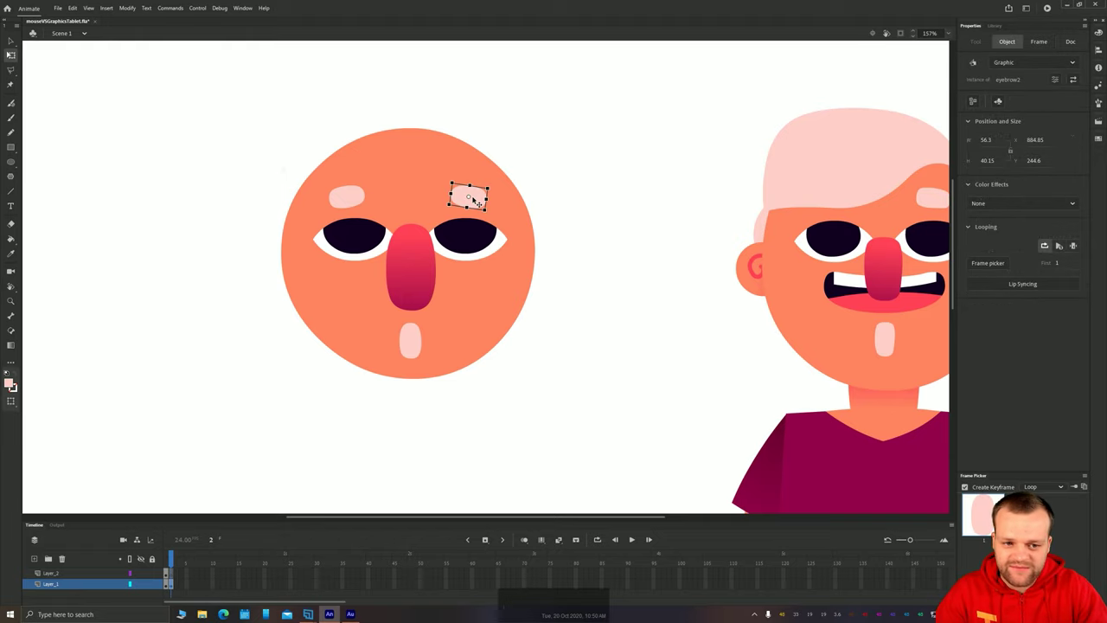
pyautogui.keyDown('shift'); pyautogui.click(346, 201); pyautogui.keyUp('shift')
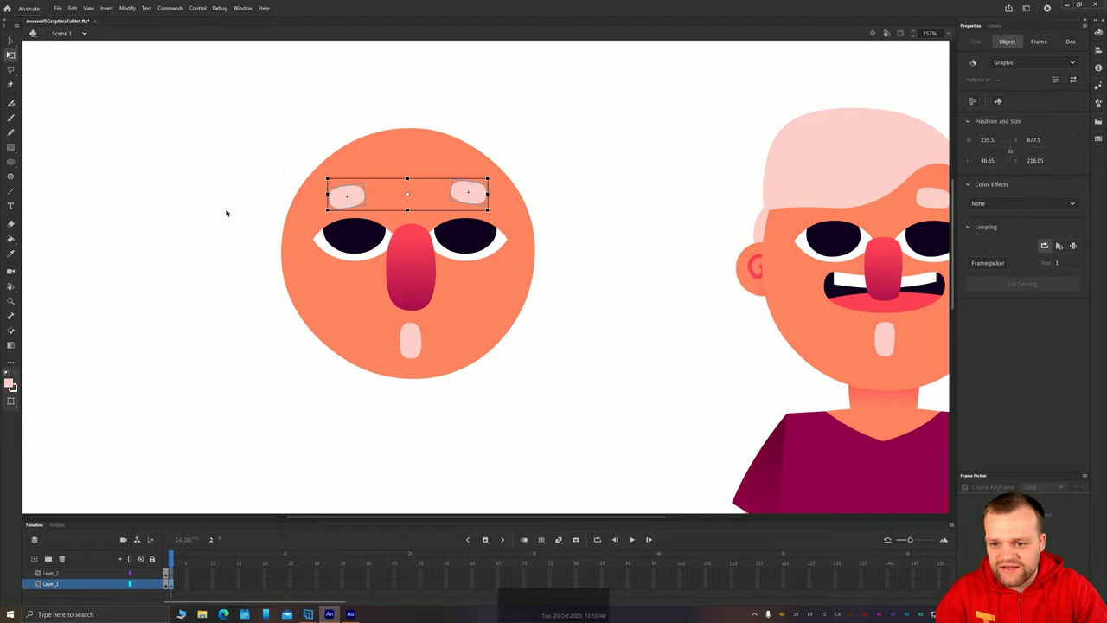
pyautogui.click(226, 212)
pyautogui.click(346, 196)
pyautogui.moveTo(650, 359); pyautogui.dragTo(546, 358)
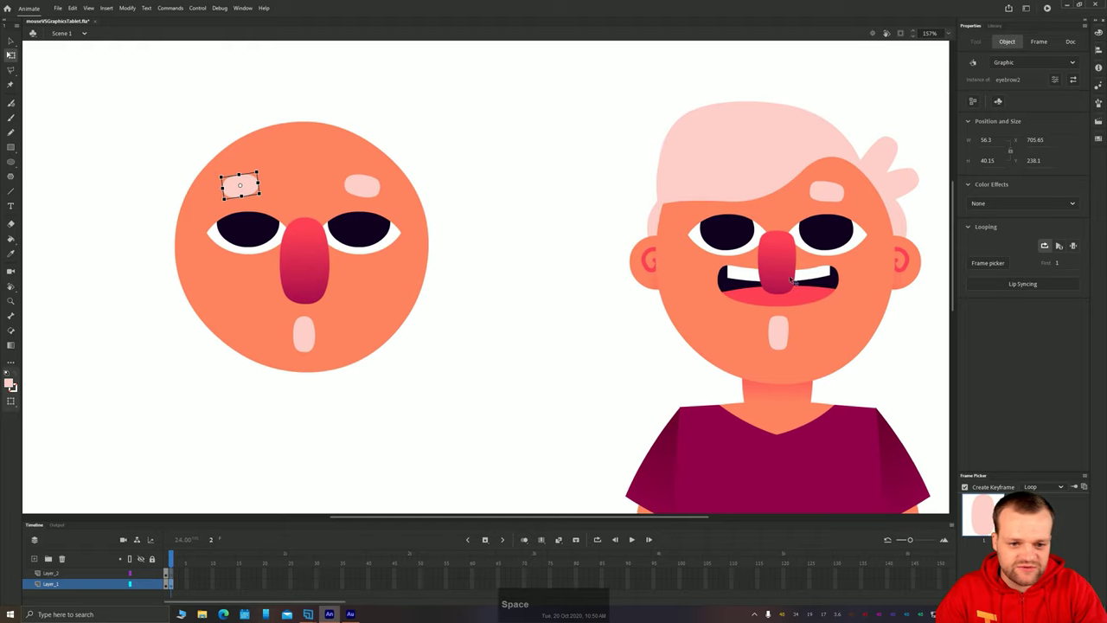
pyautogui.moveTo(346, 266); pyautogui.dragTo(619, 281)
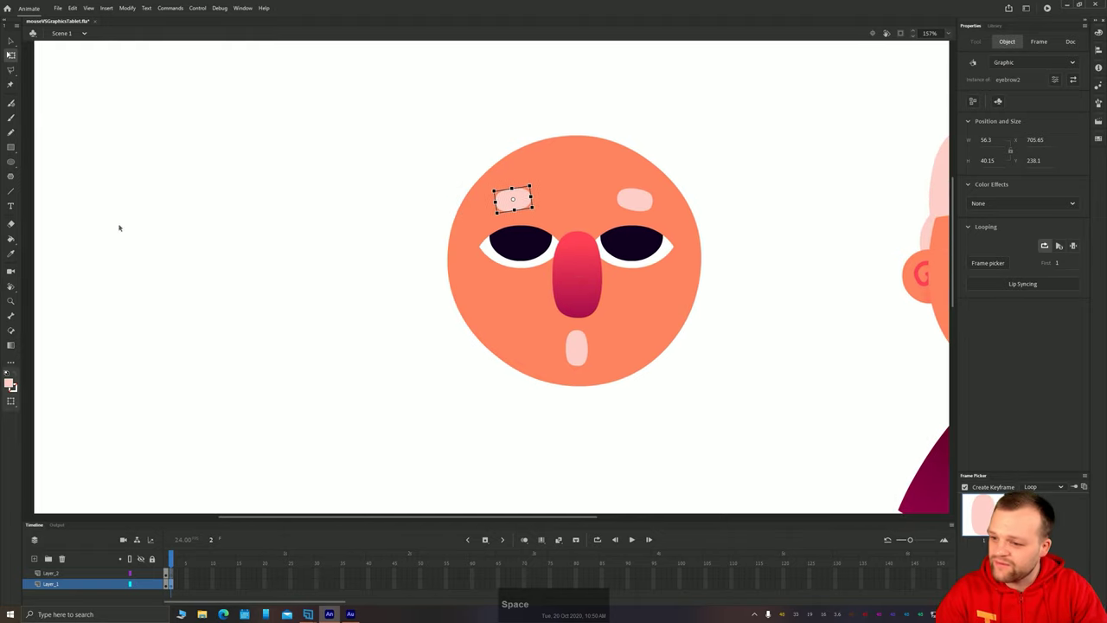
# Step: Draw a wide oval with a #110020 fill to the left of the head and bend its upper edge down into a smile
pyautogui.press('o')
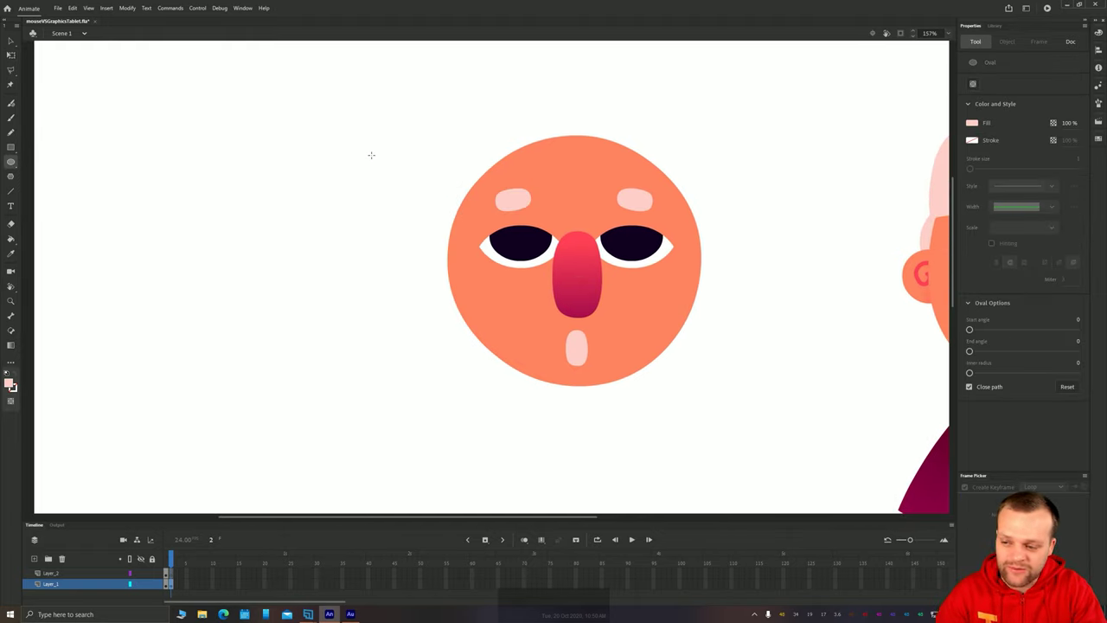
pyautogui.click(10, 383)
pyautogui.click(39, 516)
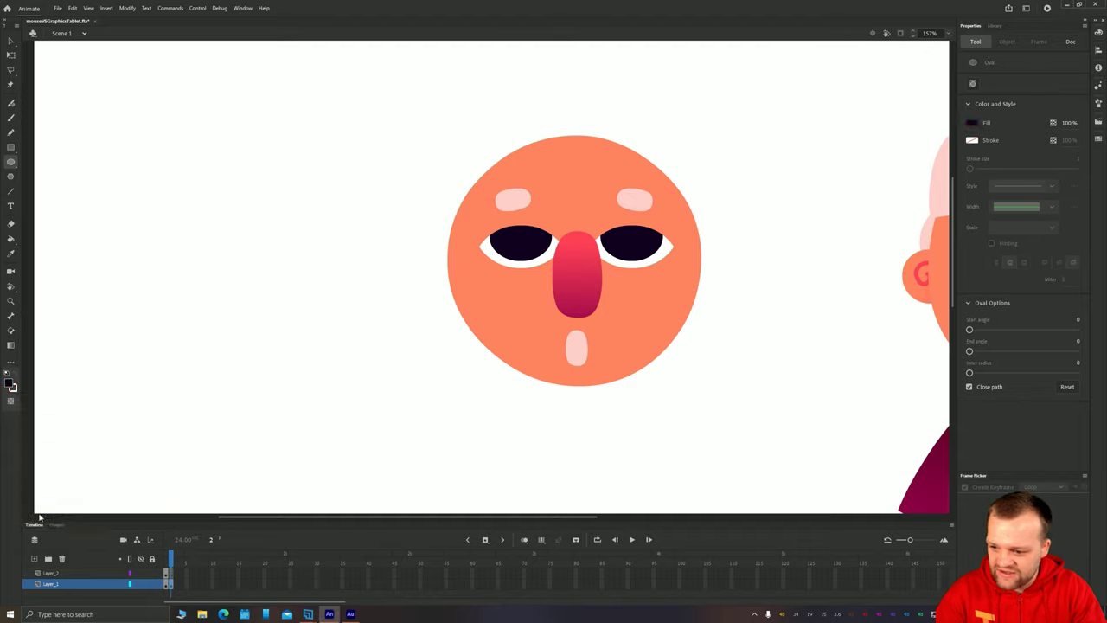
pyautogui.moveTo(375, 342); pyautogui.dragTo(250, 274)
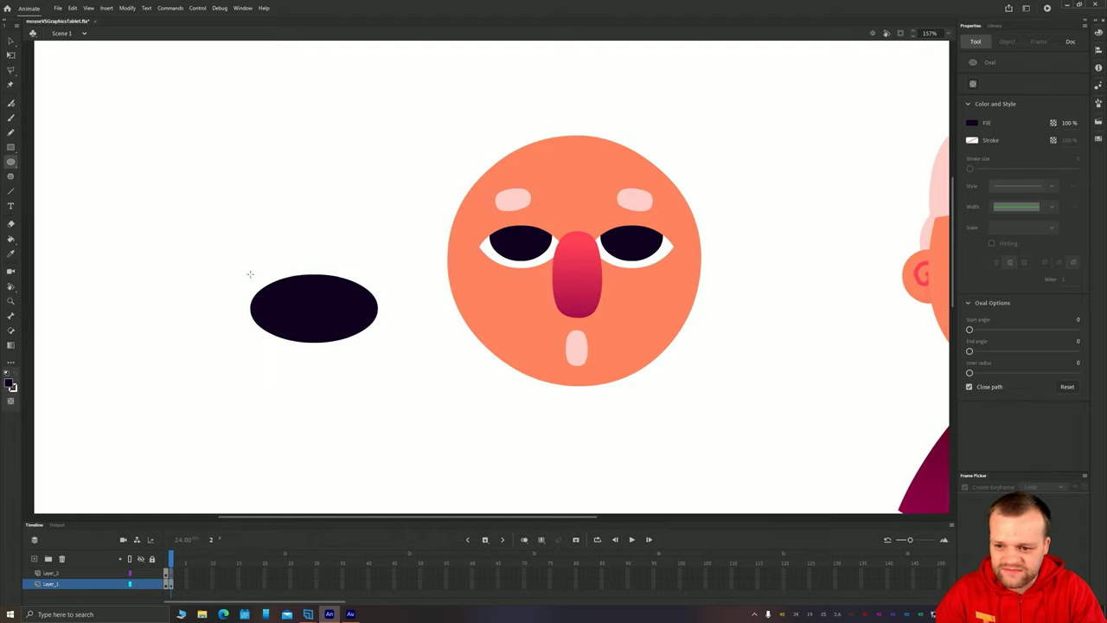
pyautogui.click(11, 42)
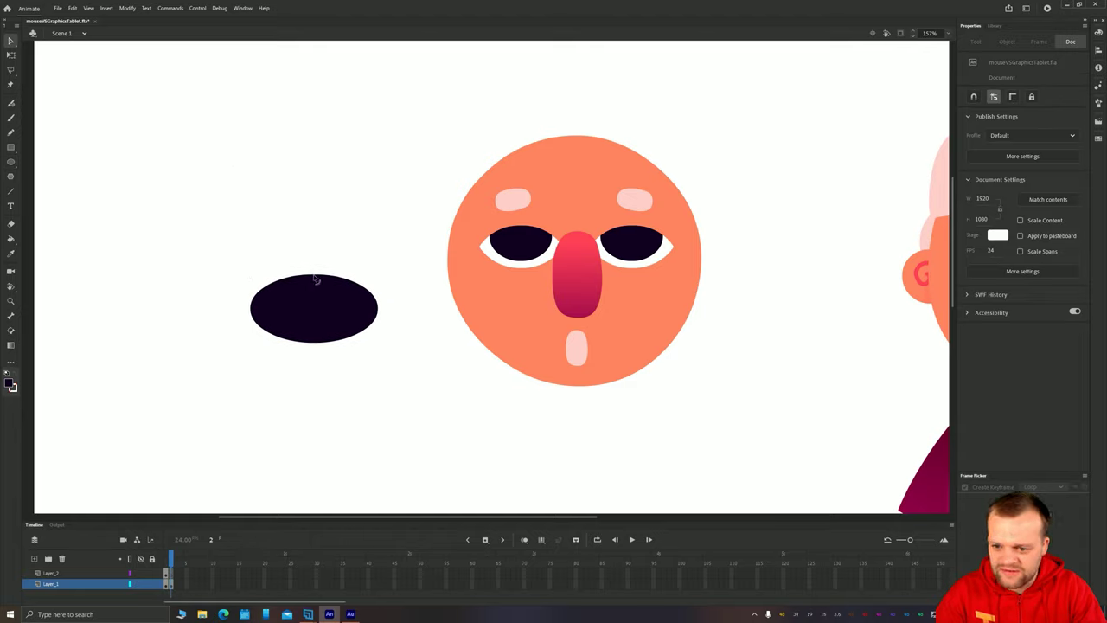
pyautogui.moveTo(317, 280); pyautogui.dragTo(316, 310)
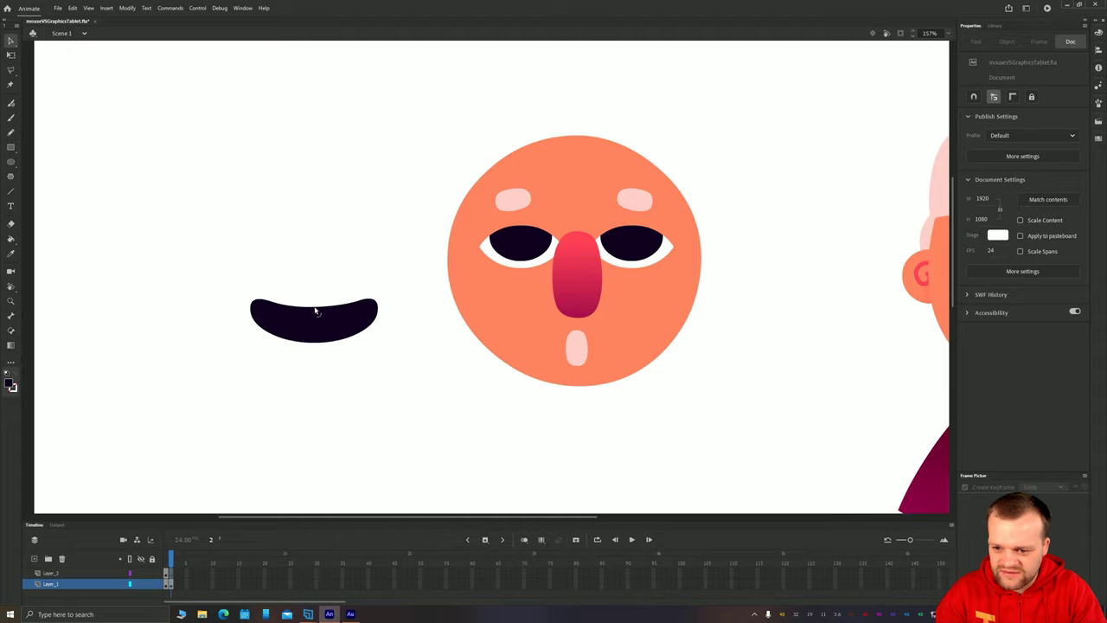
# Step: Pull in both ends of the dark mouth shape to make it narrower with blunt, rounded sides
pyautogui.press('space')
pyautogui.moveTo(568, 347); pyautogui.dragTo(475, 331)
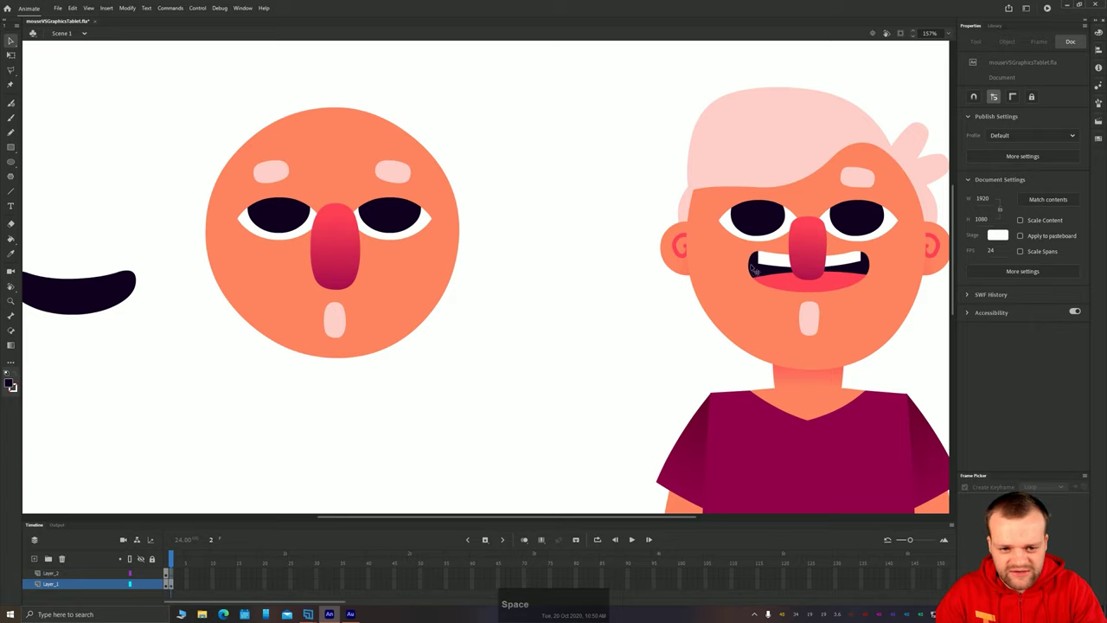
pyautogui.moveTo(305, 306); pyautogui.dragTo(626, 304)
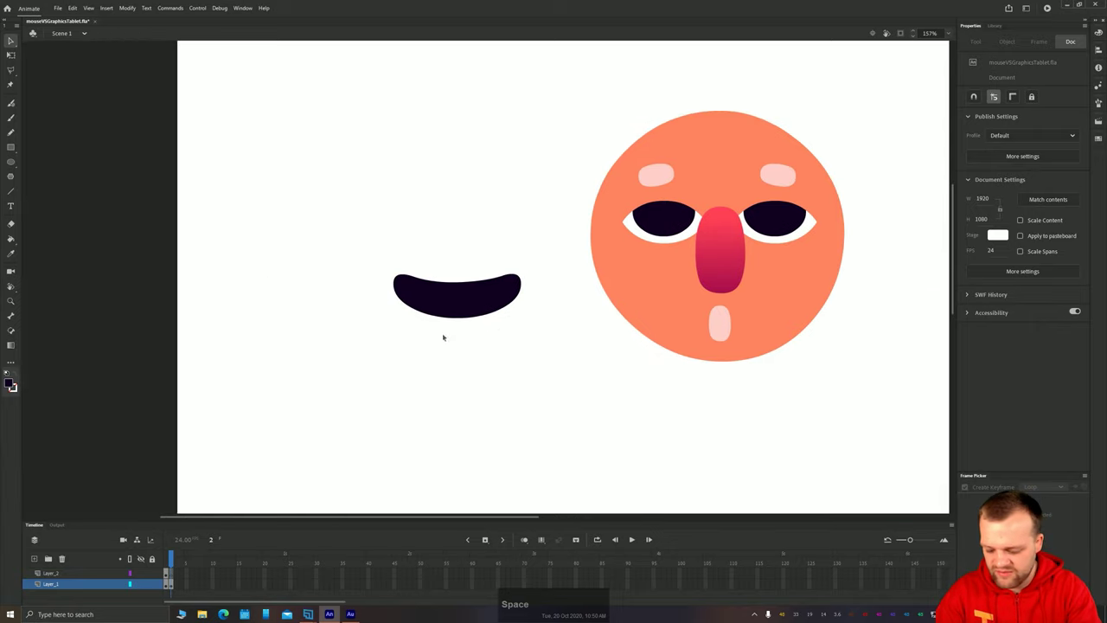
pyautogui.scroll(5, 450, 335)
pyautogui.press('space')
pyautogui.moveTo(417, 230); pyautogui.dragTo(415, 288)
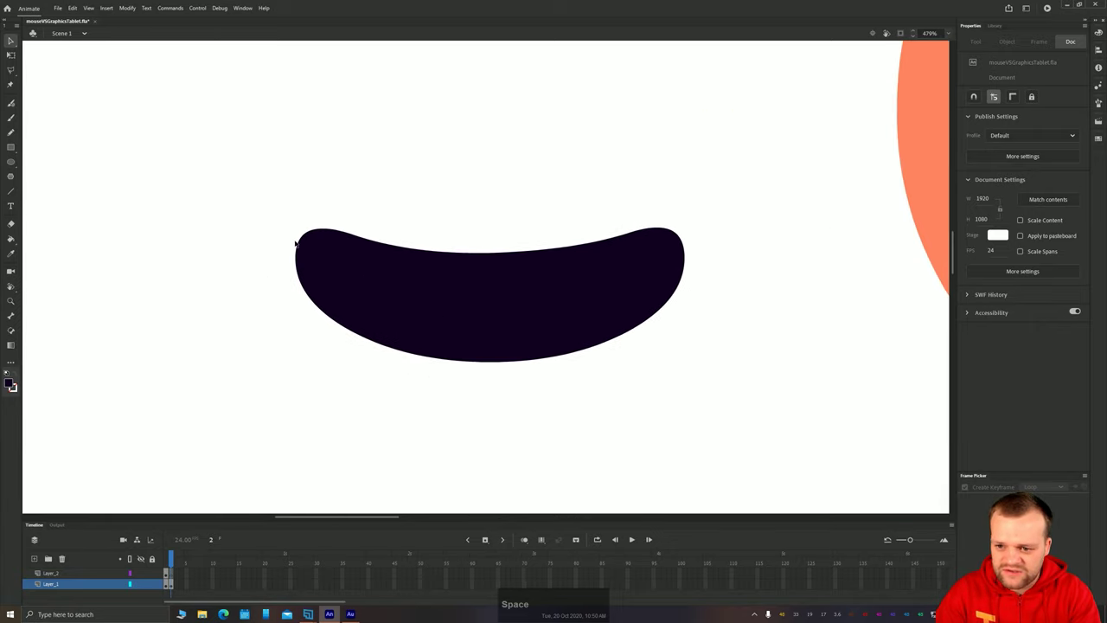
pyautogui.moveTo(299, 249); pyautogui.dragTo(326, 263)
pyautogui.moveTo(325, 303); pyautogui.dragTo(332, 305)
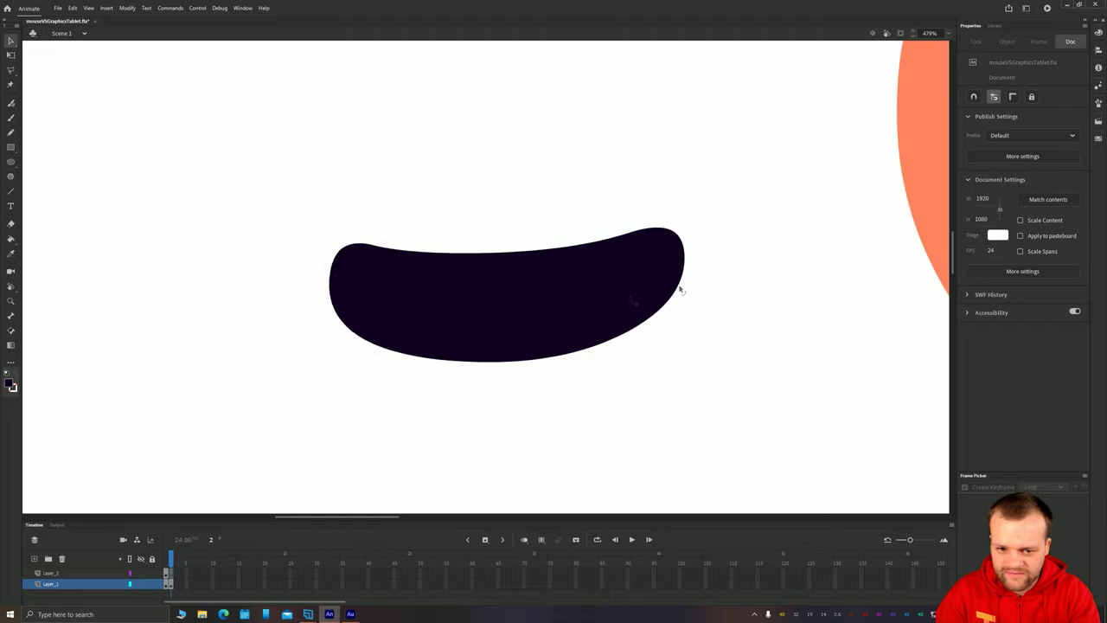
pyautogui.moveTo(681, 241)
pyautogui.mouseDown()
pyautogui.moveTo(663, 245)
pyautogui.moveTo(673, 297)
pyautogui.moveTo(652, 311)
pyautogui.mouseUp()
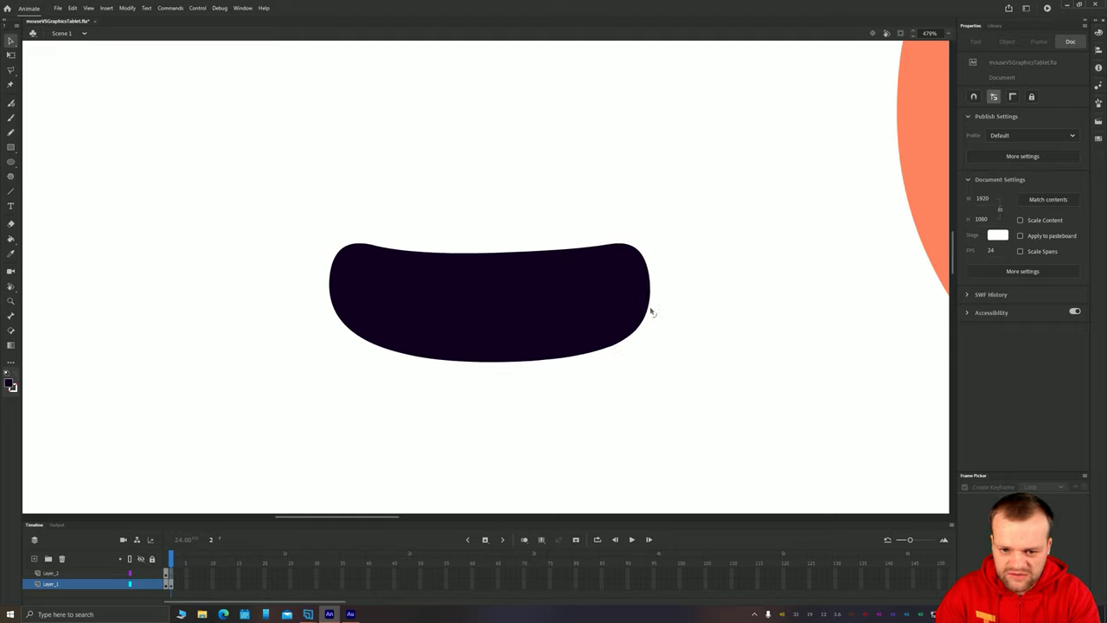
# Step: Draw an unfilled rectangle with a light grey stroke across the mouth's upper half and curve its lower edge slightly downward
pyautogui.press('space')
pyautogui.moveTo(525, 192); pyautogui.dragTo(463, 233)
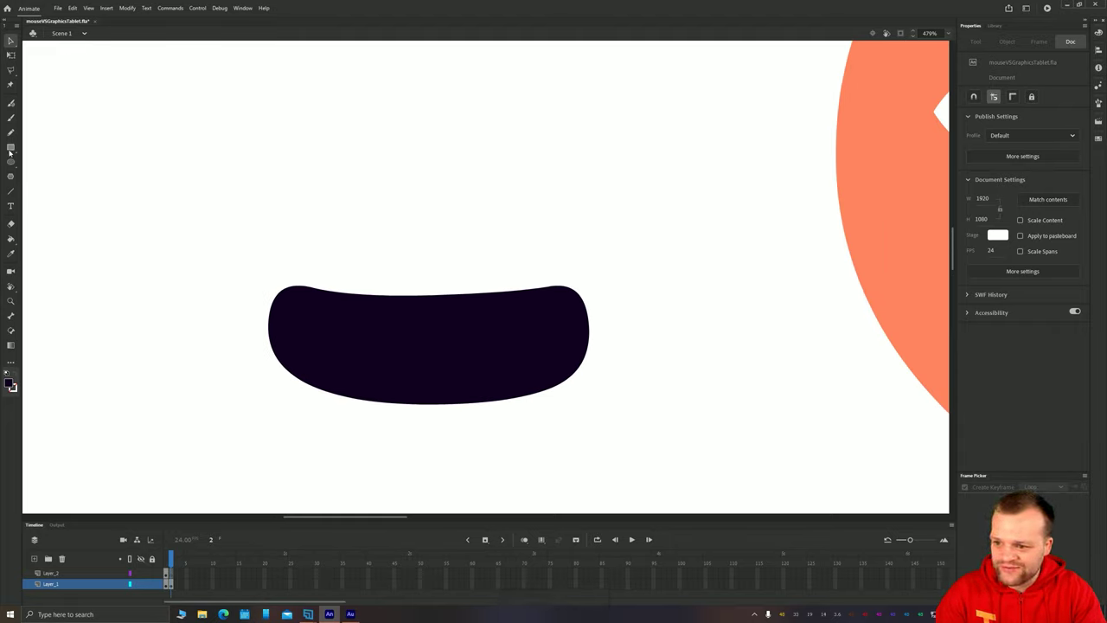
pyautogui.click(11, 148)
pyautogui.click(11, 385)
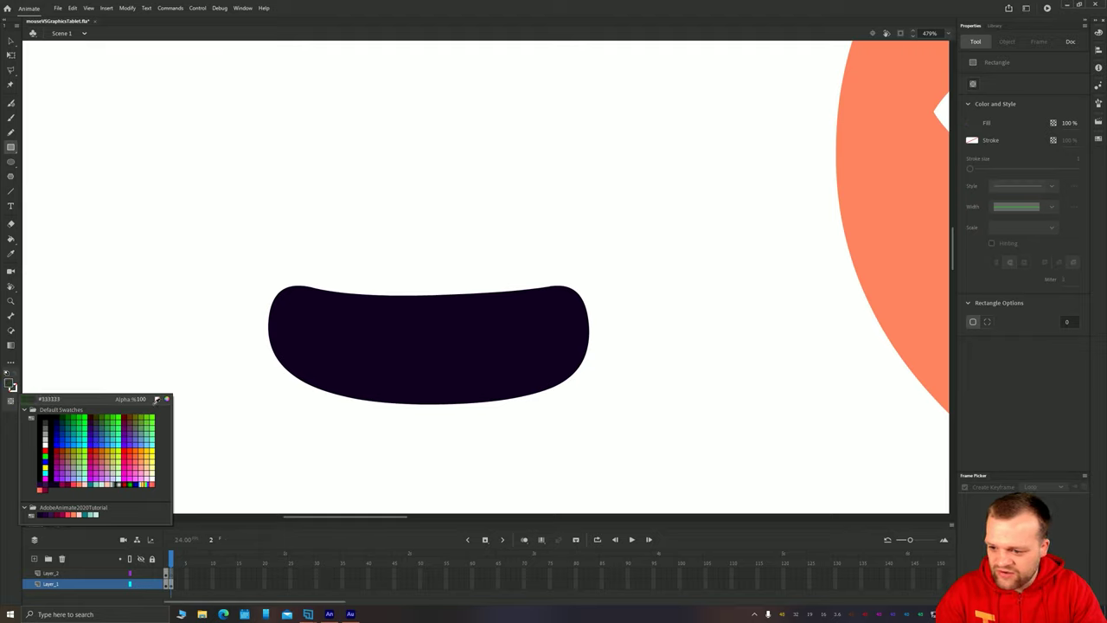
pyautogui.click(157, 400)
pyautogui.click(13, 388)
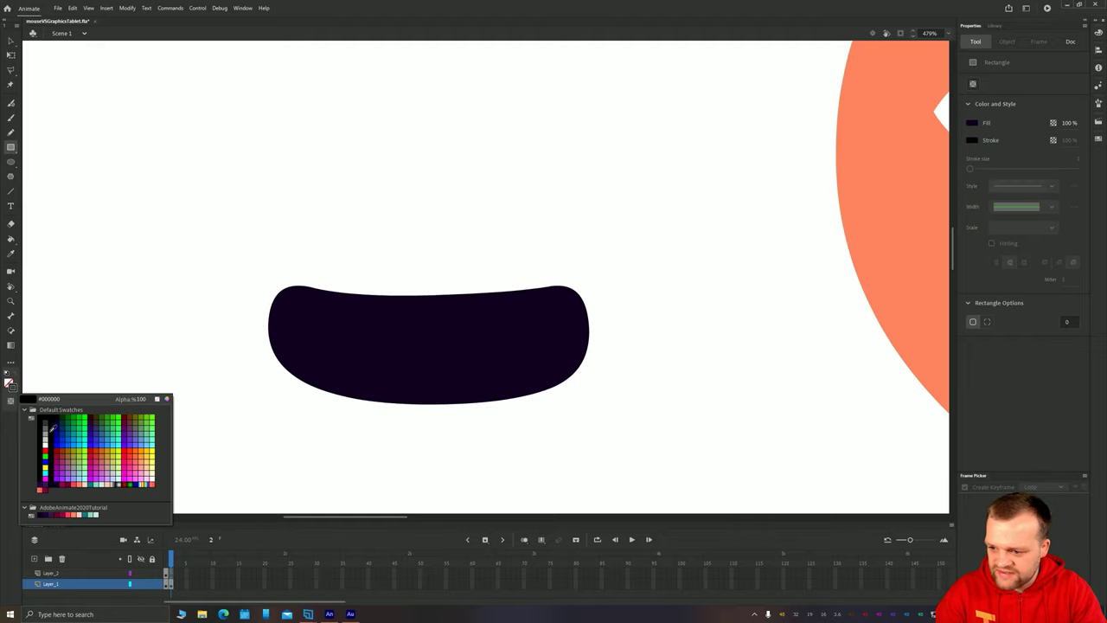
pyautogui.click(46, 440)
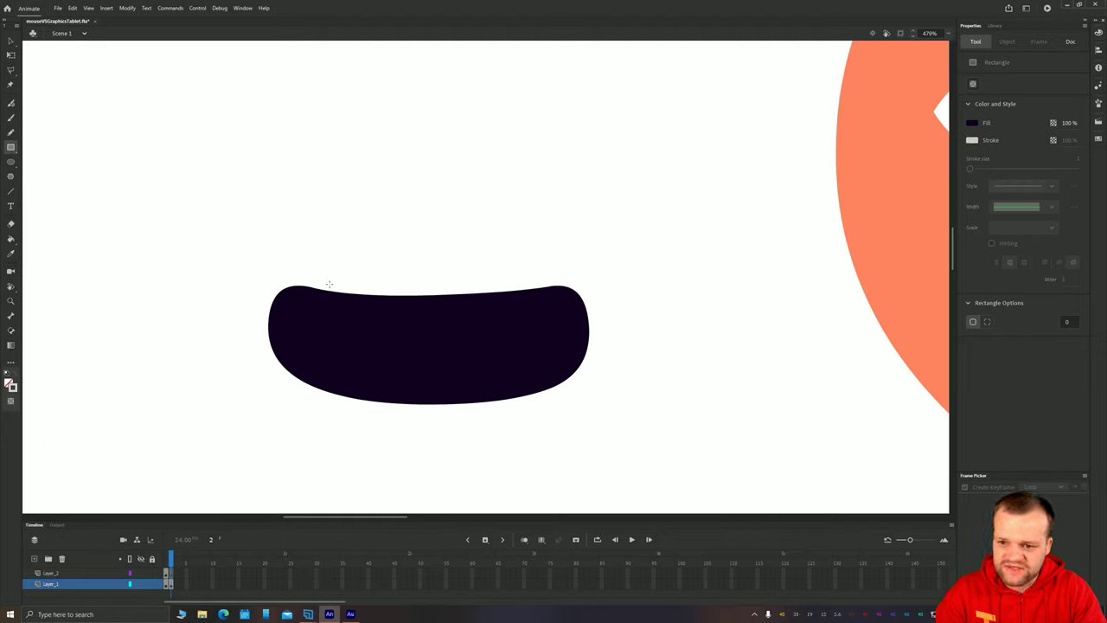
pyautogui.moveTo(292, 255)
pyautogui.mouseDown()
pyautogui.moveTo(574, 324)
pyautogui.moveTo(563, 327)
pyautogui.mouseUp()
pyautogui.click(10, 42)
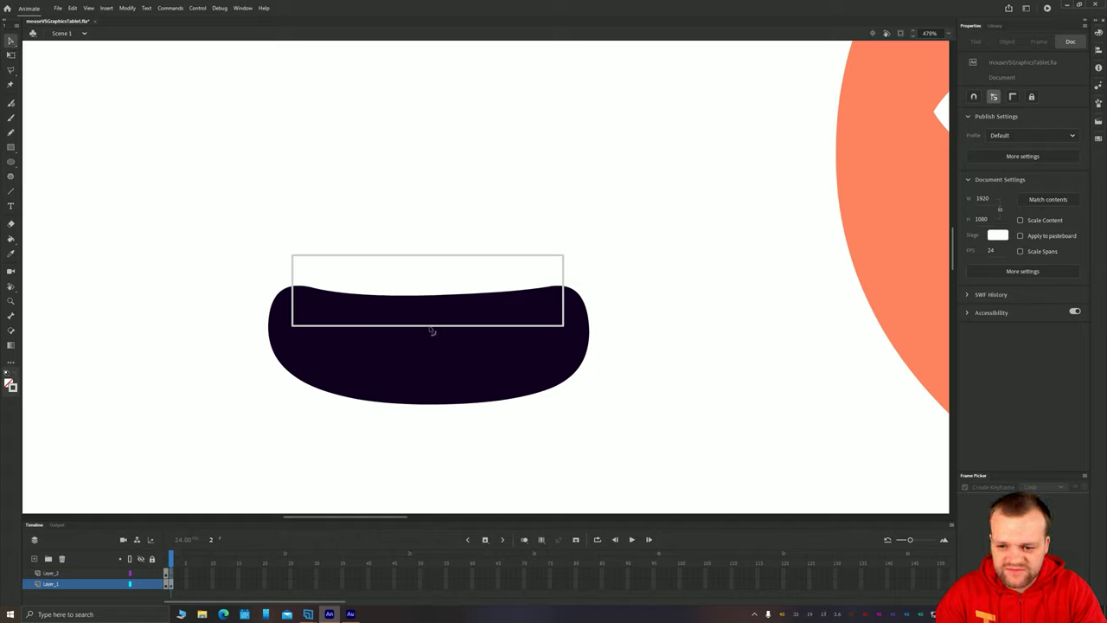
pyautogui.moveTo(431, 331); pyautogui.dragTo(430, 340)
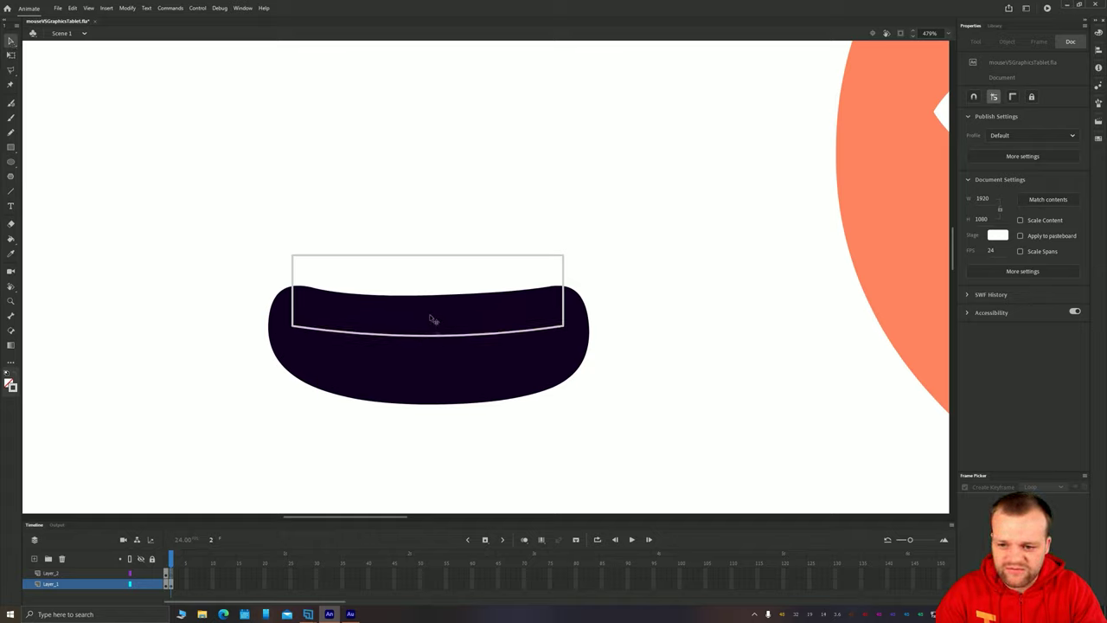
# Step: Fill the part of the mouth enclosed by the rectangle with white to form the teeth
pyautogui.click(434, 304)
pyautogui.click(691, 264)
pyautogui.click(487, 312)
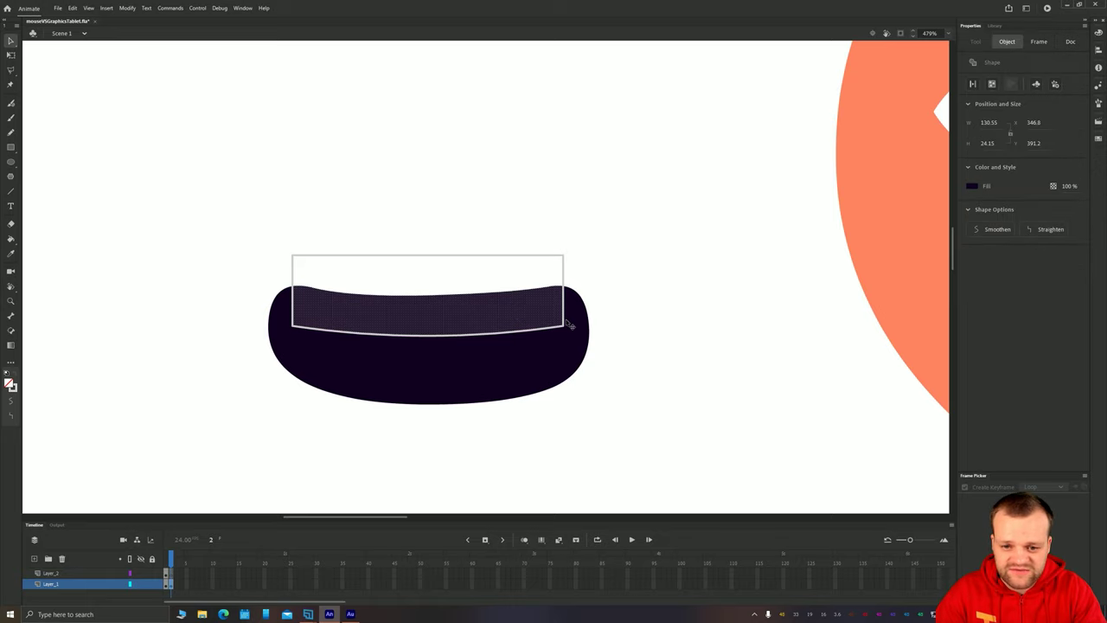
pyautogui.click(12, 386)
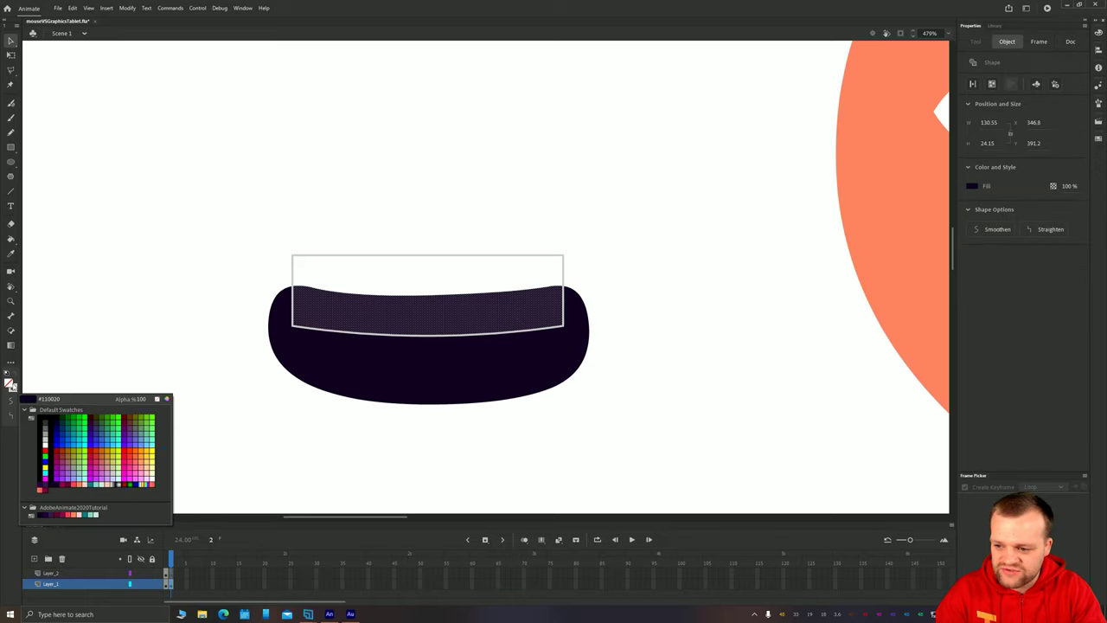
pyautogui.click(47, 444)
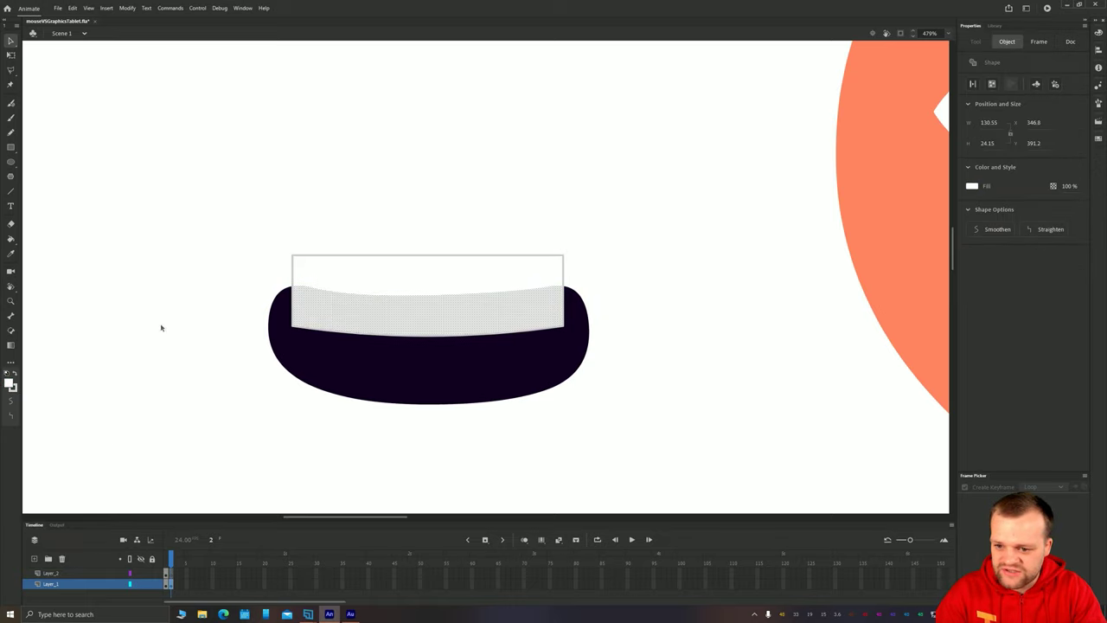
# Step: Delete the light grey rectangle outline around the teeth and check the remaining mouth fills
pyautogui.click(204, 317)
pyautogui.doubleClick(312, 256)
pyautogui.press('Delete')
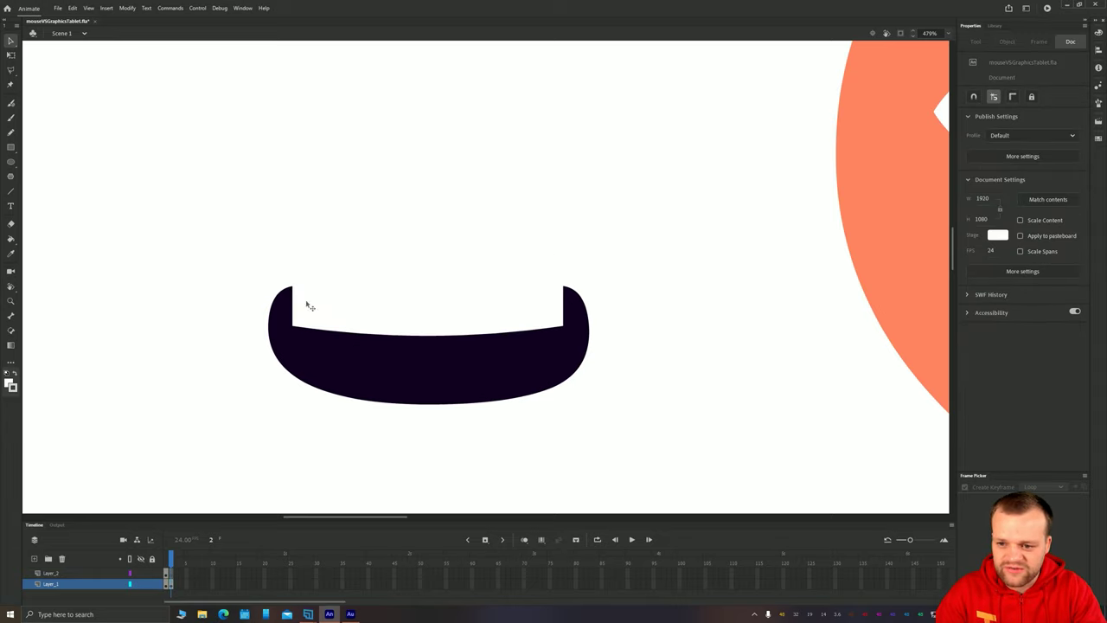
pyautogui.moveTo(194, 226)
pyautogui.mouseDown()
pyautogui.moveTo(701, 378)
pyautogui.moveTo(693, 433)
pyautogui.mouseUp()
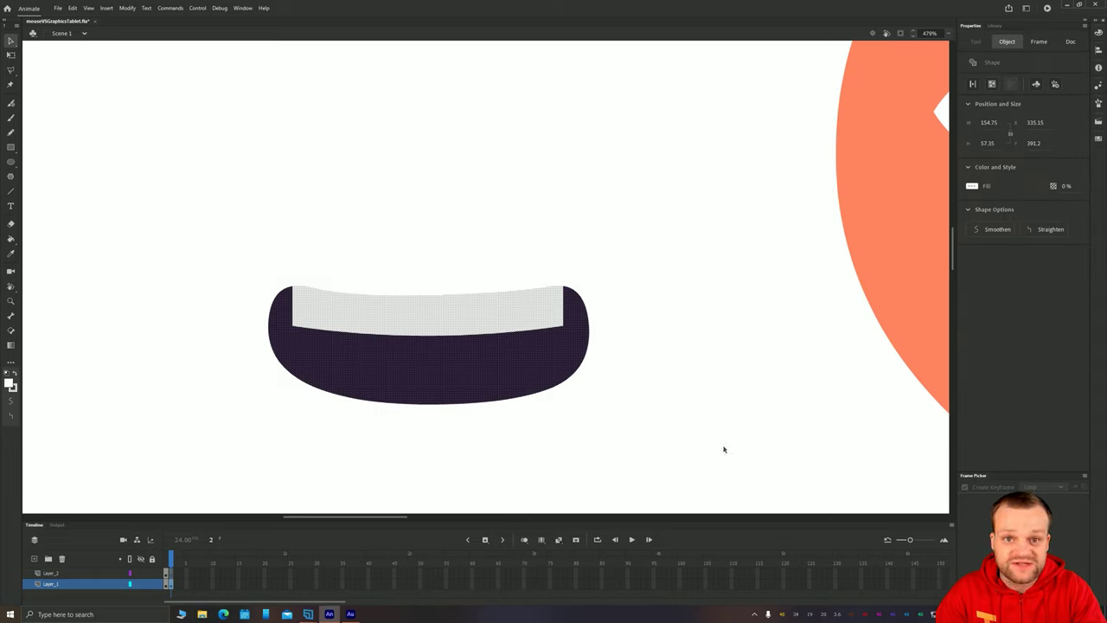
pyautogui.click(237, 403)
# Step: Draw a horizontal light grey line across the mouth's lower half and curve its middle section upward
pyautogui.press('space')
pyautogui.moveTo(181, 391); pyautogui.dragTo(186, 353)
pyautogui.click(11, 163)
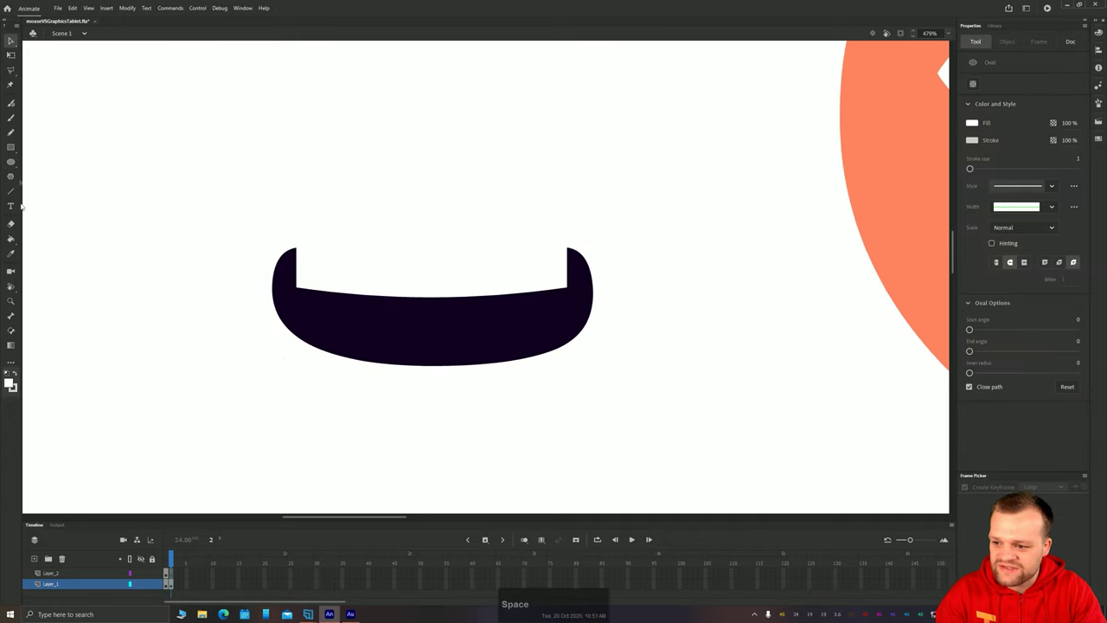
pyautogui.click(14, 389)
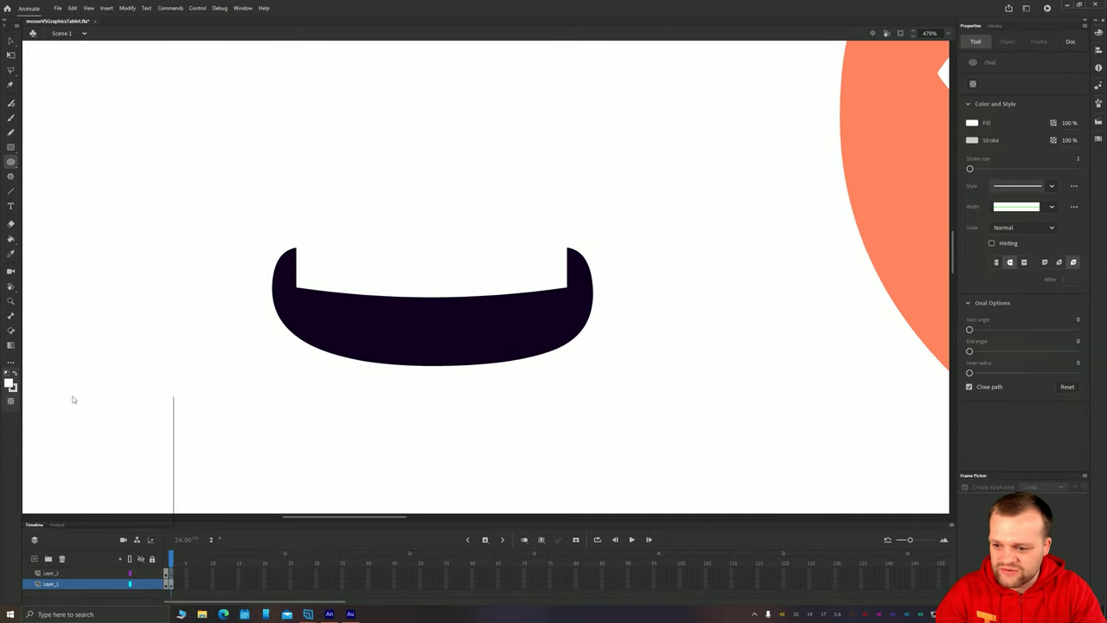
pyautogui.click(161, 402)
pyautogui.click(10, 191)
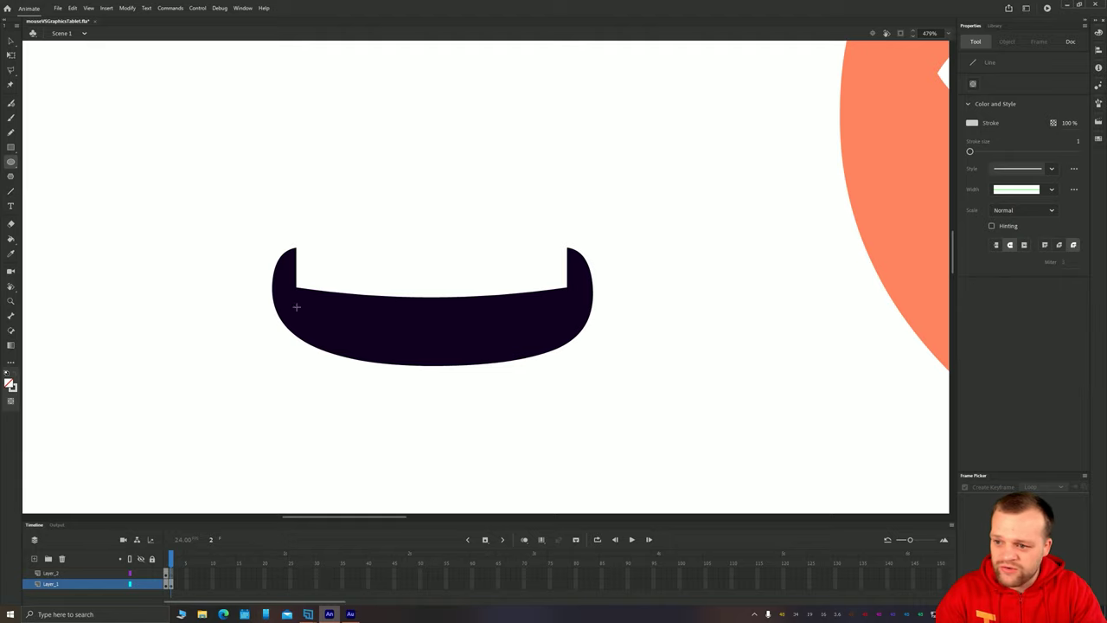
pyautogui.moveTo(618, 327); pyautogui.dragTo(234, 327)
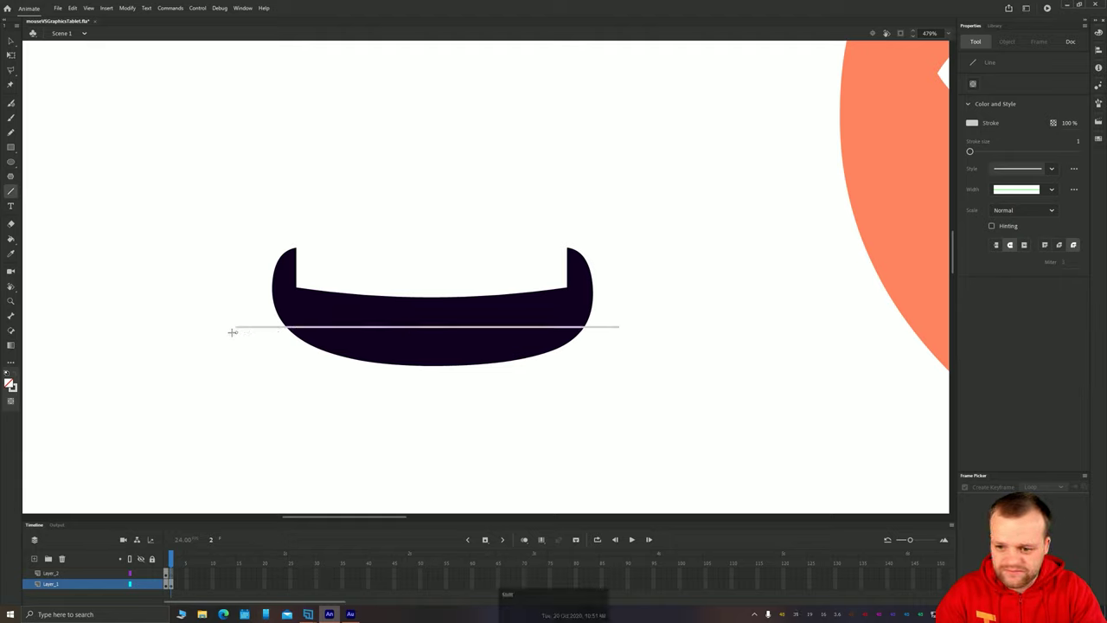
pyautogui.click(10, 41)
pyautogui.moveTo(441, 327); pyautogui.dragTo(446, 317)
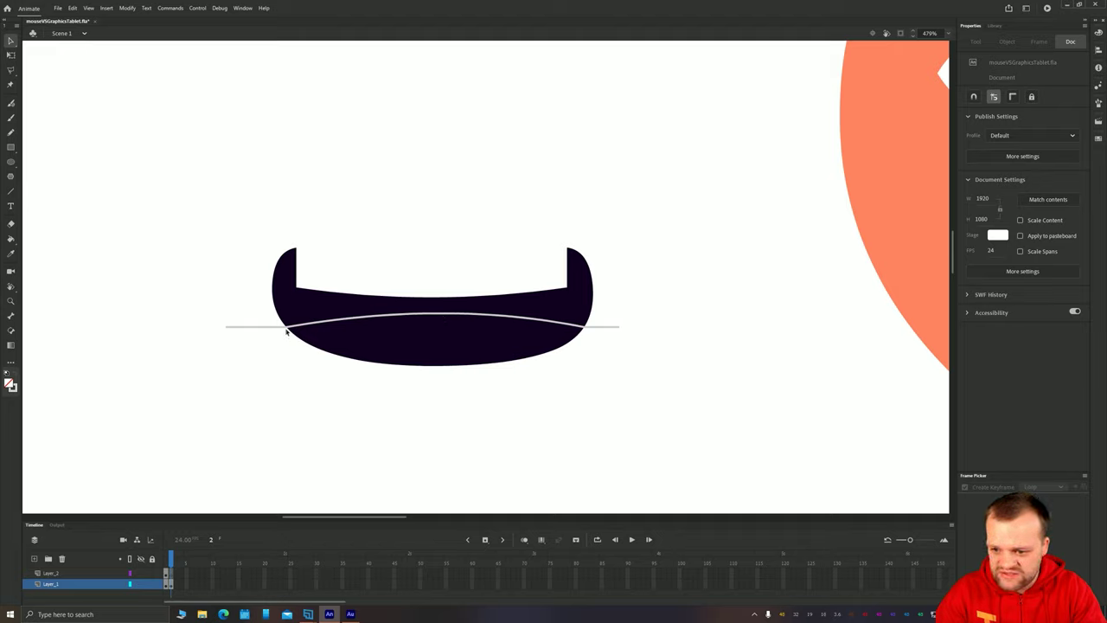
pyautogui.moveTo(441, 315); pyautogui.dragTo(436, 313)
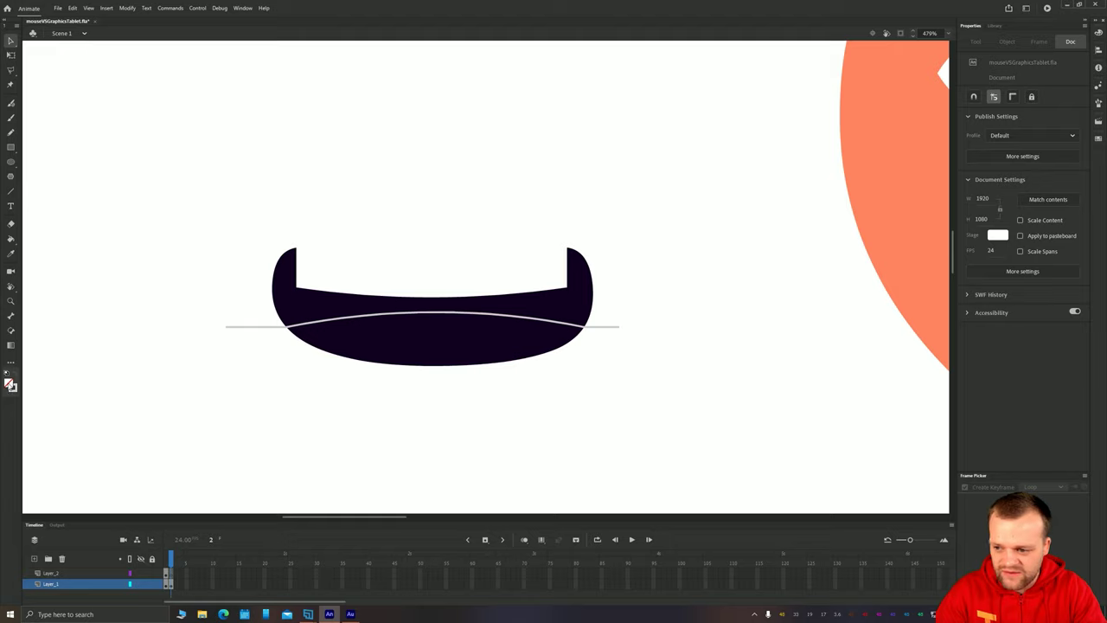
# Step: Fill the mouth area below the curved line with pinkish red as a tongue and delete the grey line
pyautogui.click(9, 383)
pyautogui.click(69, 514)
pyautogui.press('k')
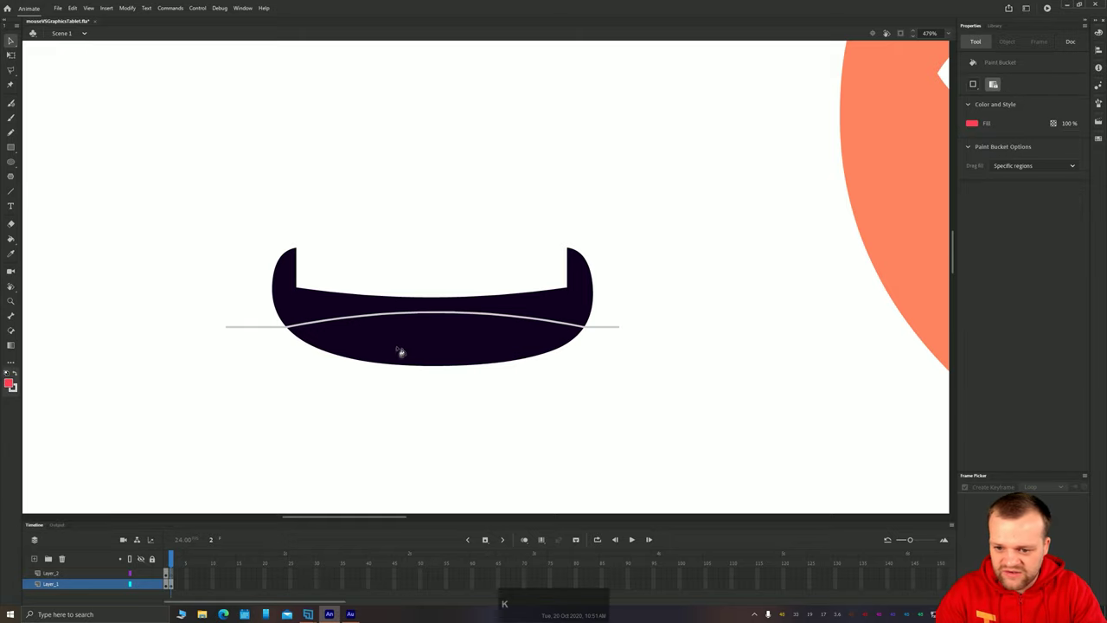
pyautogui.click(444, 344)
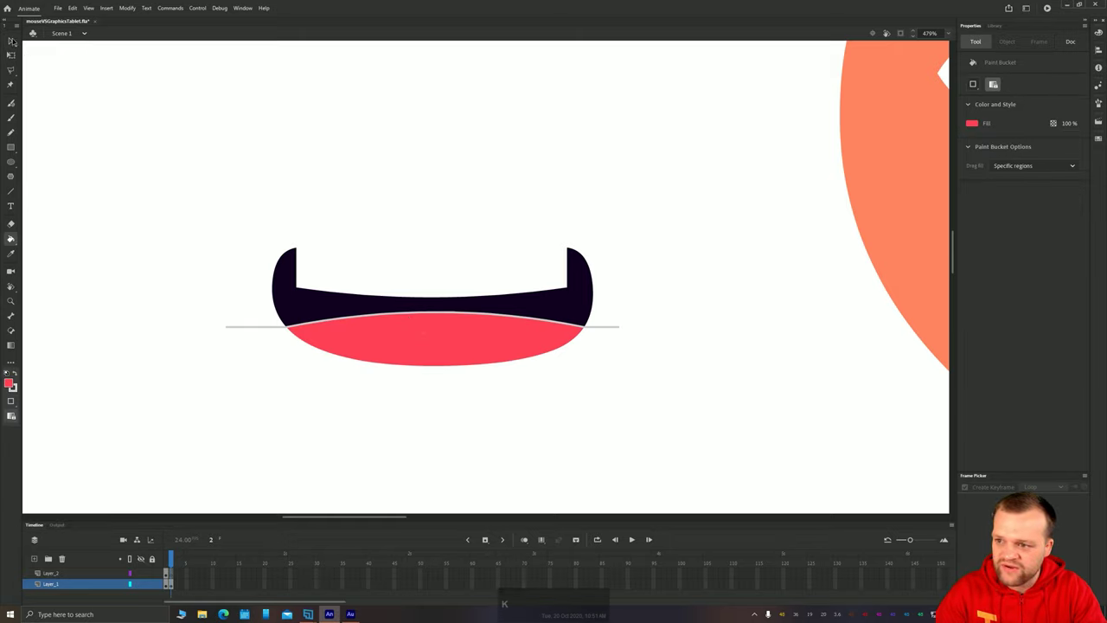
pyautogui.click(10, 41)
pyautogui.doubleClick(276, 327)
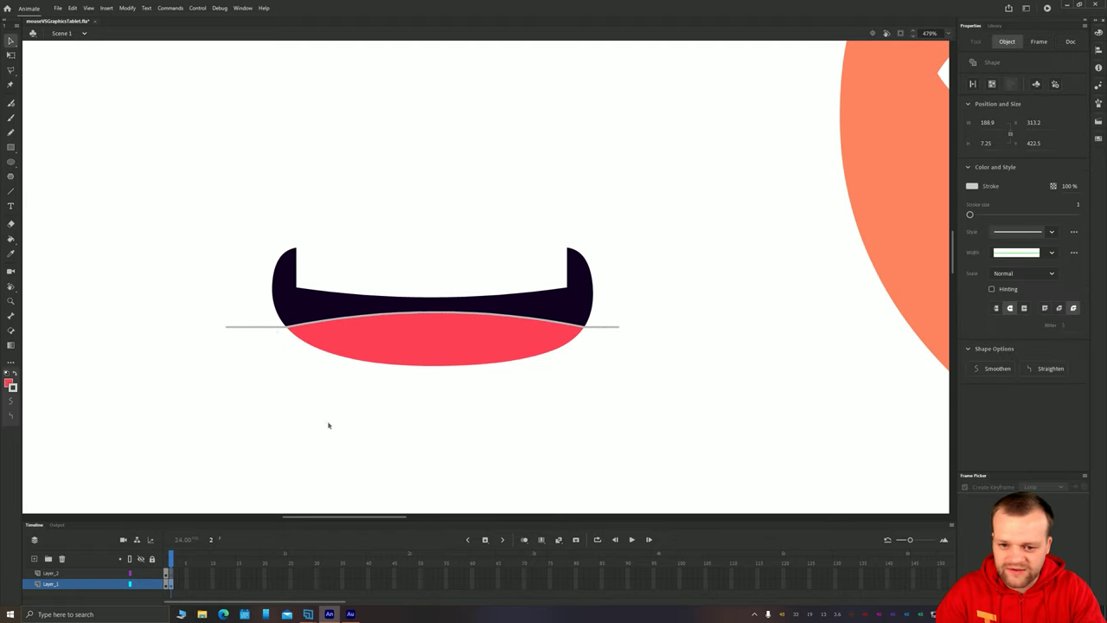
pyautogui.press('Delete')
# Step: Convert all the mouth shapes into a graphic symbol named mouth2
pyautogui.scroll(-2, 470, 427)
pyautogui.moveTo(611, 444); pyautogui.dragTo(305, 306)
pyautogui.press('F8')
pyautogui.write('mouth')
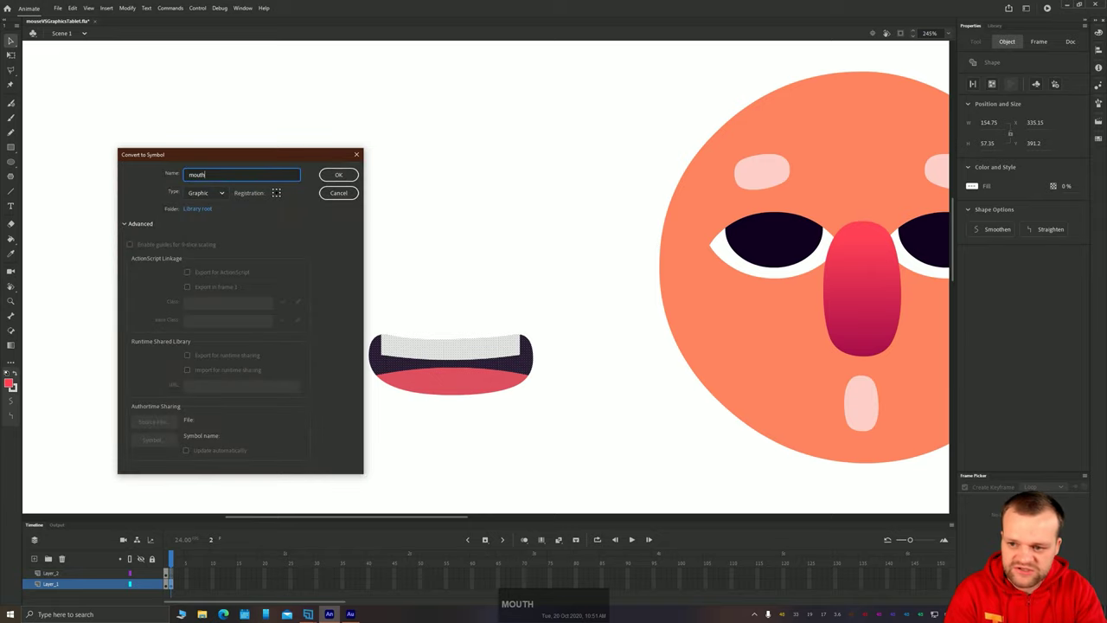
pyautogui.press('Return')
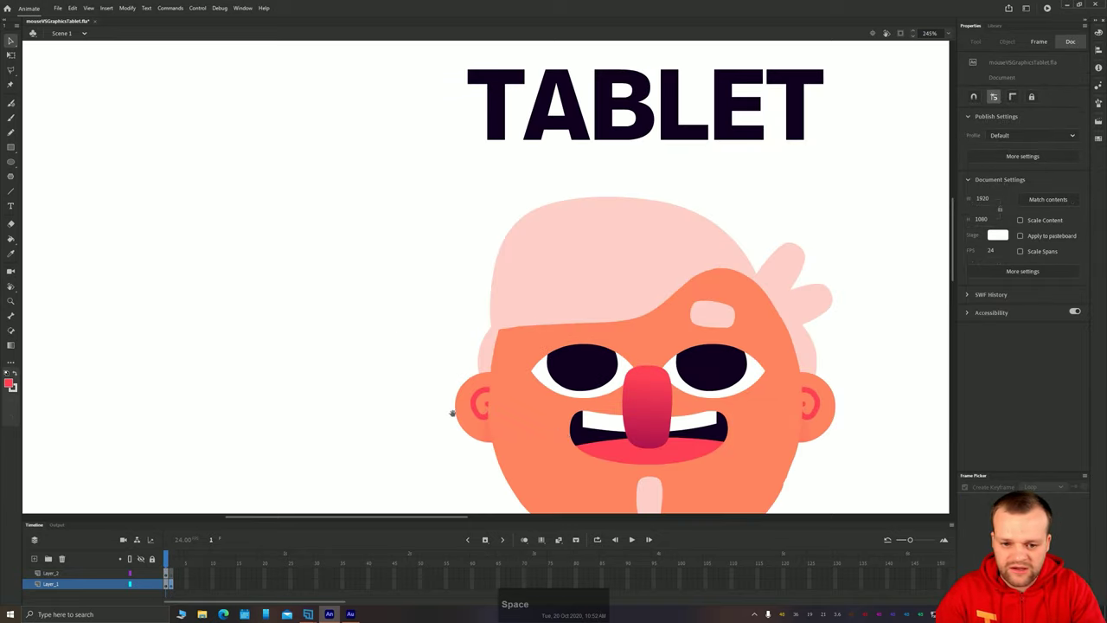
# Step: Move the mouth symbol onto the face, centred just below the nose, using the example character as reference
pyautogui.moveTo(452, 410); pyautogui.dragTo(173, 375)
pyautogui.moveTo(697, 274); pyautogui.dragTo(619, 256)
pyautogui.moveTo(200, 322); pyautogui.dragTo(343, 313)
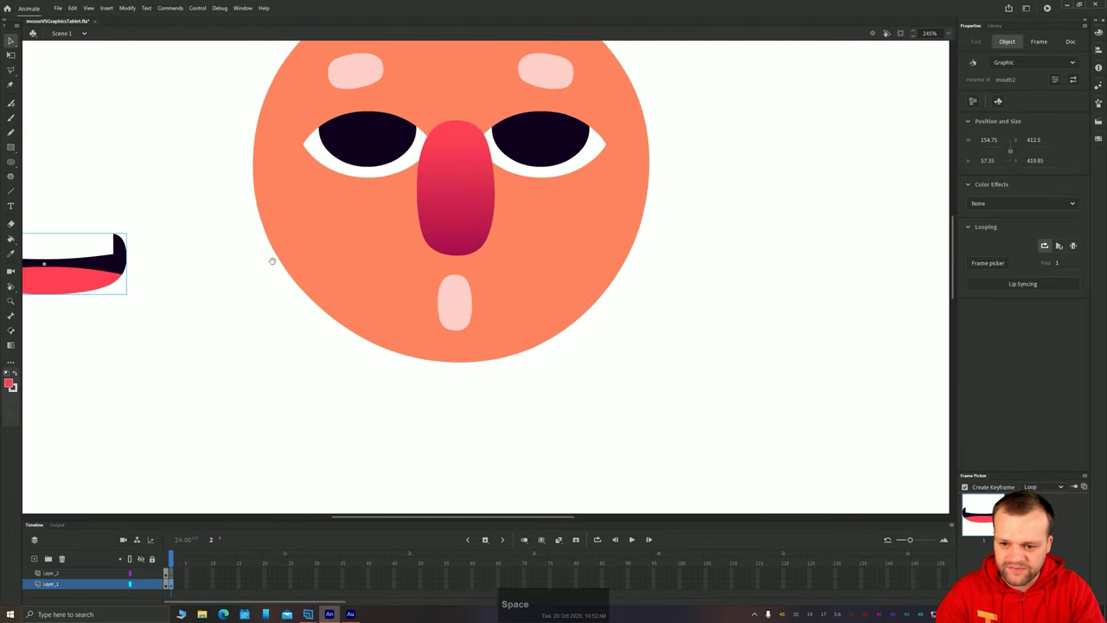
pyautogui.moveTo(271, 257); pyautogui.dragTo(511, 287)
pyautogui.moveTo(293, 303); pyautogui.dragTo(704, 289)
# Step: Enlarge the mouth from its centre to about 183 px wide and 61 px high
pyautogui.press('q')
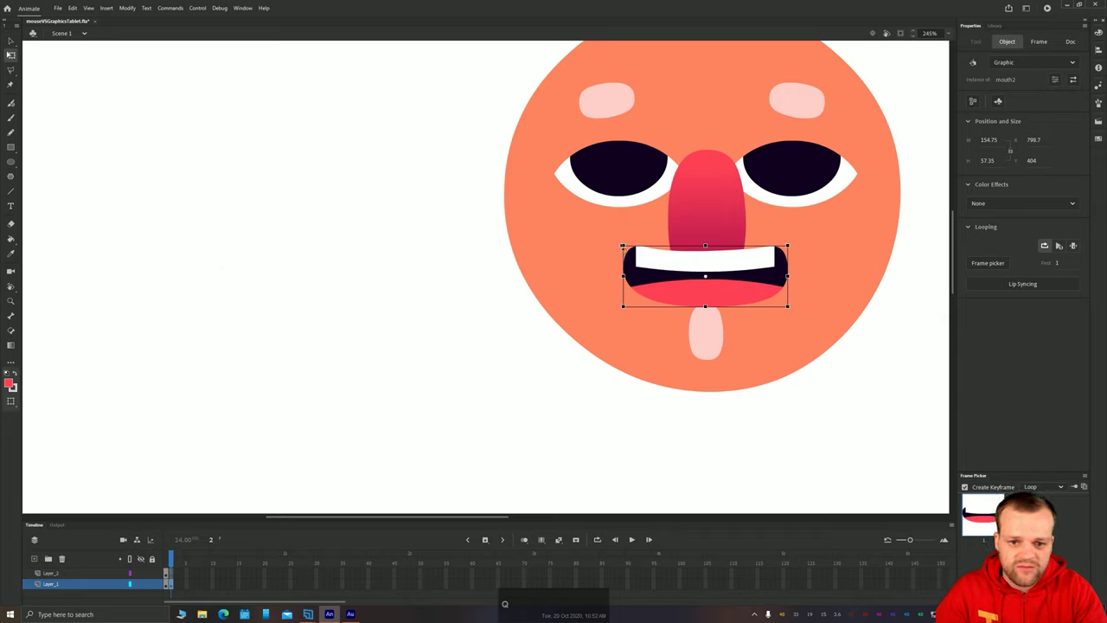
pyautogui.moveTo(623, 246)
pyautogui.mouseDown()
pyautogui.moveTo(600, 240)
pyautogui.moveTo(610, 243)
pyautogui.mouseUp()
pyautogui.click(470, 360)
pyautogui.press('space')
pyautogui.moveTo(469, 359); pyautogui.dragTo(361, 381)
# Step: Send the mouth backward so it sits behind the nose and nudge it up 4 px
pyautogui.click(606, 303)
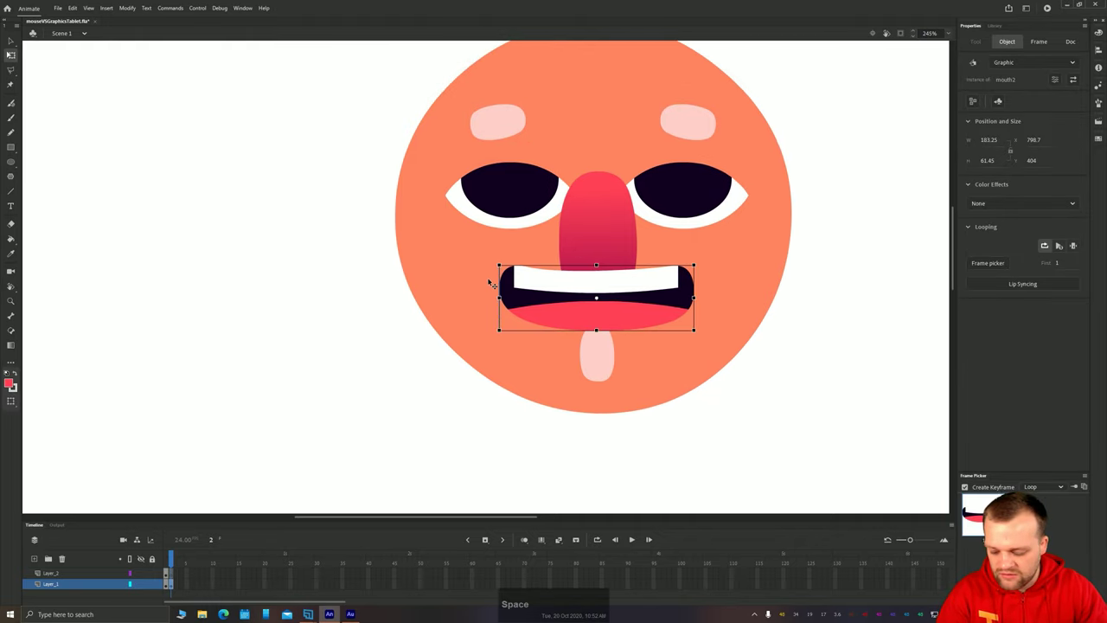
pyautogui.hotkey('ctrl', 'Down')
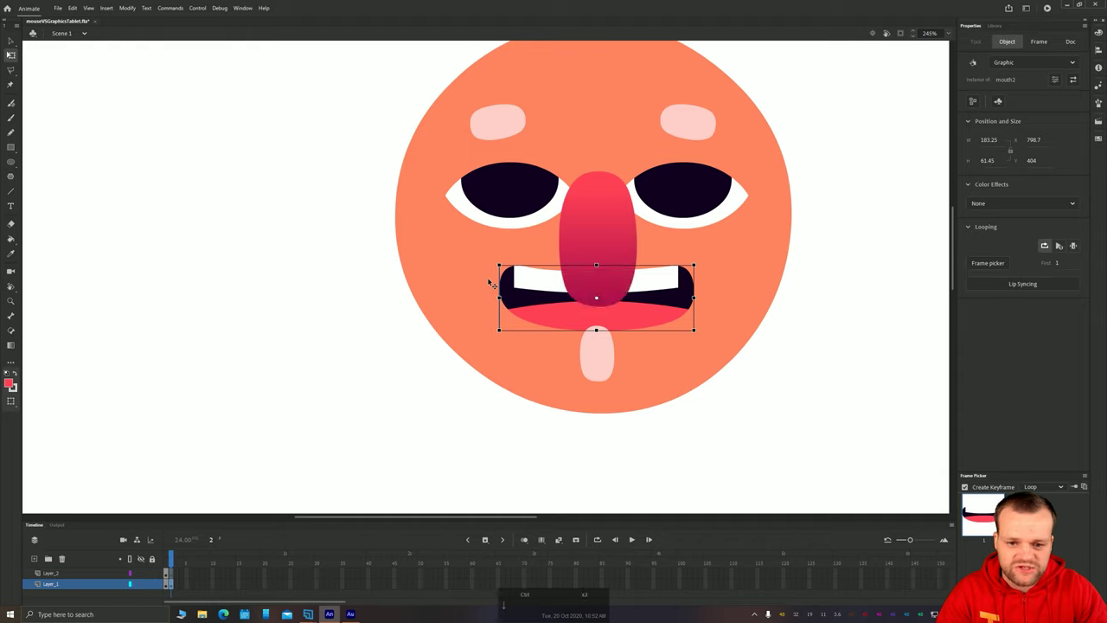
pyautogui.press('Up')
pyautogui.press('Up')
pyautogui.press('Up')
pyautogui.press('Up')
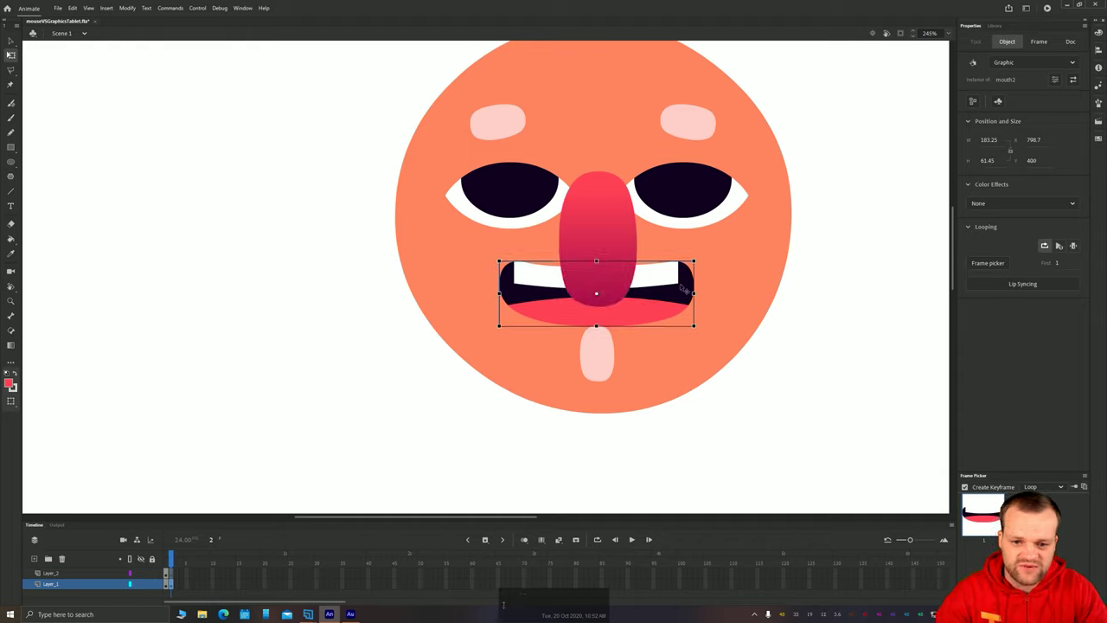
# Step: Shrink the nose slightly and recentre it between the eyes
pyautogui.click(632, 218)
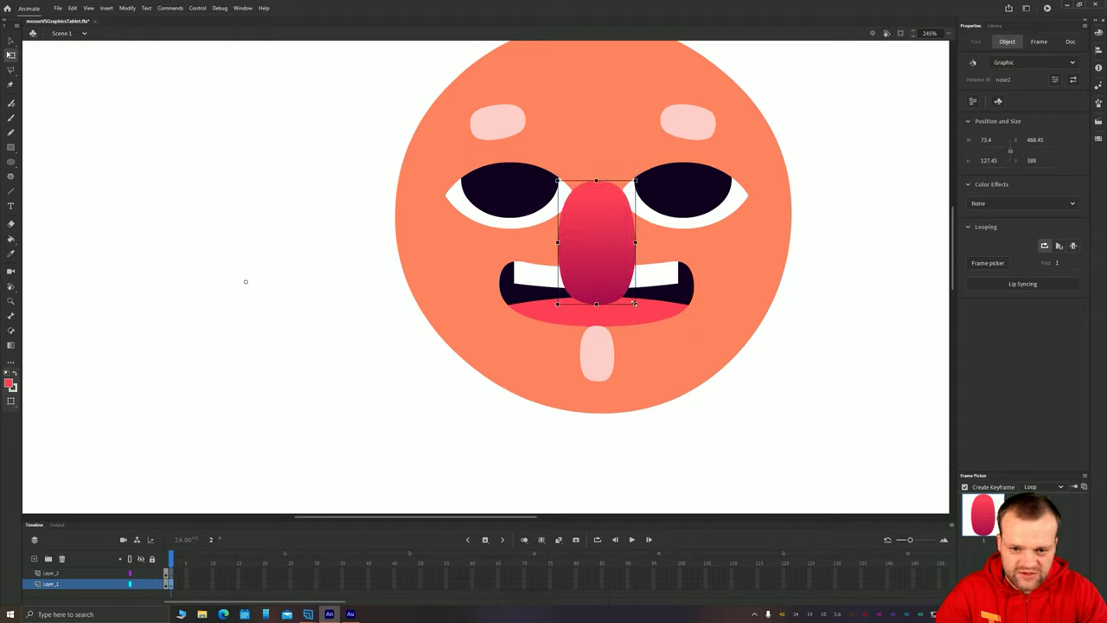
pyautogui.moveTo(634, 304); pyautogui.dragTo(633, 304)
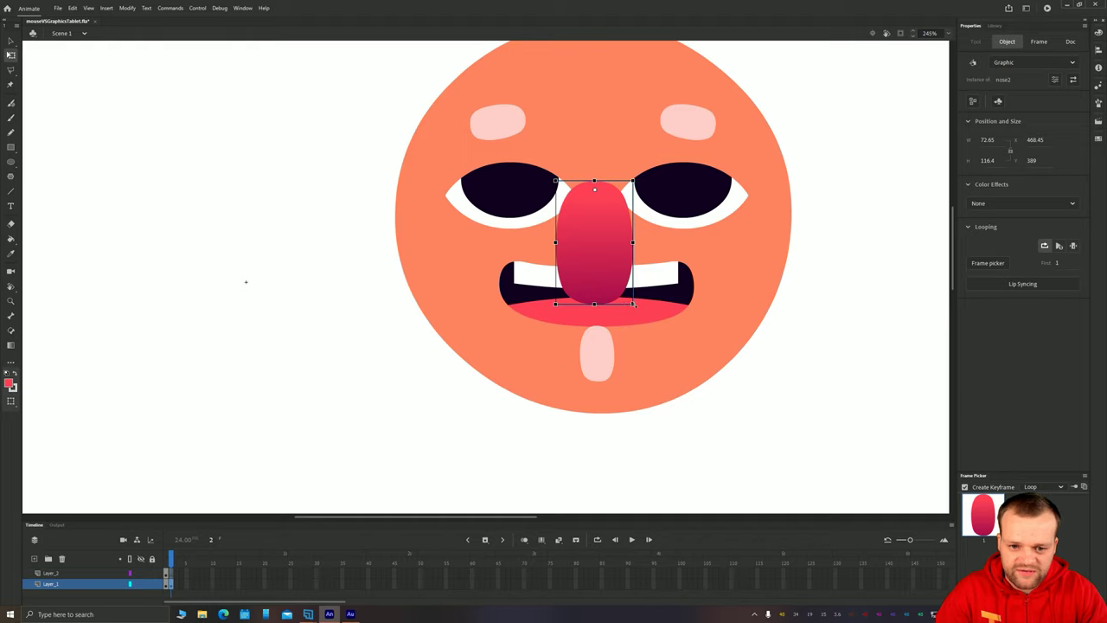
pyautogui.moveTo(634, 304); pyautogui.dragTo(631, 300)
pyautogui.moveTo(597, 249); pyautogui.dragTo(600, 245)
# Step: Nudge the mouth further up so the nose overlaps its upper part
pyautogui.click(547, 320)
pyautogui.hotkey('shift', 'Up')
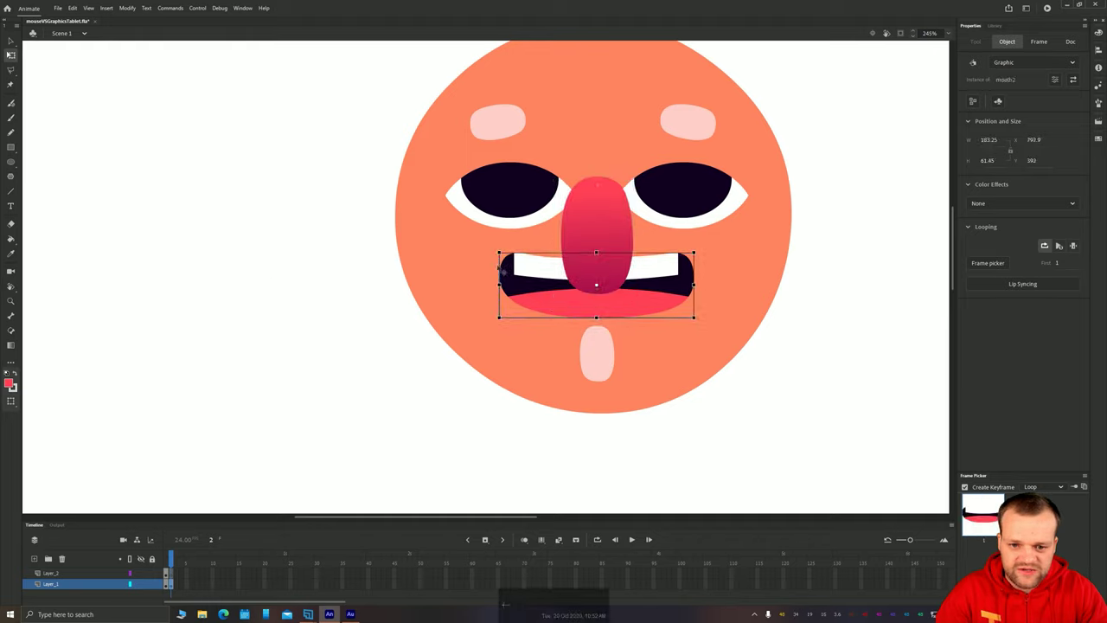
pyautogui.click(589, 362)
pyautogui.click(428, 351)
# Step: Compare the new face with the example character and open the example symbol to inspect its hair
pyautogui.scroll(-3, 515, 336)
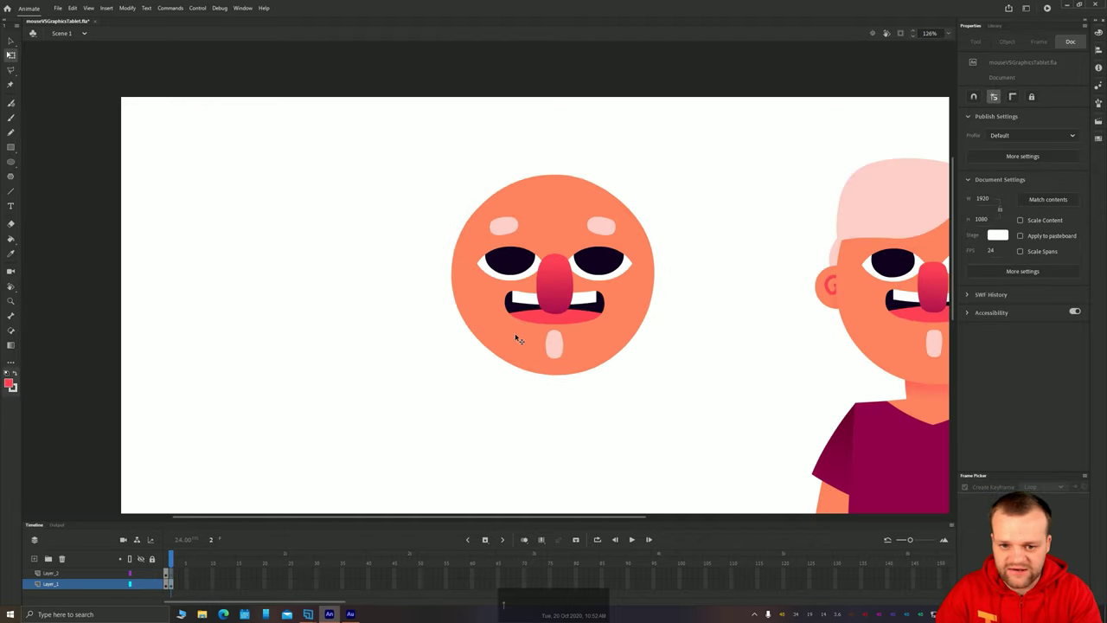
pyautogui.moveTo(723, 294); pyautogui.dragTo(518, 296)
pyautogui.click(13, 40)
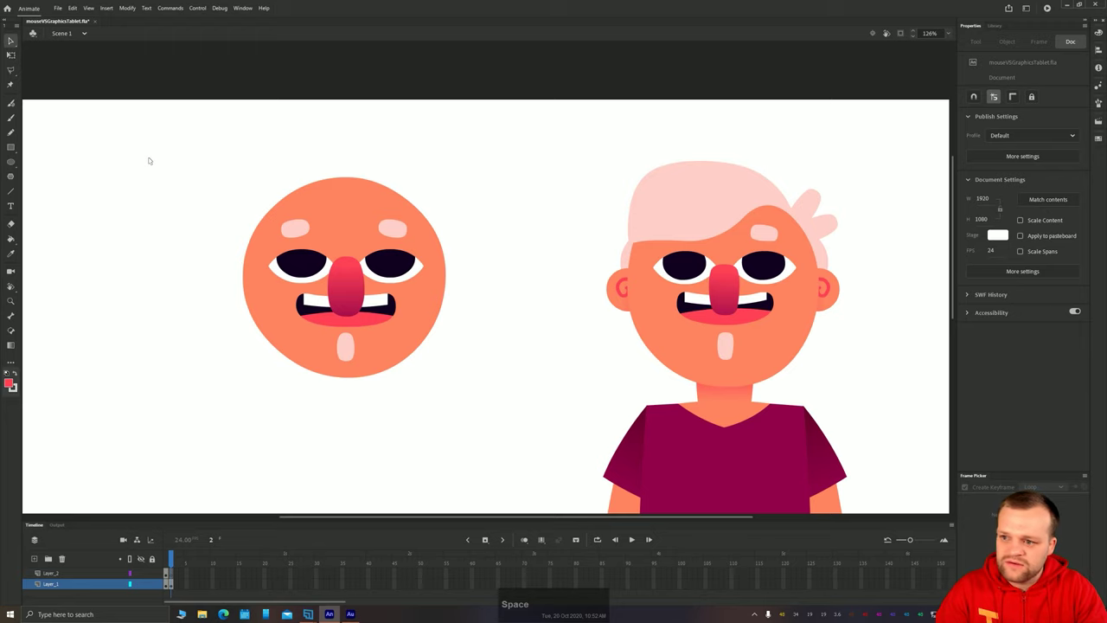
pyautogui.moveTo(218, 262); pyautogui.dragTo(266, 241)
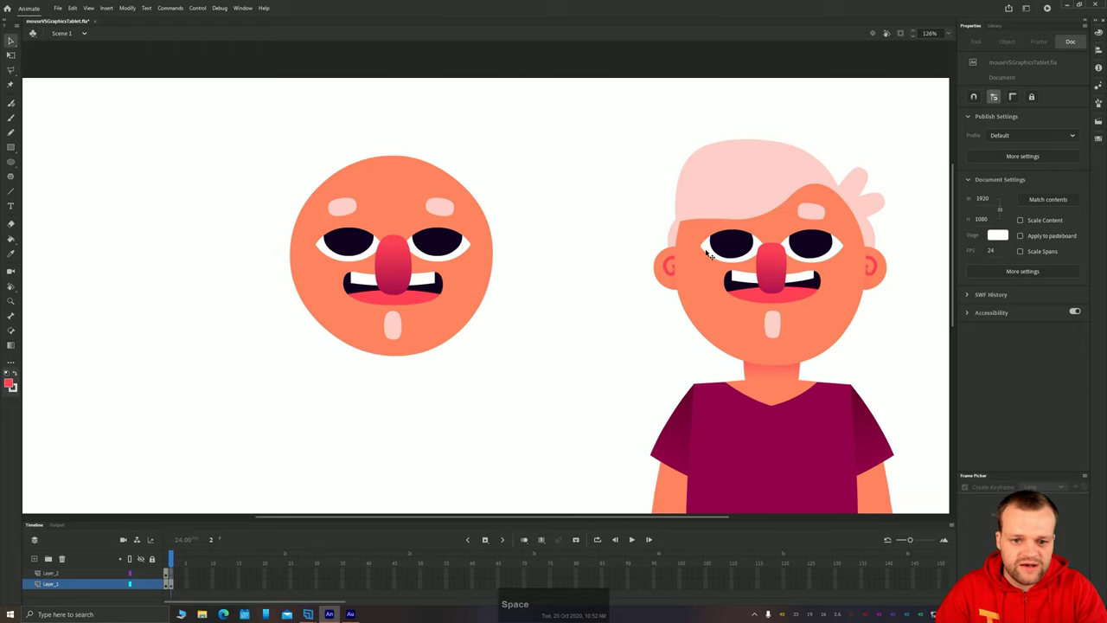
pyautogui.click(751, 168)
pyautogui.doubleClick(725, 171)
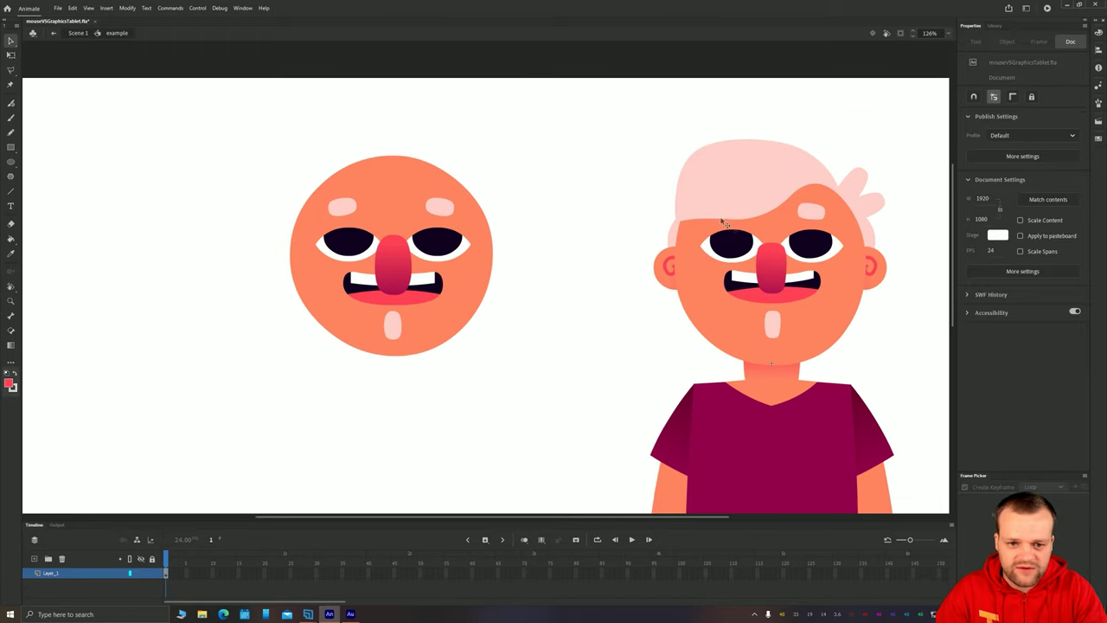
# Step: Pull the example character's separate hair shapes apart to examine how the hair is built
pyautogui.click(719, 178)
pyautogui.moveTo(718, 178); pyautogui.dragTo(662, 139)
pyautogui.moveTo(859, 188); pyautogui.dragTo(856, 136)
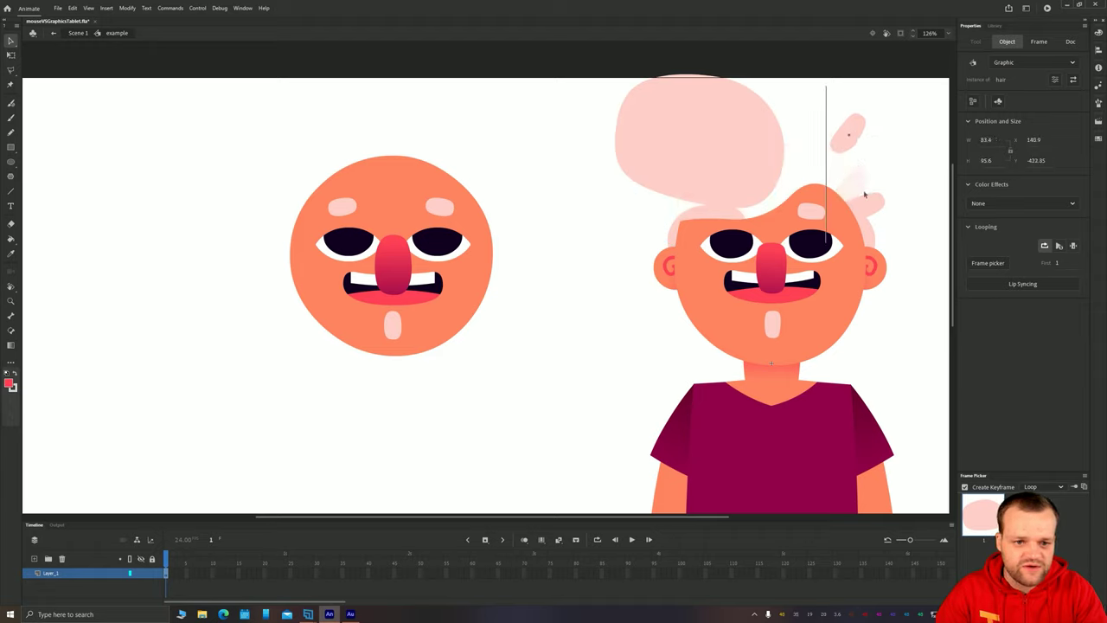
pyautogui.moveTo(873, 208)
pyautogui.mouseDown()
pyautogui.moveTo(883, 176)
pyautogui.moveTo(879, 190)
pyautogui.mouseUp()
pyautogui.moveTo(868, 230); pyautogui.dragTo(911, 231)
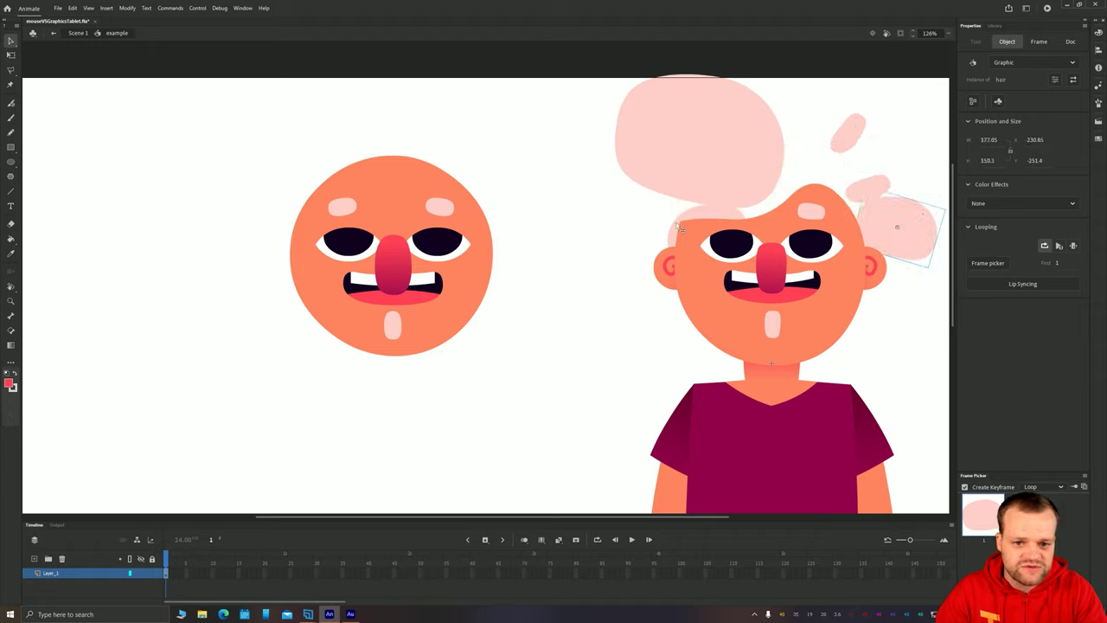
pyautogui.moveTo(677, 226); pyautogui.dragTo(582, 202)
# Step: Undo all the moves of the example character's hair shapes and deselect them
pyautogui.hotkey('ctrl', 'z')
pyautogui.hotkey('ctrl', 'z')
pyautogui.hotkey('ctrl', 'z')
pyautogui.hotkey('ctrl', 'z')
pyautogui.hotkey('ctrl', 'z')
pyautogui.hotkey('ctrl', 'z')
pyautogui.hotkey('ctrl', 'z')
pyautogui.hotkey('ctrl', 'z')
pyautogui.hotkey('ctrl', 'z')
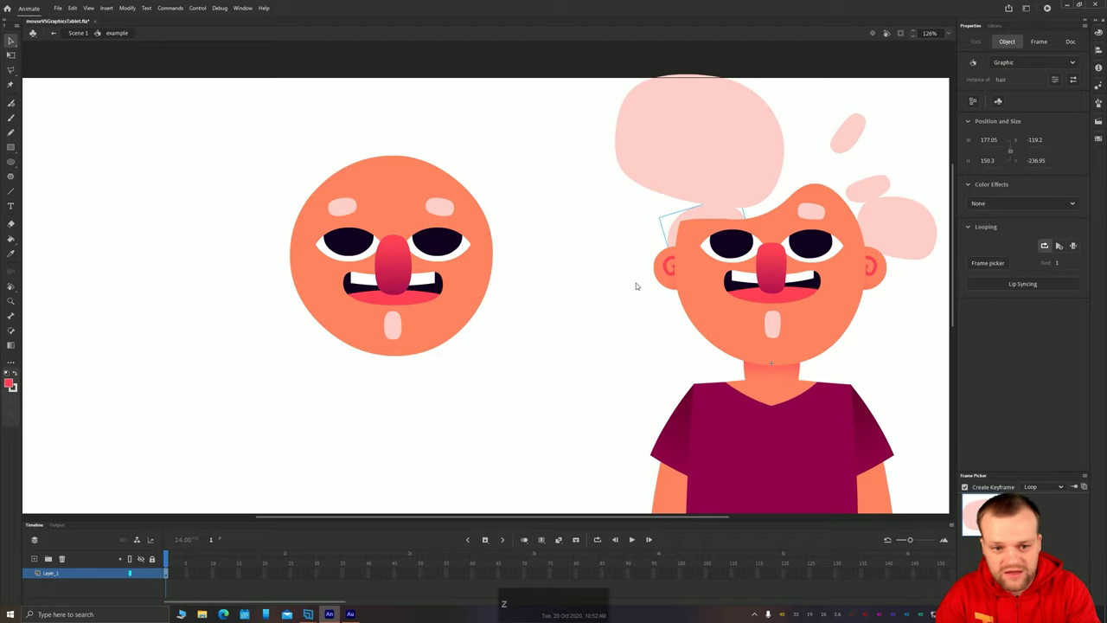
pyautogui.hotkey('ctrl', 'z')
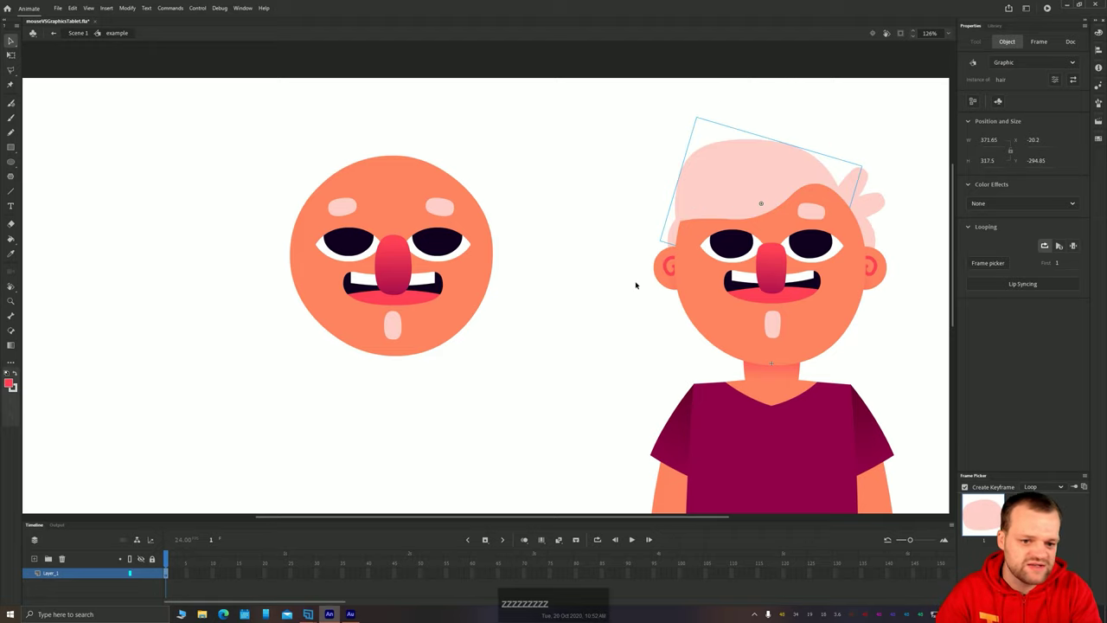
pyautogui.click(597, 173)
pyautogui.press('space')
pyautogui.moveTo(459, 201); pyautogui.dragTo(534, 204)
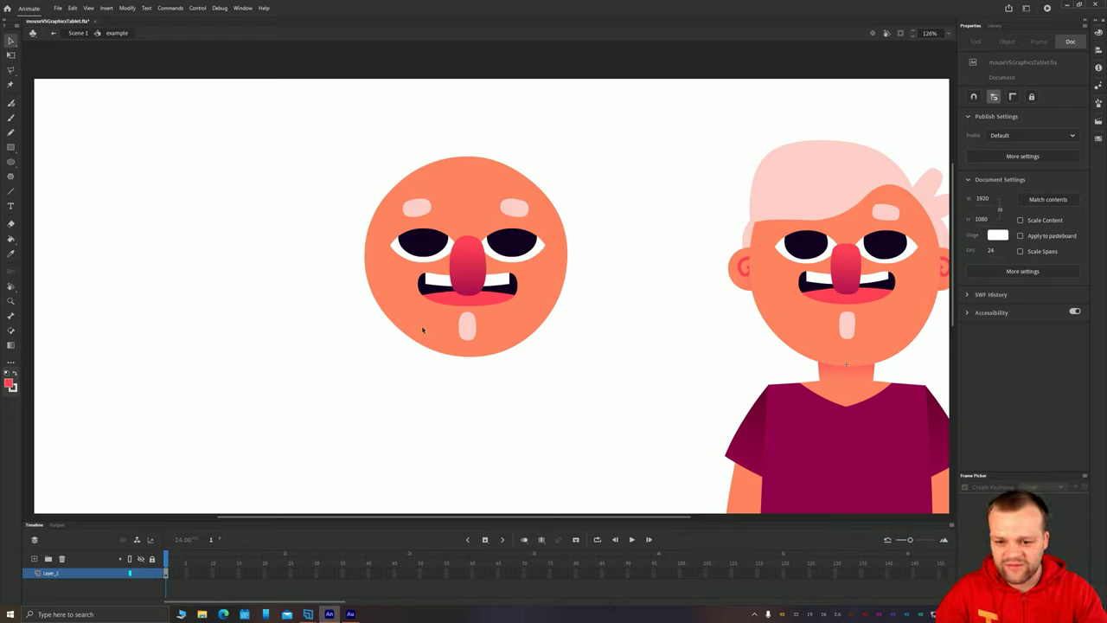
# Step: Return to the main scene, enlarge the head to about 385 by 399 px and nudge it into line with the face
pyautogui.click(384, 295)
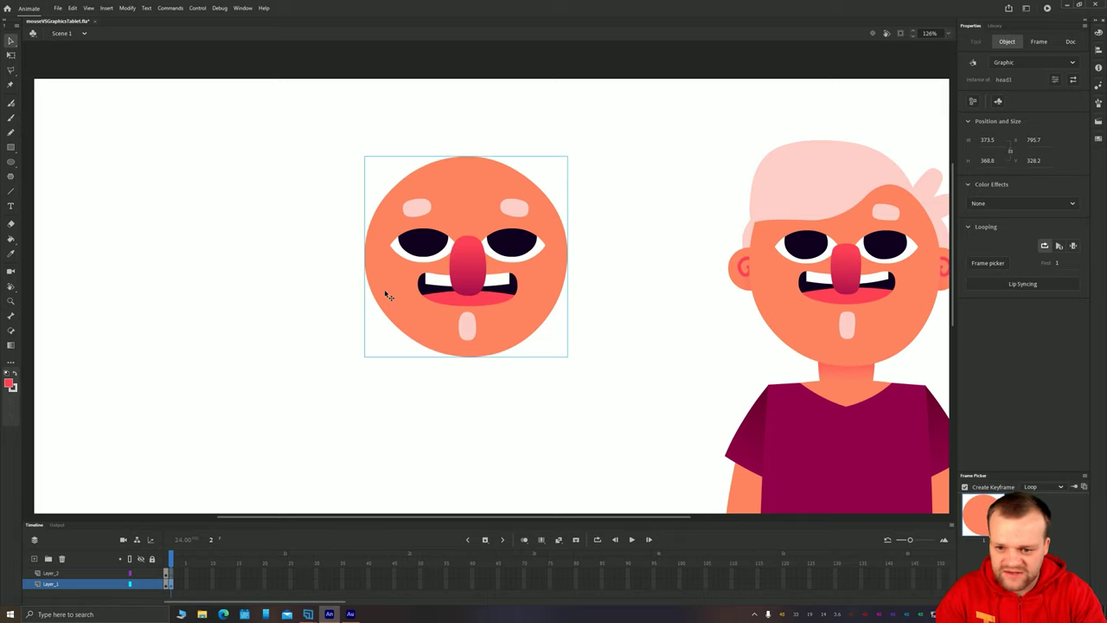
pyautogui.press('q')
pyautogui.moveTo(363, 357); pyautogui.dragTo(361, 373)
pyautogui.hotkey('shift', 'Up')
pyautogui.press('Left')
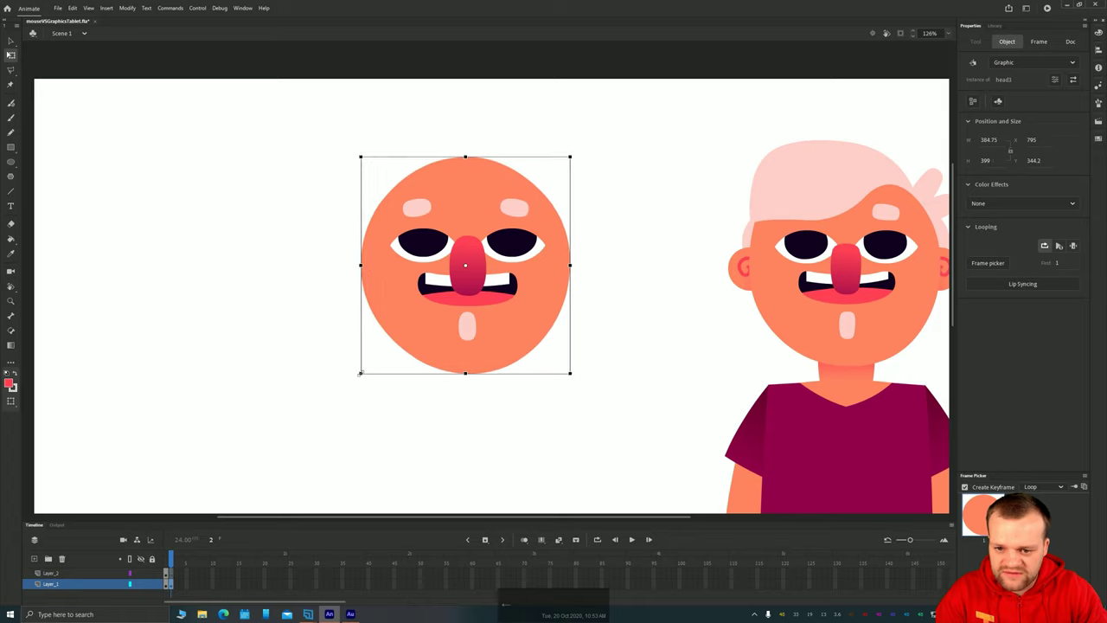
# Step: Scale the eyebrows, eyes, nose, mouth and chin patch down together to about 270 px wide and nudge them into place
pyautogui.click(424, 207)
pyautogui.keyDown('shift'); pyautogui.click(426, 242); pyautogui.keyUp('shift')
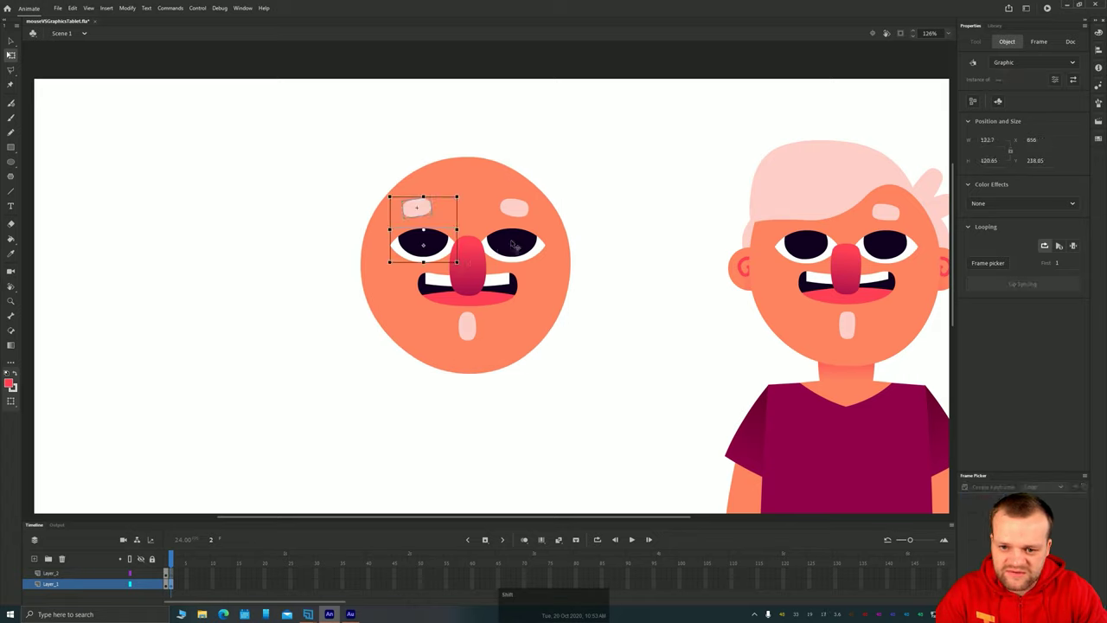
pyautogui.keyDown('shift'); pyautogui.click(516, 246); pyautogui.keyUp('shift')
pyautogui.keyDown('shift'); pyautogui.click(473, 283); pyautogui.keyUp('shift')
pyautogui.keyDown('shift'); pyautogui.click(502, 292); pyautogui.keyUp('shift')
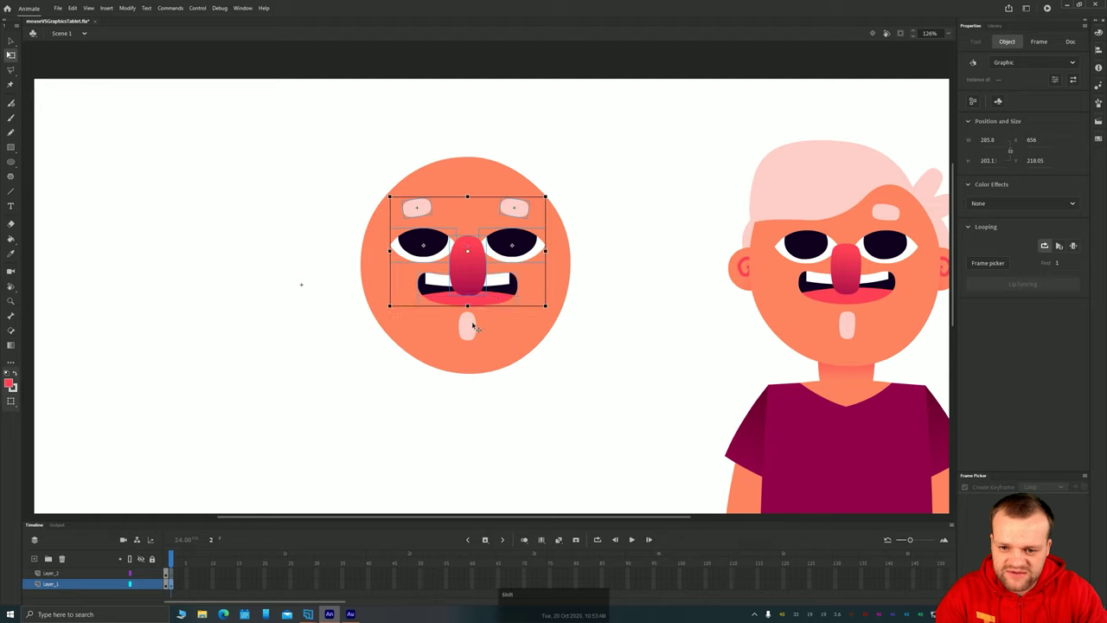
pyautogui.keyDown('shift'); pyautogui.click(500, 334); pyautogui.keyUp('shift')
pyautogui.moveTo(545, 340); pyautogui.dragTo(540, 337)
pyautogui.hotkey('shift', 'Up')
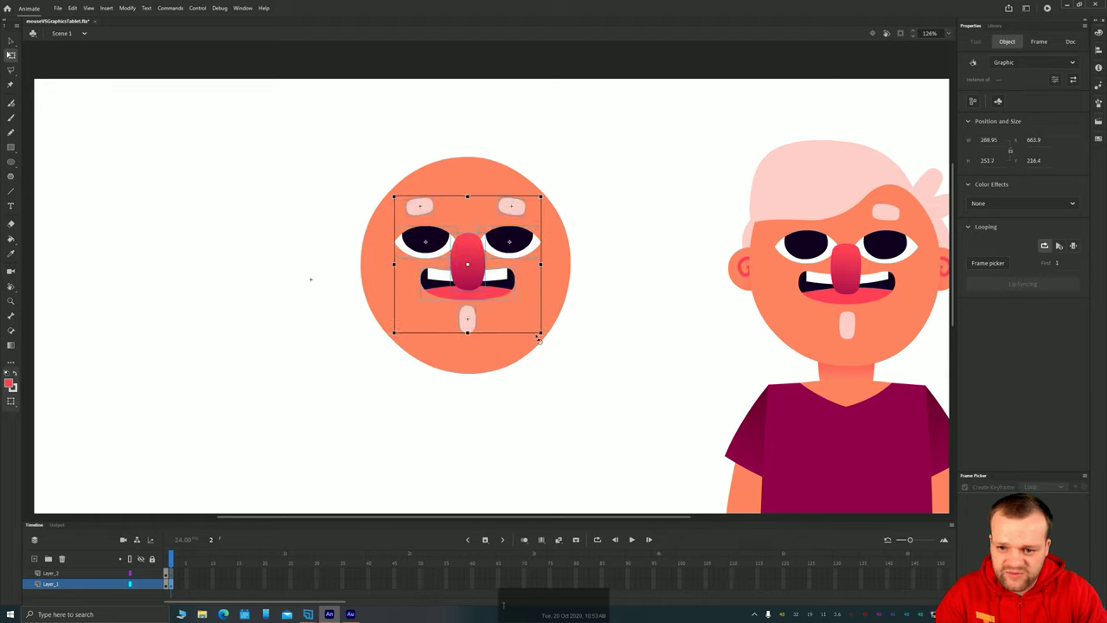
pyautogui.press('Left')
pyautogui.click(630, 358)
# Step: Edit the head symbol, pull the circle's bottom edge slightly upward, and realign the head in the main scene
pyautogui.press('space')
pyautogui.moveTo(555, 211); pyautogui.dragTo(563, 235)
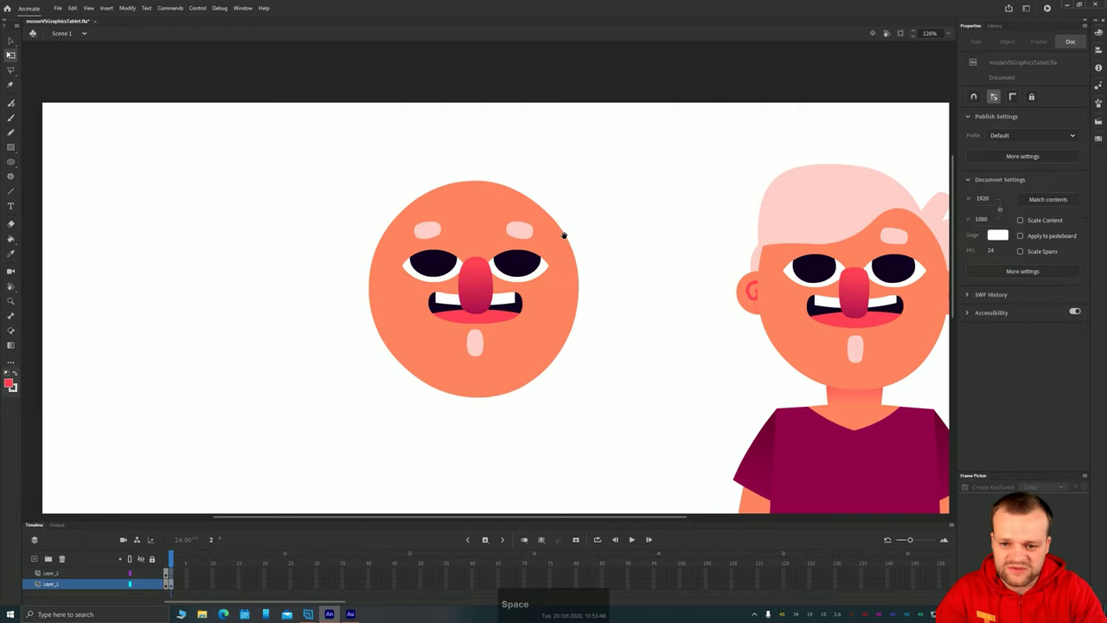
pyautogui.click(473, 393)
pyautogui.doubleClick(477, 379)
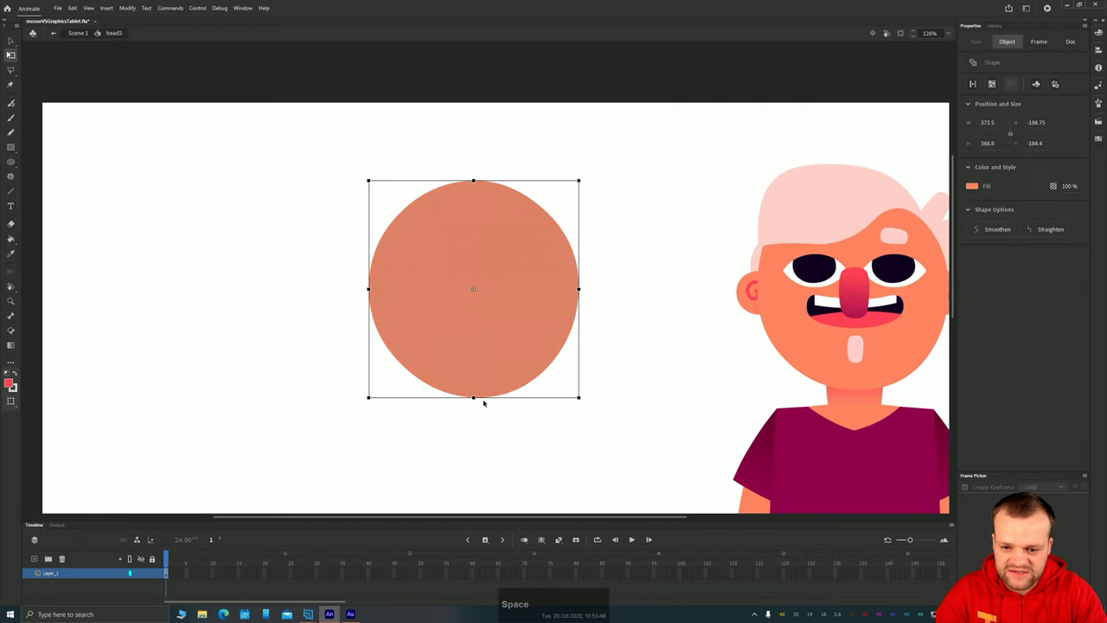
pyautogui.click(485, 403)
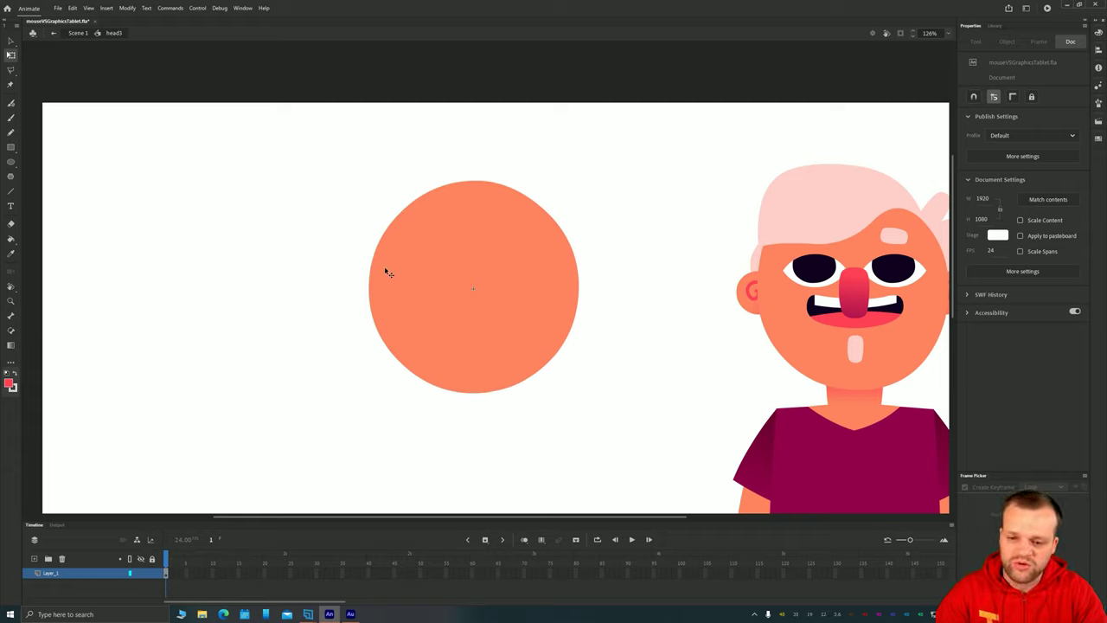
pyautogui.doubleClick(232, 296)
pyautogui.moveTo(317, 321); pyautogui.dragTo(303, 338)
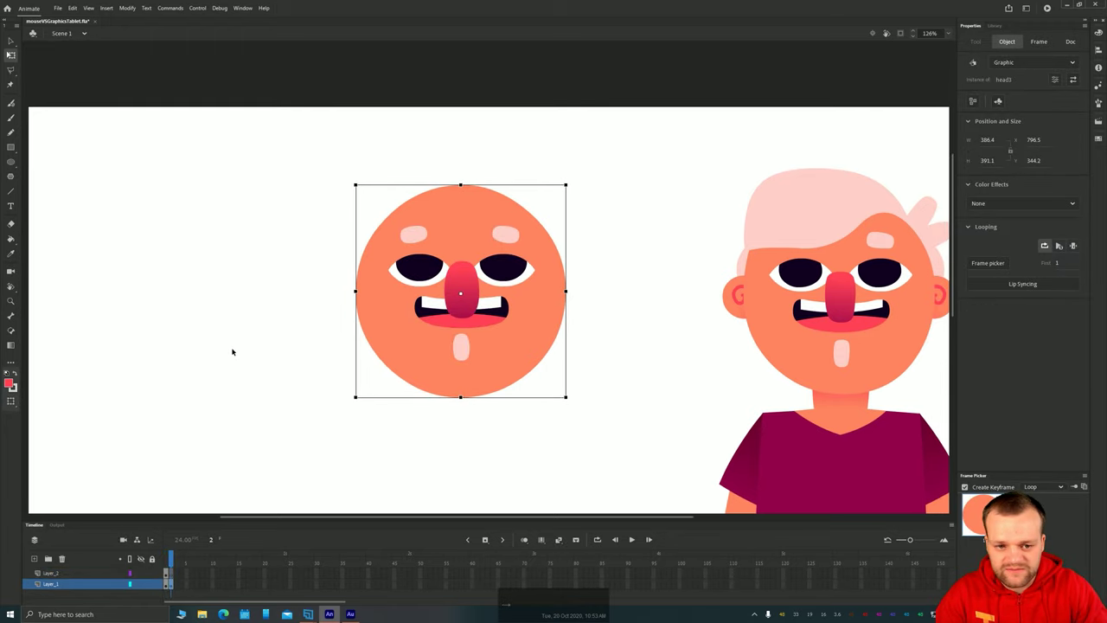
pyautogui.click(256, 320)
# Step: Start the Oval tool and open its stroke colour swatches
pyautogui.moveTo(24, 184); pyautogui.dragTo(48, 204)
pyautogui.click(11, 162)
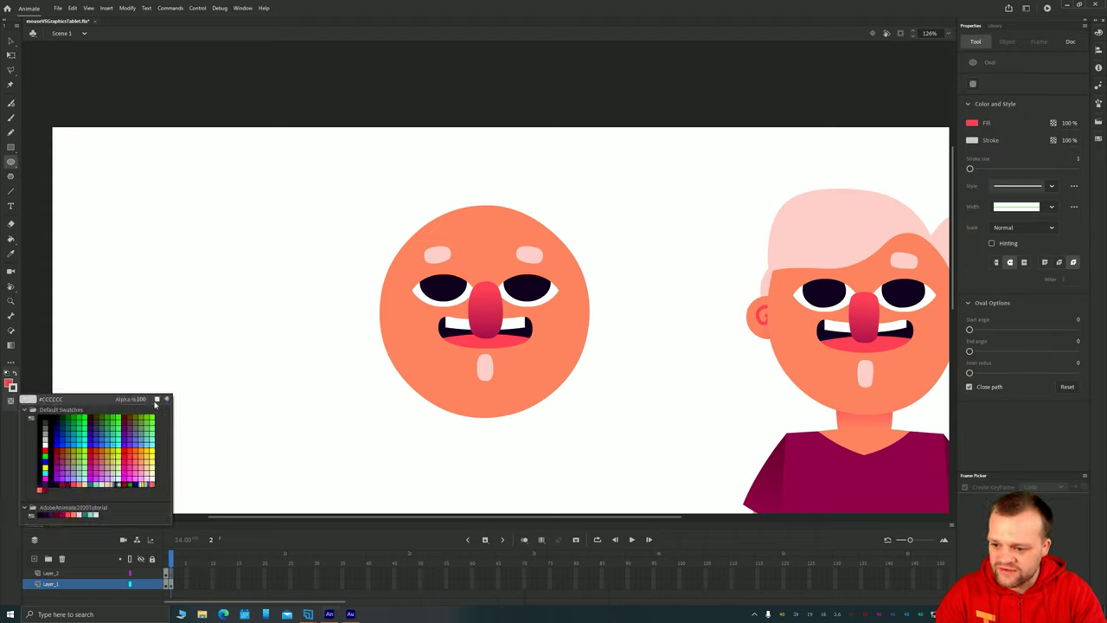
# Step: Draw a pale pink oval with no stroke beside the bald head, about 324 by 287 px, with its upper-left edge bulged outward
pyautogui.click(158, 405)
pyautogui.click(9, 384)
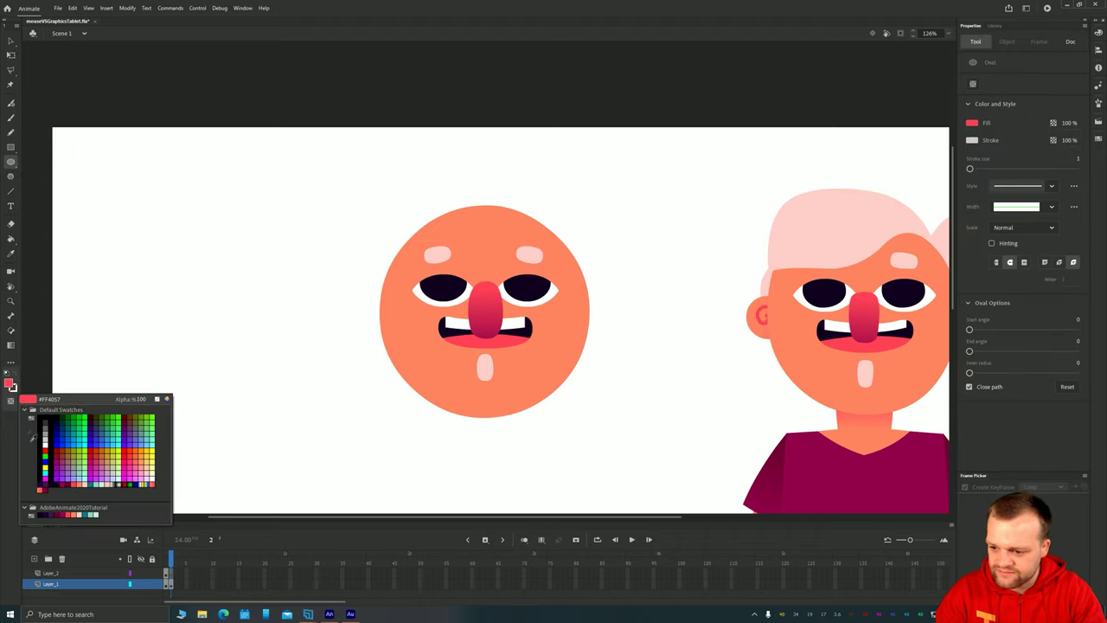
pyautogui.click(84, 515)
pyautogui.moveTo(308, 327)
pyautogui.mouseDown()
pyautogui.moveTo(131, 161)
pyautogui.moveTo(191, 180)
pyautogui.mouseUp()
pyautogui.press('v')
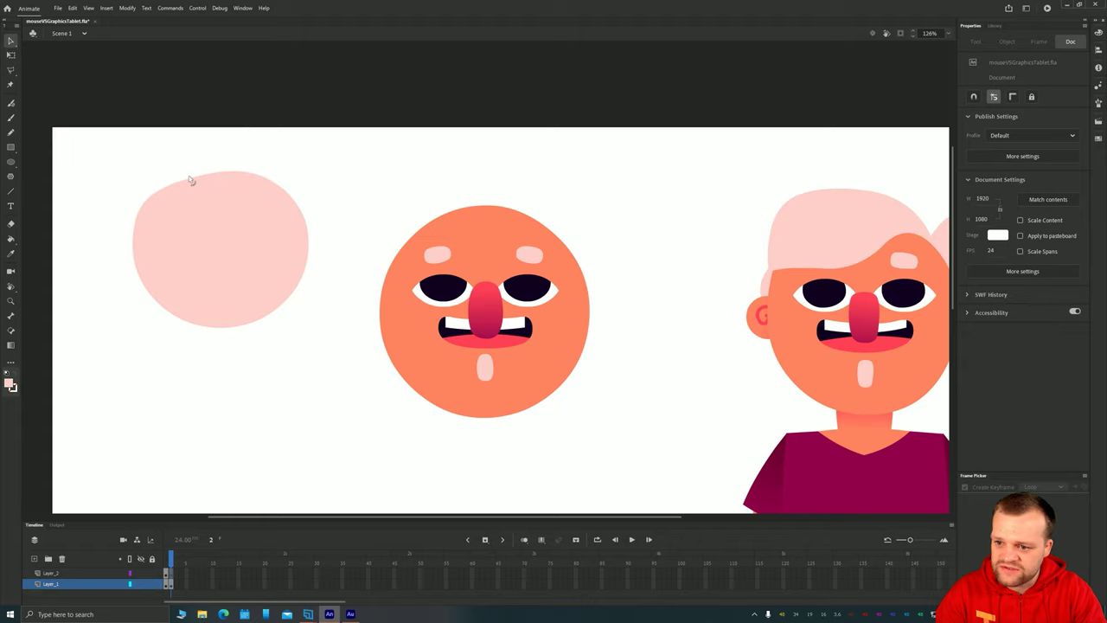
# Step: Move the pale pink oval behind the head so it shows above the forehead as hair
pyautogui.click(148, 269)
pyautogui.moveTo(224, 274); pyautogui.dragTo(465, 273)
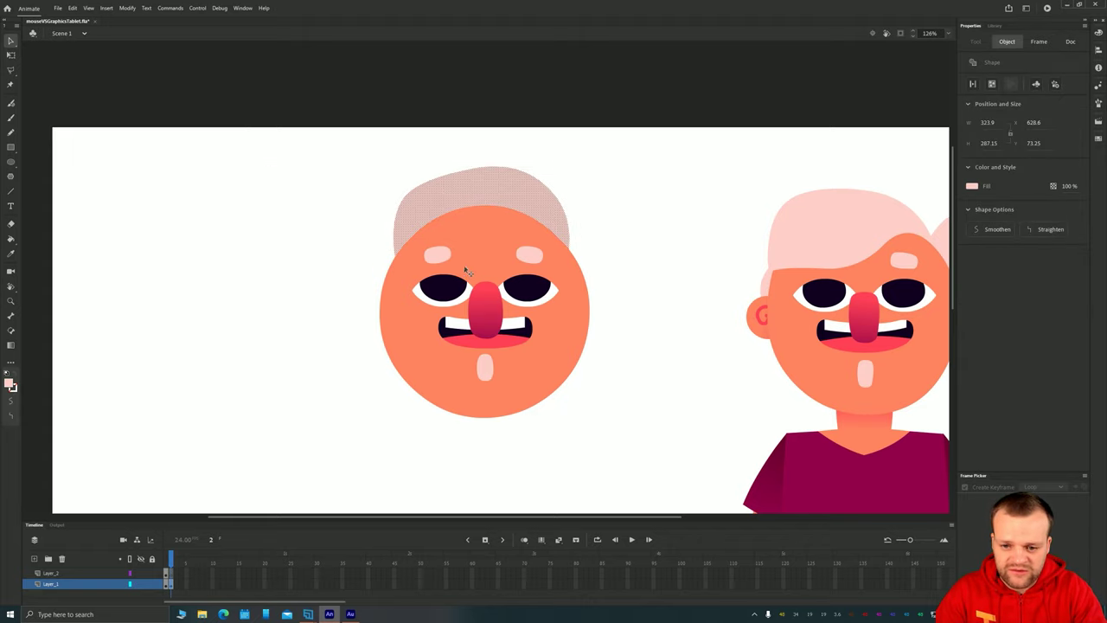
pyautogui.press('space')
pyautogui.moveTo(454, 216); pyautogui.dragTo(375, 178)
pyautogui.click(239, 205)
# Step: Reshape the hair's edges into a smooth, rounded cap that follows the top and sides of the head
pyautogui.moveTo(505, 207); pyautogui.dragTo(508, 211)
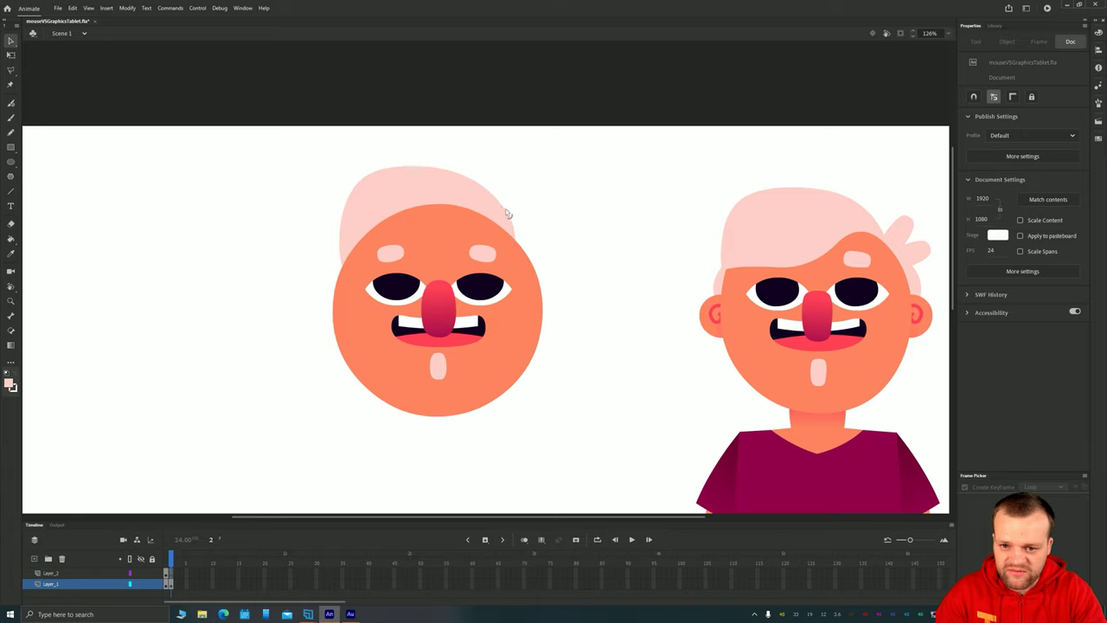
pyautogui.moveTo(343, 216); pyautogui.dragTo(334, 224)
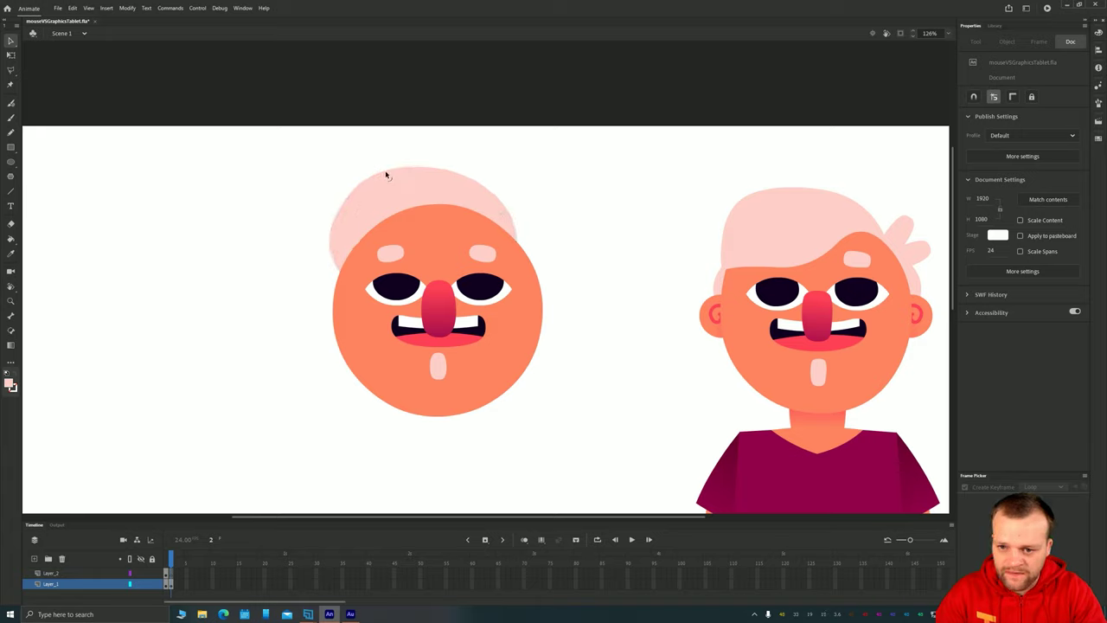
pyautogui.moveTo(386, 173); pyautogui.dragTo(391, 178)
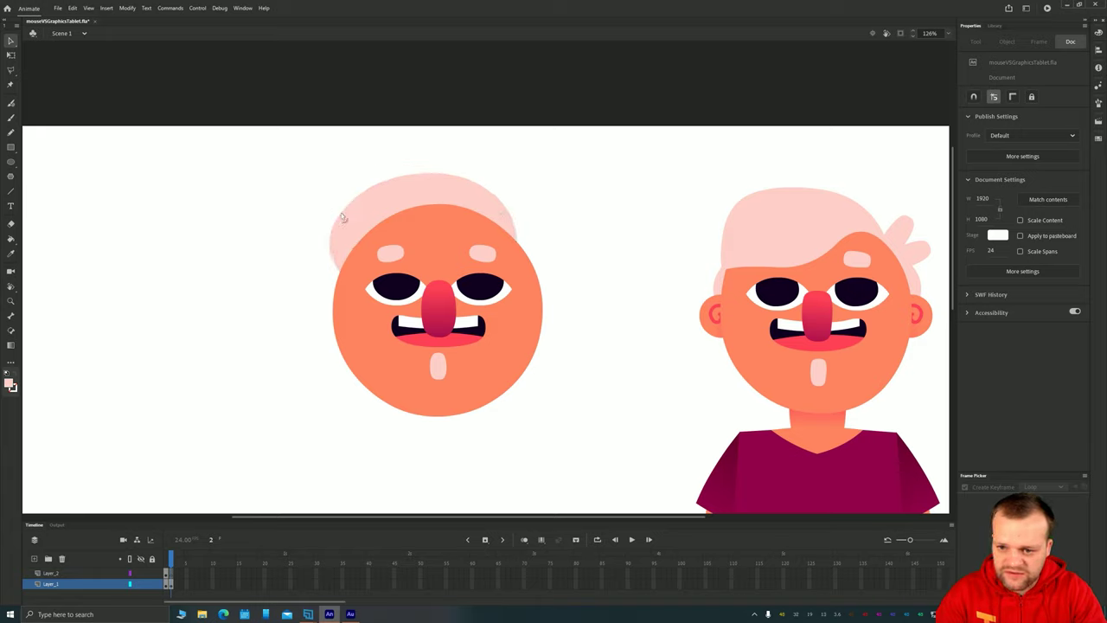
pyautogui.moveTo(342, 217); pyautogui.dragTo(346, 212)
pyautogui.press('space')
pyautogui.moveTo(242, 309); pyautogui.dragTo(237, 256)
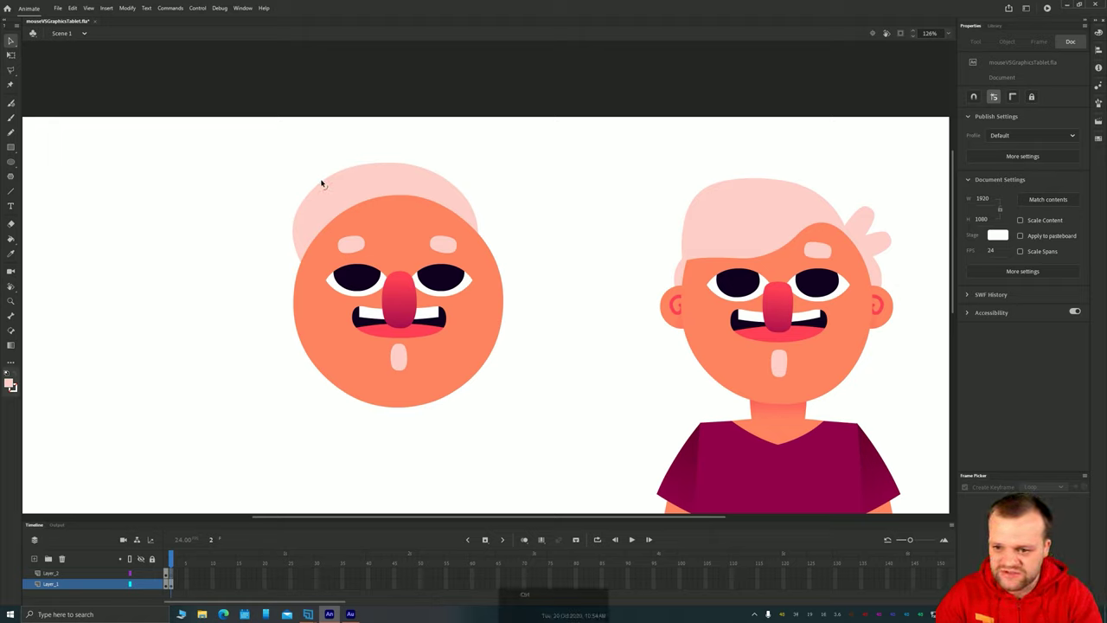
# Step: Pull a small pointed corner out of the hair's upper-left edge and flatten the curve beside it
pyautogui.moveTo(321, 184); pyautogui.dragTo(190, 165)
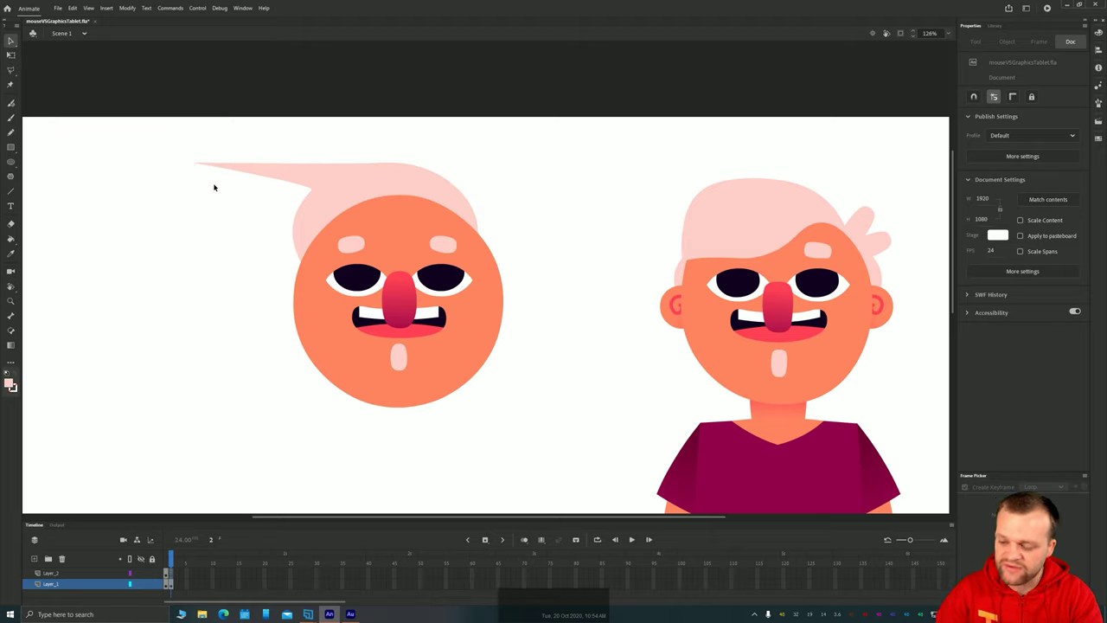
pyautogui.hotkey('ctrl', 'z')
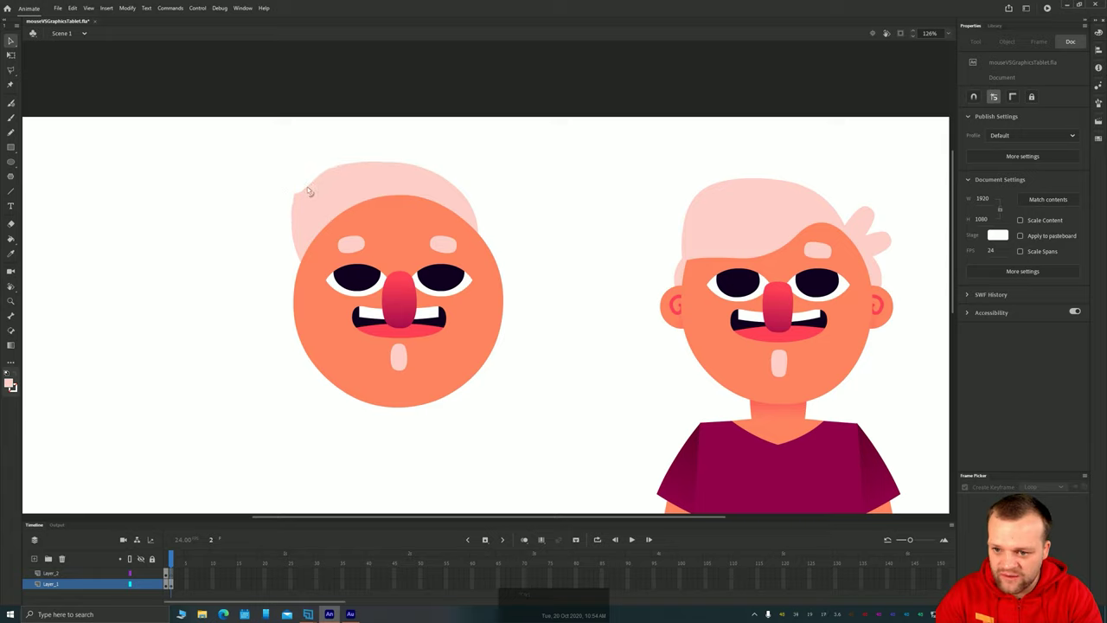
pyautogui.moveTo(321, 172); pyautogui.dragTo(340, 177)
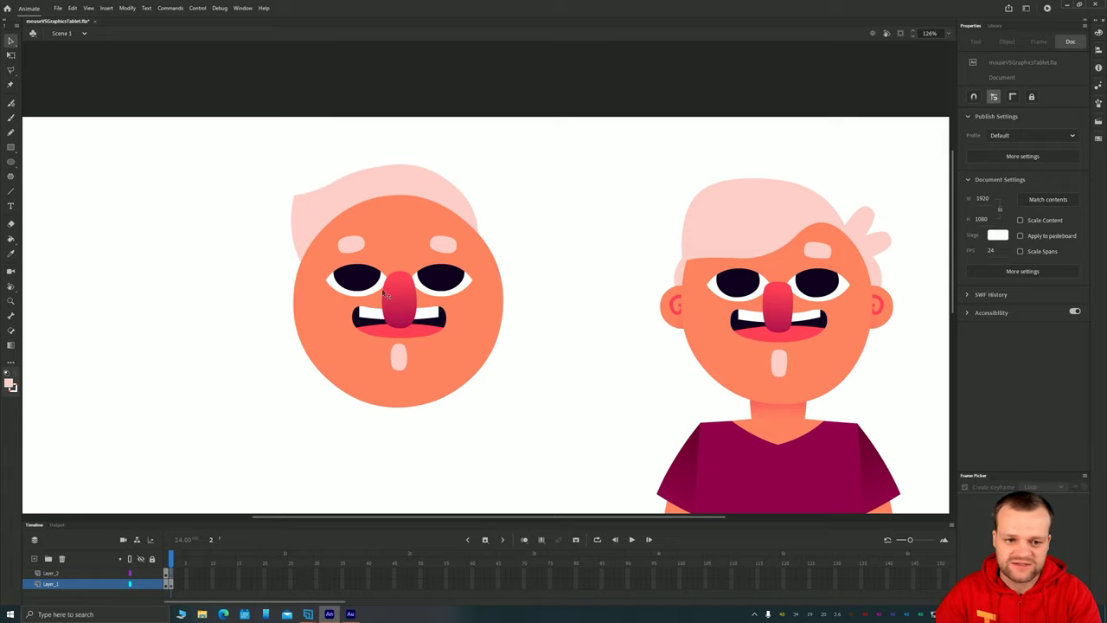
pyautogui.press('space')
pyautogui.moveTo(304, 221); pyautogui.dragTo(293, 246)
pyautogui.click(305, 232)
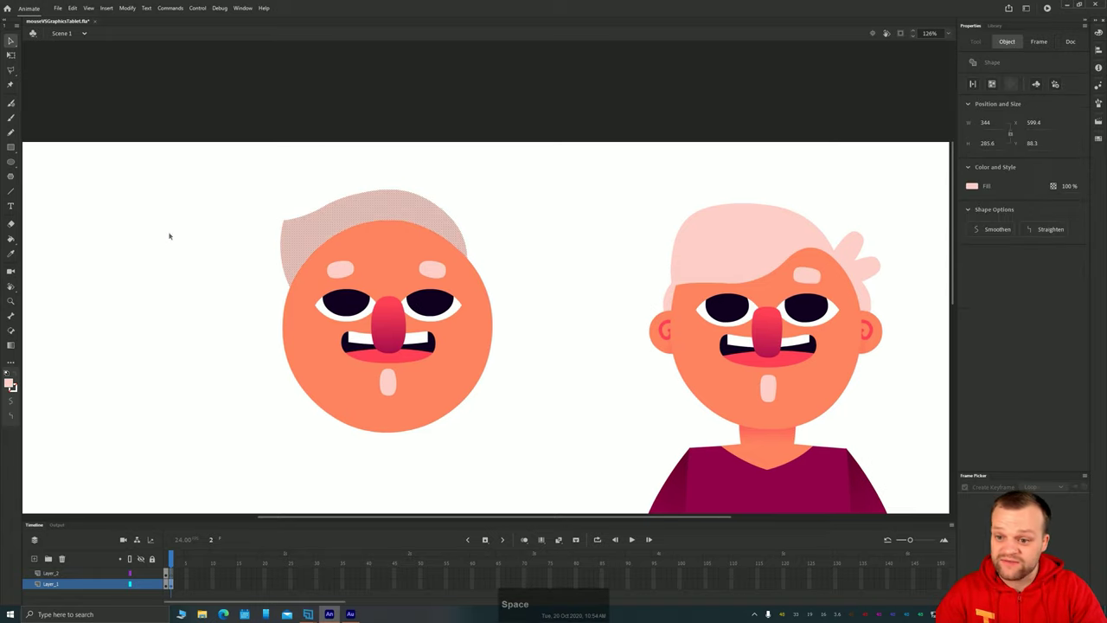
pyautogui.click(230, 276)
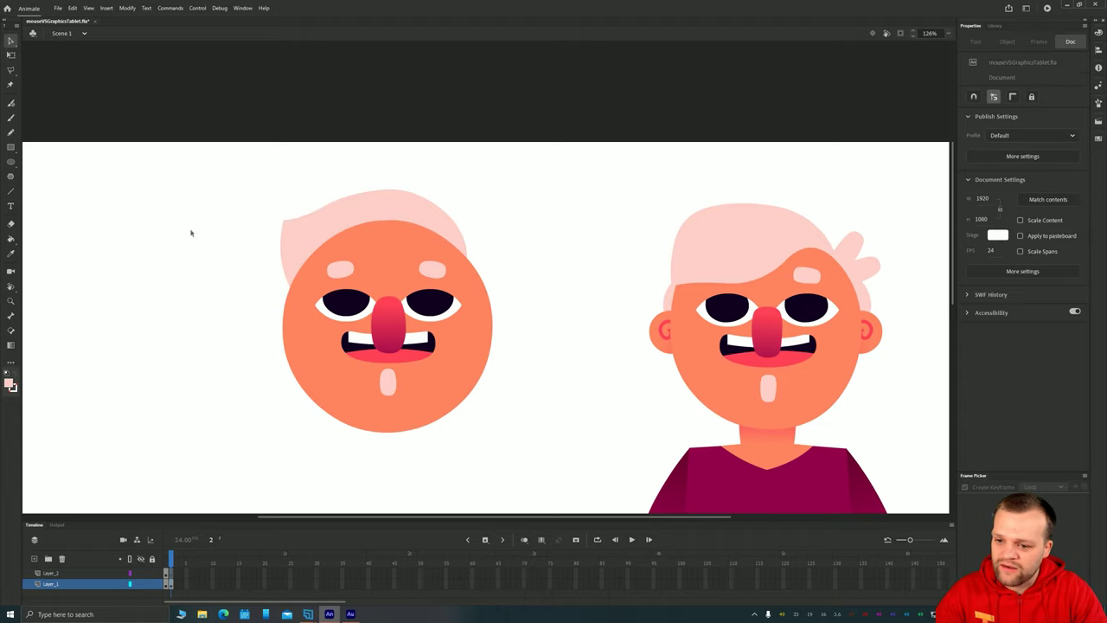
# Step: Convert the hair shape to a symbol named hairTop and send it to the back
pyautogui.click(327, 222)
pyautogui.press('F8')
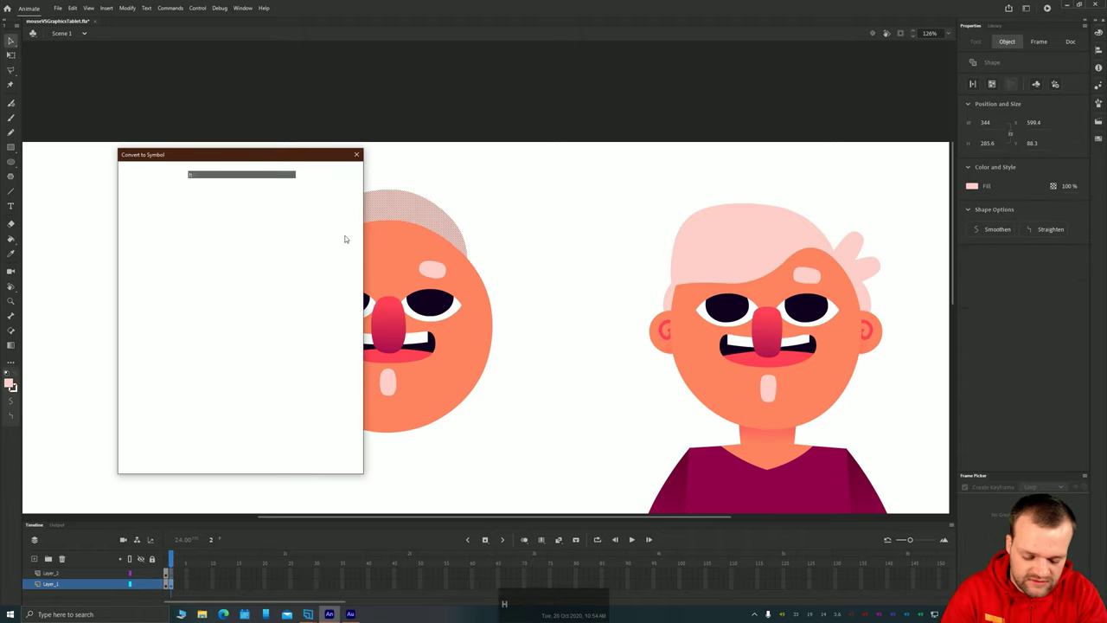
pyautogui.write('hairTop')
pyautogui.press('Return')
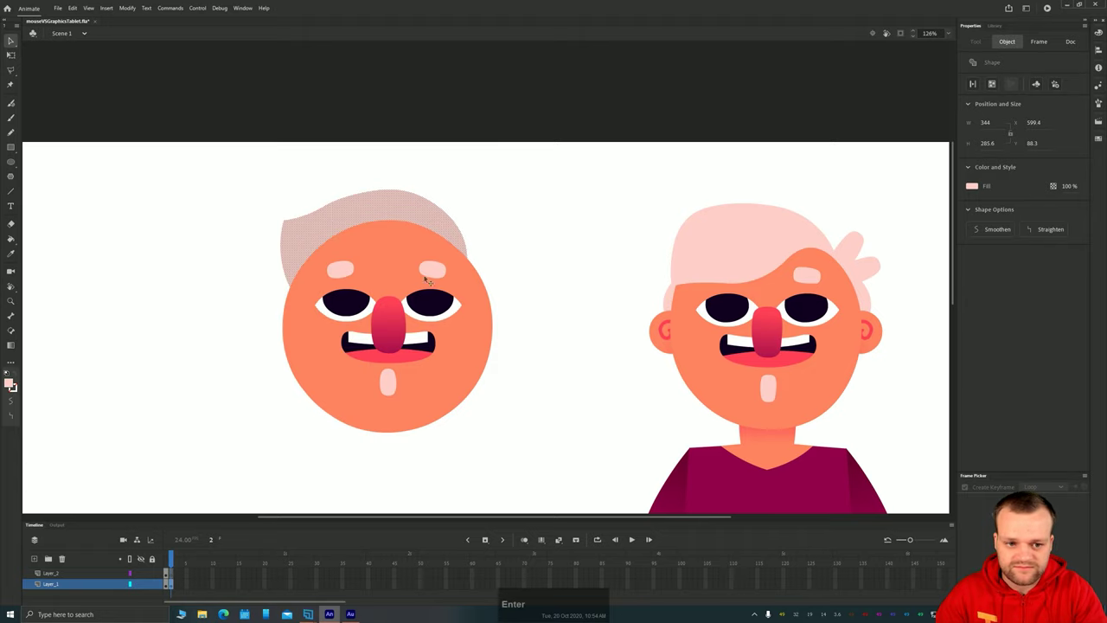
pyautogui.hotkey('ctrl', 'shift', 'Down')
pyautogui.click(183, 307)
# Step: Draw a pale pink oval about 50 by 91 px beside the head and convert it to the graphic symbol hairTuft2
pyautogui.press('space')
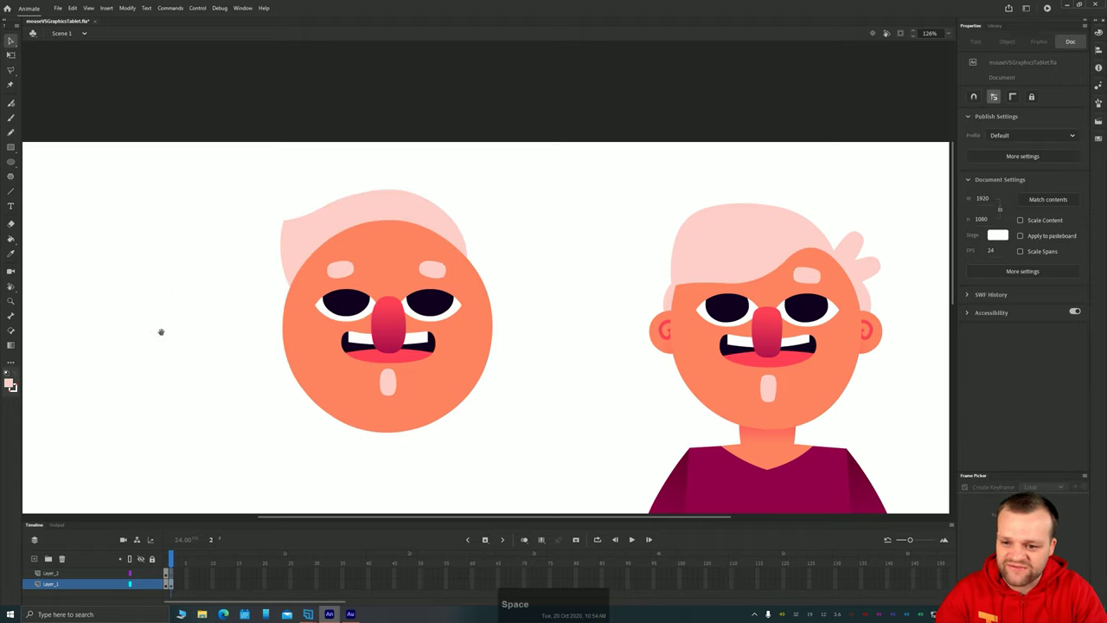
pyautogui.moveTo(161, 331); pyautogui.dragTo(172, 310)
pyautogui.click(12, 163)
pyautogui.moveTo(167, 253); pyautogui.dragTo(196, 300)
pyautogui.press('v')
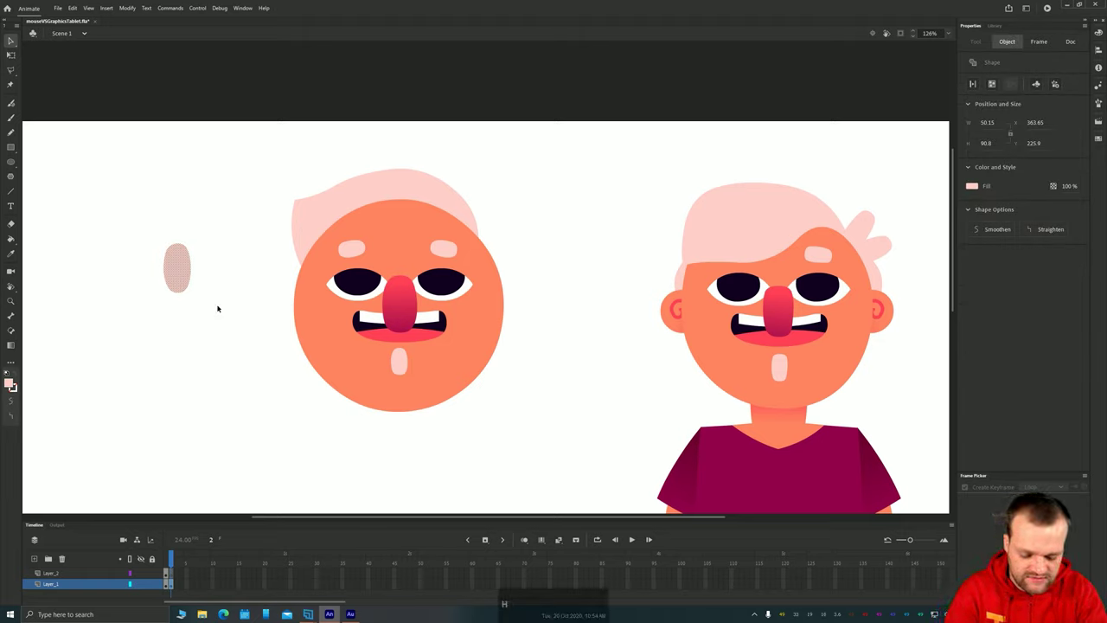
pyautogui.press('F8')
pyautogui.write('hairTuft')
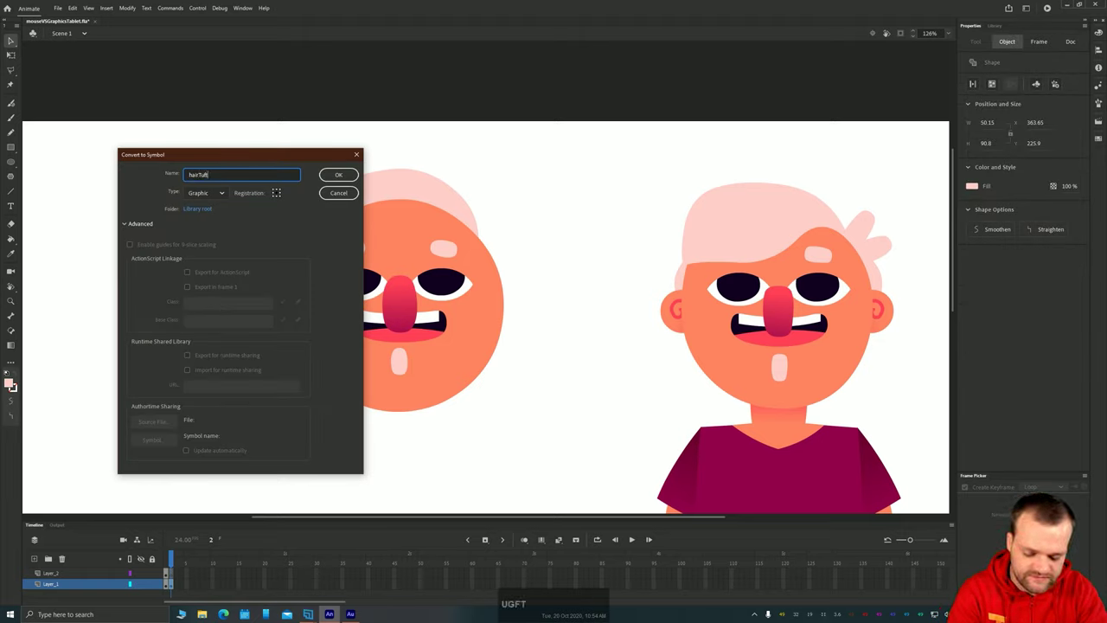
pyautogui.press('Return')
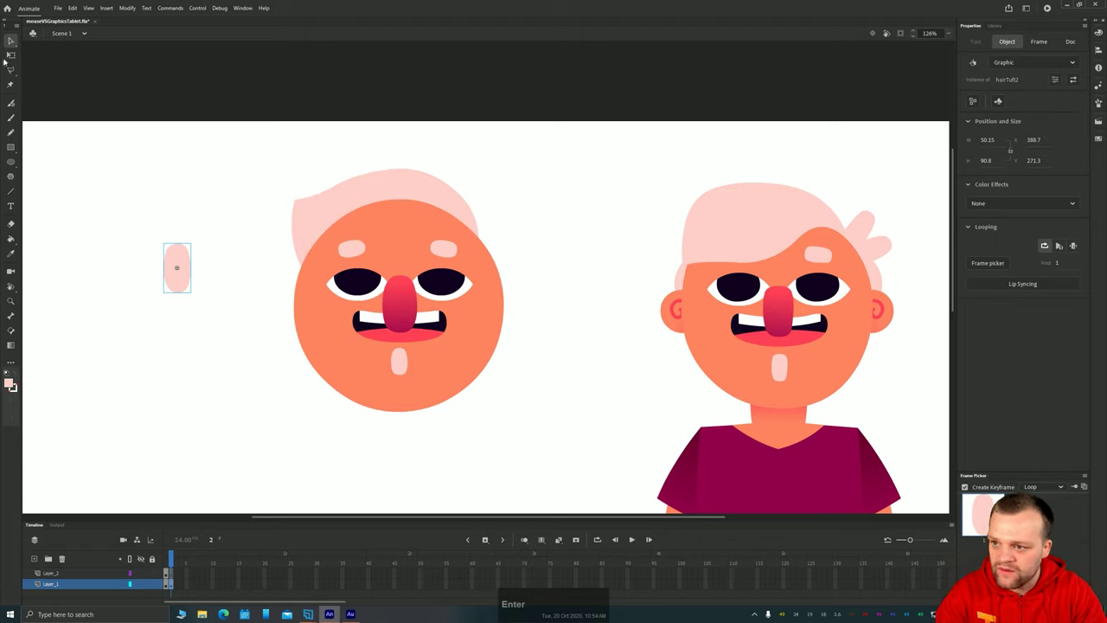
# Step: Shift the tuft's transformation point near its base, then place the tuft at the head's upper-right edge and tilt it outward
pyautogui.click(10, 55)
pyautogui.moveTo(177, 268); pyautogui.dragTo(178, 286)
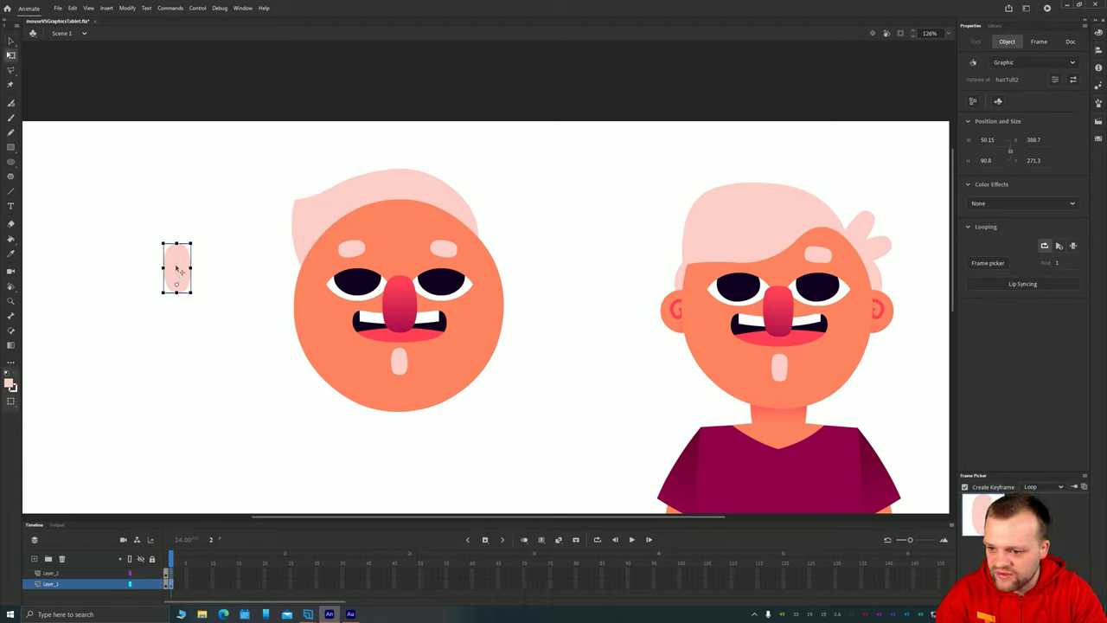
pyautogui.moveTo(326, 253); pyautogui.dragTo(543, 214)
pyautogui.press('Left')
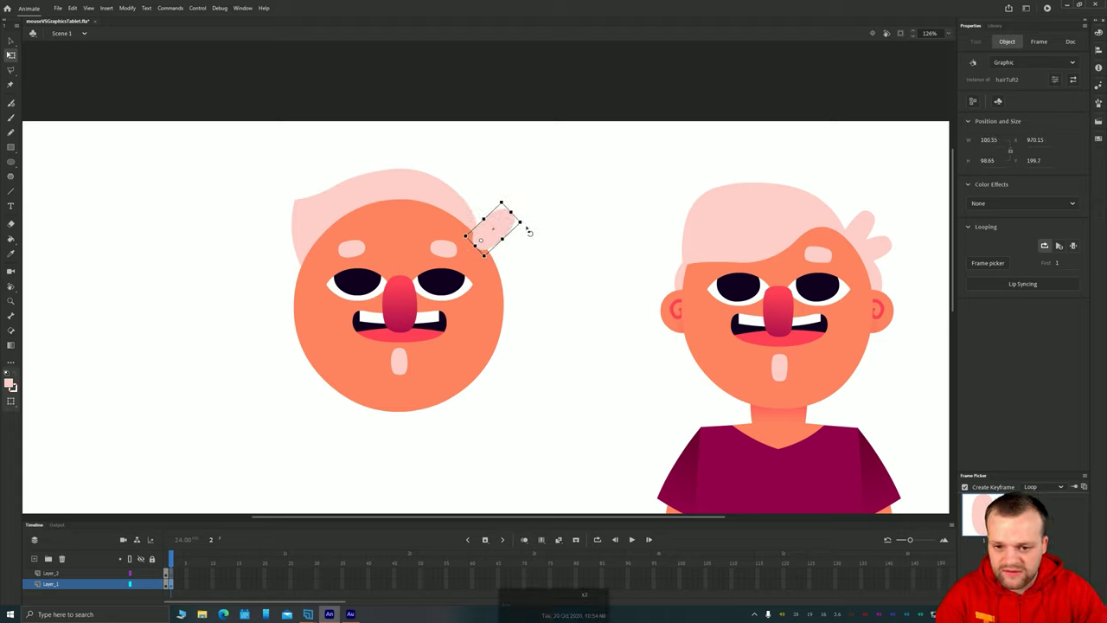
pyautogui.moveTo(502, 201); pyautogui.dragTo(495, 199)
# Step: Add a second copy of the hair tuft just below the first one and rotate it further outward
pyautogui.hotkey('ctrl', 'v')
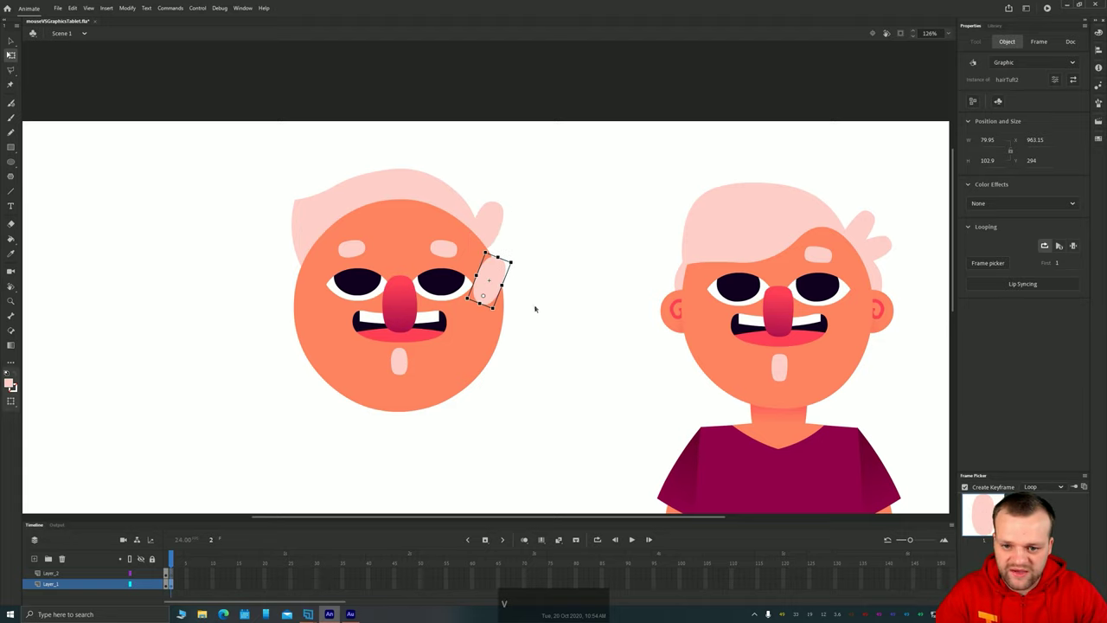
pyautogui.moveTo(516, 262)
pyautogui.mouseDown()
pyautogui.moveTo(519, 274)
pyautogui.moveTo(505, 260)
pyautogui.moveTo(505, 235)
pyautogui.moveTo(507, 253)
pyautogui.mouseUp()
pyautogui.click(561, 305)
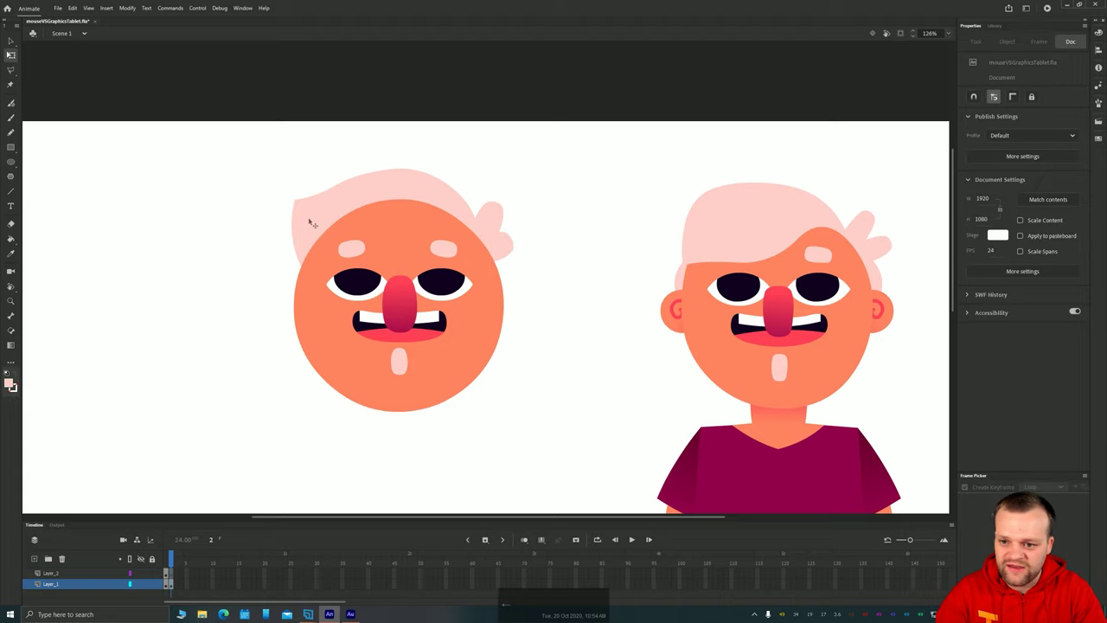
# Step: Duplicate the hairTop symbol beside the head, then shrink and rotate the copy to about 115 by 120 px
pyautogui.click(311, 223)
pyautogui.moveTo(353, 192); pyautogui.dragTo(136, 193)
pyautogui.press('space')
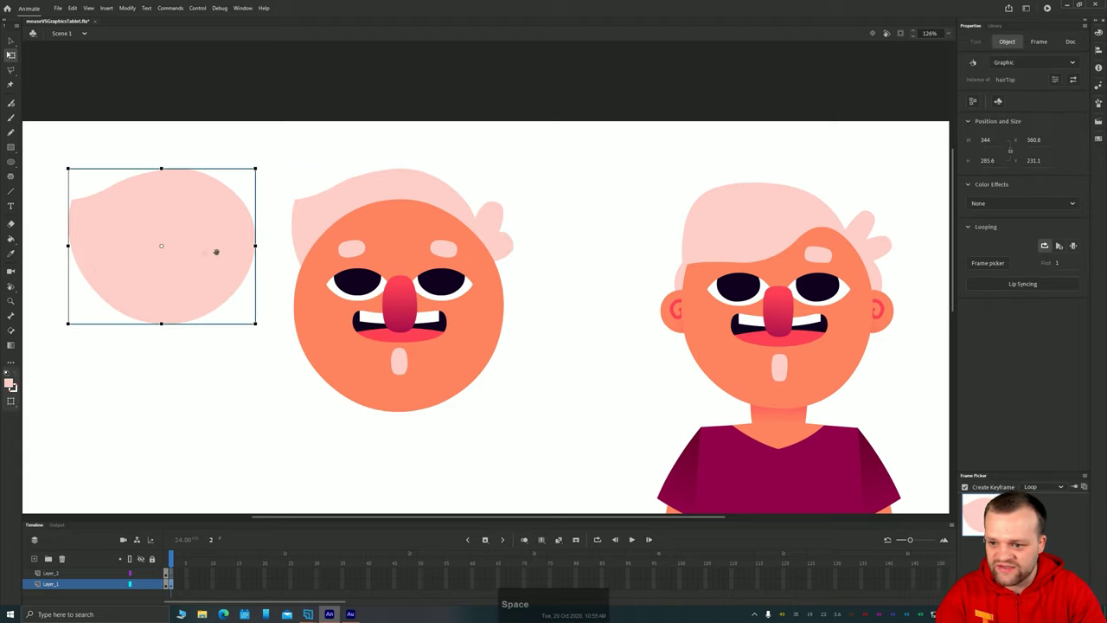
pyautogui.moveTo(217, 252); pyautogui.dragTo(303, 247)
pyautogui.moveTo(152, 161); pyautogui.dragTo(245, 295)
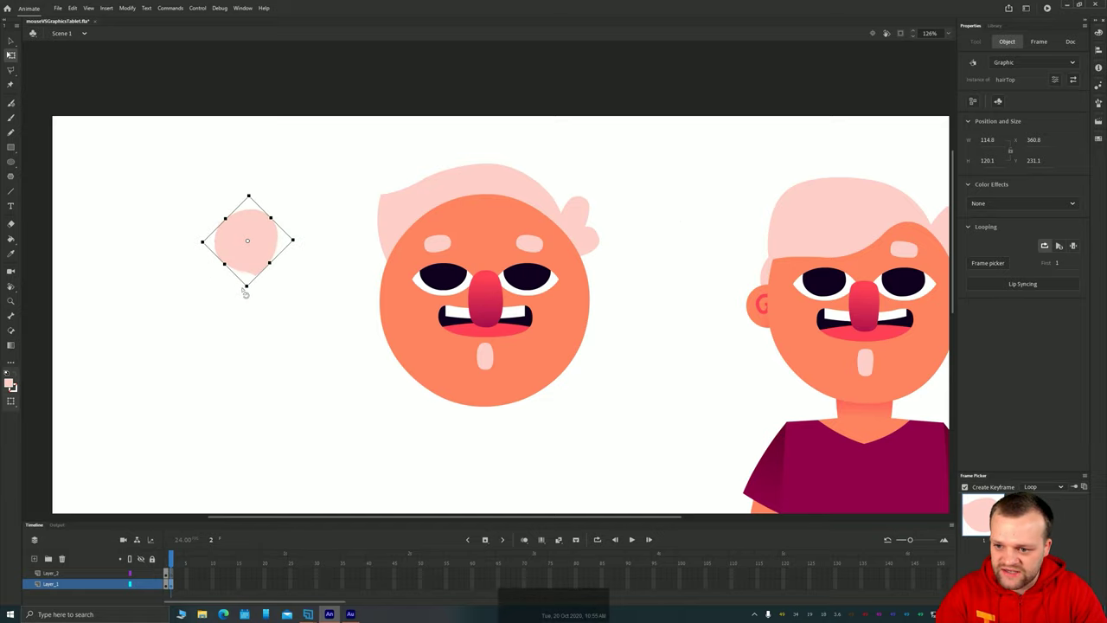
# Step: Place the small hair copy behind the head's left edge as side hair, rotated and scaled to about 128 by 153 px
pyautogui.moveTo(246, 249); pyautogui.dragTo(427, 291)
pyautogui.moveTo(352, 265); pyautogui.dragTo(350, 232)
pyautogui.hotkey('shift', 'Down')
pyautogui.hotkey('shift', 'Down')
pyautogui.hotkey('shift', 'Down')
pyautogui.hotkey('shift', 'Down')
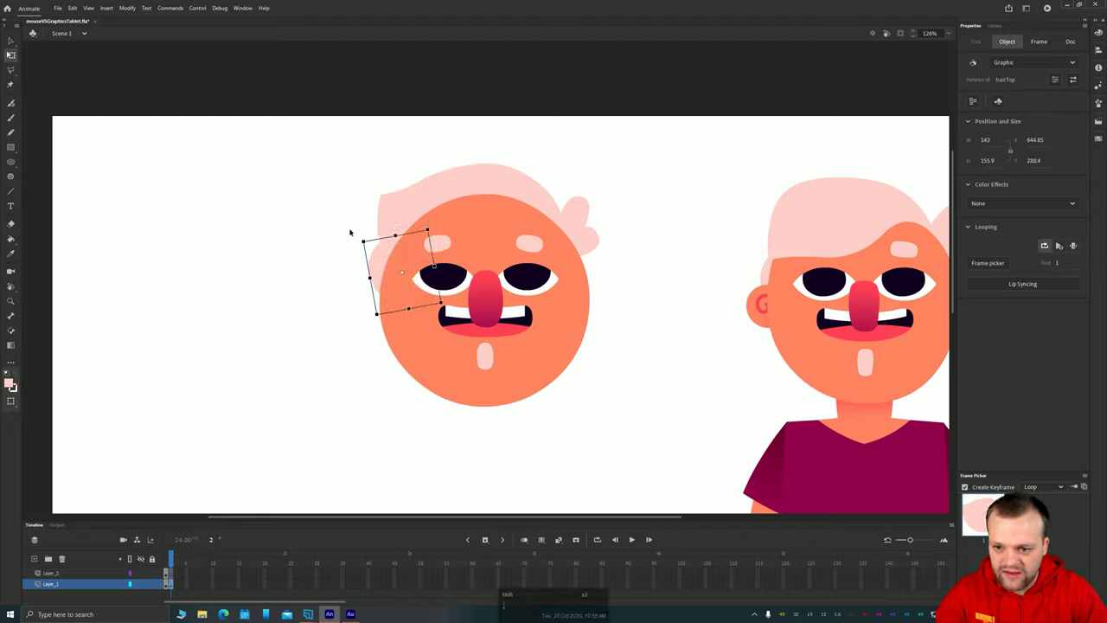
pyautogui.moveTo(370, 291); pyautogui.dragTo(377, 253)
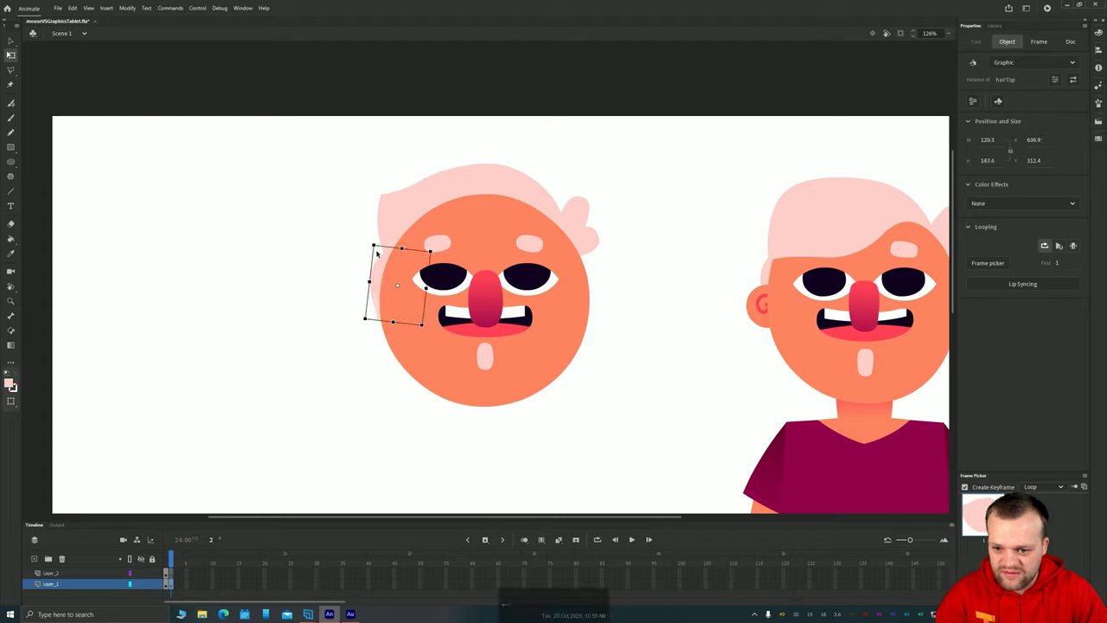
pyautogui.hotkey('shift', 'Left')
pyautogui.moveTo(362, 333); pyautogui.dragTo(358, 323)
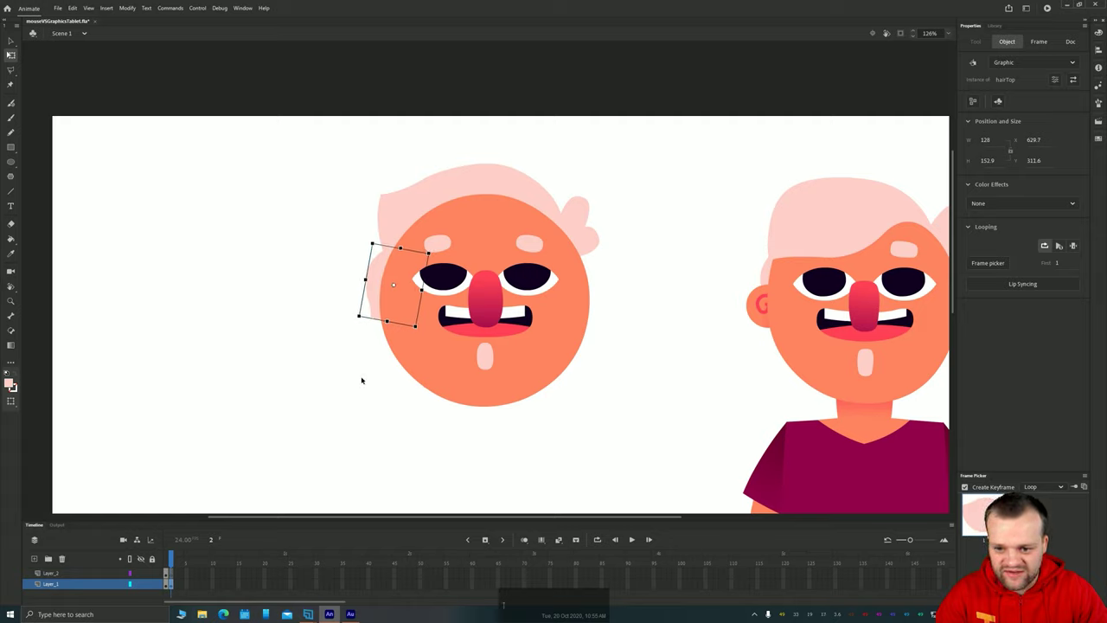
pyautogui.press('Left')
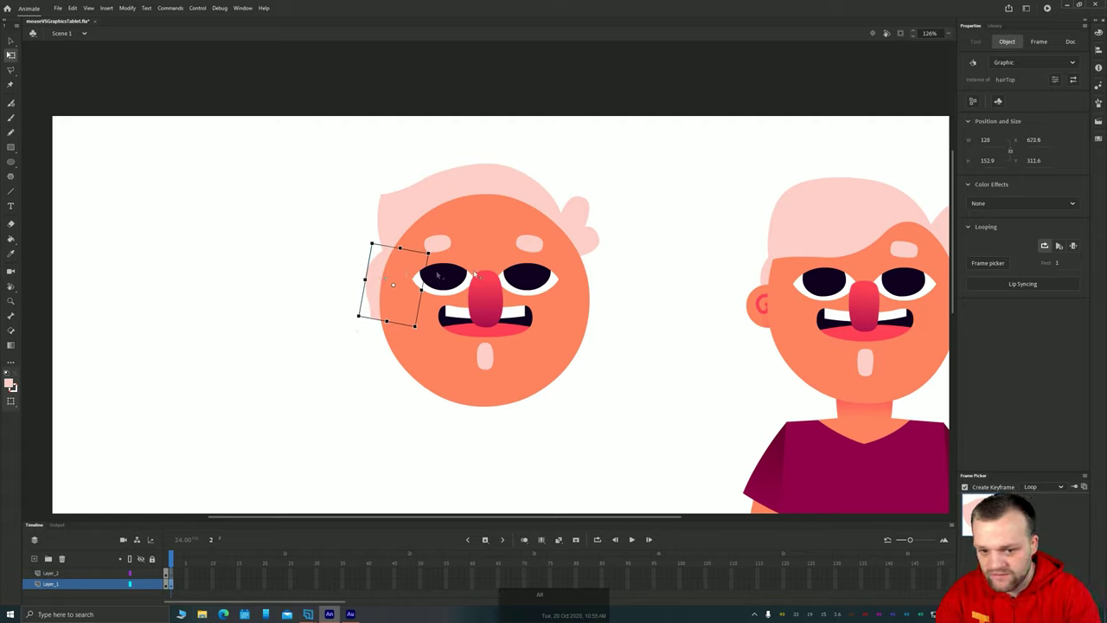
# Step: Duplicate the left side hair, flip the copy horizontally and place it behind the head's right edge
pyautogui.moveTo(388, 285); pyautogui.dragTo(627, 284)
pyautogui.click(126, 8)
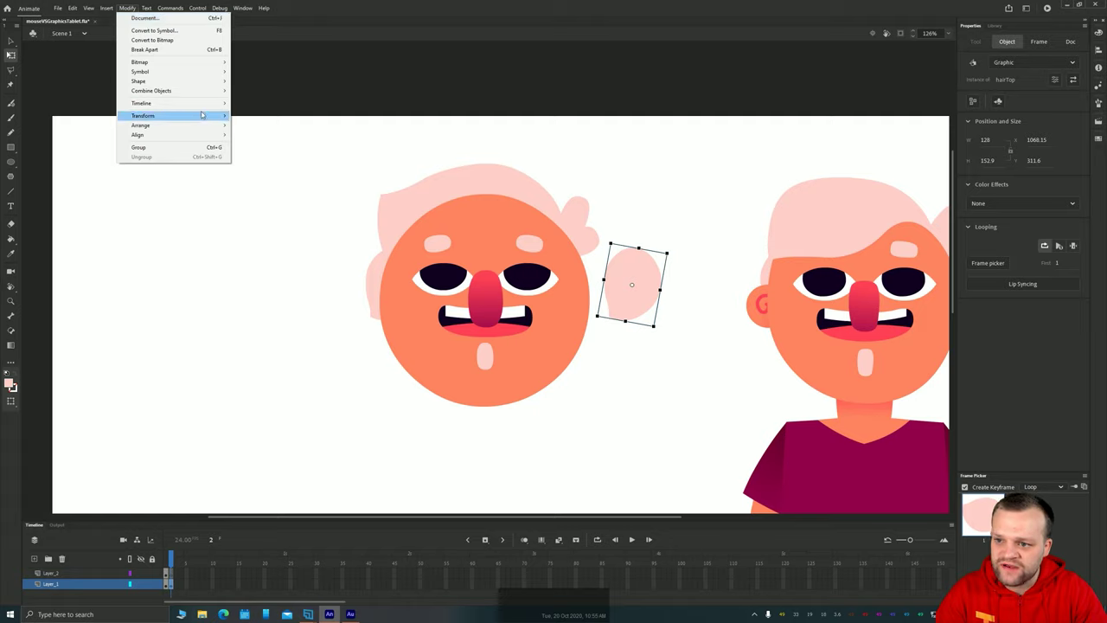
pyautogui.moveTo(230, 116)
pyautogui.click(256, 208)
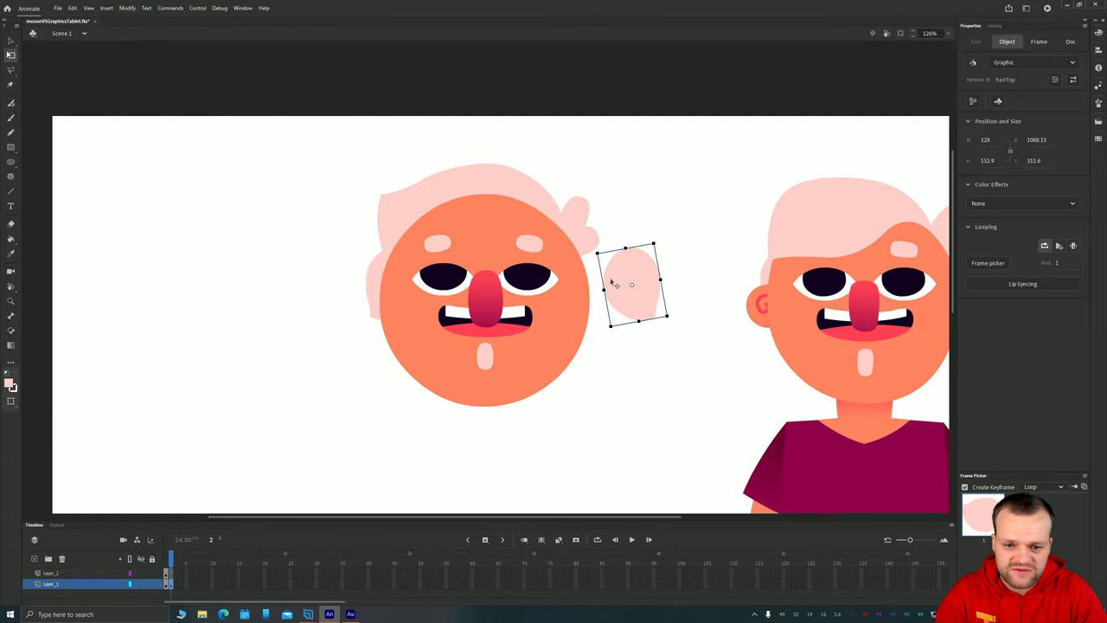
pyautogui.moveTo(608, 283)
pyautogui.mouseDown()
pyautogui.moveTo(586, 277)
pyautogui.moveTo(606, 285)
pyautogui.mouseUp()
pyautogui.hotkey('ctrl', 'shift', 'Down')
pyautogui.hotkey('shift', 'Left')
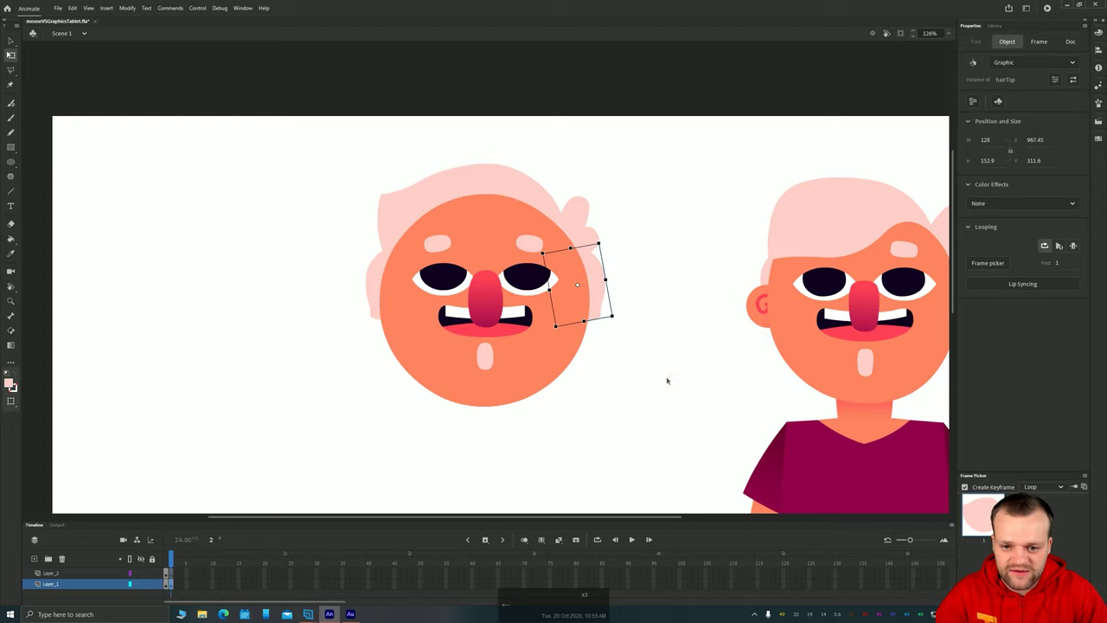
pyautogui.click(655, 385)
pyautogui.press('space')
pyautogui.moveTo(658, 385); pyautogui.dragTo(603, 340)
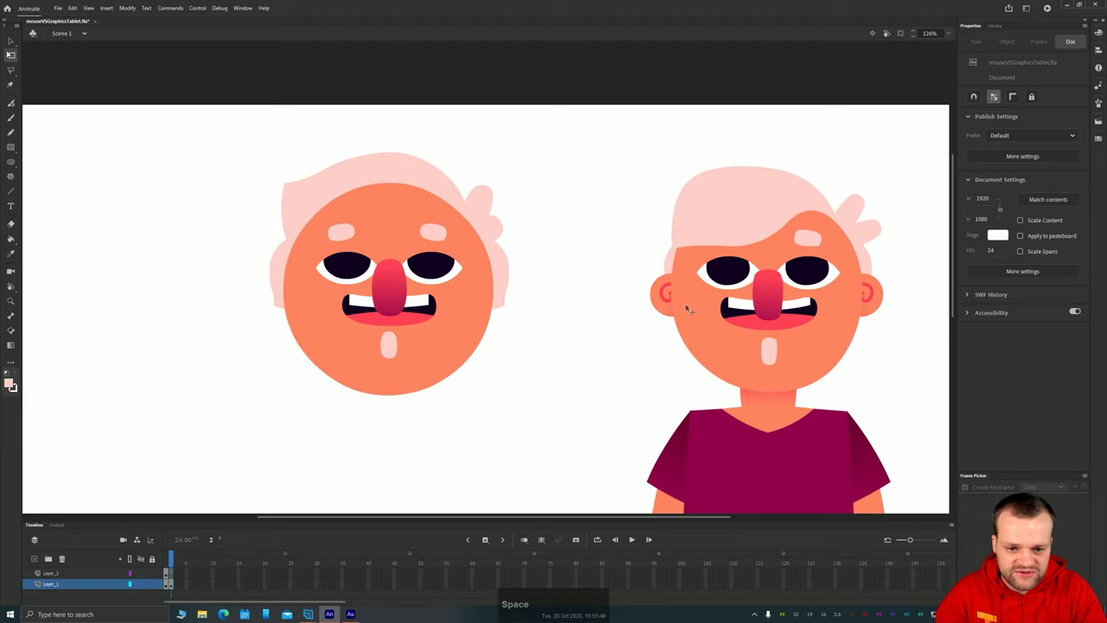
# Step: Duplicate the head circle to its left, break the copy apart and scale it down to a small circle
pyautogui.moveTo(228, 366); pyautogui.dragTo(353, 359)
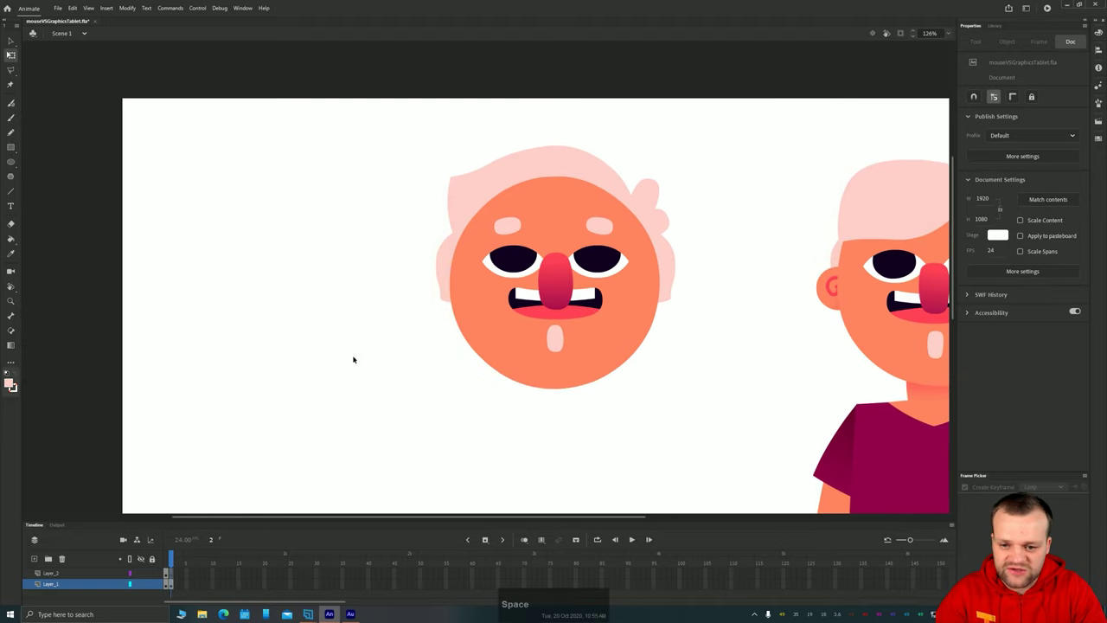
pyautogui.click(474, 319)
pyautogui.moveTo(282, 316); pyautogui.dragTo(239, 320)
pyautogui.hotkey('ctrl', 'b')
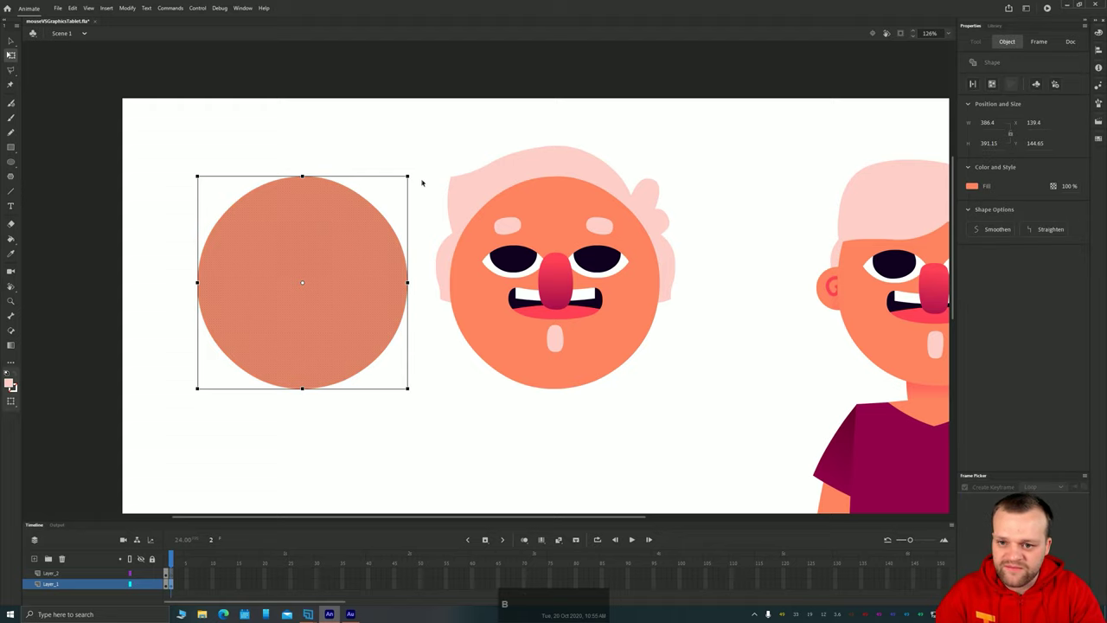
pyautogui.moveTo(401, 182); pyautogui.dragTo(323, 245)
pyautogui.click(254, 347)
pyautogui.press('space')
pyautogui.moveTo(253, 347); pyautogui.dragTo(218, 347)
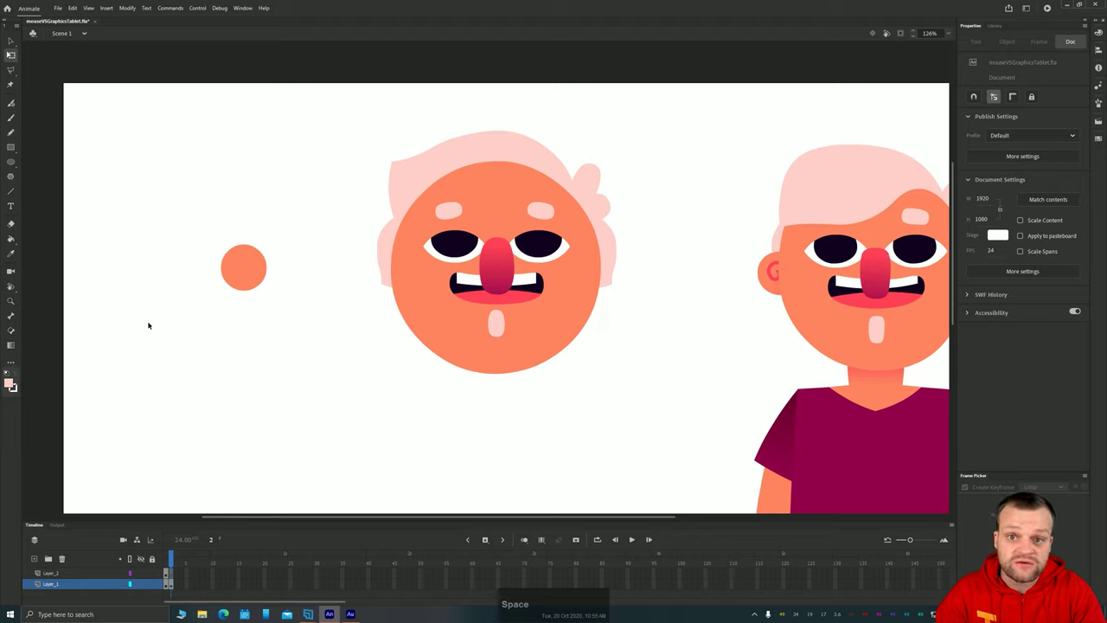
# Step: Convert the small orange circle beside the head to a symbol named ear2 and open the symbol for editing
pyautogui.click(247, 290)
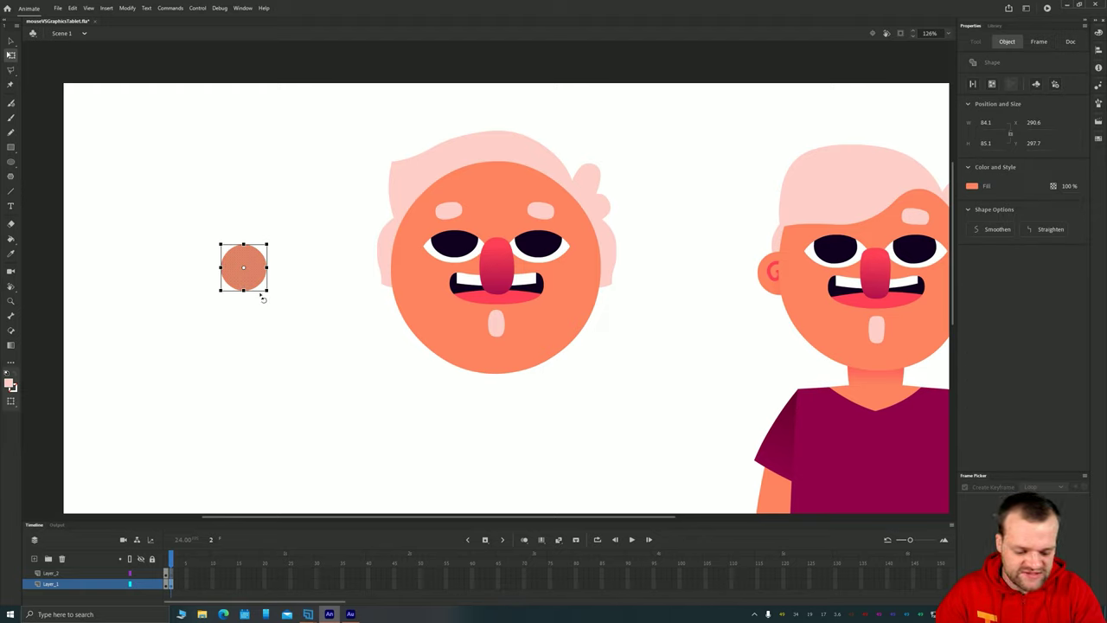
pyautogui.press('F8')
pyautogui.write('ear2')
pyautogui.press('Return')
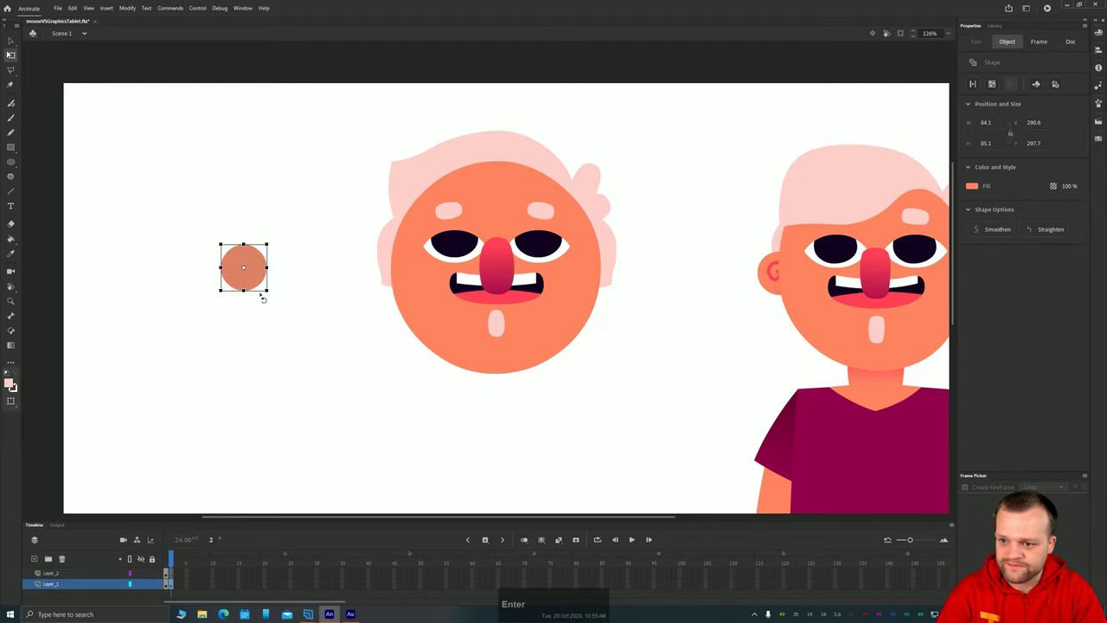
pyautogui.doubleClick(258, 275)
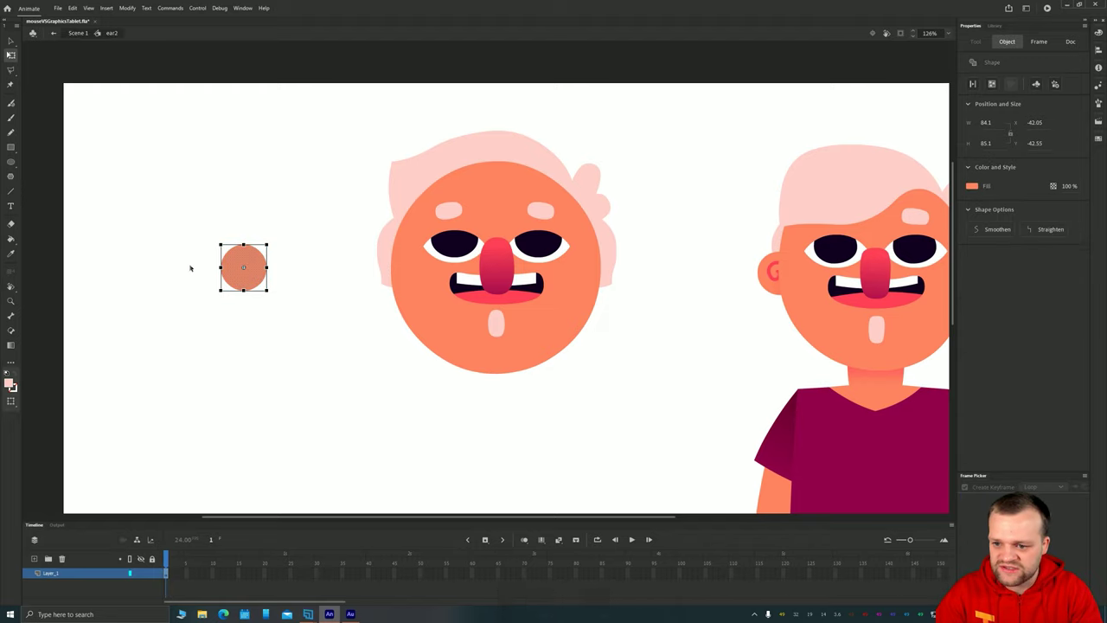
# Step: Add a new layer above the ear circle and set the Pencil tool to Smooth mode with smoothing 100
pyautogui.scroll(7, 224, 355)
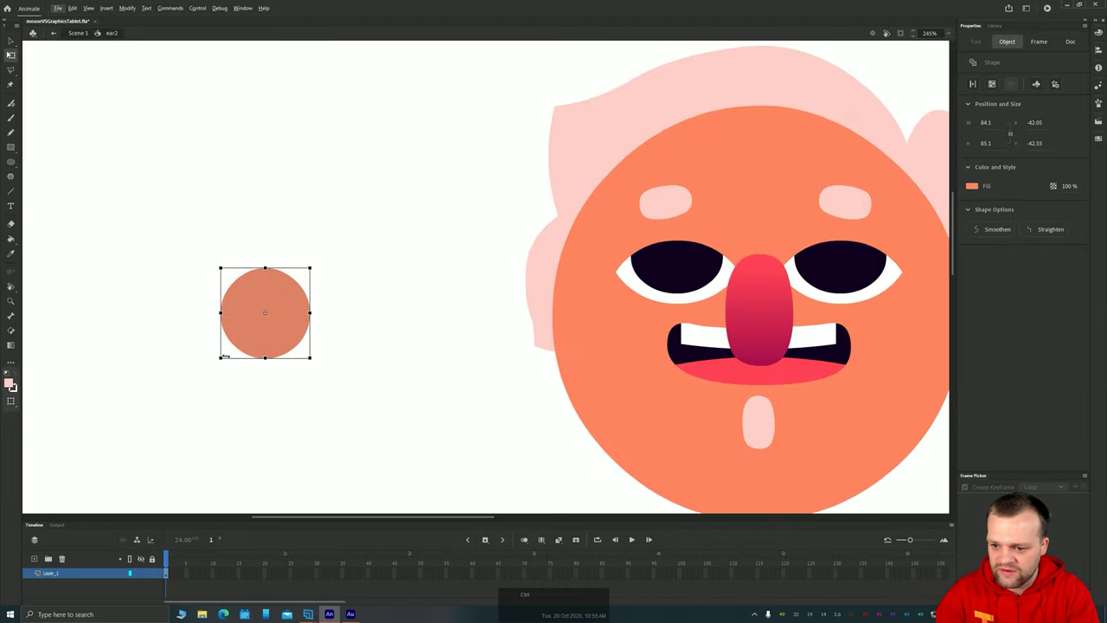
pyautogui.press('space')
pyautogui.moveTo(229, 294); pyautogui.dragTo(363, 331)
pyautogui.click(196, 432)
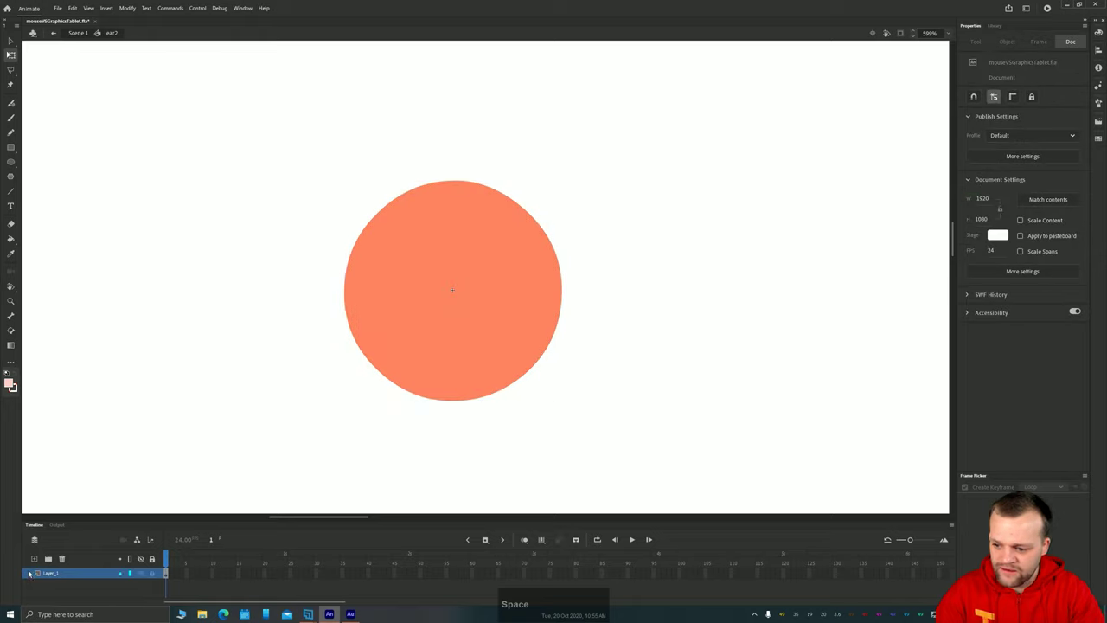
pyautogui.click(34, 559)
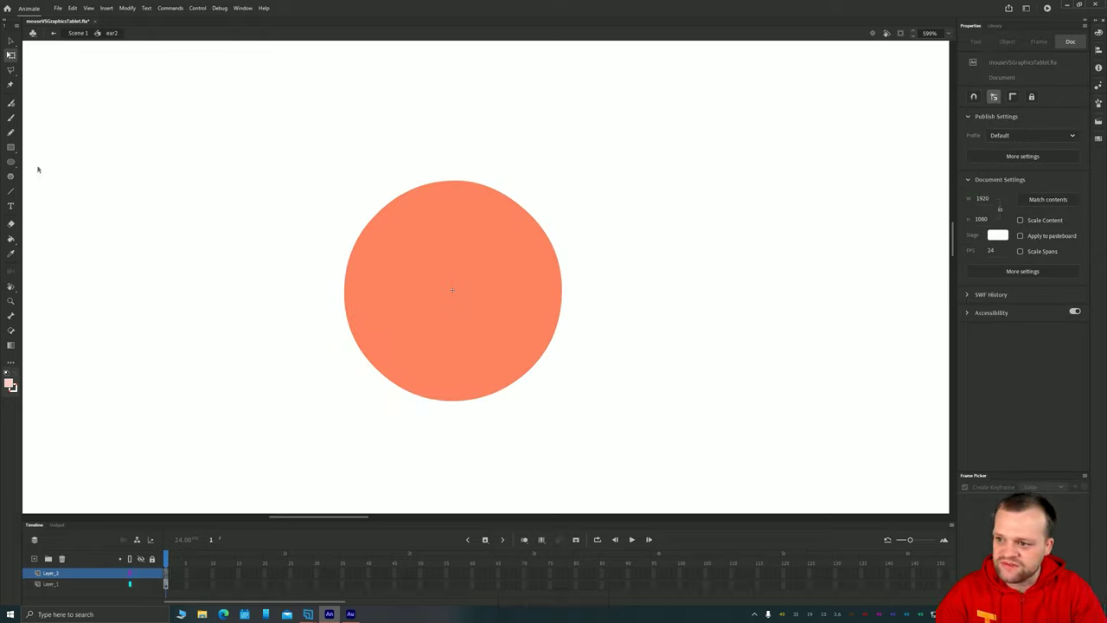
pyautogui.click(15, 133)
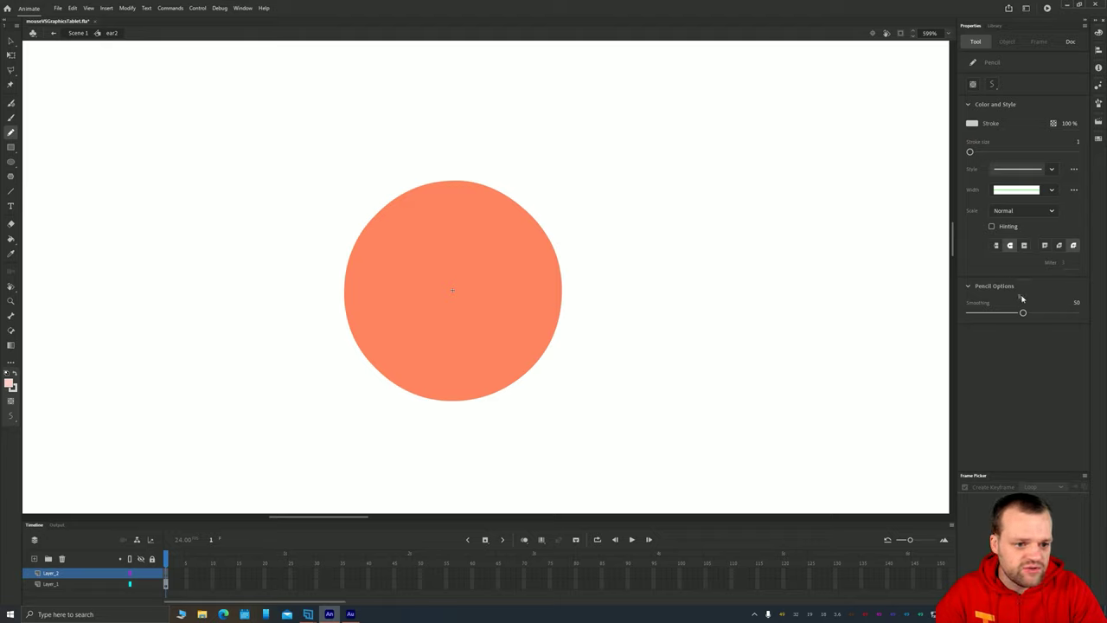
pyautogui.moveTo(1029, 317); pyautogui.dragTo(1089, 316)
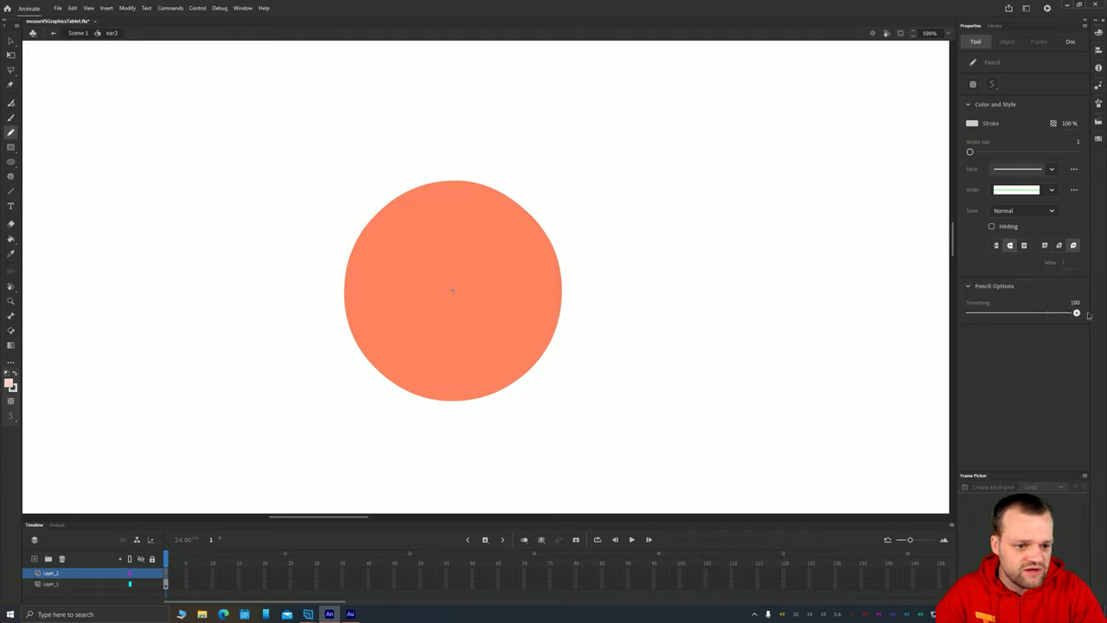
pyautogui.click(992, 84)
pyautogui.click(1008, 105)
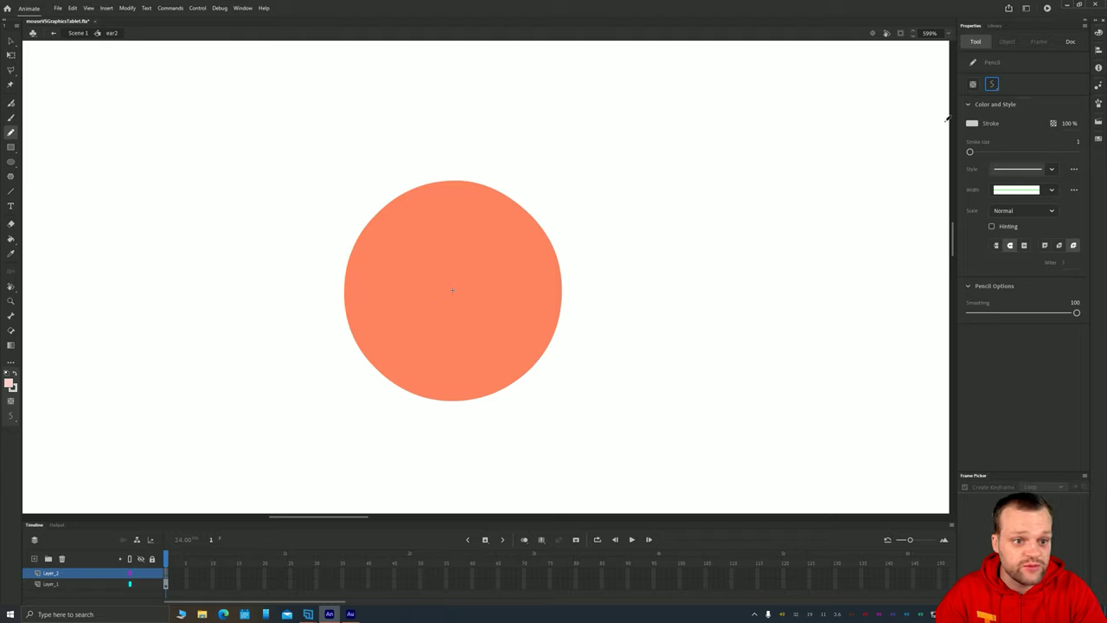
# Step: Set the stroke colour to the pinkish-red tutorial swatch and the fill to none
pyautogui.click(12, 388)
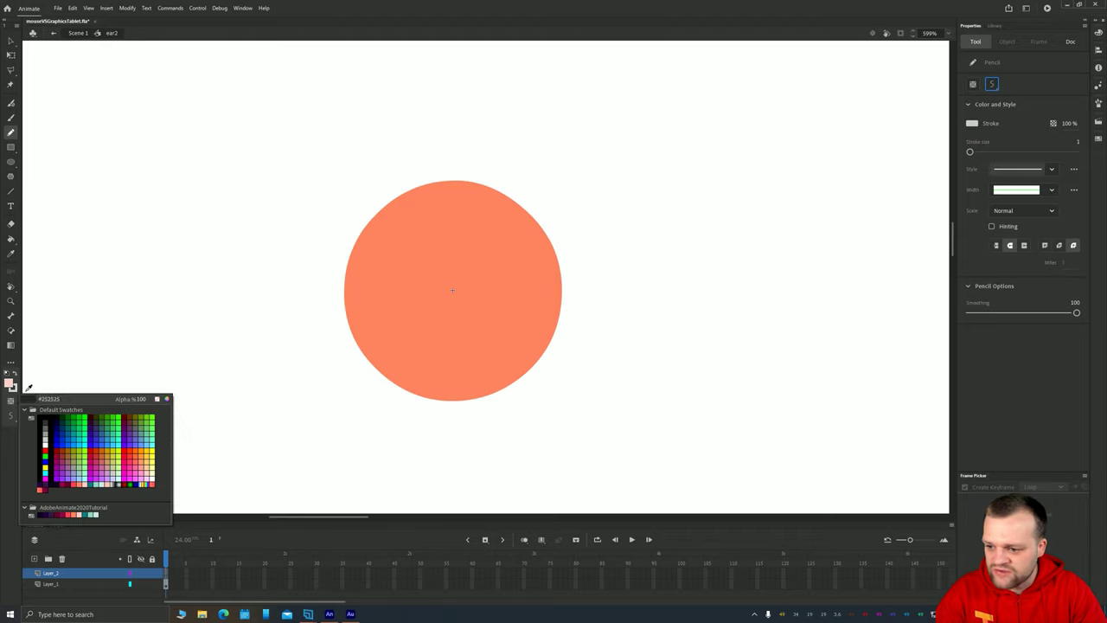
pyautogui.click(72, 514)
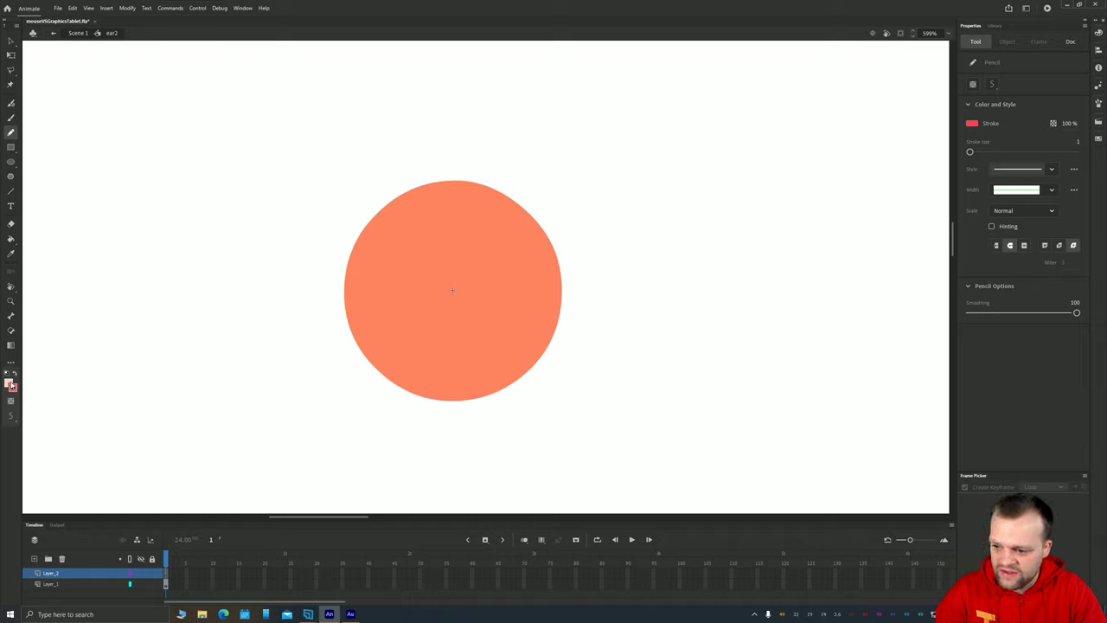
pyautogui.click(12, 386)
pyautogui.click(160, 404)
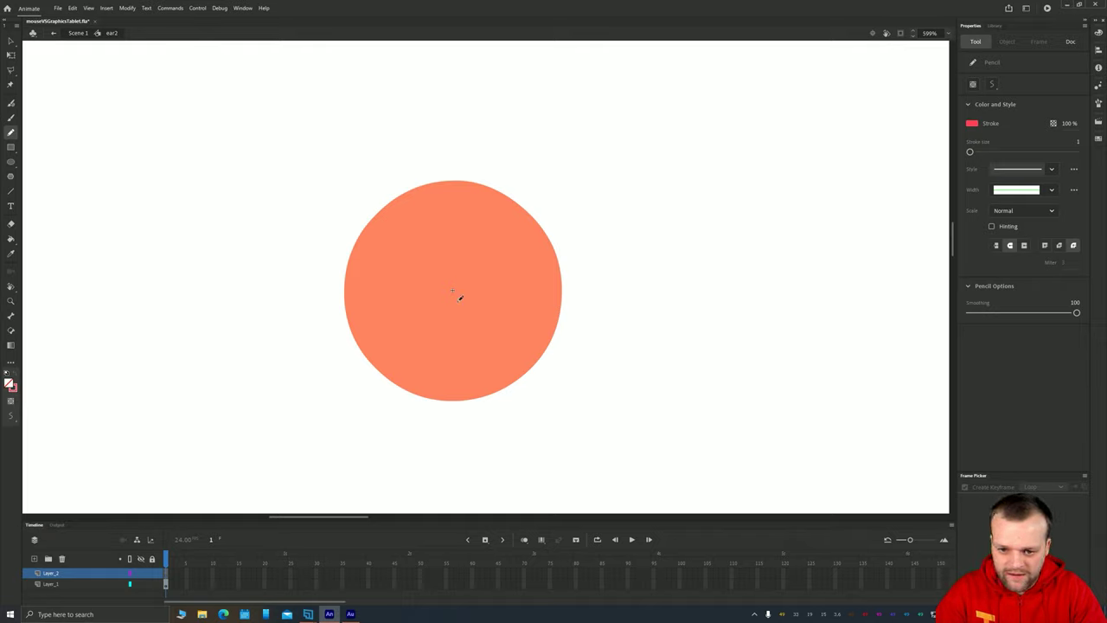
# Step: Draw a freehand spiral inside the ear circle with the Pencil at stroke size 6, replacing the thin trial spiral
pyautogui.moveTo(513, 289); pyautogui.dragTo(503, 257)
pyautogui.moveTo(434, 236)
pyautogui.mouseDown()
pyautogui.moveTo(402, 263)
pyautogui.moveTo(408, 309)
pyautogui.moveTo(451, 332)
pyautogui.moveTo(477, 299)
pyautogui.moveTo(451, 293)
pyautogui.mouseUp()
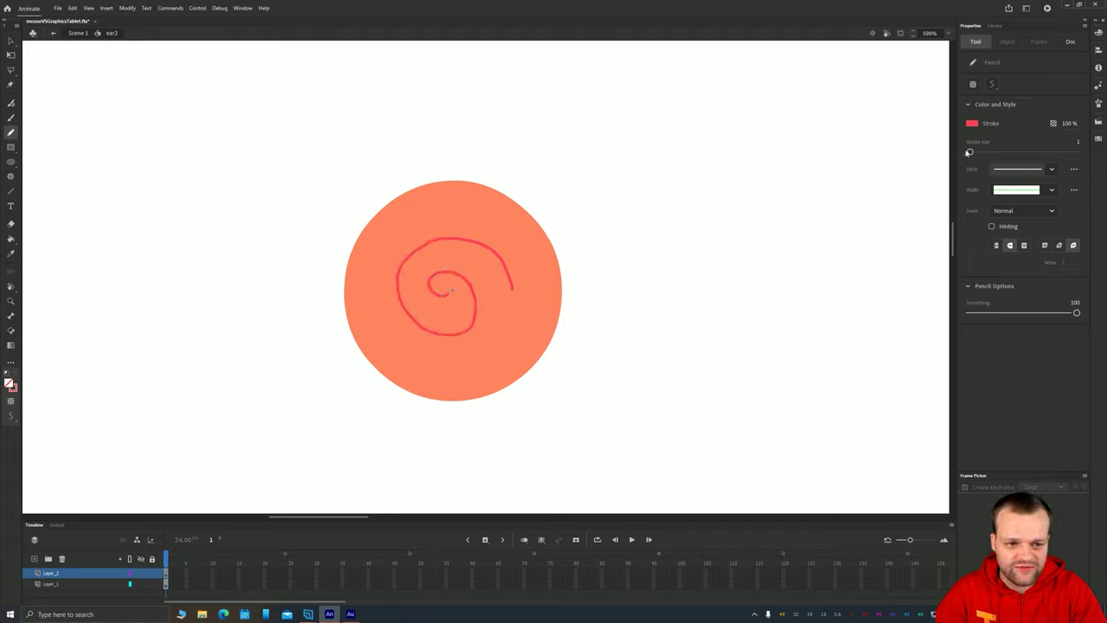
pyautogui.moveTo(969, 152); pyautogui.dragTo(974, 153)
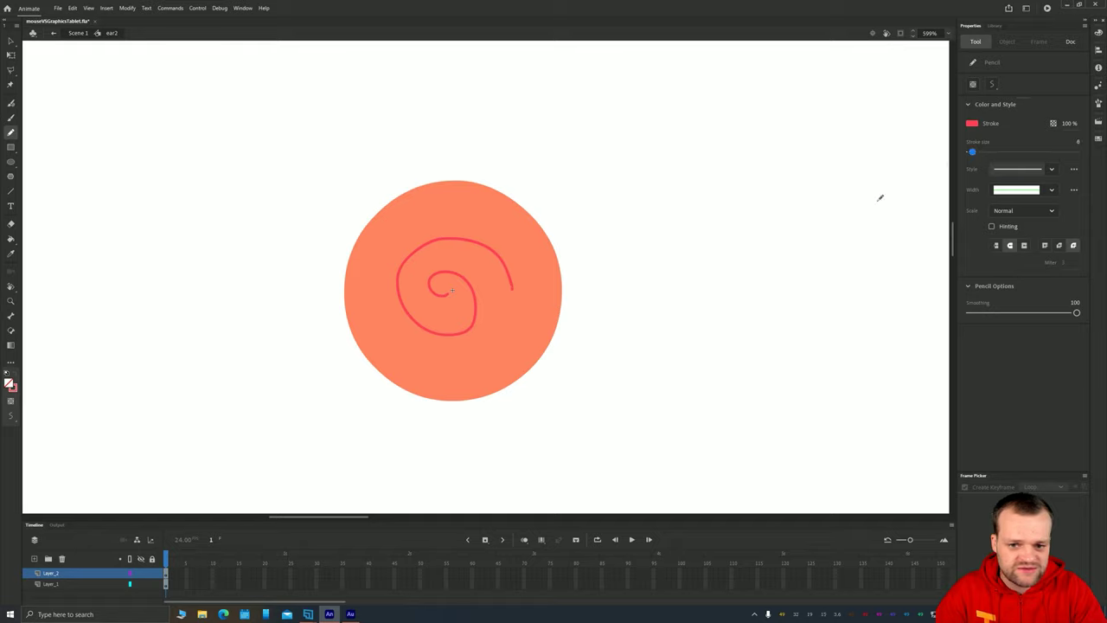
pyautogui.hotkey('ctrl', 'z')
pyautogui.moveTo(511, 292)
pyautogui.mouseDown()
pyautogui.moveTo(499, 257)
pyautogui.moveTo(466, 236)
pyautogui.moveTo(430, 237)
pyautogui.moveTo(406, 260)
pyautogui.moveTo(404, 298)
pyautogui.moveTo(424, 324)
pyautogui.moveTo(464, 325)
pyautogui.moveTo(473, 303)
pyautogui.moveTo(439, 279)
pyautogui.mouseUp()
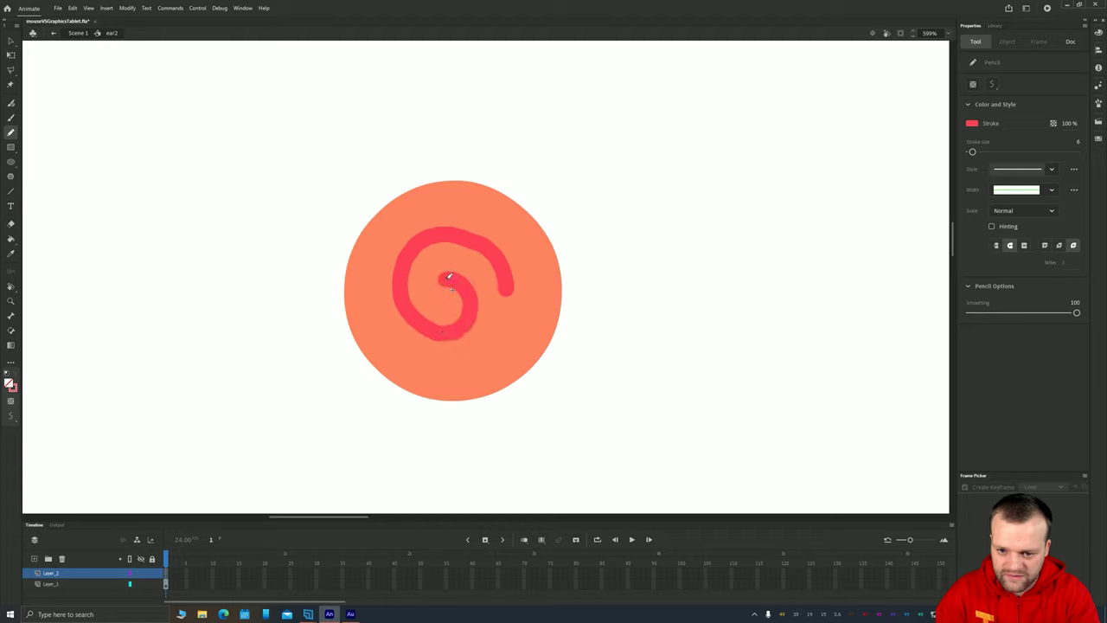
# Step: Reshape the spiral's curves and ends into a rounder form about 42 by 39 px and nudge it slightly down
pyautogui.click(11, 41)
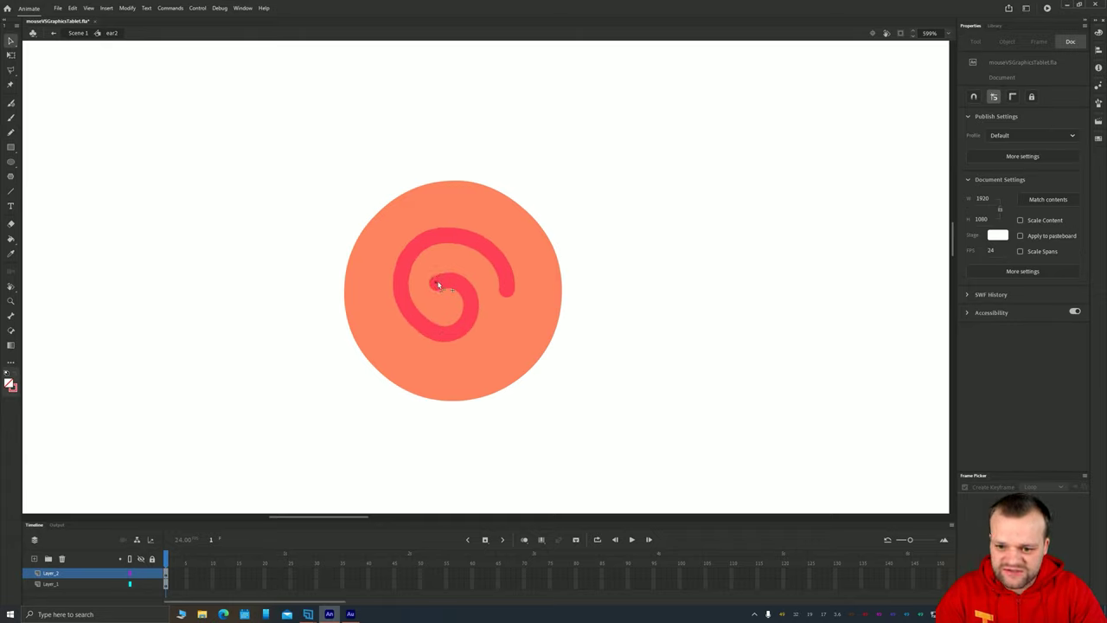
pyautogui.click(448, 293)
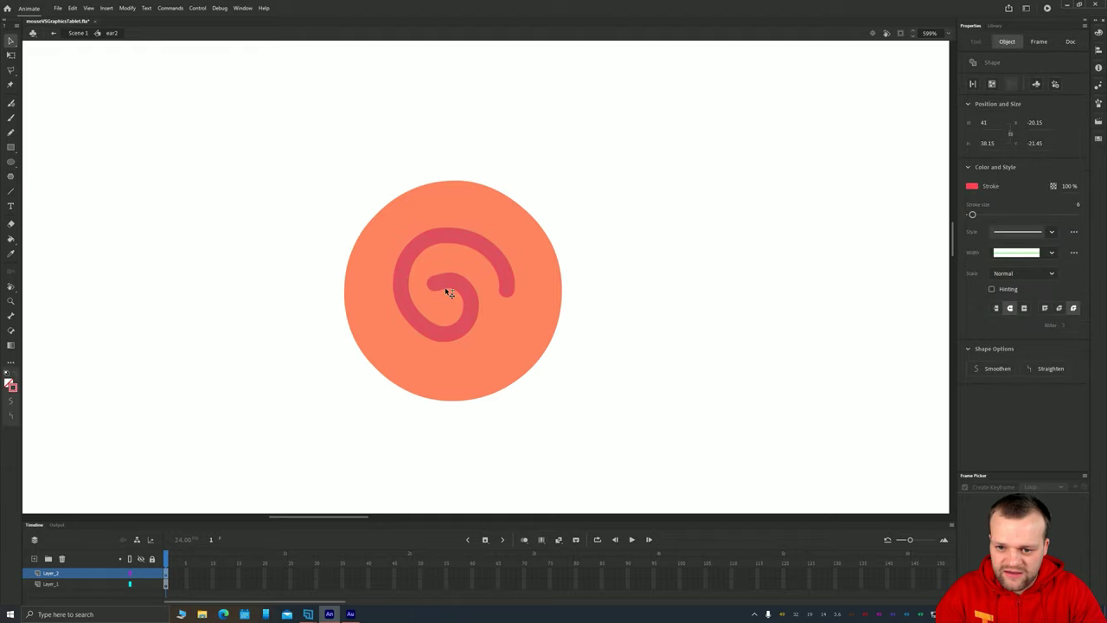
pyautogui.click(271, 330)
pyautogui.moveTo(405, 270); pyautogui.dragTo(404, 269)
pyautogui.moveTo(481, 244); pyautogui.dragTo(476, 251)
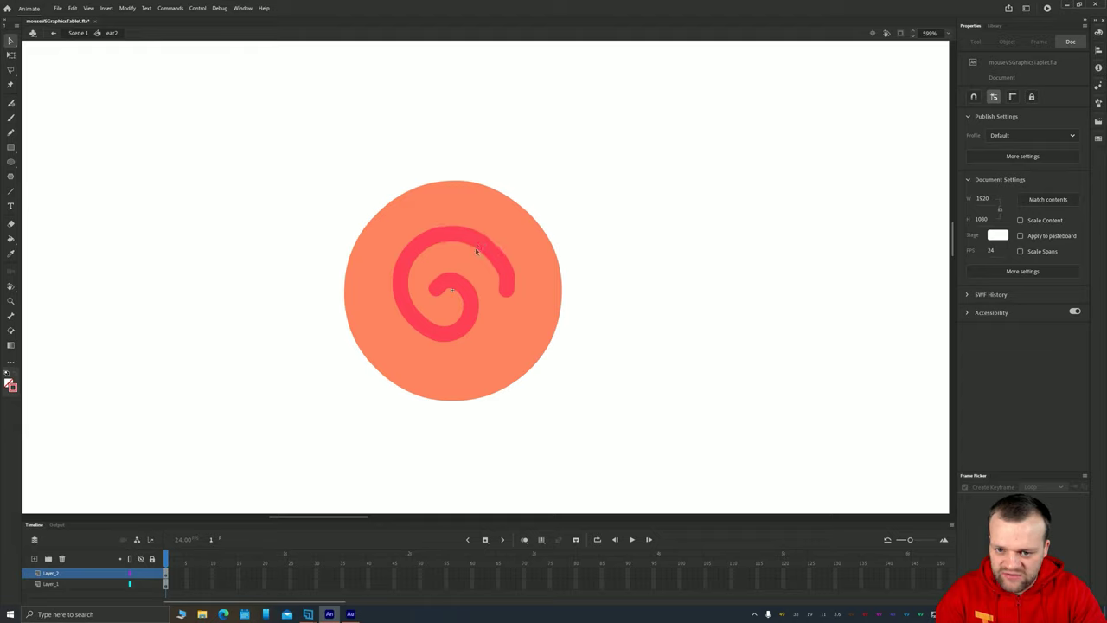
pyautogui.moveTo(421, 325); pyautogui.dragTo(417, 327)
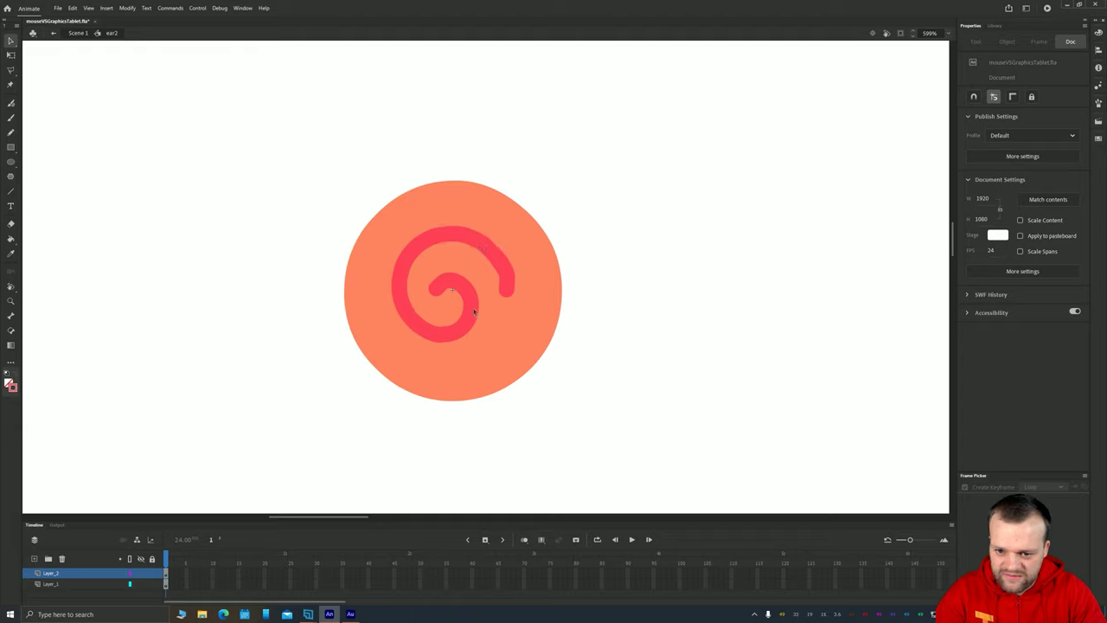
pyautogui.moveTo(510, 296); pyautogui.dragTo(508, 297)
pyautogui.click(431, 334)
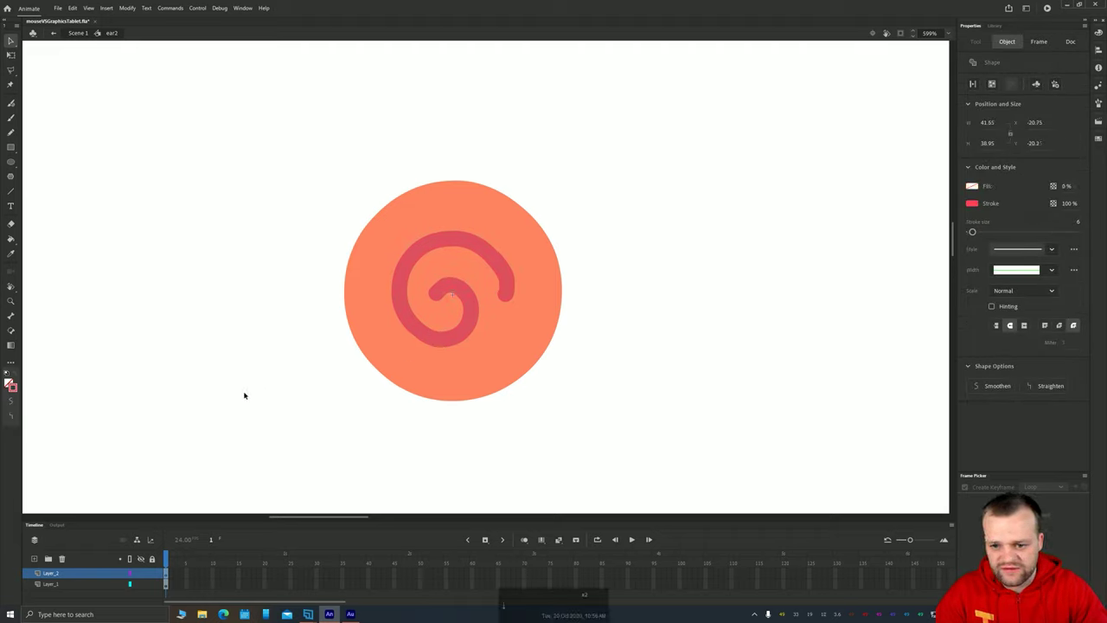
# Step: Give the ear circle a linear gradient fill running from orange to pinkish red
pyautogui.click(376, 279)
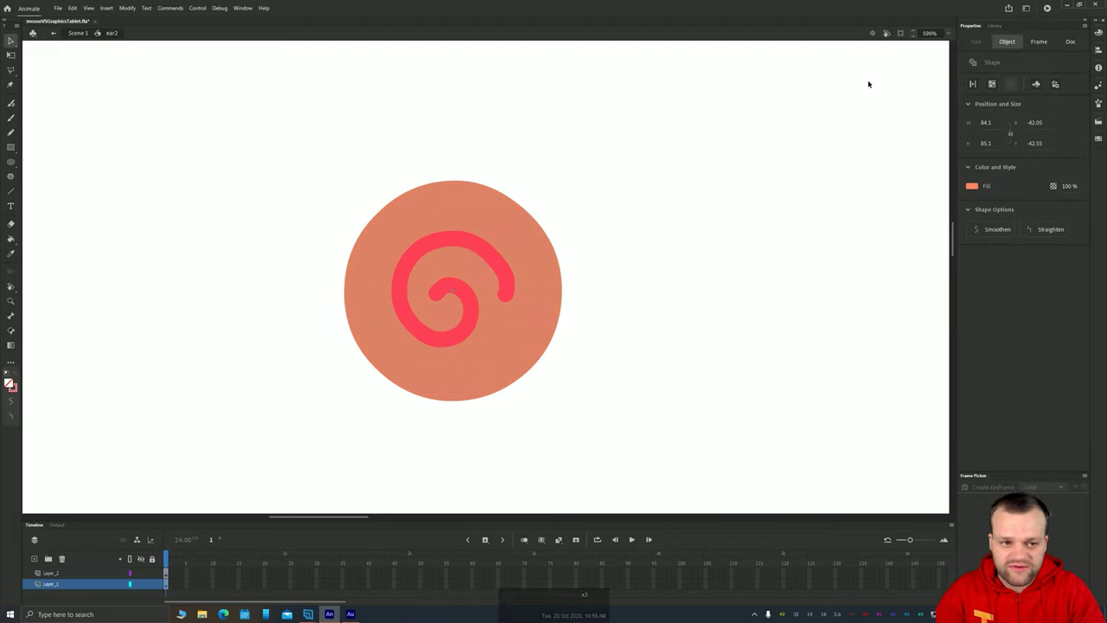
pyautogui.click(1099, 33)
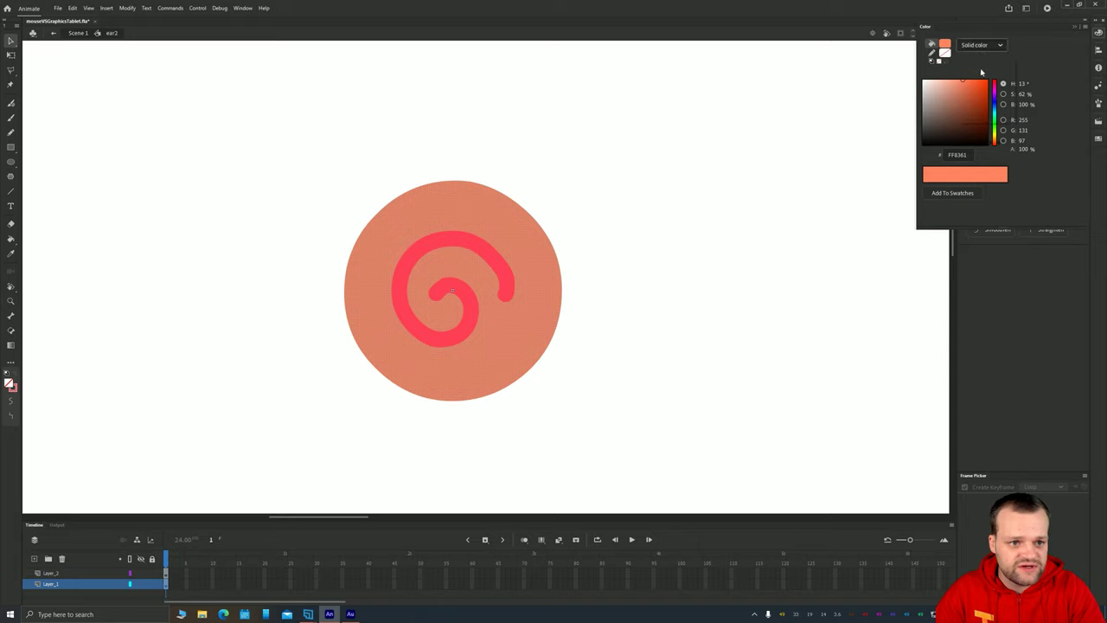
pyautogui.click(979, 45)
pyautogui.click(980, 90)
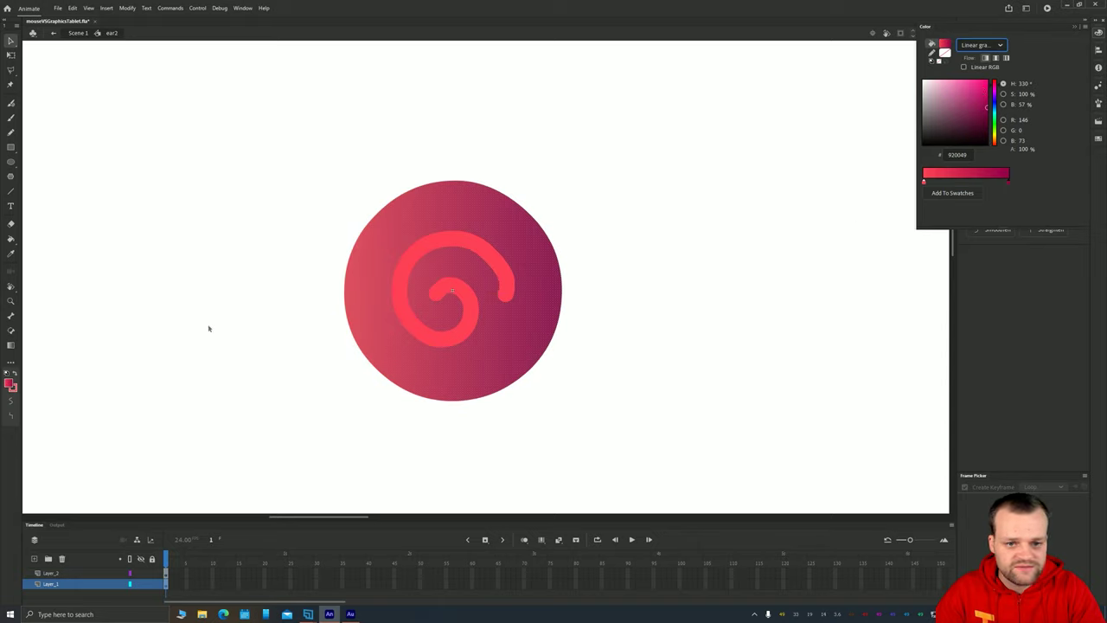
pyautogui.click(11, 386)
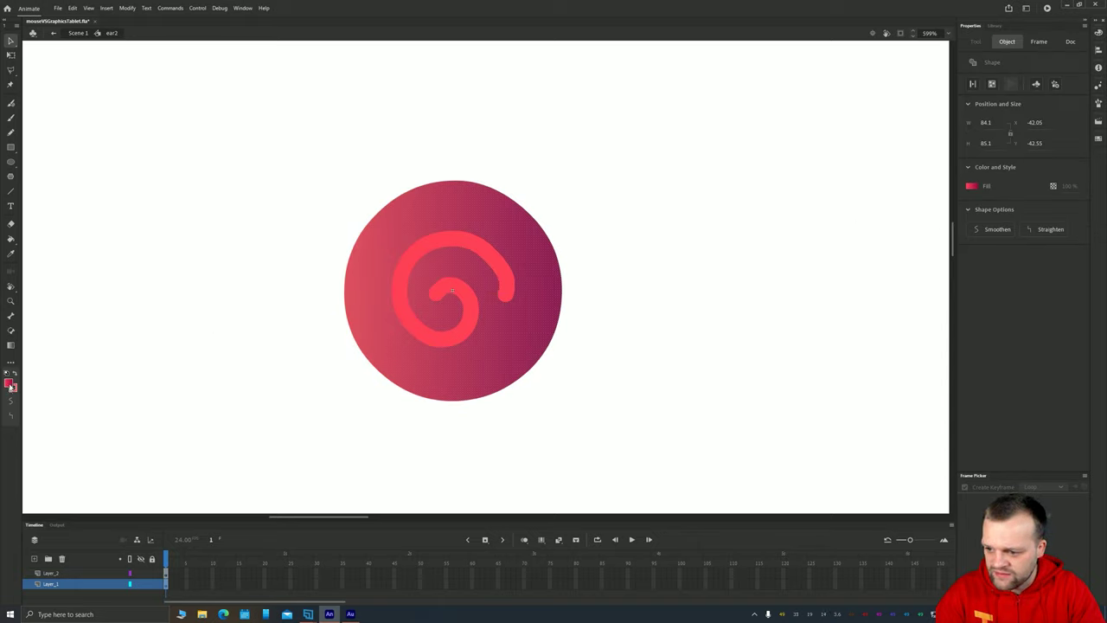
pyautogui.click(11, 387)
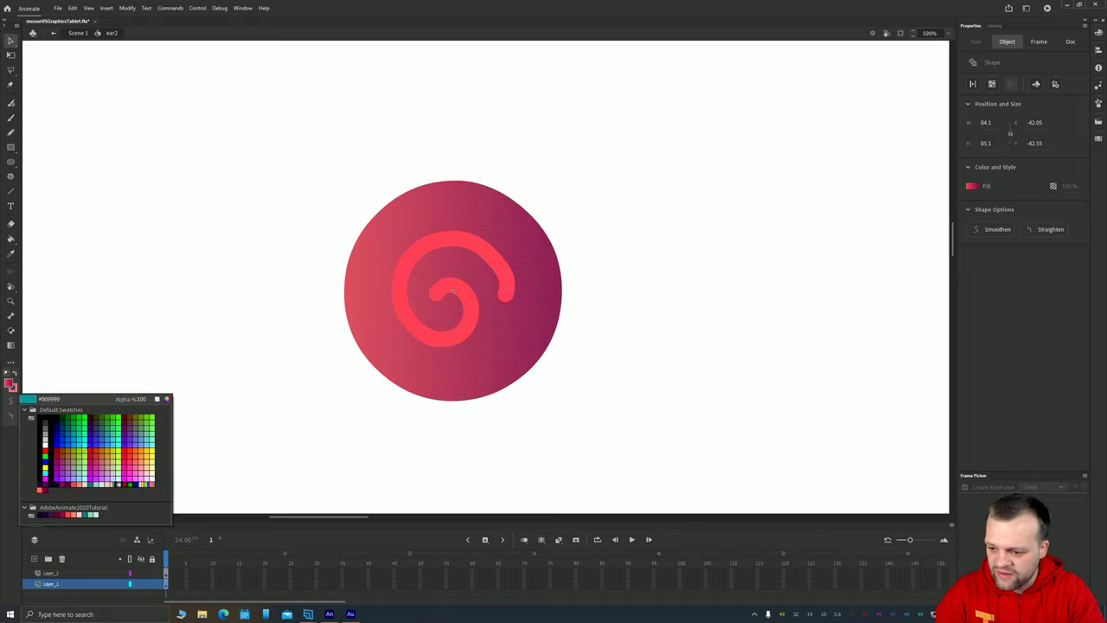
pyautogui.click(153, 482)
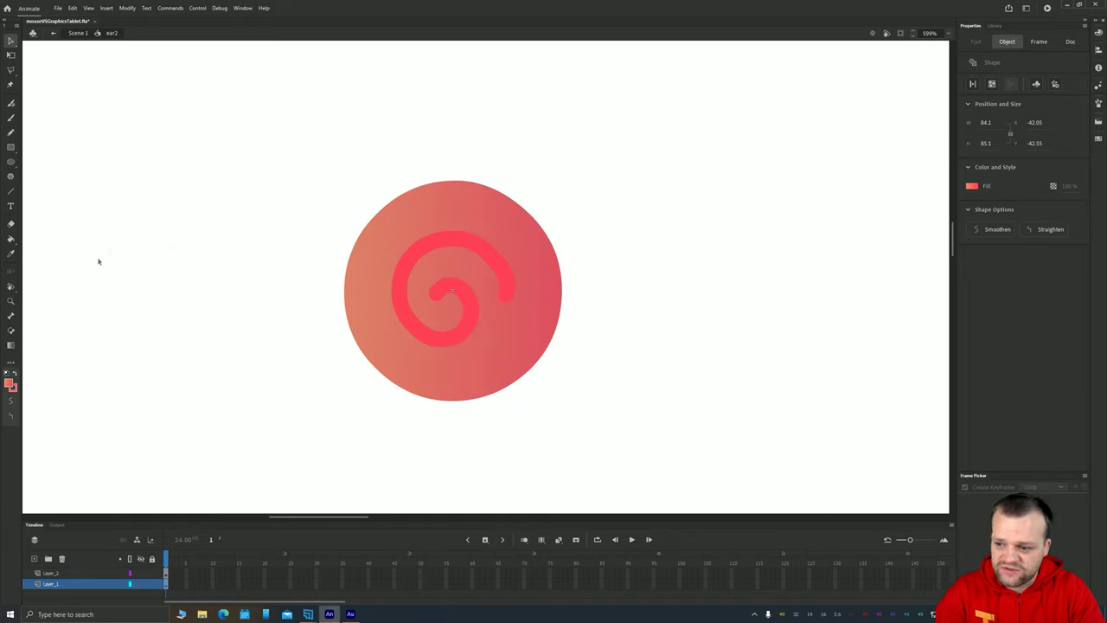
# Step: Shift the ear circle's gradient to the right so its left part stays orange, and return to Scene 1
pyautogui.click(11, 344)
pyautogui.click(457, 292)
pyautogui.moveTo(456, 293); pyautogui.dragTo(521, 289)
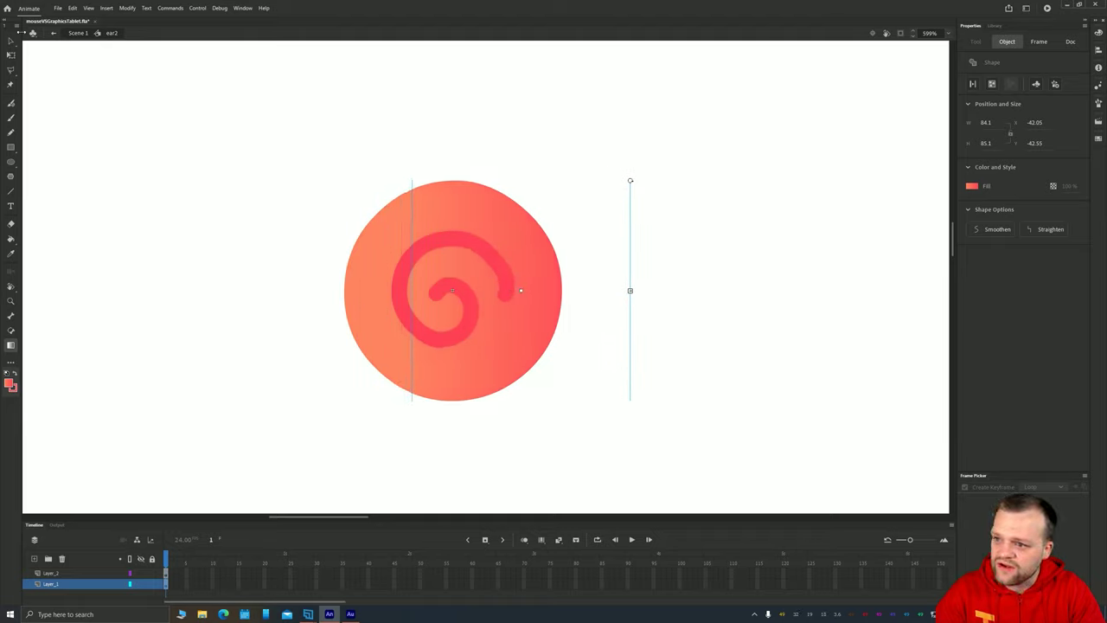
pyautogui.press('v')
pyautogui.doubleClick(184, 237)
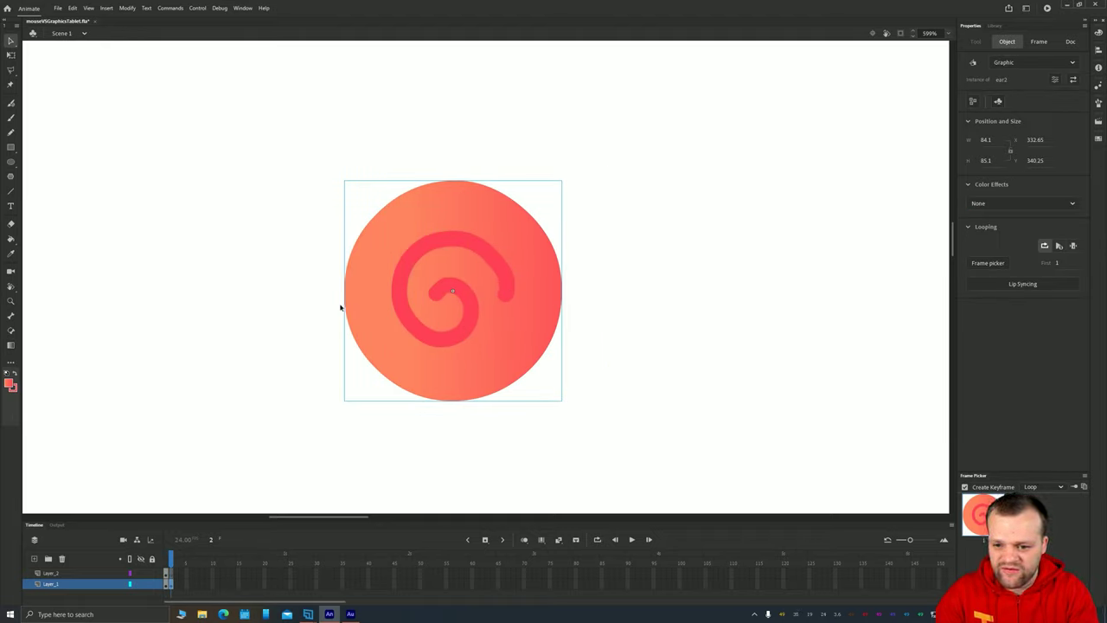
# Step: Place the ear2 symbol on the head's left edge at Y 319.5, stacked behind the face but in front of the side hair
pyautogui.scroll(-5, 340, 307)
pyautogui.moveTo(356, 308); pyautogui.dragTo(540, 306)
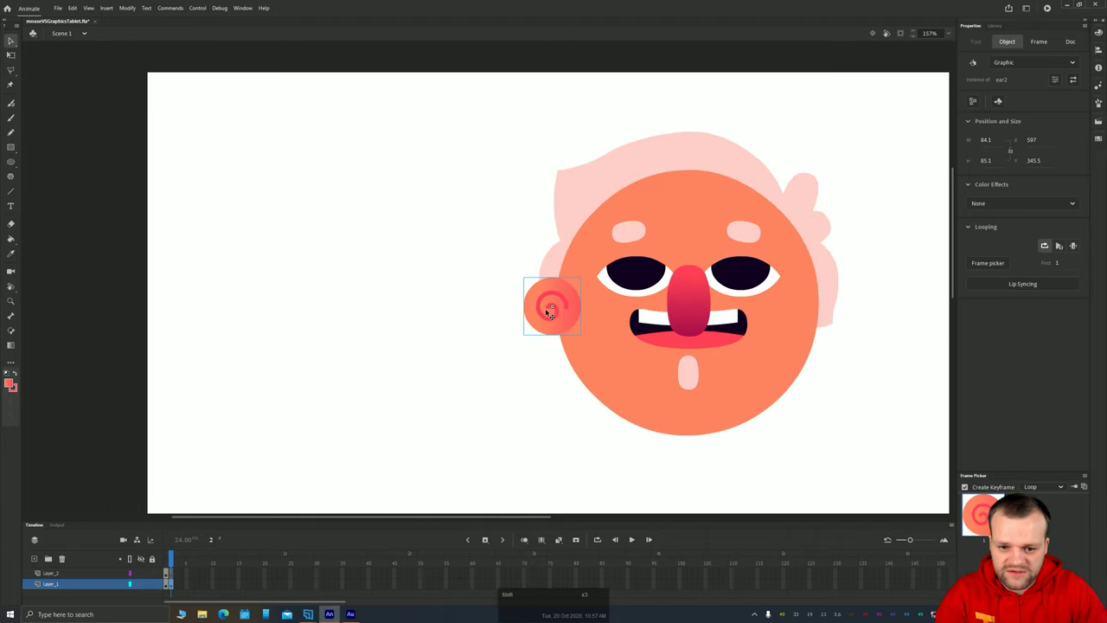
pyautogui.hotkey('ctrl', 'shift', 'Down')
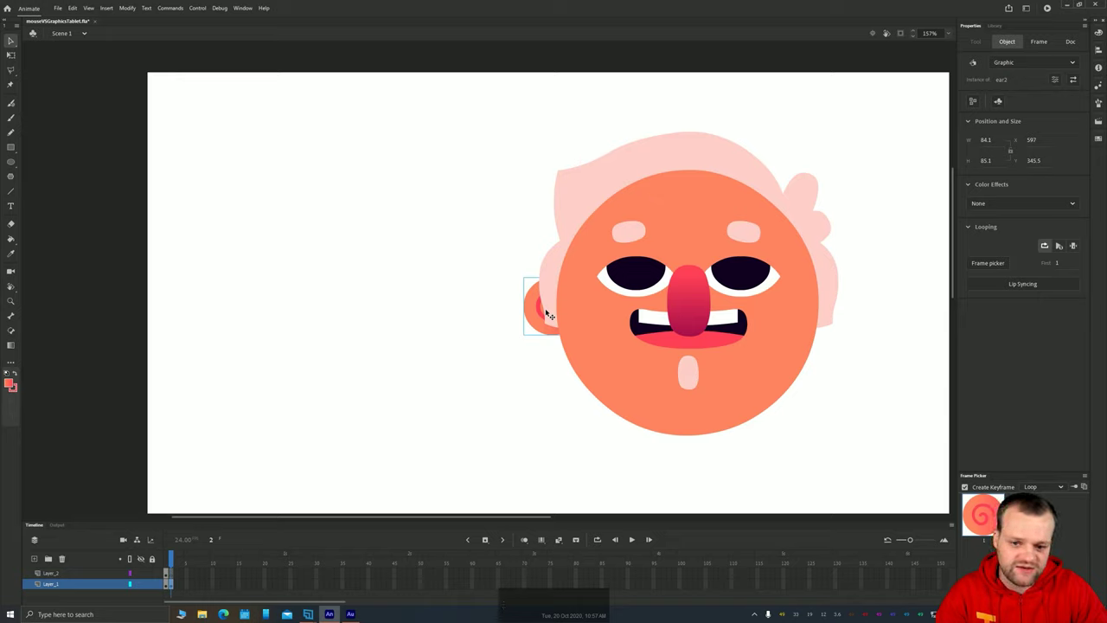
pyautogui.hotkey('ctrl', 'Up')
pyautogui.hotkey('shift', 'Up')
pyautogui.hotkey('shift', 'Up')
pyautogui.hotkey('shift', 'Up')
pyautogui.hotkey('shift', 'Up')
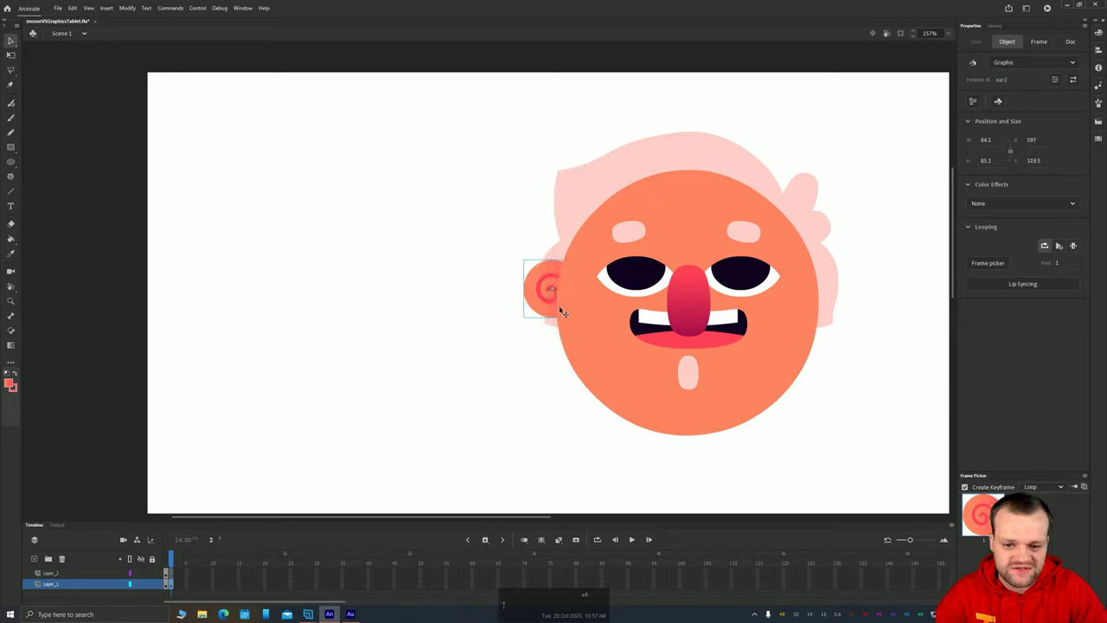
pyautogui.hotkey('shift', 'Right')
pyautogui.hotkey('shift', 'Right')
# Step: Duplicate the ear, flip the copy horizontally and place it on the head's right edge, between the face and the side hair
pyautogui.moveTo(562, 312); pyautogui.dragTo(899, 301)
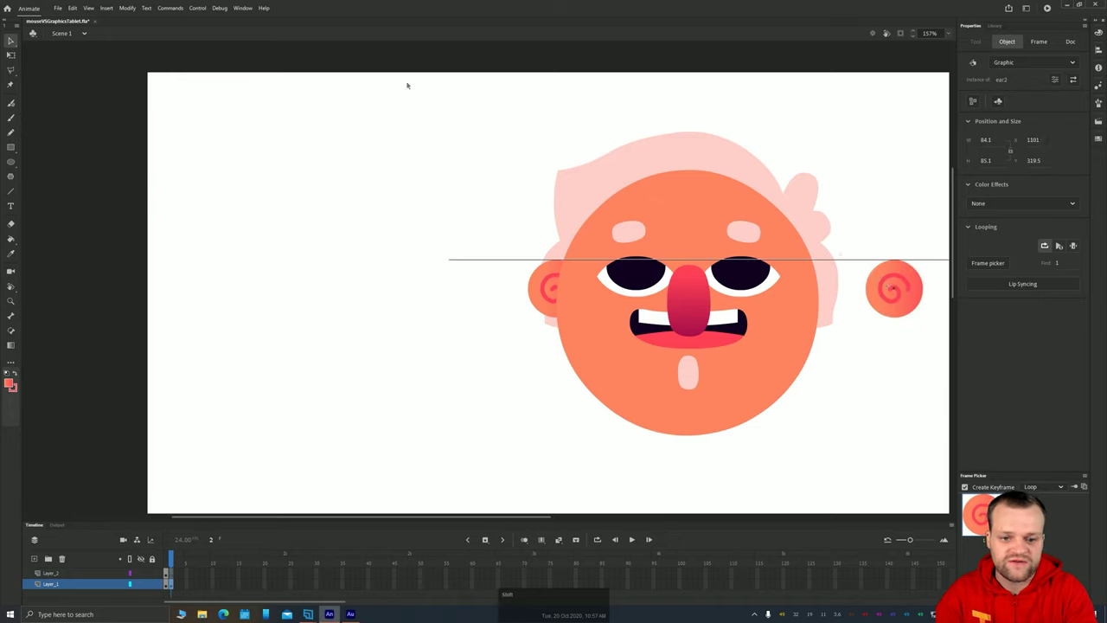
pyautogui.click(132, 10)
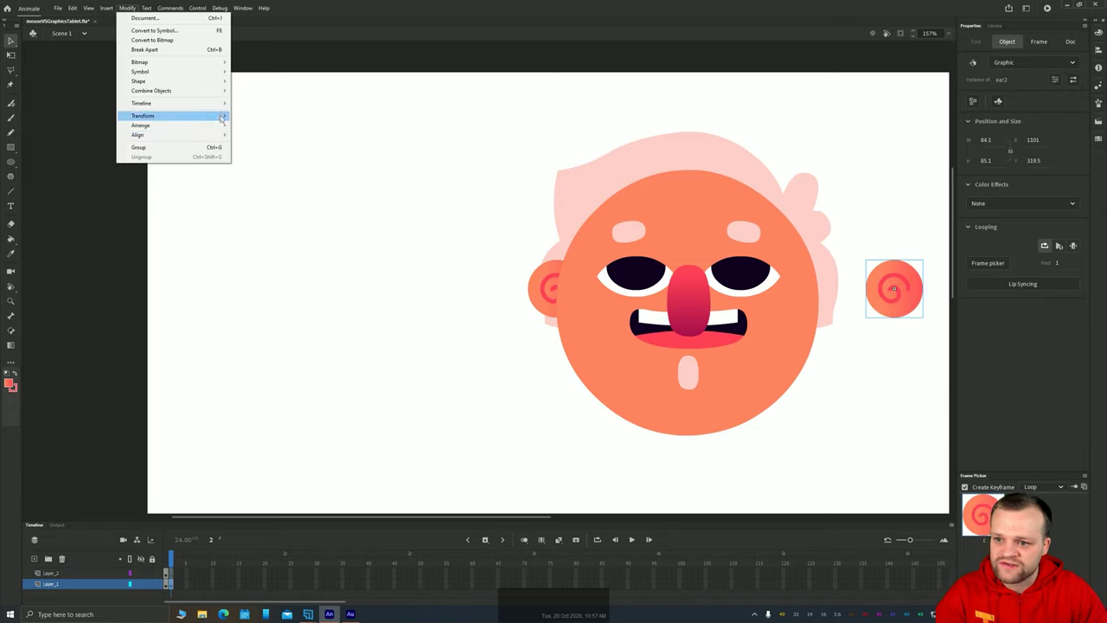
pyautogui.moveTo(220, 116)
pyautogui.click(283, 211)
pyautogui.moveTo(935, 280); pyautogui.dragTo(507, 261)
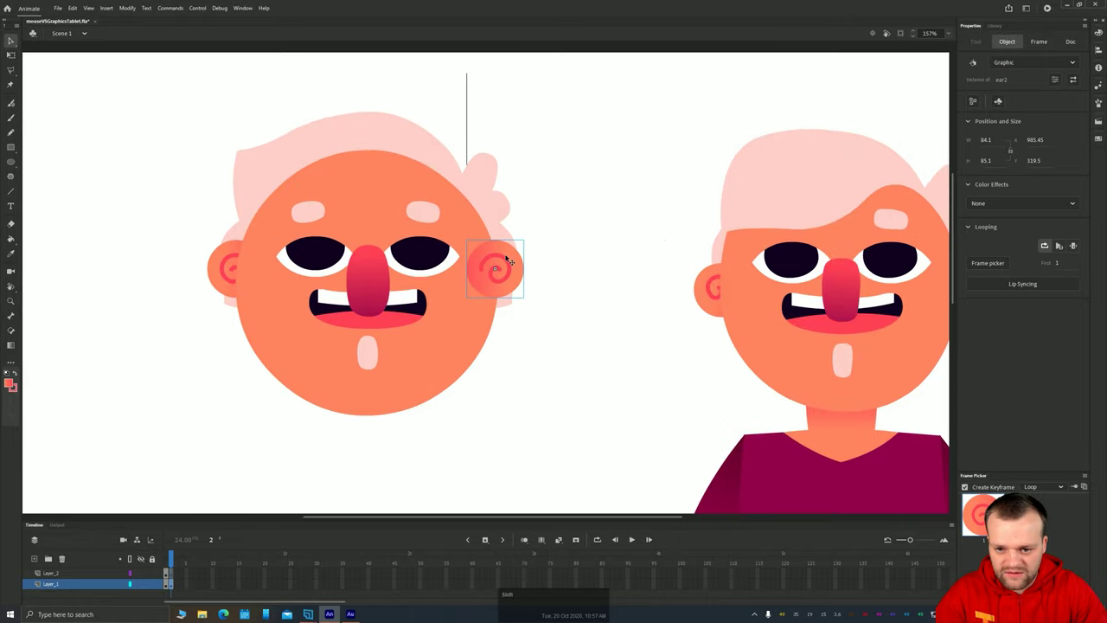
pyautogui.hotkey('ctrl', 'shift', 'Down')
pyautogui.hotkey('ctrl', 'Up')
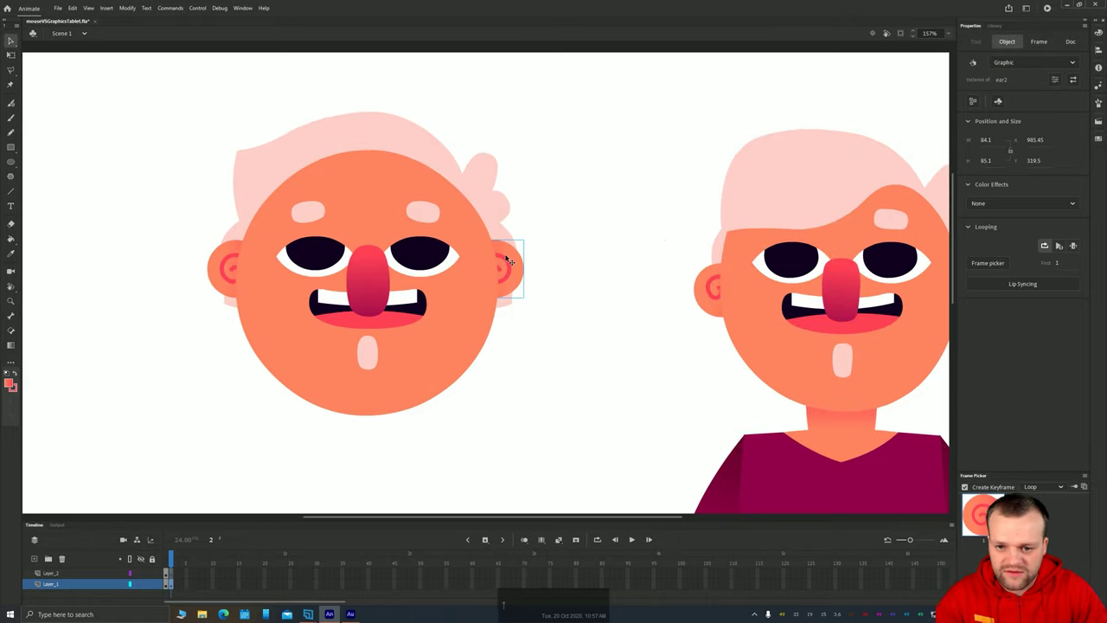
# Step: Nudge the right ear slightly to the right, to X 986.1, and deselect it
pyautogui.press('Right')
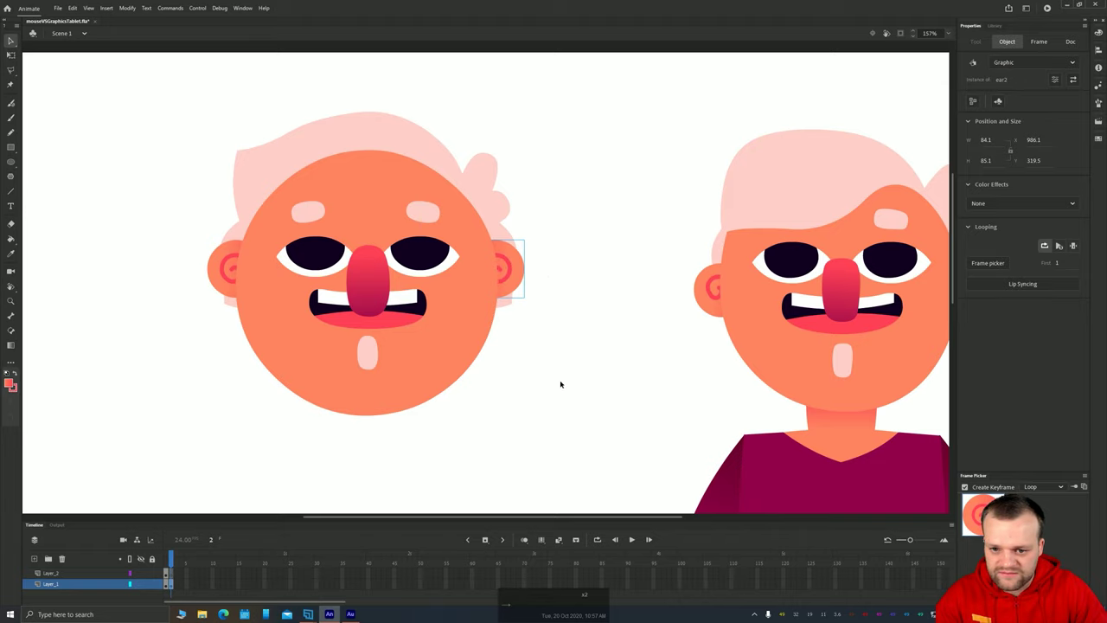
pyautogui.click(548, 388)
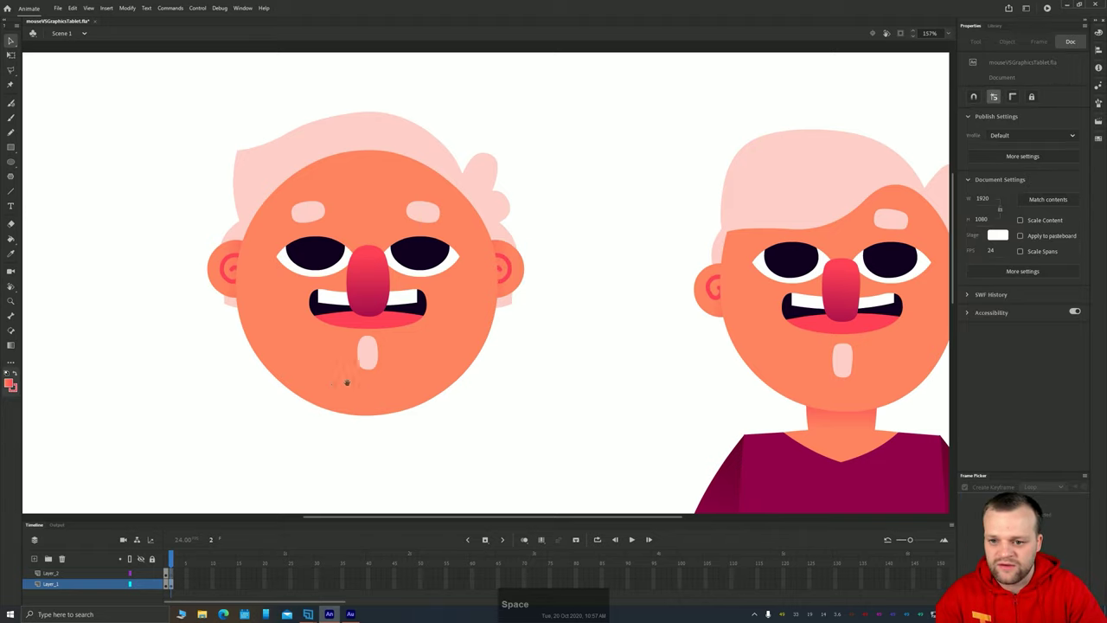
# Step: Reshape the upper-left outline of the head3 face into a sweeping curved hairline ending at the hair's left edge, and return to Scene 1
pyautogui.moveTo(346, 384); pyautogui.dragTo(303, 368)
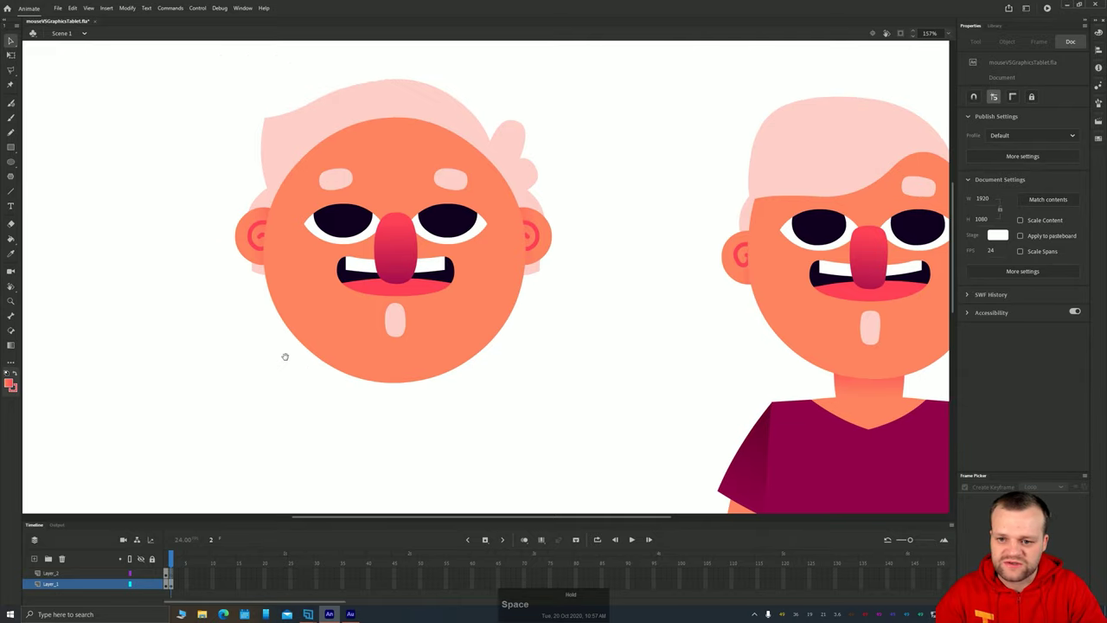
pyautogui.moveTo(398, 205); pyautogui.dragTo(429, 261)
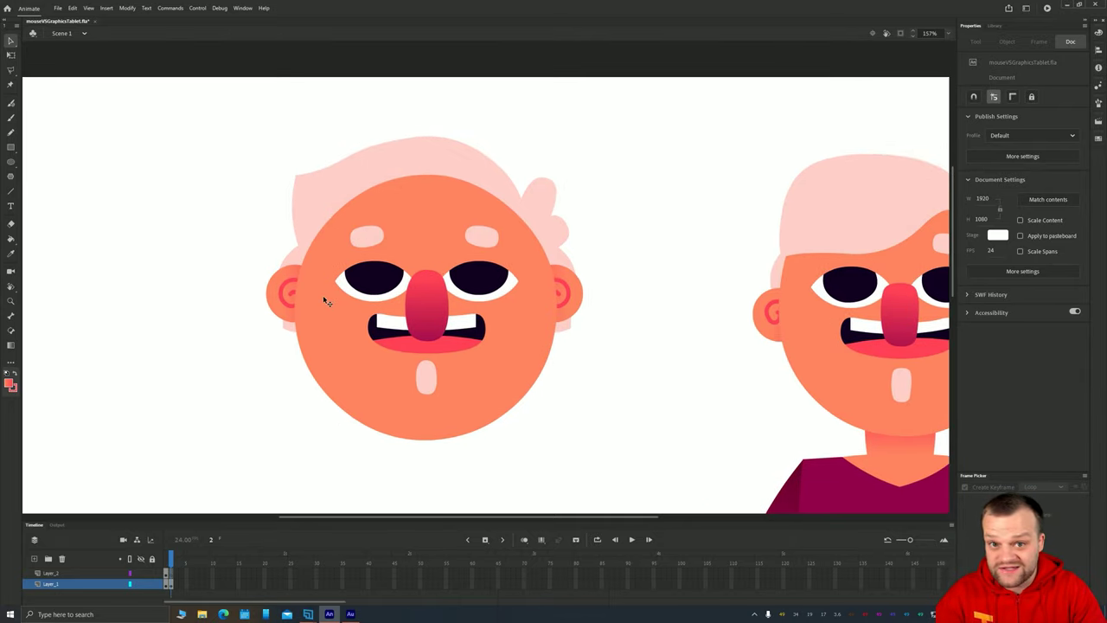
pyautogui.doubleClick(411, 219)
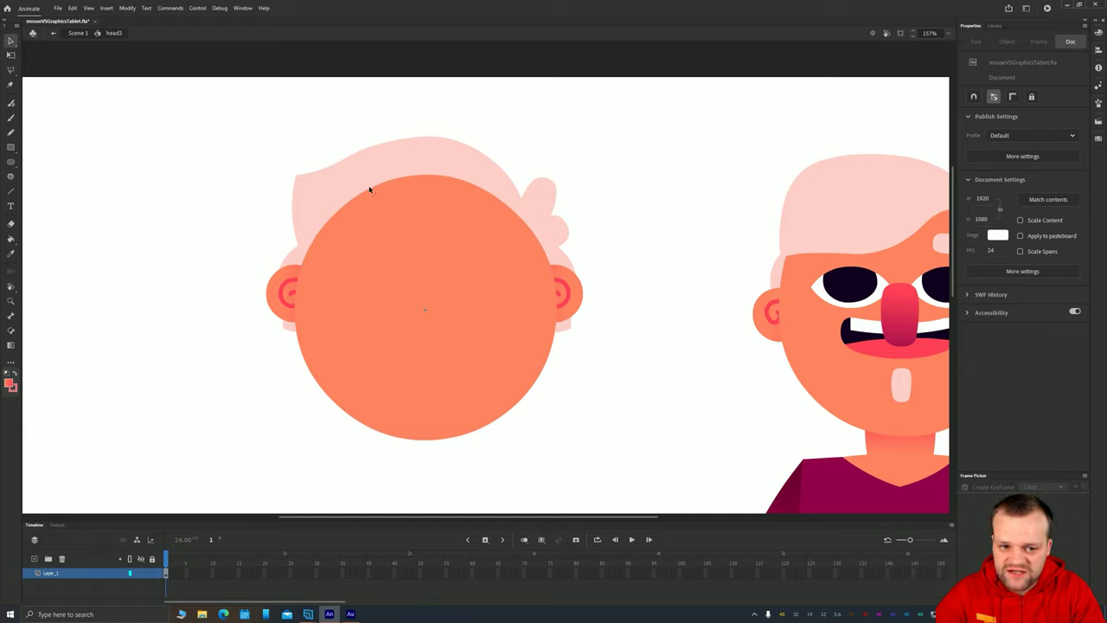
pyautogui.moveTo(370, 189); pyautogui.dragTo(400, 232)
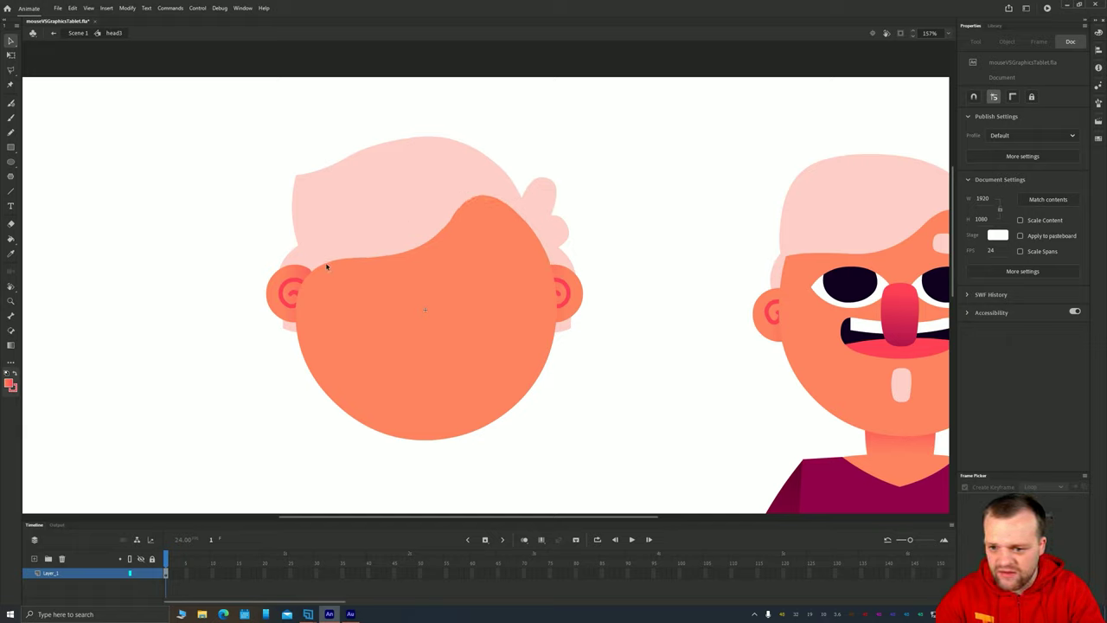
pyautogui.moveTo(321, 265); pyautogui.dragTo(312, 250)
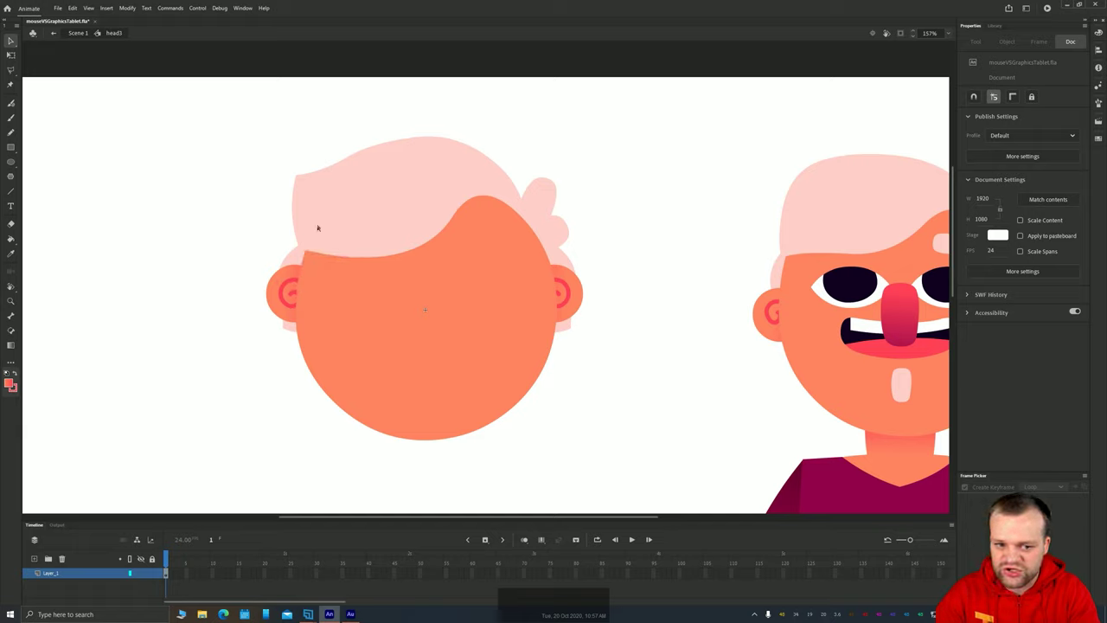
pyautogui.doubleClick(154, 245)
# Step: Draw a small strokeless square with the orange-to-red gradient fill in the empty area below and left of the head
pyautogui.press('space')
pyautogui.moveTo(190, 379); pyautogui.dragTo(219, 365)
pyautogui.scroll(-5, 379, 401)
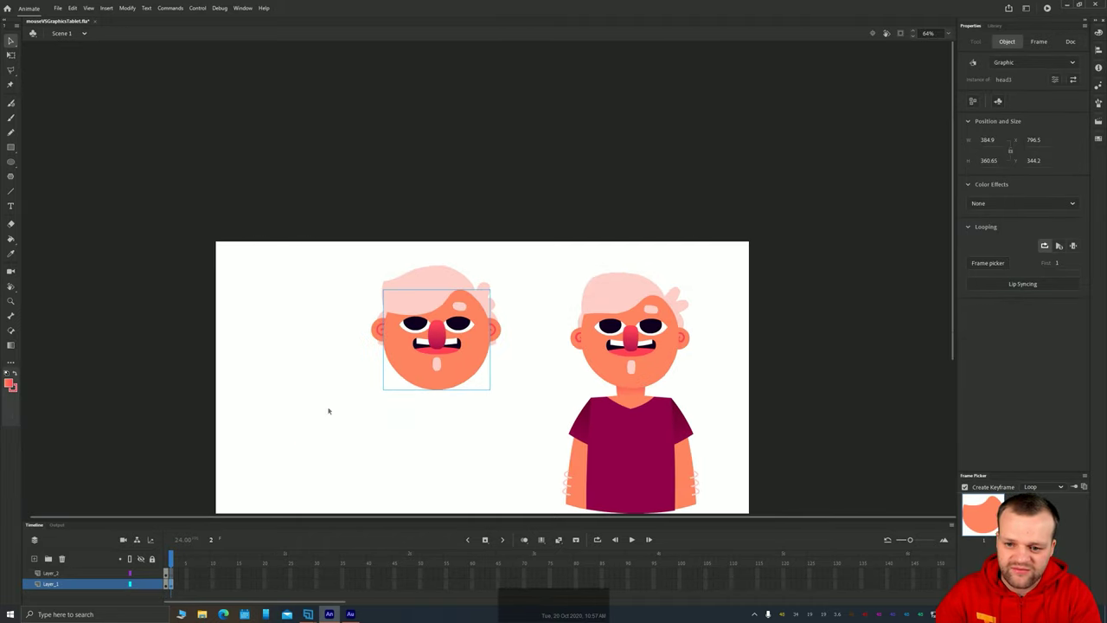
pyautogui.press('space')
pyautogui.moveTo(314, 435); pyautogui.dragTo(313, 392)
pyautogui.scroll(4, 384, 372)
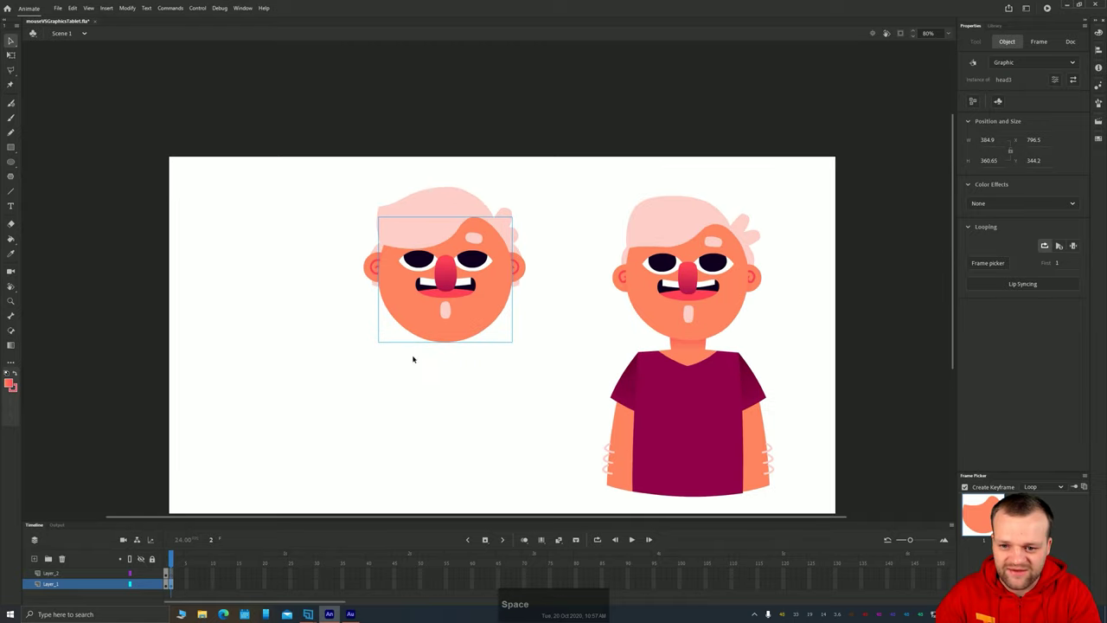
pyautogui.moveTo(398, 267); pyautogui.dragTo(411, 329)
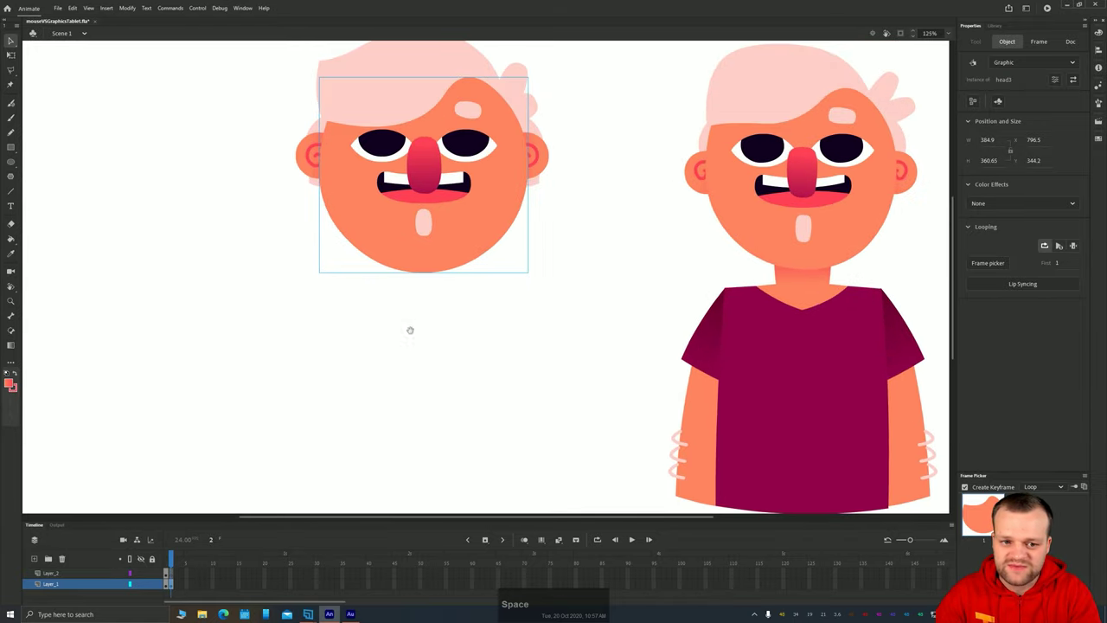
pyautogui.click(151, 224)
pyautogui.click(10, 149)
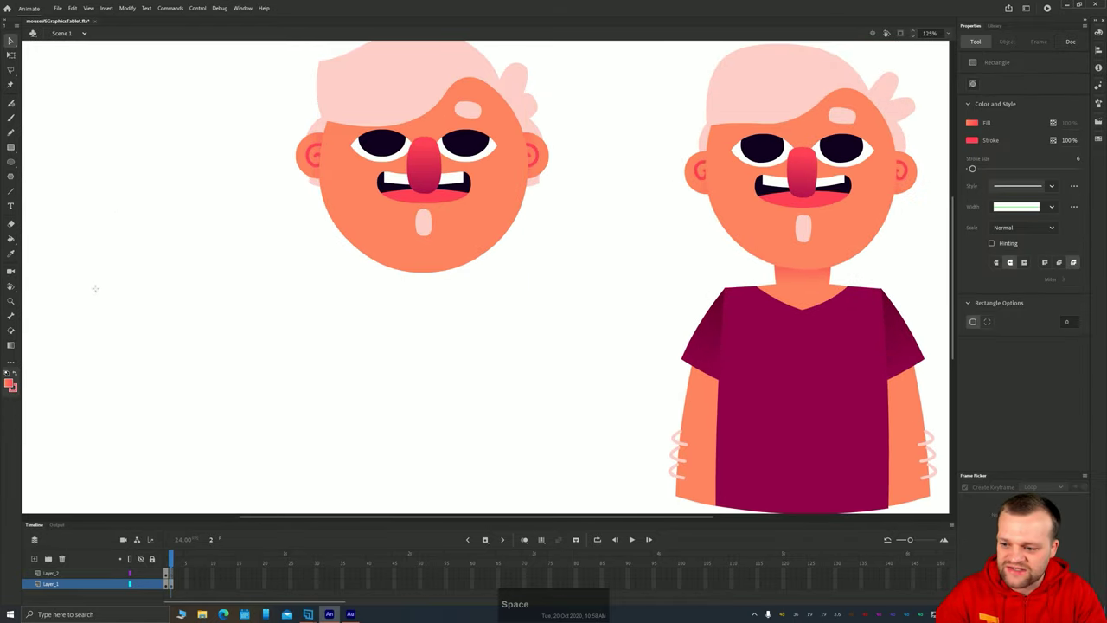
pyautogui.click(13, 390)
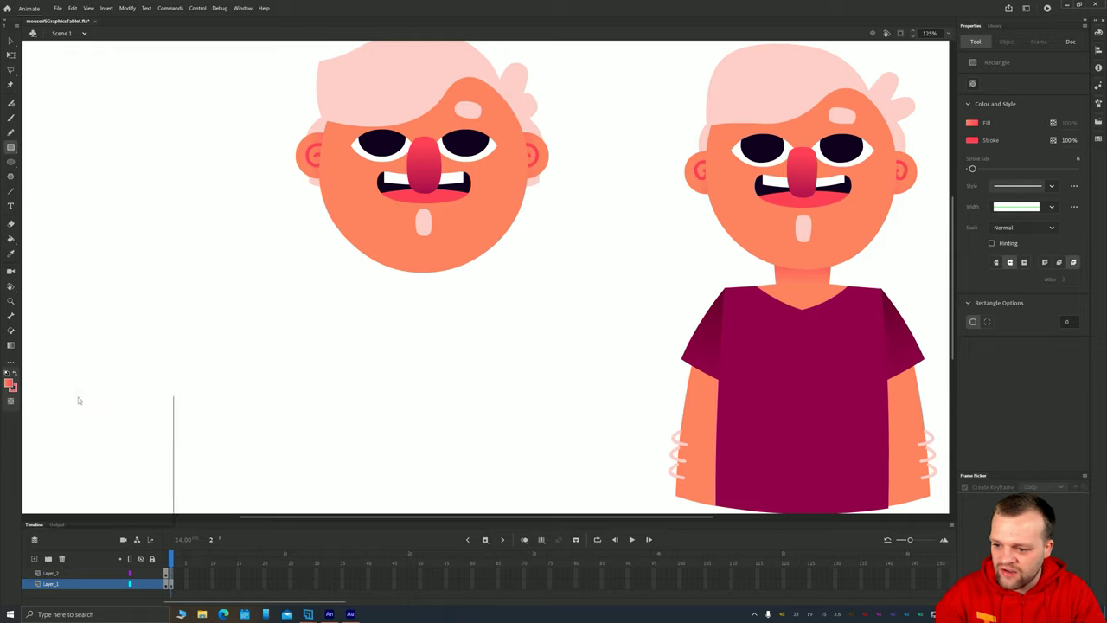
pyautogui.click(158, 402)
pyautogui.moveTo(303, 318); pyautogui.dragTo(247, 262)
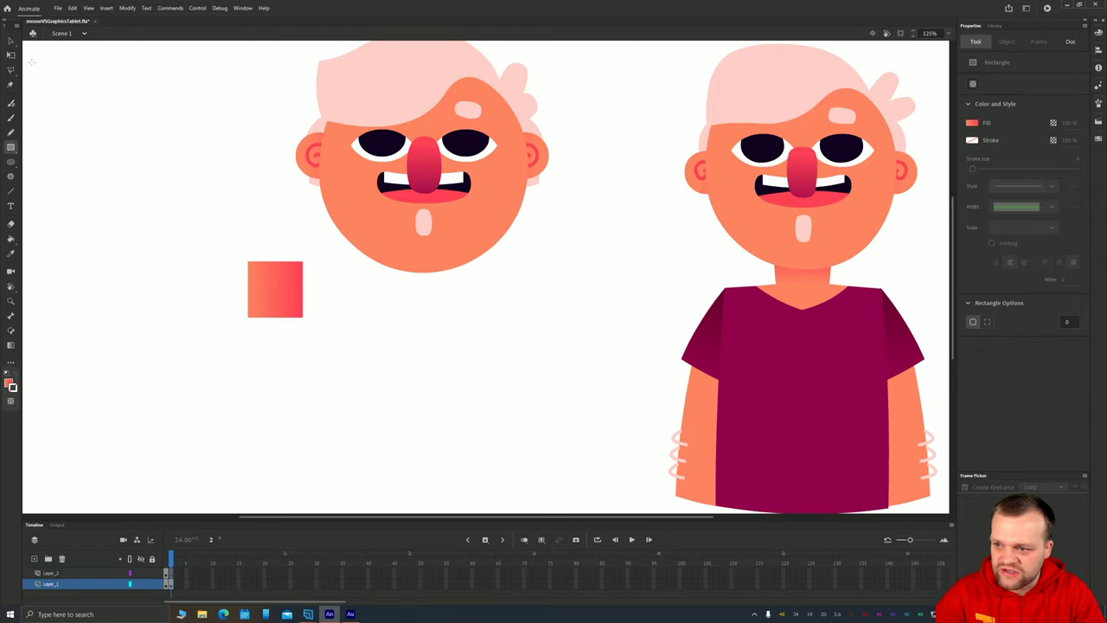
# Step: Shape the square into a neck by pulling its lower corners outward and bulging its sides and bottom edge slightly outward
pyautogui.click(10, 43)
pyautogui.keyDown('ctrl'); pyautogui.click(248, 324); pyautogui.keyUp('ctrl')
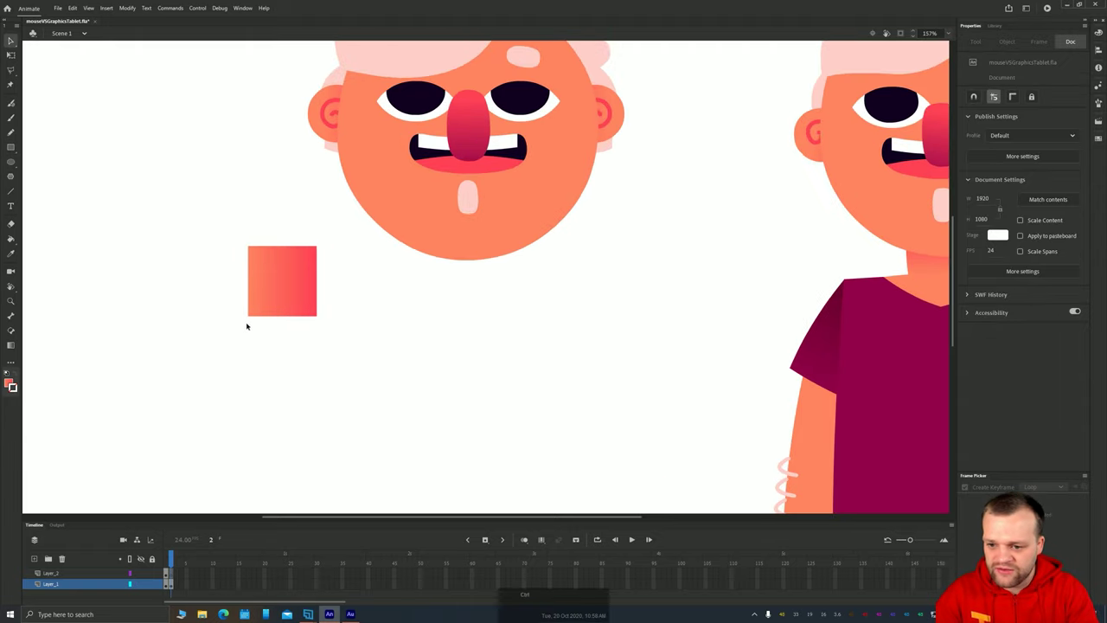
pyautogui.moveTo(221, 297); pyautogui.dragTo(300, 331)
pyautogui.moveTo(436, 346); pyautogui.dragTo(443, 349)
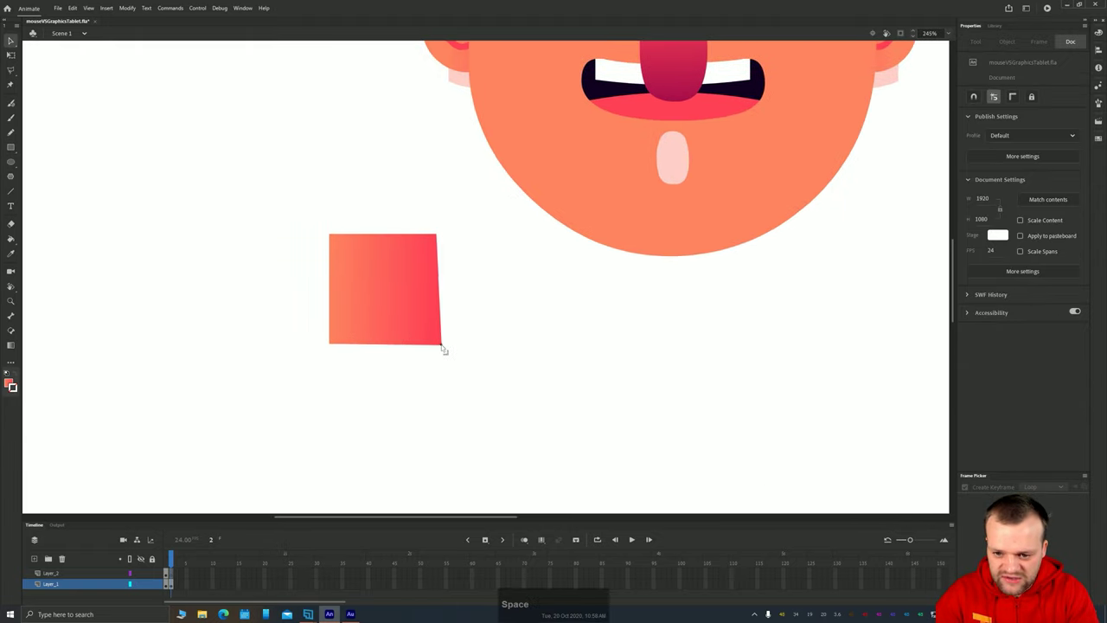
pyautogui.moveTo(331, 346); pyautogui.dragTo(326, 347)
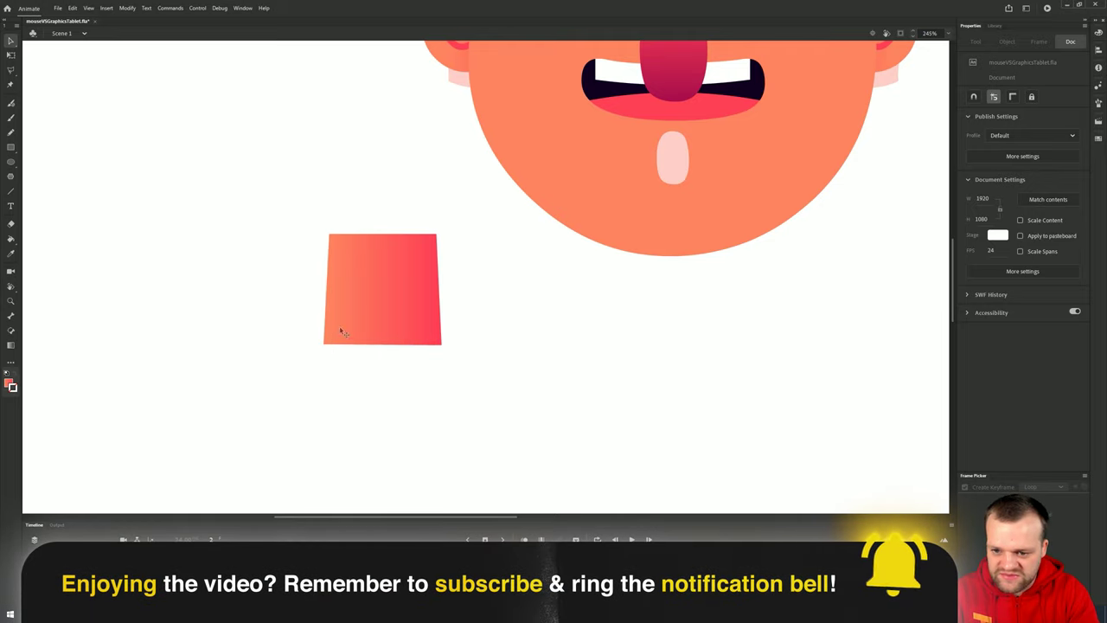
pyautogui.moveTo(441, 283); pyautogui.dragTo(445, 286)
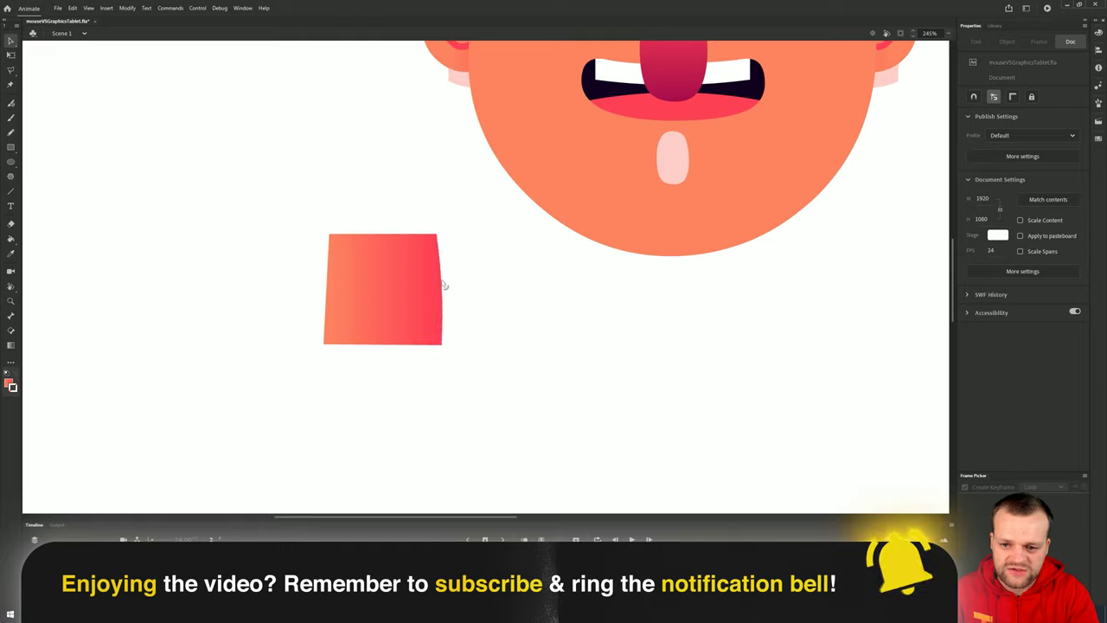
pyautogui.moveTo(332, 282); pyautogui.dragTo(326, 283)
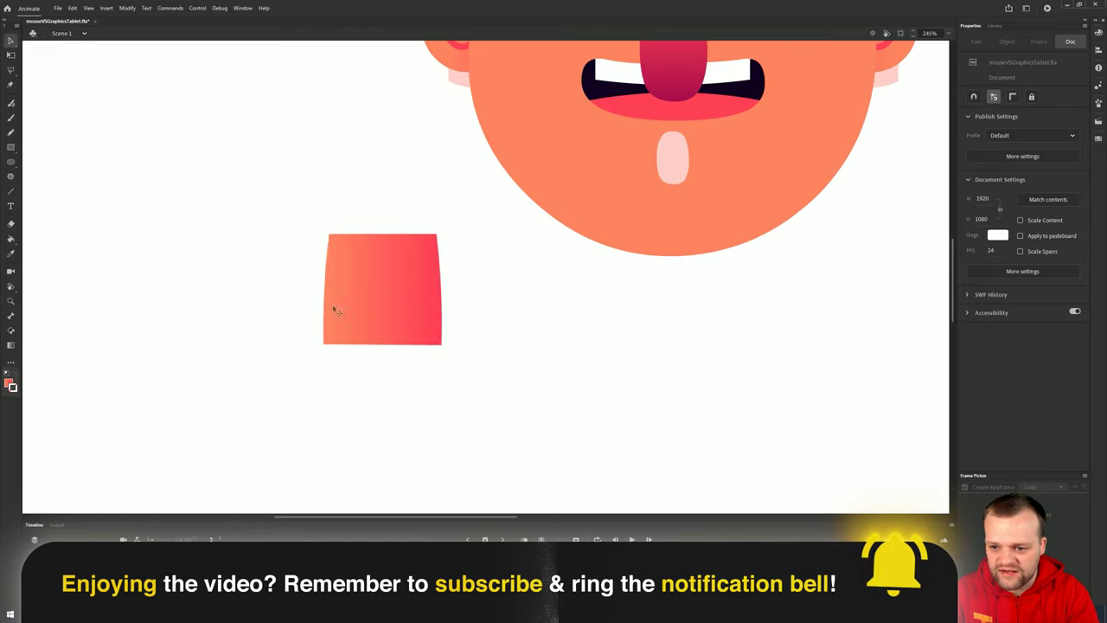
pyautogui.moveTo(381, 345); pyautogui.dragTo(380, 353)
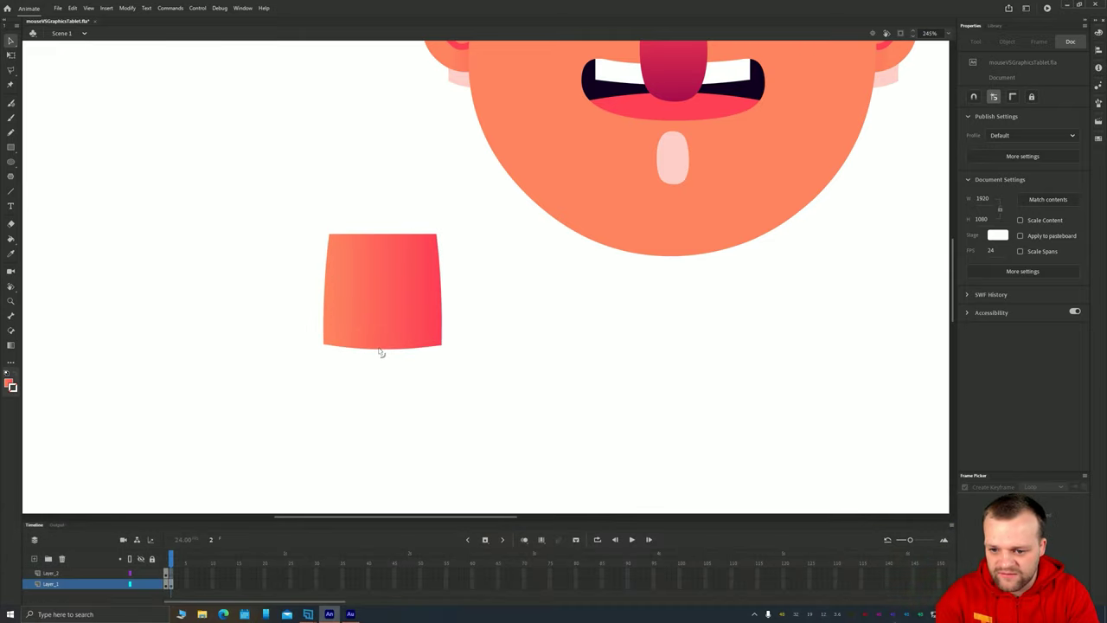
# Step: Arch the neck shape's top edge upward into a dome and move both upper corners inward
pyautogui.moveTo(385, 236); pyautogui.dragTo(385, 201)
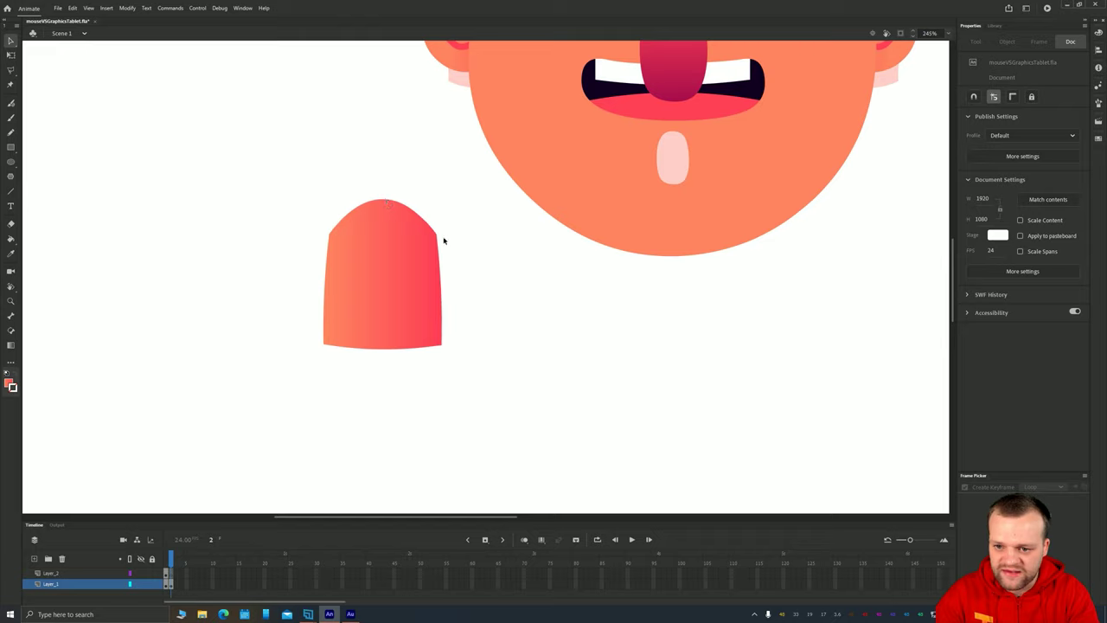
pyautogui.moveTo(437, 236); pyautogui.dragTo(430, 234)
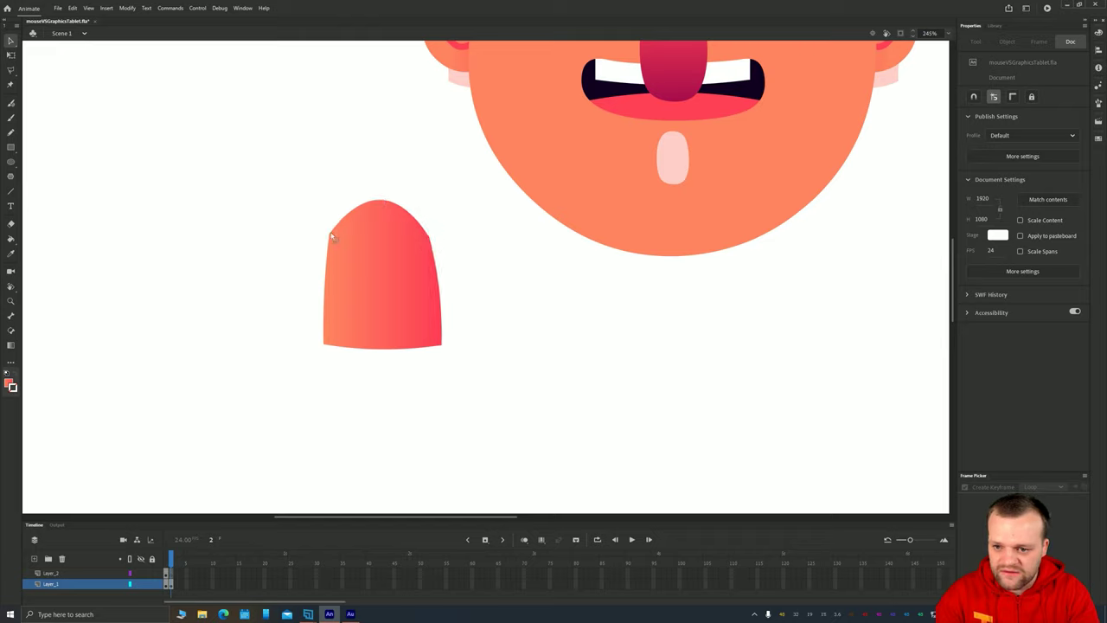
pyautogui.moveTo(332, 235); pyautogui.dragTo(338, 239)
pyautogui.moveTo(386, 199); pyautogui.dragTo(384, 208)
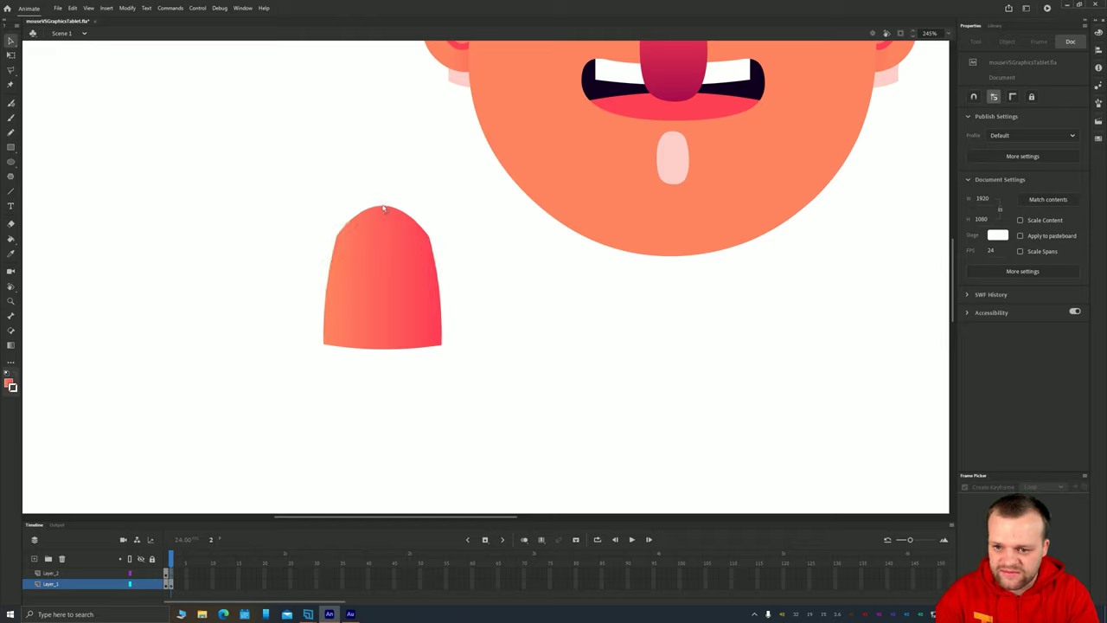
# Step: Rotate the neck's gradient to run from red at the top to orange at the bottom, and shift it upward
pyautogui.click(366, 297)
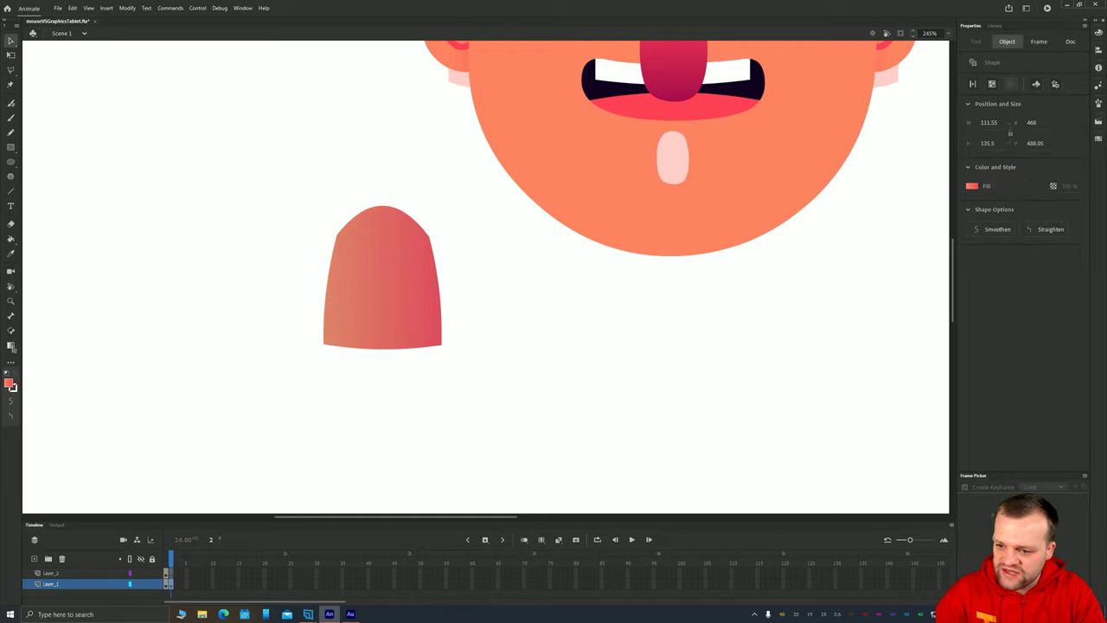
pyautogui.click(11, 346)
pyautogui.moveTo(437, 207); pyautogui.dragTo(323, 224)
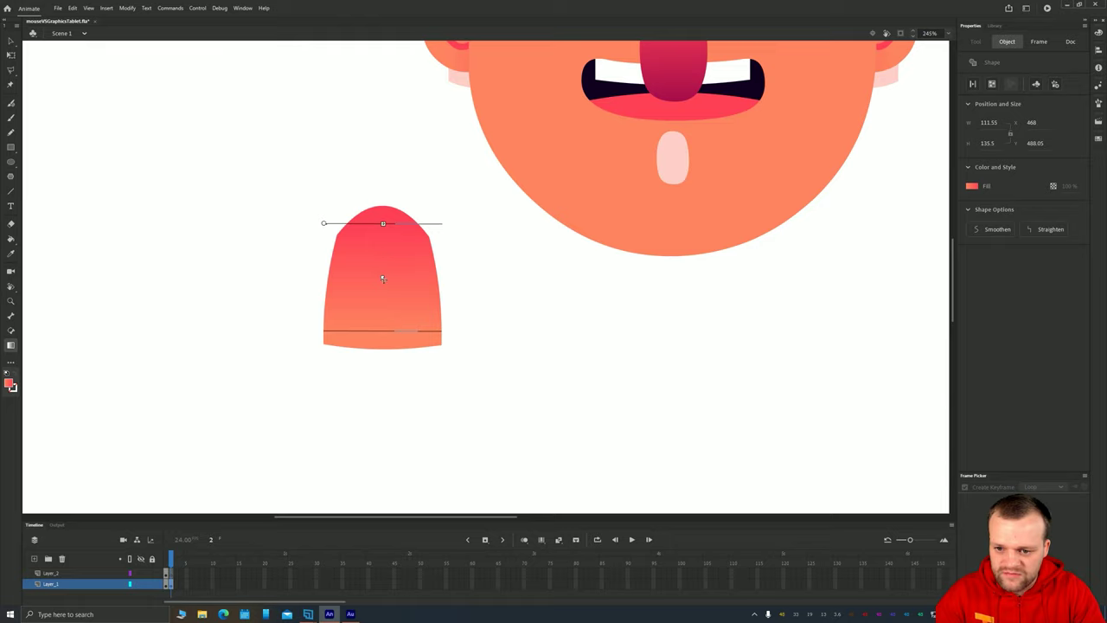
pyautogui.moveTo(383, 279)
pyautogui.mouseDown()
pyautogui.moveTo(383, 248)
pyautogui.moveTo(384, 257)
pyautogui.mouseUp()
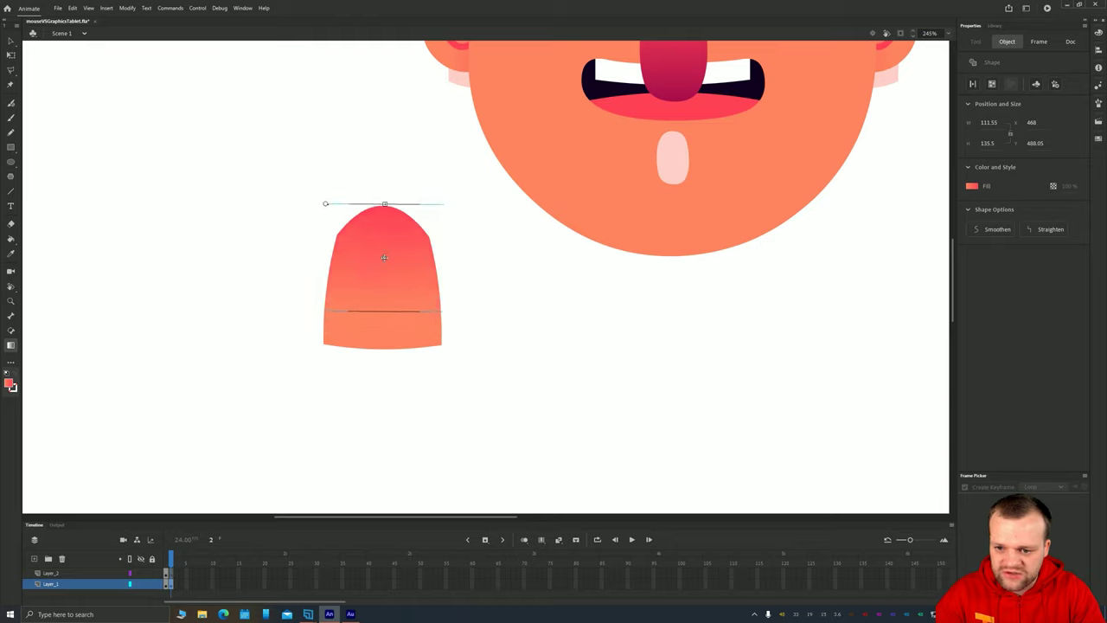
# Step: Convert the neck shape to a graphic symbol named neck2
pyautogui.click(11, 42)
pyautogui.click(371, 259)
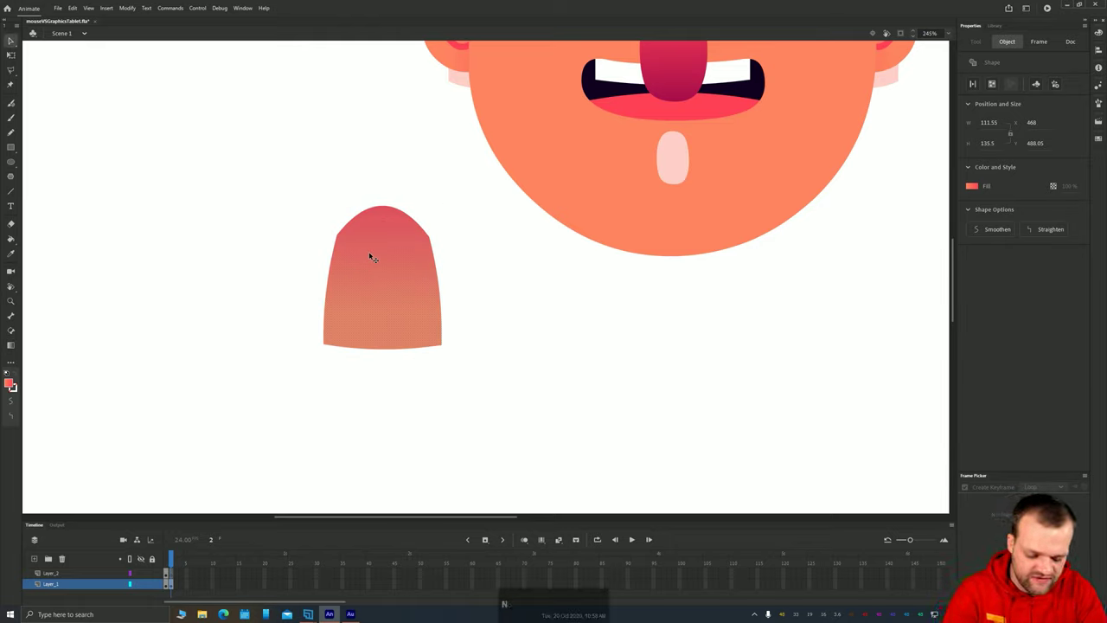
pyautogui.press('F8')
pyautogui.write('neck')
pyautogui.press('Return')
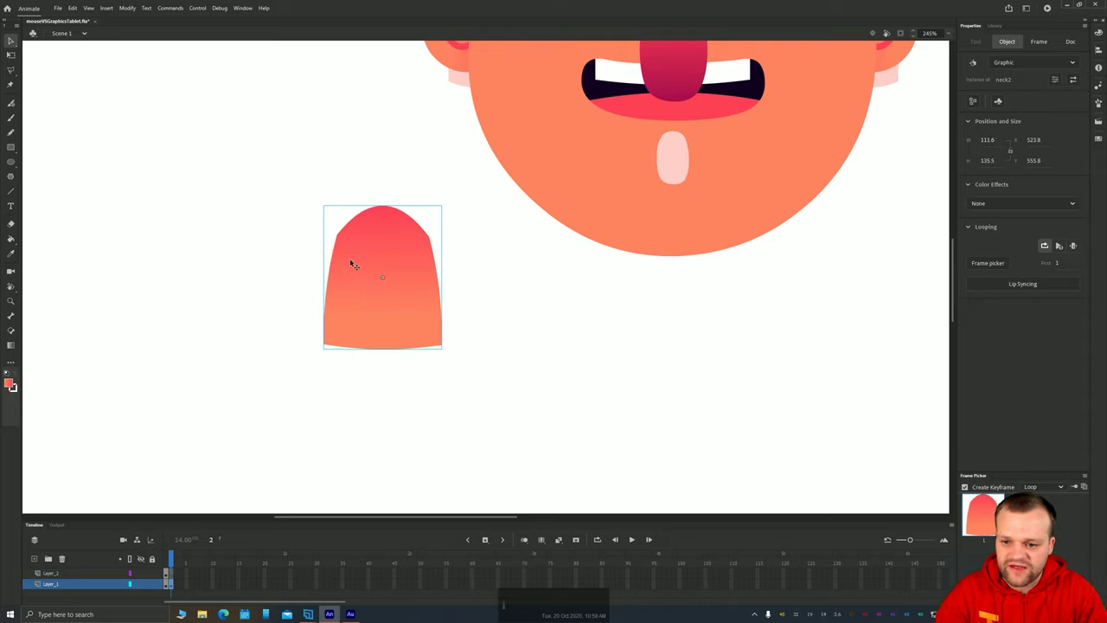
# Step: Place the neck under the chin at X 796.85, behind the face, and resize it to about 121 wide and 105 high
pyautogui.moveTo(372, 277); pyautogui.dragTo(666, 246)
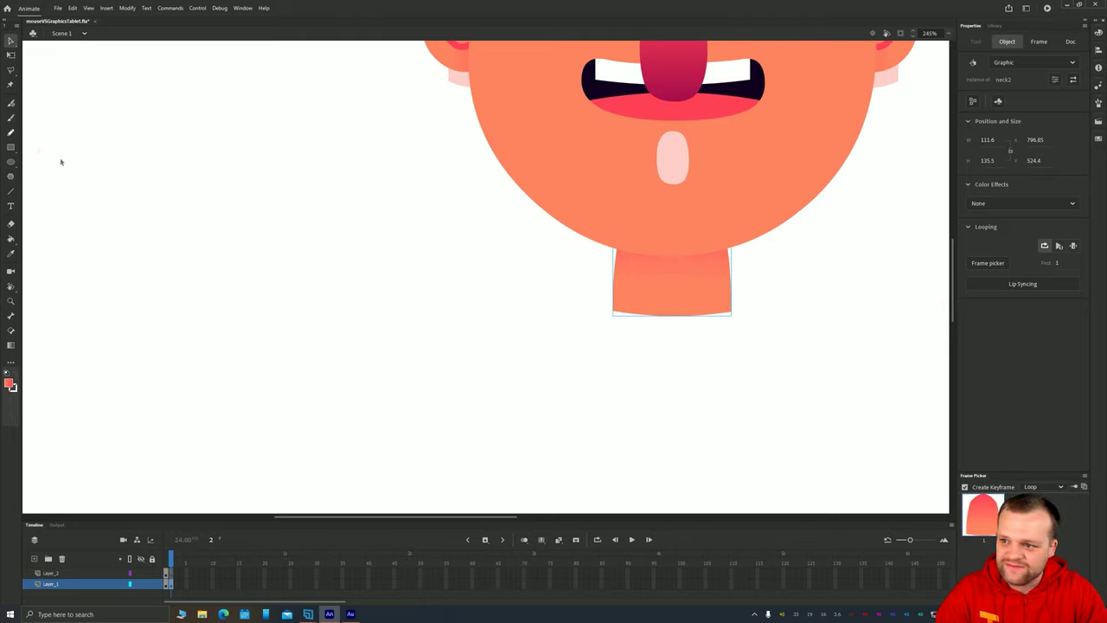
pyautogui.press('q')
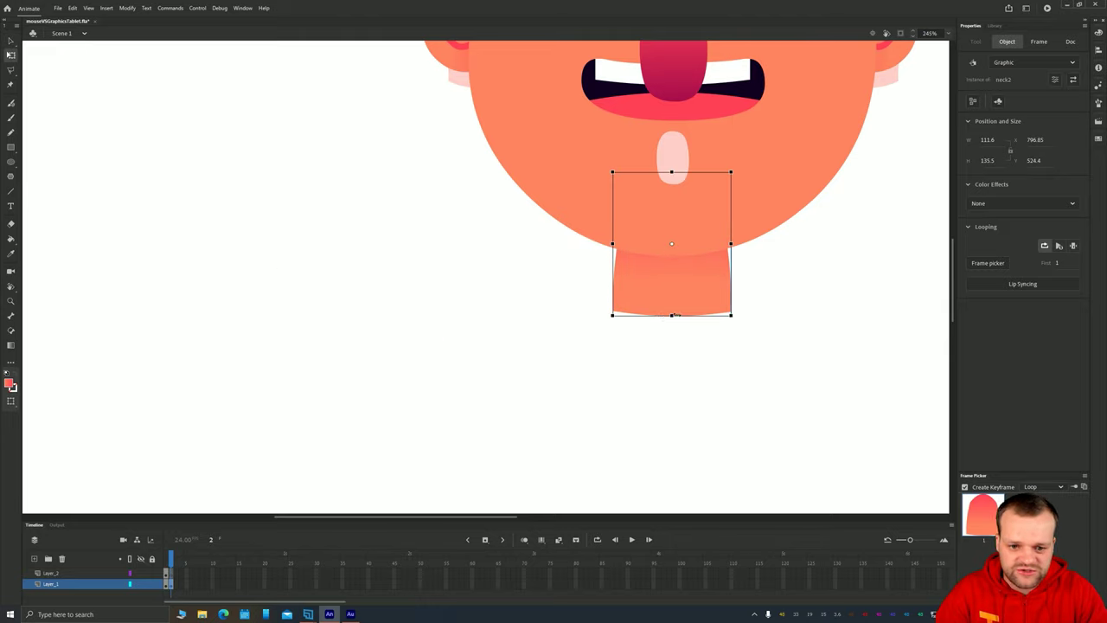
pyautogui.moveTo(673, 315); pyautogui.dragTo(663, 282)
pyautogui.moveTo(609, 255)
pyautogui.mouseDown()
pyautogui.moveTo(595, 255)
pyautogui.moveTo(607, 255)
pyautogui.mouseUp()
# Step: Inside the neck2 symbol, pull both upper corners of the shape outward to straighten its sides, and return to Scene 1
pyautogui.doubleClick(644, 288)
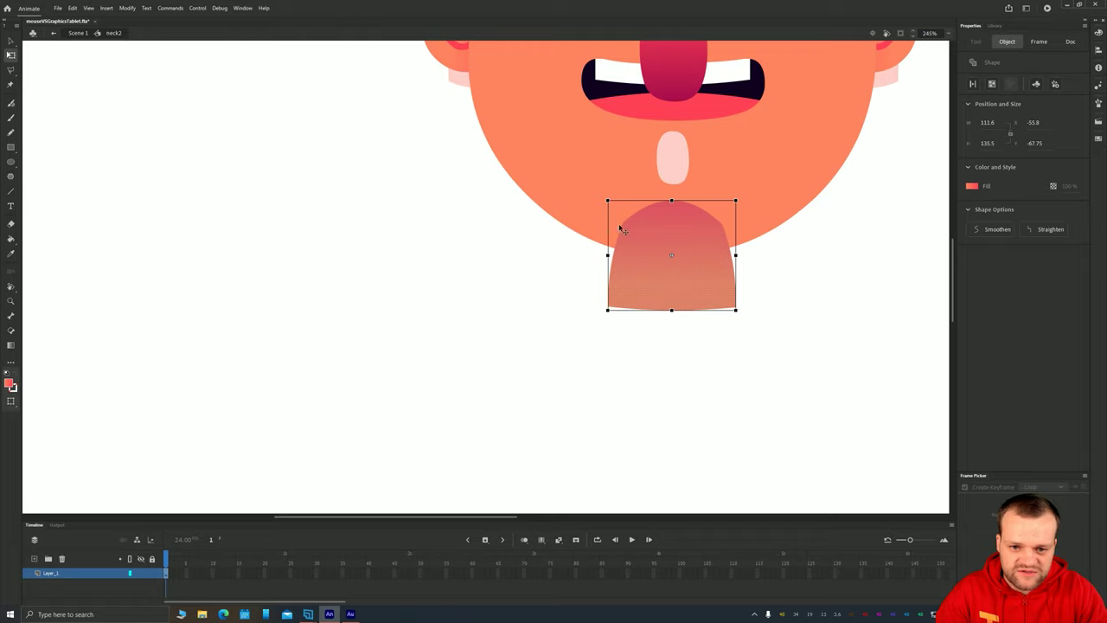
pyautogui.click(619, 226)
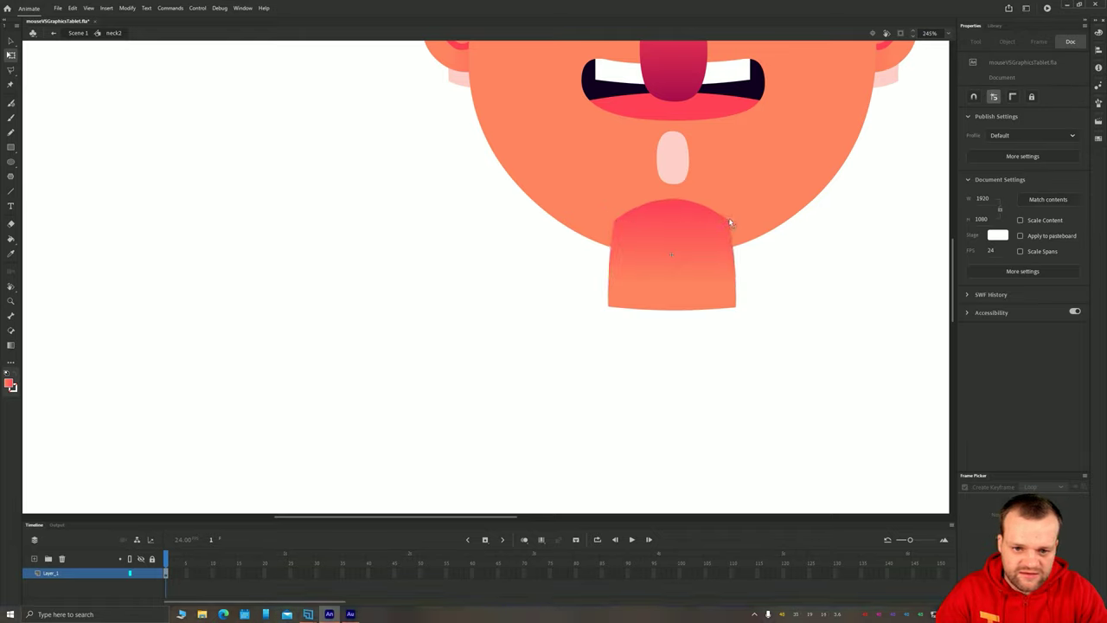
pyautogui.press('space')
pyautogui.moveTo(670, 340); pyautogui.dragTo(500, 381)
pyautogui.doubleClick(225, 372)
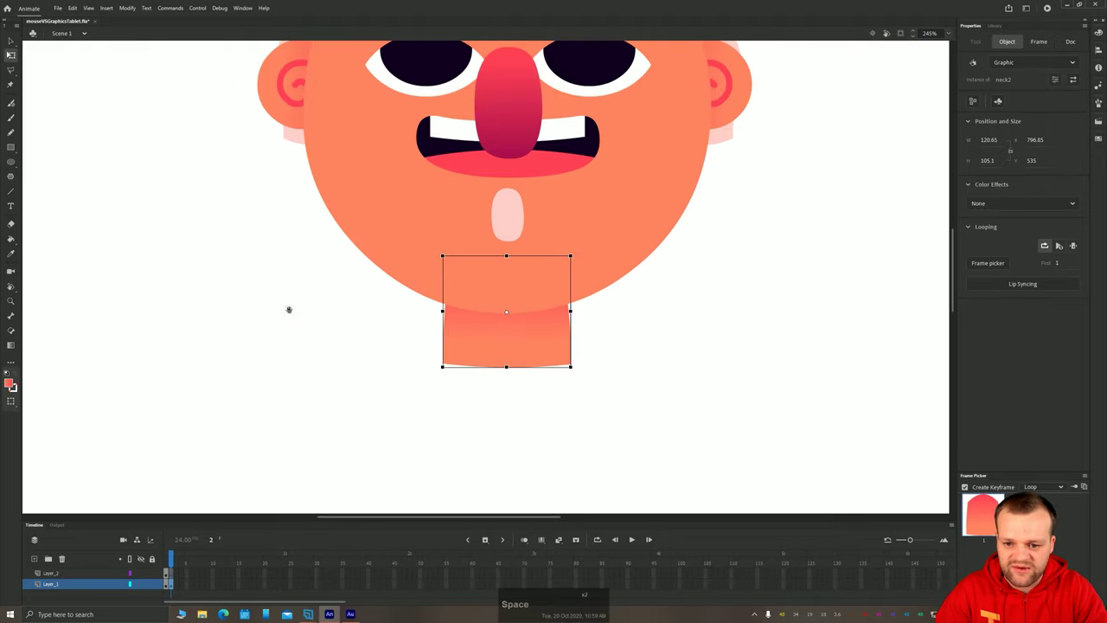
pyautogui.press('space')
pyautogui.moveTo(289, 303); pyautogui.dragTo(298, 322)
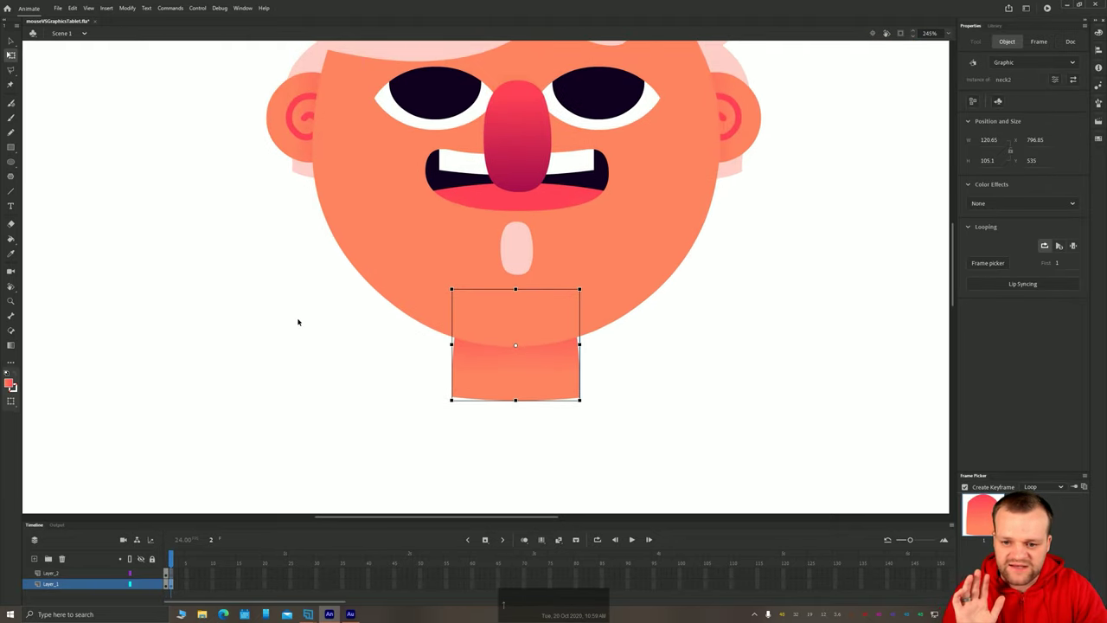
pyautogui.click(251, 353)
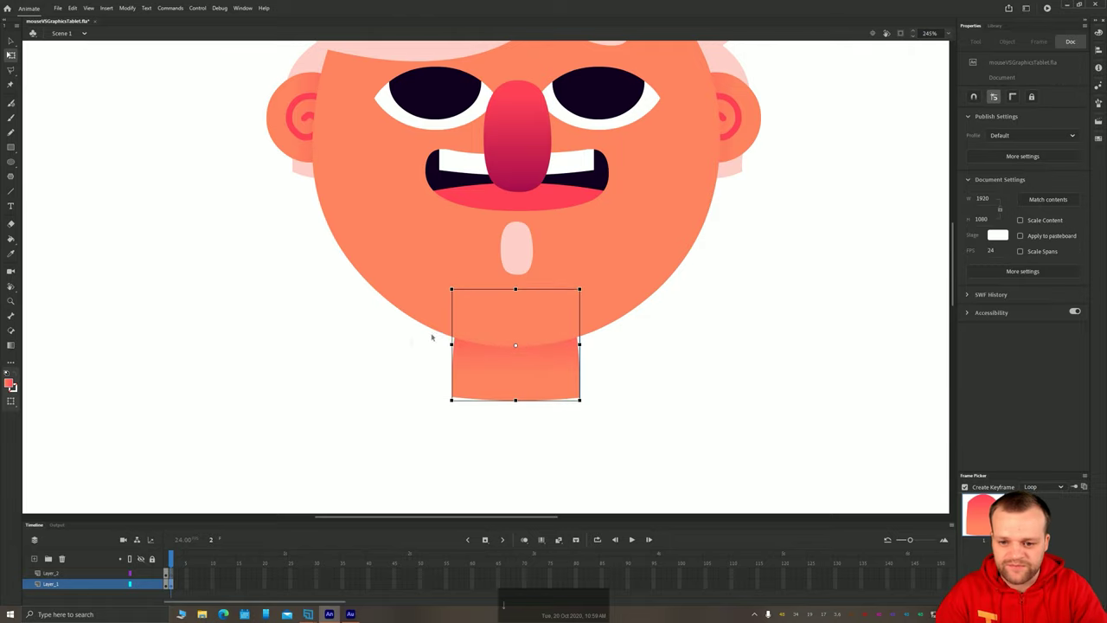
pyautogui.scroll(-2, 470, 318)
pyautogui.scroll(-2, 469, 319)
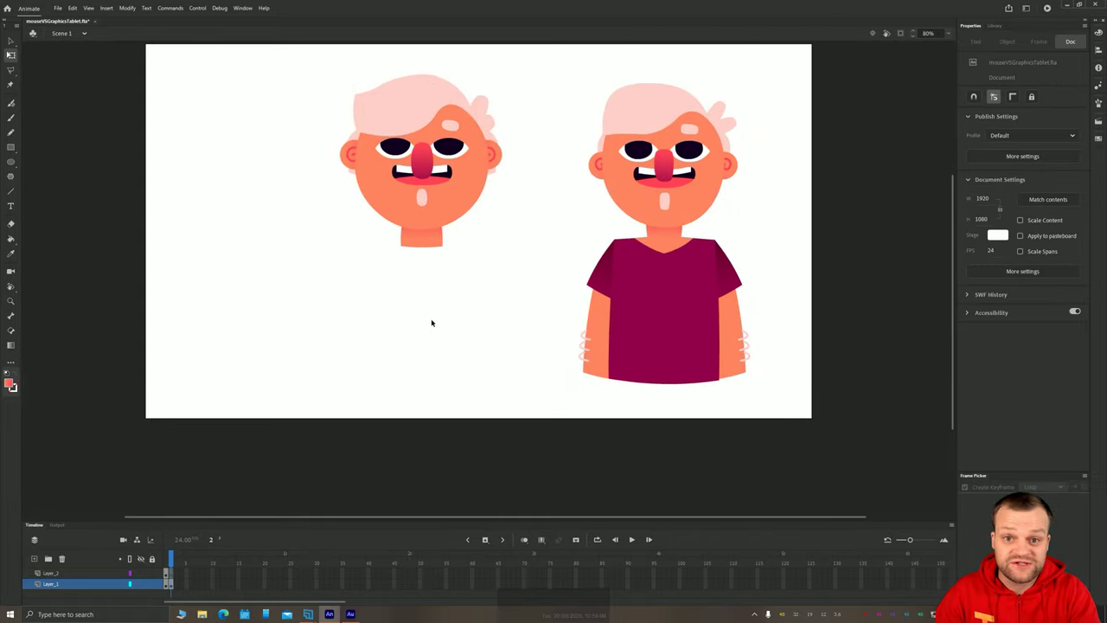
# Step: Draw a dark magenta (#920049) rectangle without an outline for the torso, beside the new character's neck
pyautogui.moveTo(355, 269); pyautogui.dragTo(395, 301)
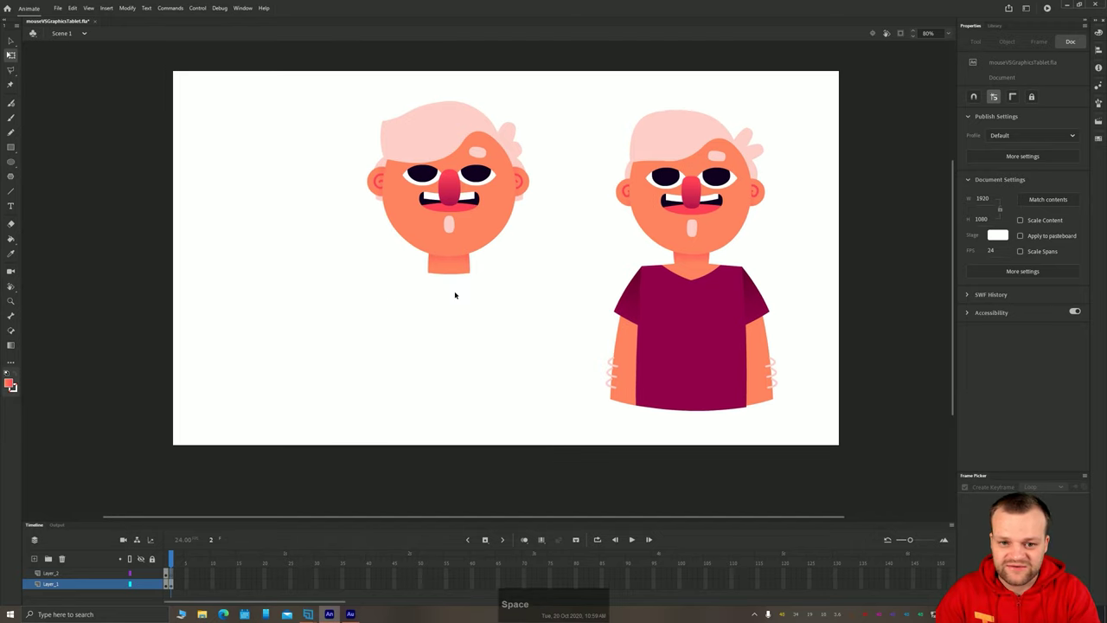
pyautogui.scroll(3, 455, 296)
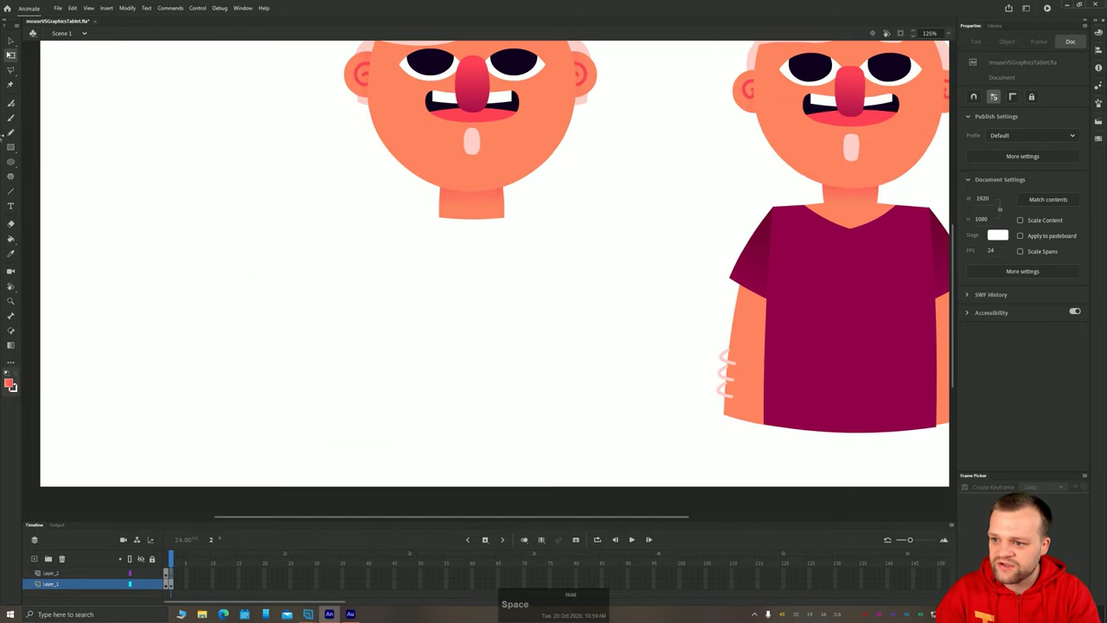
pyautogui.click(10, 148)
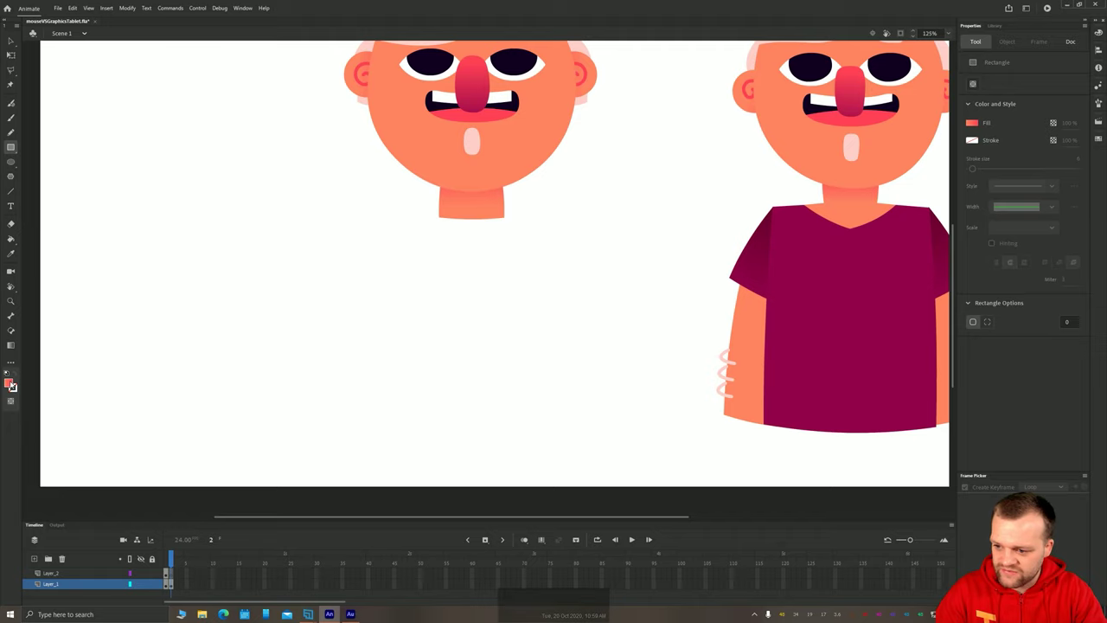
pyautogui.click(9, 384)
pyautogui.click(64, 516)
pyautogui.moveTo(374, 270); pyautogui.dragTo(412, 258)
pyautogui.moveTo(460, 426); pyautogui.dragTo(279, 208)
# Step: Bow the torso rectangle's top edge upward, pull both lower corners outward and curve its sides outward, making it about 372 wide and 413 high
pyautogui.press('v')
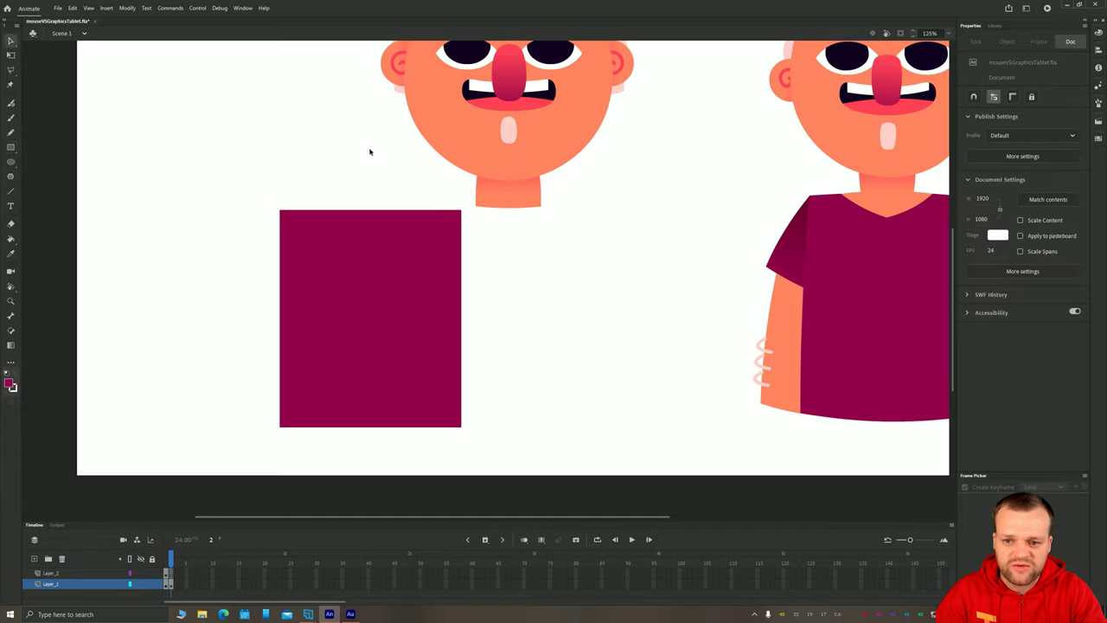
pyautogui.moveTo(371, 215); pyautogui.dragTo(368, 207)
pyautogui.moveTo(460, 430); pyautogui.dragTo(471, 432)
pyautogui.moveTo(282, 432); pyautogui.dragTo(270, 433)
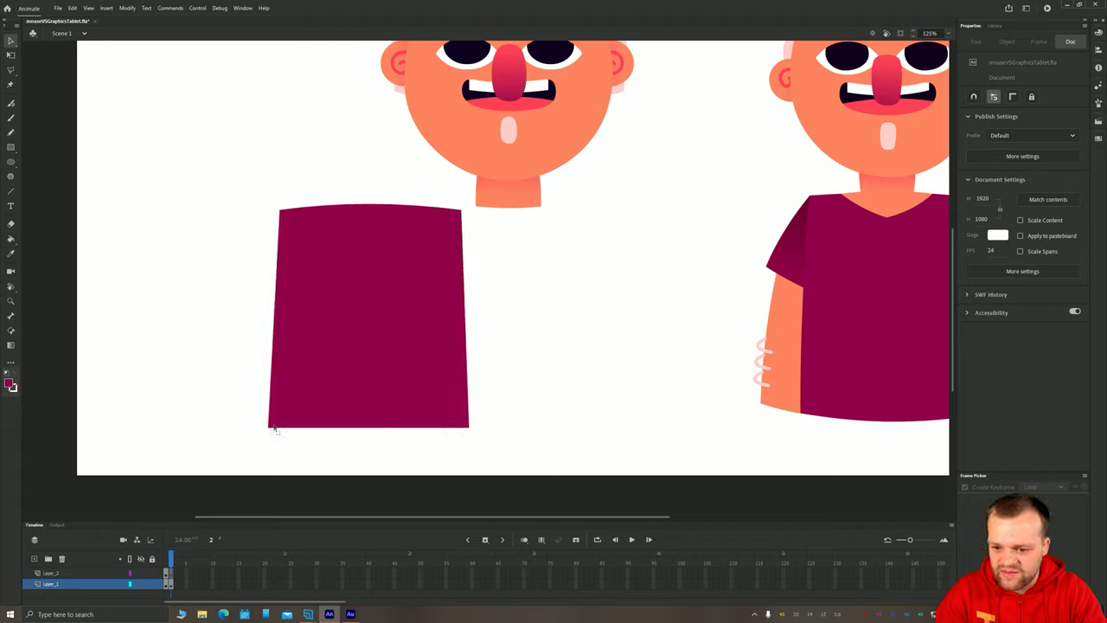
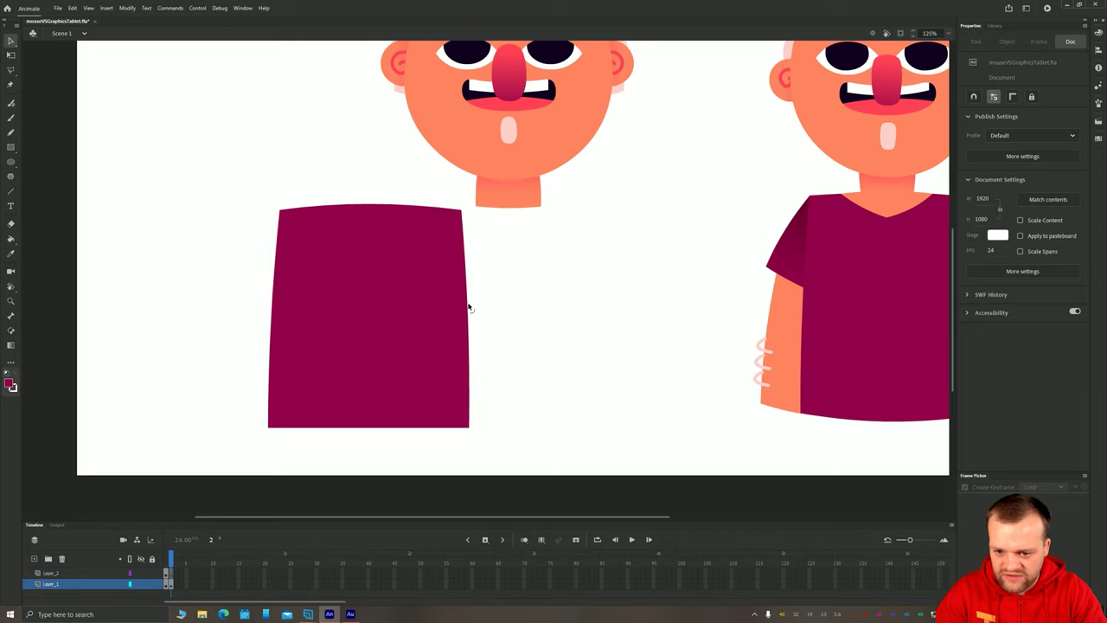
# Step: Draw an unfilled square with a light grey outline, about 195 wide and high, in the blank area above and beside the torso
pyautogui.press('space')
pyautogui.moveTo(687, 267); pyautogui.dragTo(662, 303)
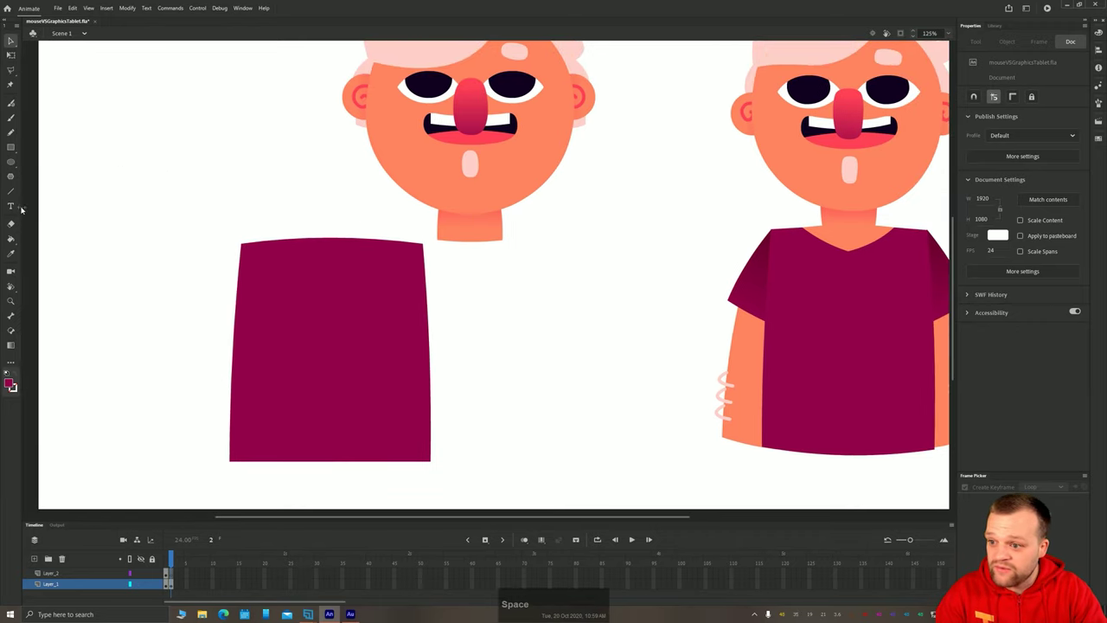
pyautogui.click(10, 147)
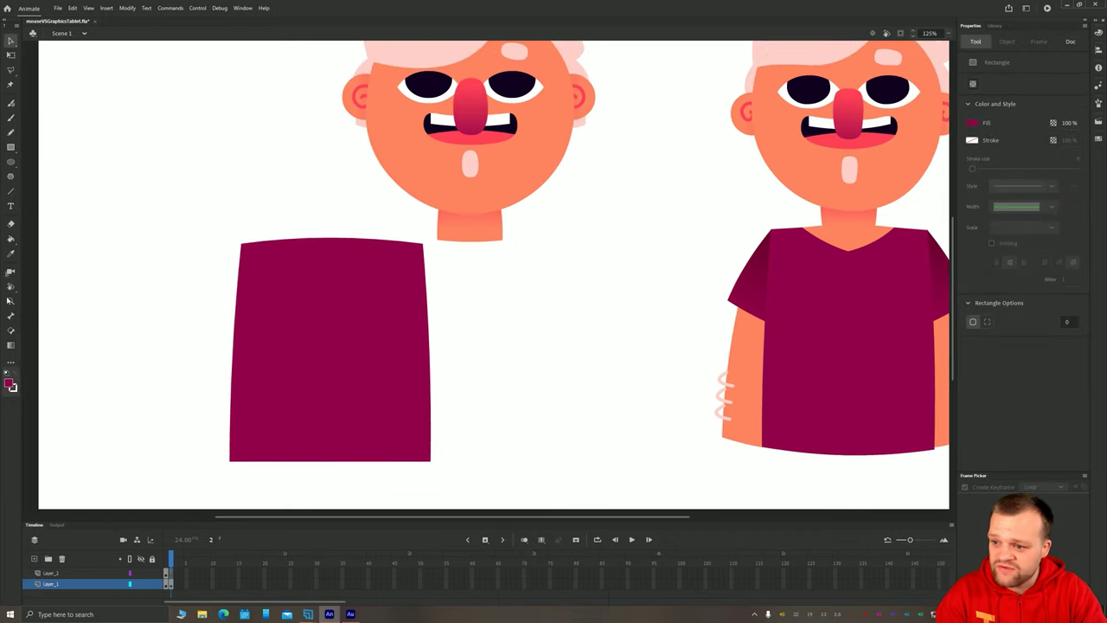
pyautogui.click(9, 385)
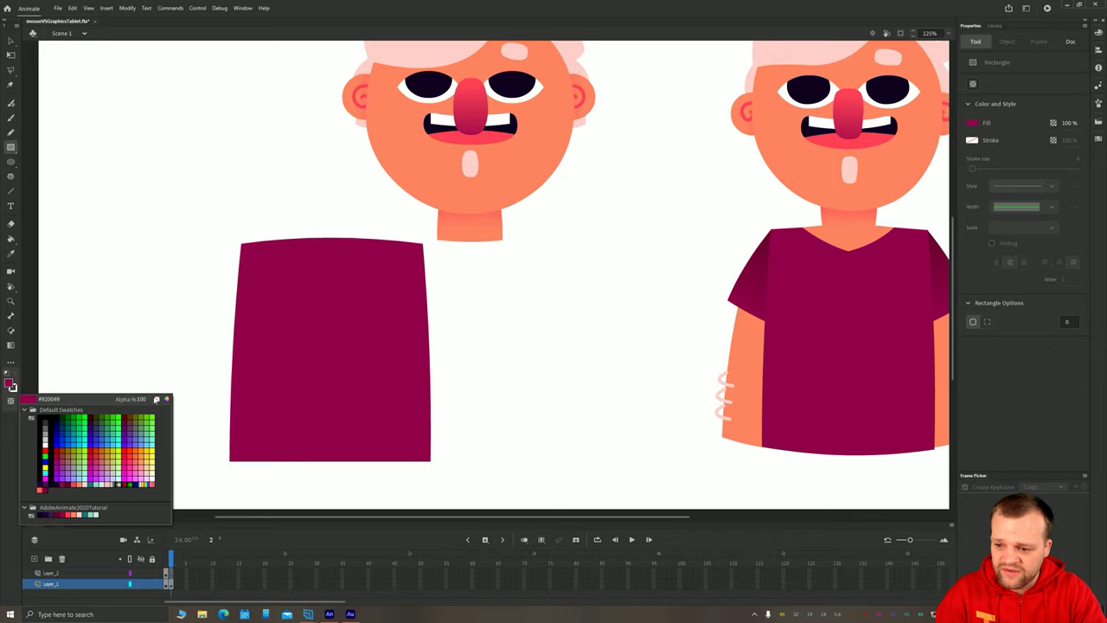
pyautogui.click(155, 399)
pyautogui.click(15, 390)
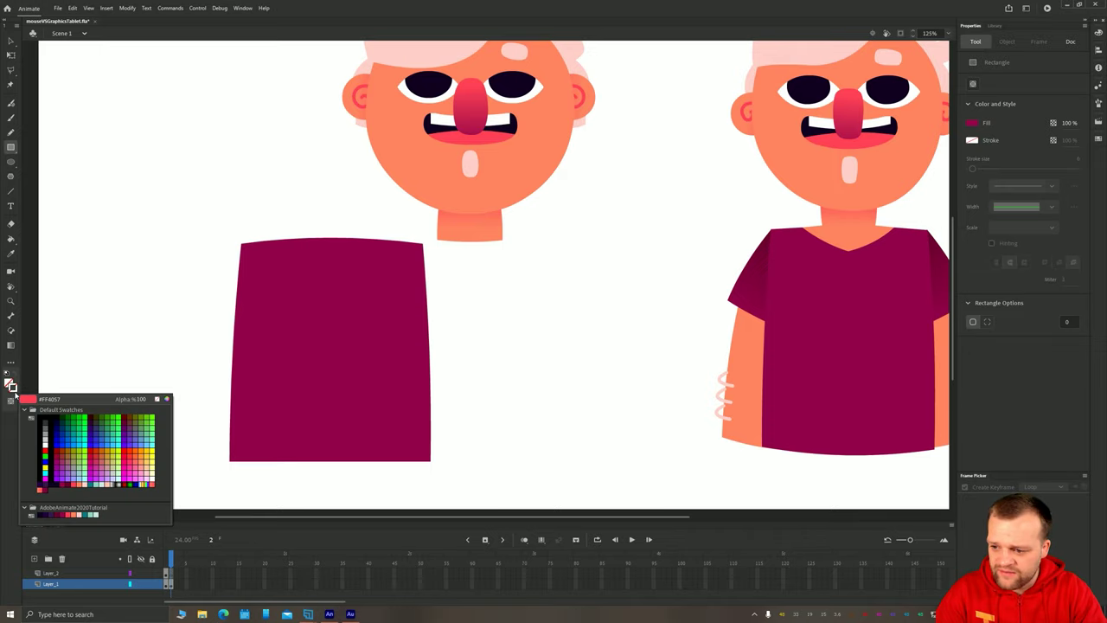
pyautogui.click(44, 441)
pyautogui.moveTo(204, 243); pyautogui.dragTo(95, 135)
pyautogui.press('v')
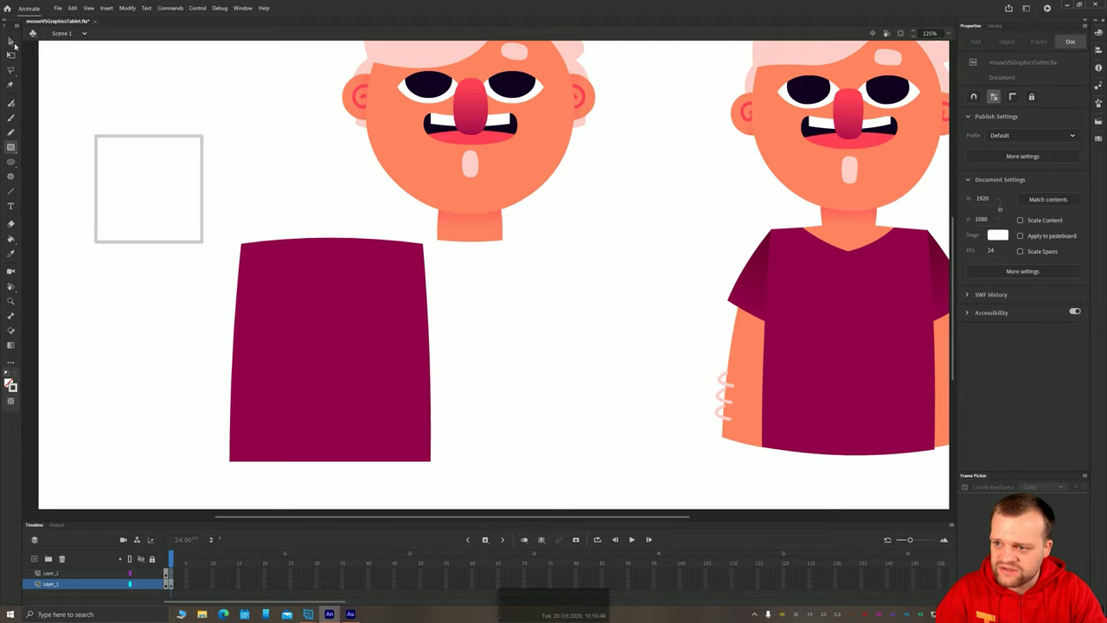
# Step: Rotate the square outline 45 degrees and place the diamond over the torso's top edge at about X 407, Y 408
pyautogui.click(95, 147)
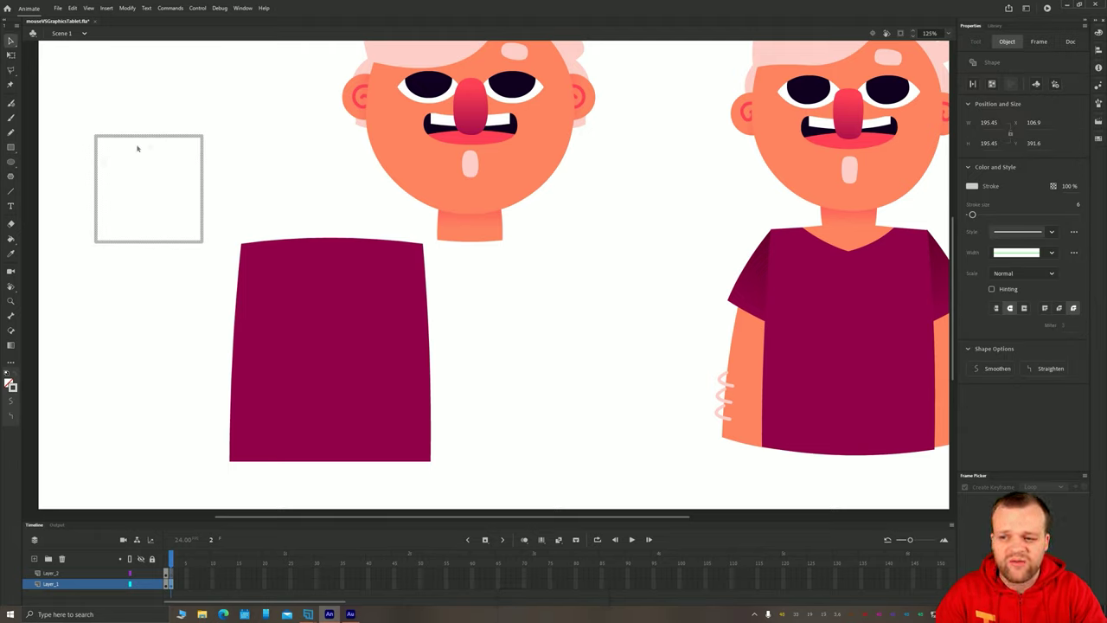
pyautogui.press('q')
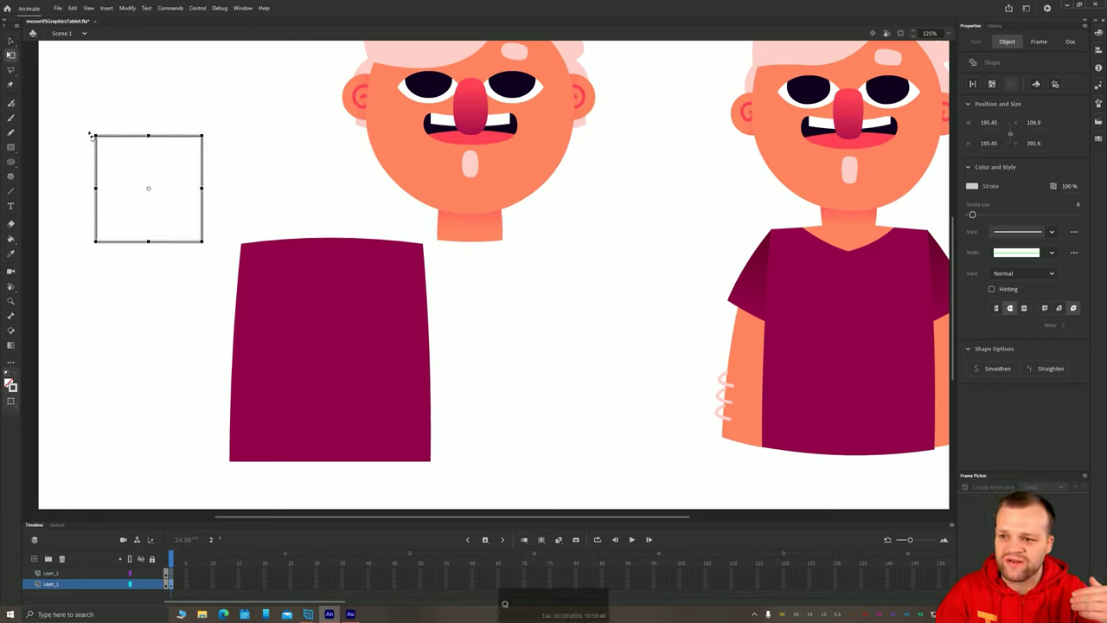
pyautogui.moveTo(92, 133); pyautogui.dragTo(154, 121)
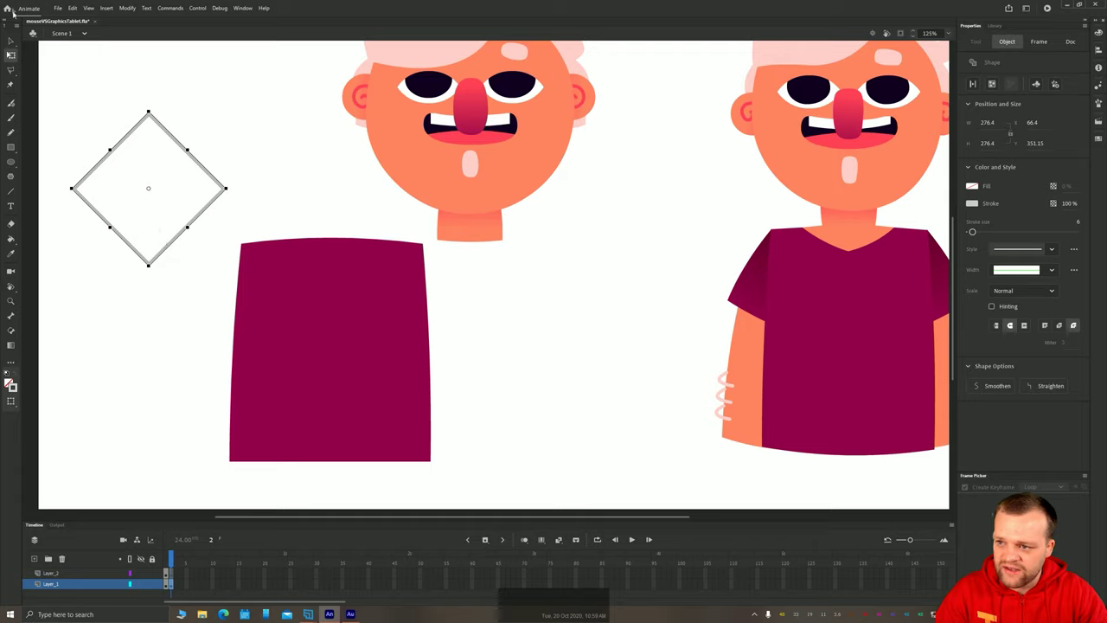
pyautogui.press('v')
pyautogui.moveTo(128, 148); pyautogui.dragTo(311, 178)
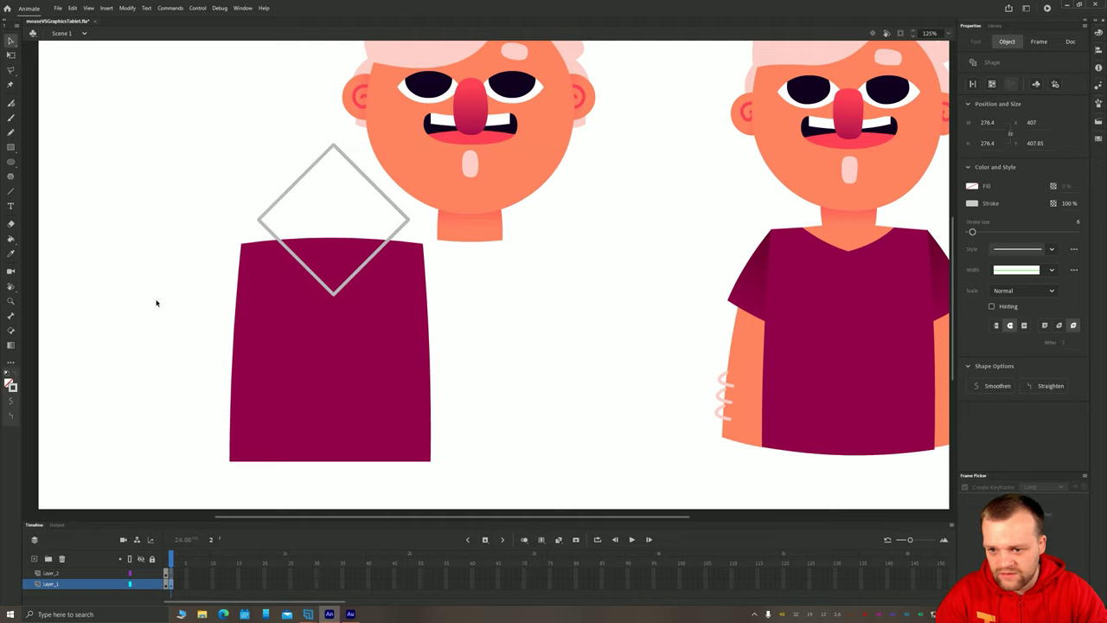
# Step: Bow the diamond's two lower edges outward, then delete its upper-left edge and the left stub outside the torso
pyautogui.click(158, 302)
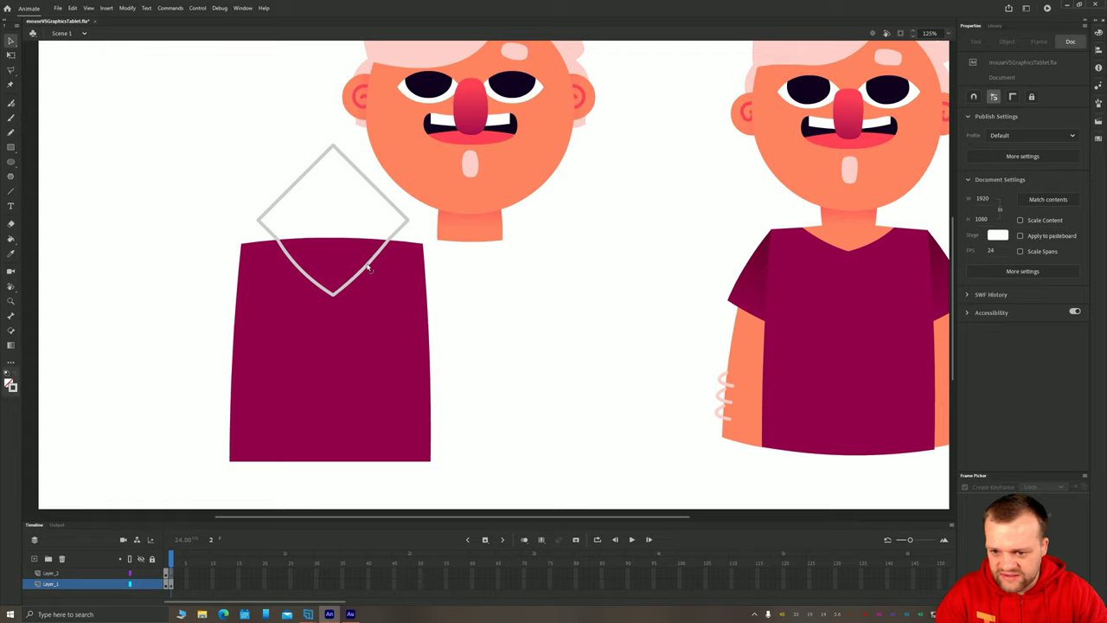
pyautogui.doubleClick(300, 184)
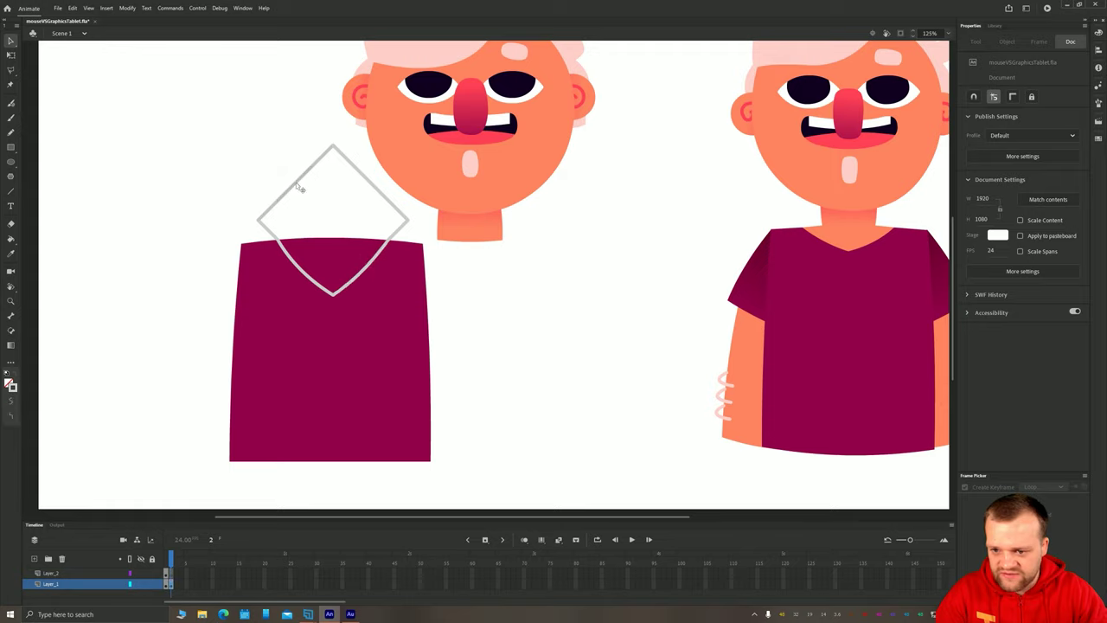
pyautogui.click(272, 174)
pyautogui.click(289, 191)
pyautogui.press('Delete')
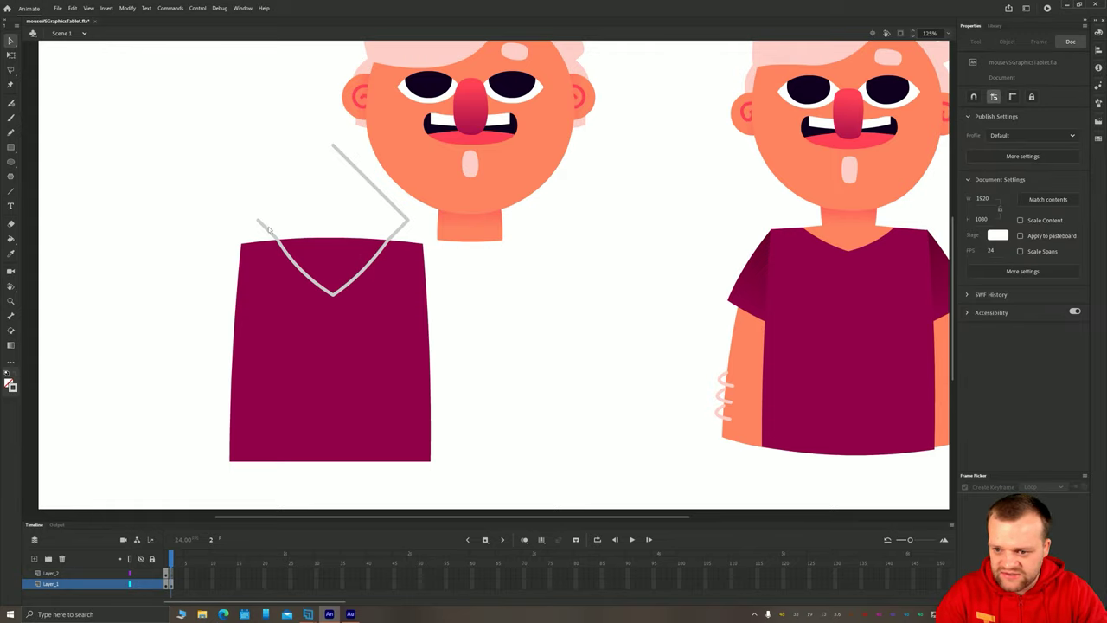
pyautogui.click(268, 231)
pyautogui.press('Delete')
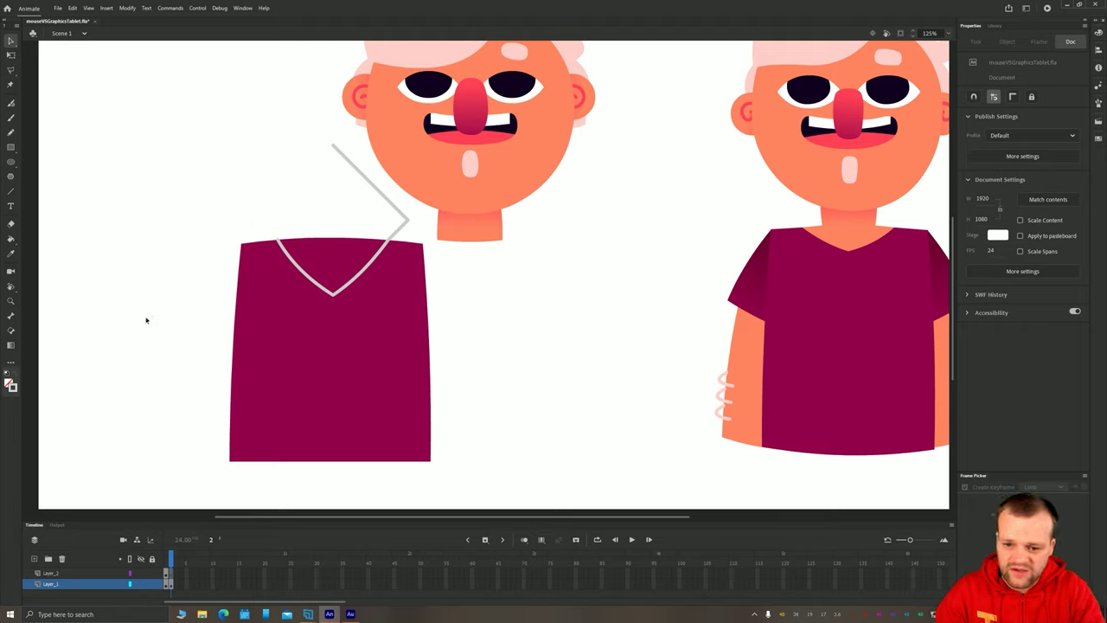
# Step: Fill the V-shaped neckline area with the orange skin colour and delete all the remaining grey outline
pyautogui.press('k')
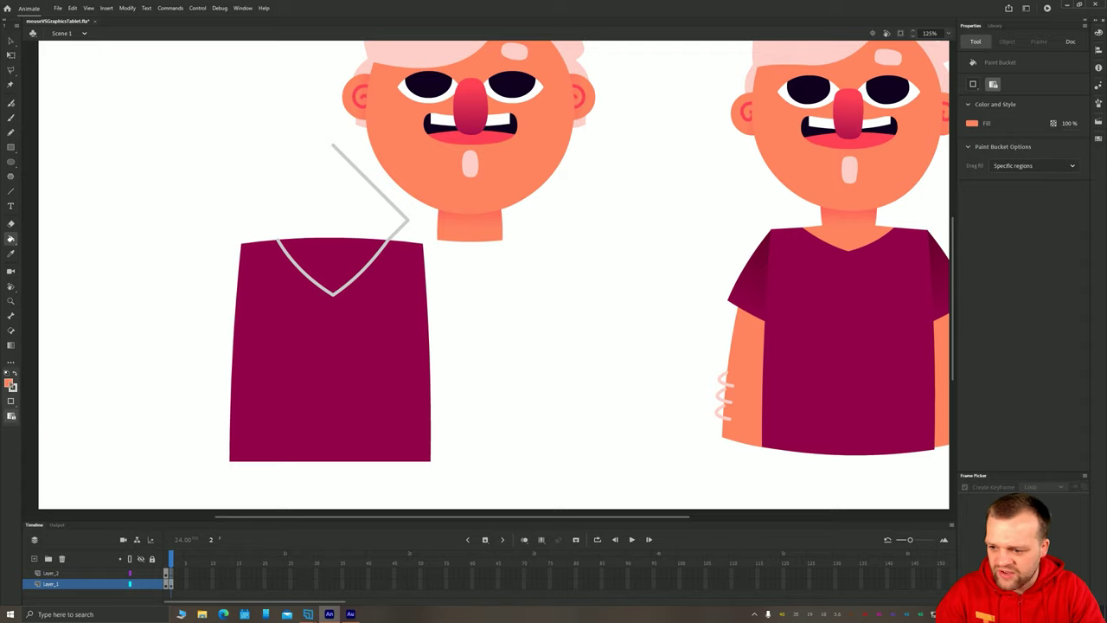
pyautogui.click(10, 384)
pyautogui.click(78, 509)
pyautogui.click(316, 275)
pyautogui.click(10, 41)
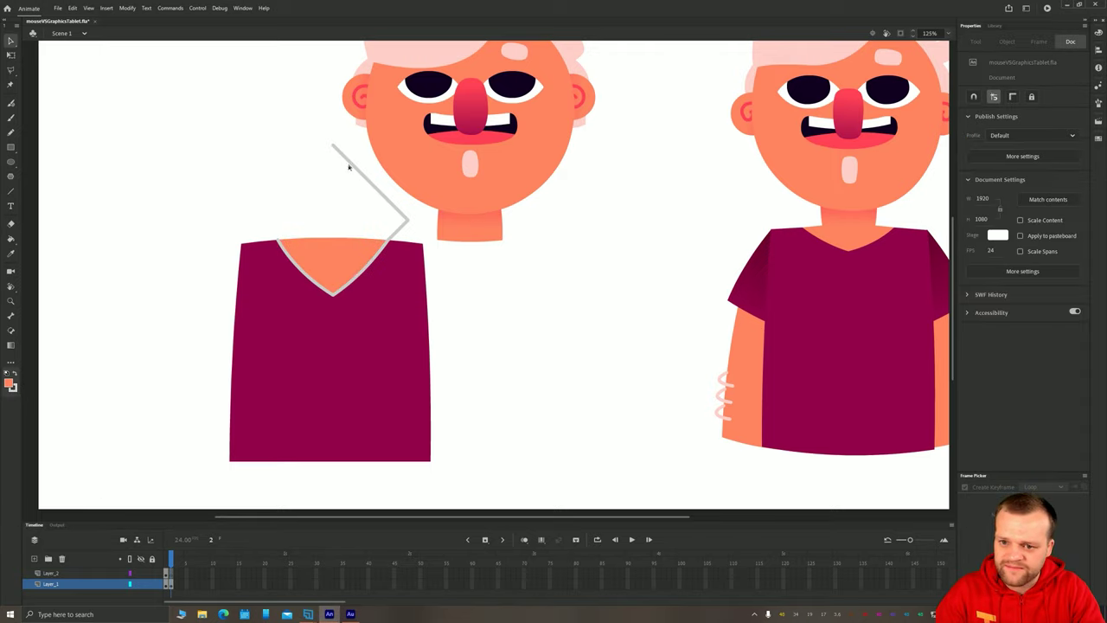
pyautogui.doubleClick(351, 165)
pyautogui.press('Delete')
# Step: Convert the shirt and neckline fills together to a graphic symbol named body2
pyautogui.press('space')
pyautogui.moveTo(212, 279); pyautogui.dragTo(229, 255)
pyautogui.click(351, 231)
pyautogui.keyDown('shift'); pyautogui.click(302, 296); pyautogui.keyUp('shift')
pyautogui.press('F8')
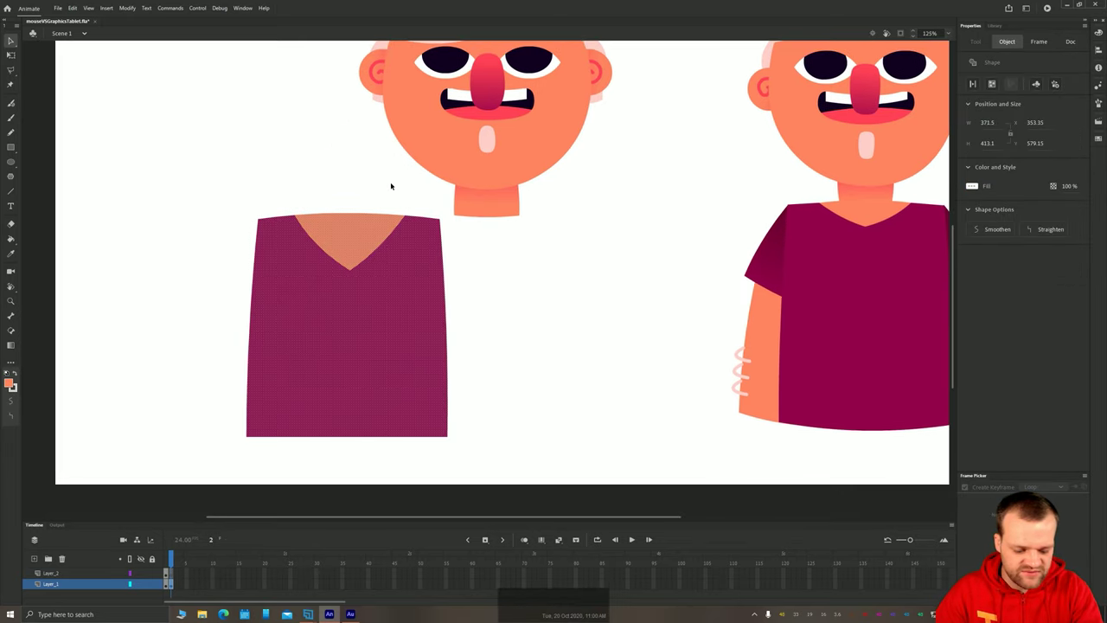
pyautogui.write('body')
pyautogui.press('Return')
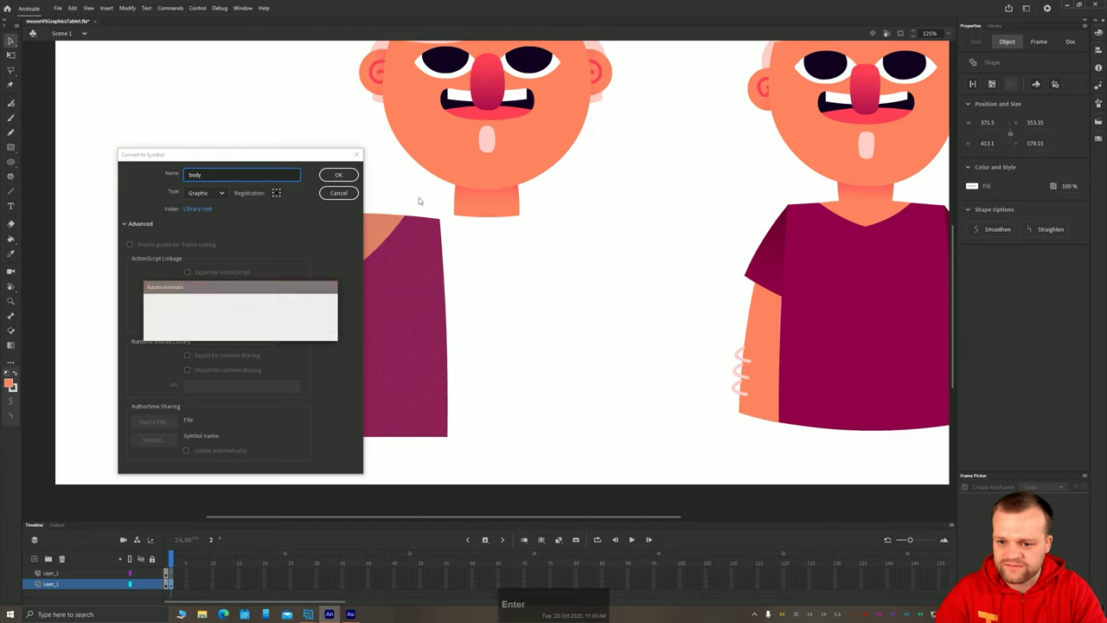
pyautogui.press('Return')
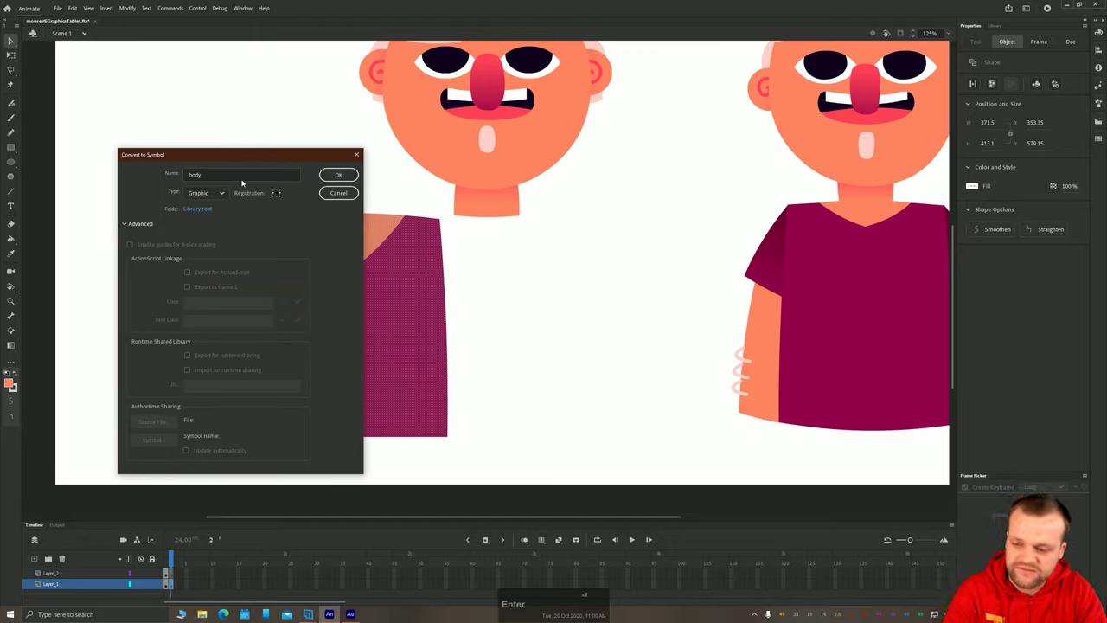
pyautogui.click(286, 174)
pyautogui.write('2')
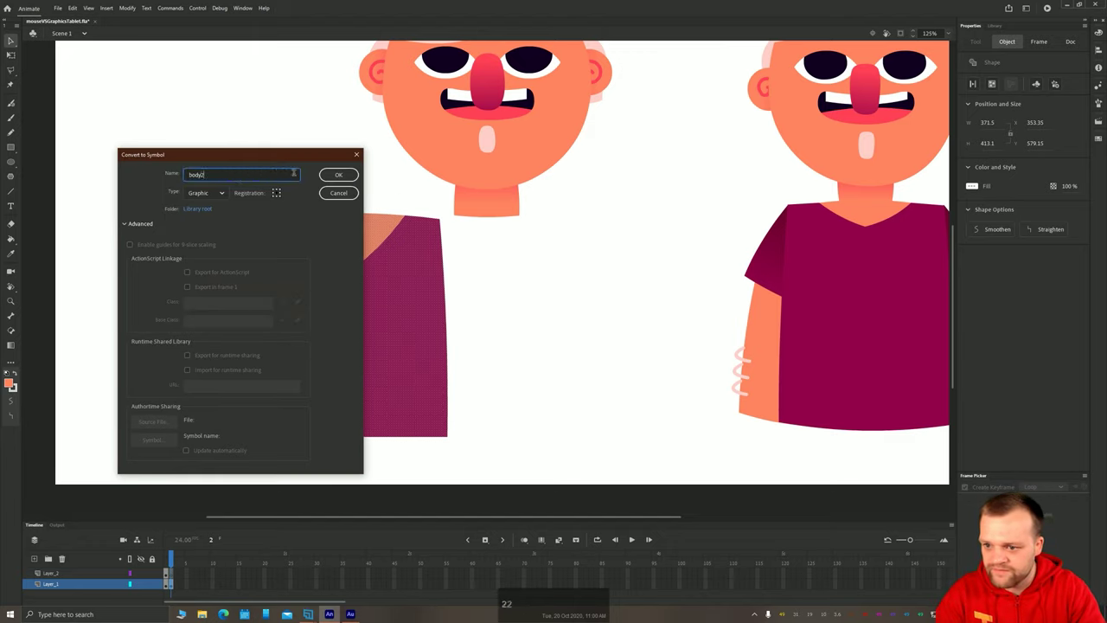
pyautogui.press('Return')
# Step: Place the body directly under the neck and nudge it into line at about X 793
pyautogui.moveTo(307, 285); pyautogui.dragTo(435, 276)
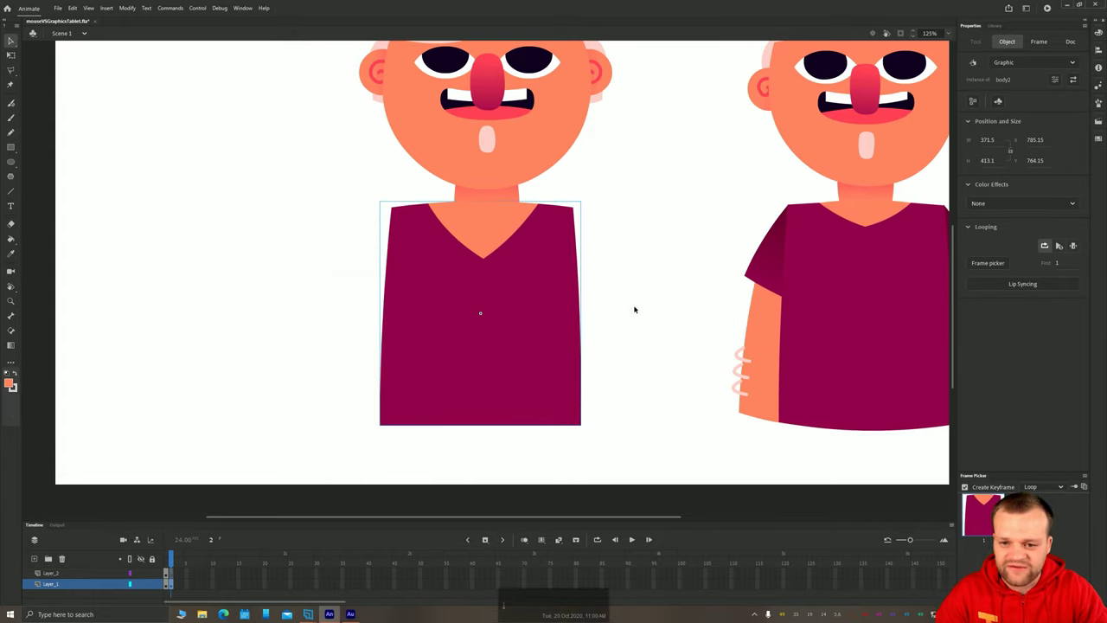
pyautogui.hotkey('shift', 'Right')
pyautogui.press('Right')
pyautogui.hotkey('shift', 'Up')
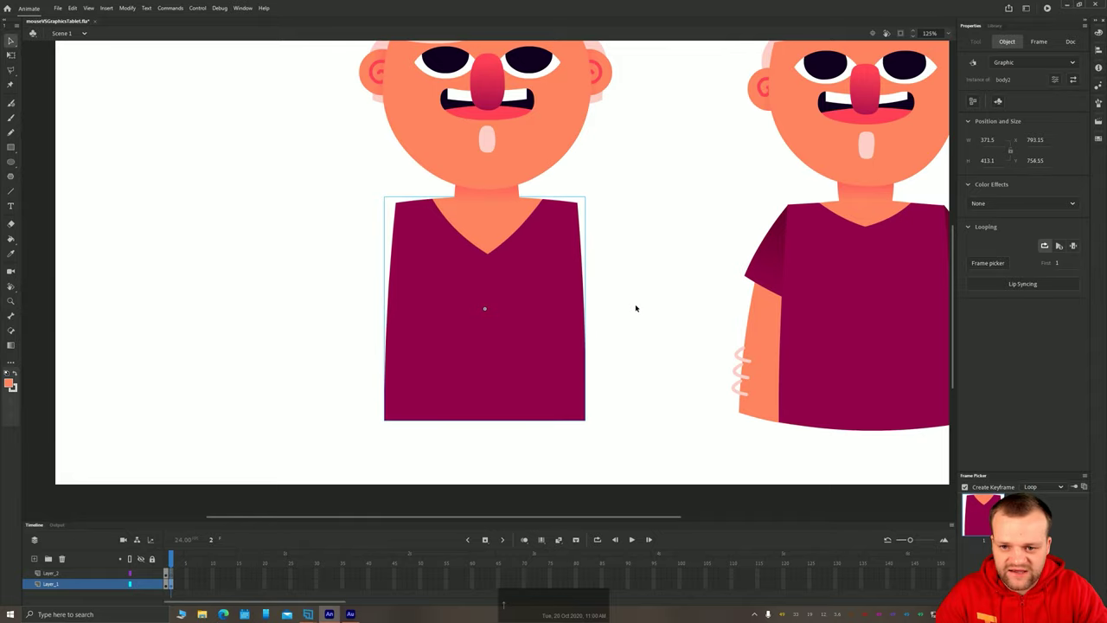
# Step: Duplicate the body symbol into the empty area beside the character, level with the original, at about X 231, Y 755
pyautogui.press('space')
pyautogui.moveTo(667, 302); pyautogui.dragTo(556, 302)
pyautogui.moveTo(327, 269); pyautogui.dragTo(279, 315)
pyautogui.click(540, 330)
pyautogui.moveTo(596, 329); pyautogui.dragTo(306, 332)
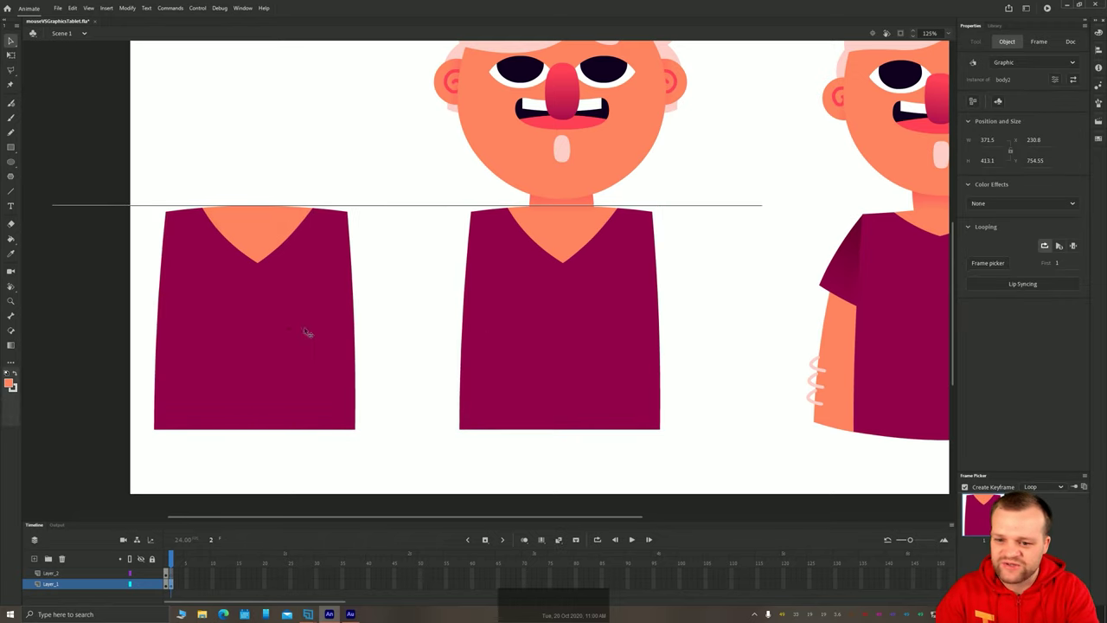
# Step: Break the duplicated body apart and fill its neckline with the shirt's dark magenta to make one solid shape
pyautogui.hotkey('ctrl', 'b')
pyautogui.press('i')
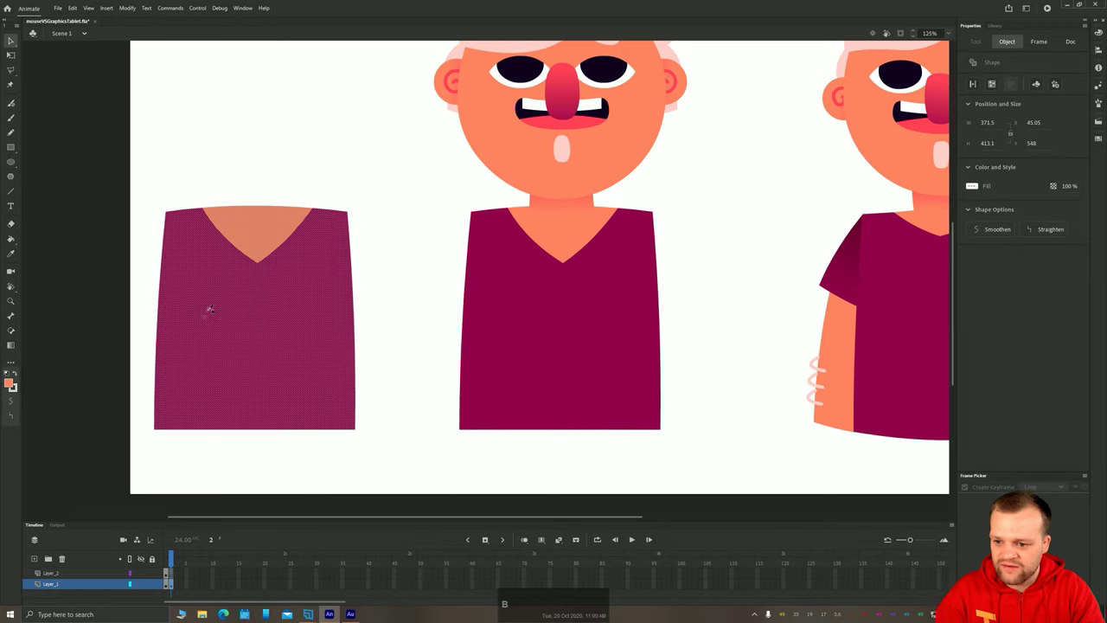
pyautogui.press('u')
pyautogui.press('v')
pyautogui.click(250, 300)
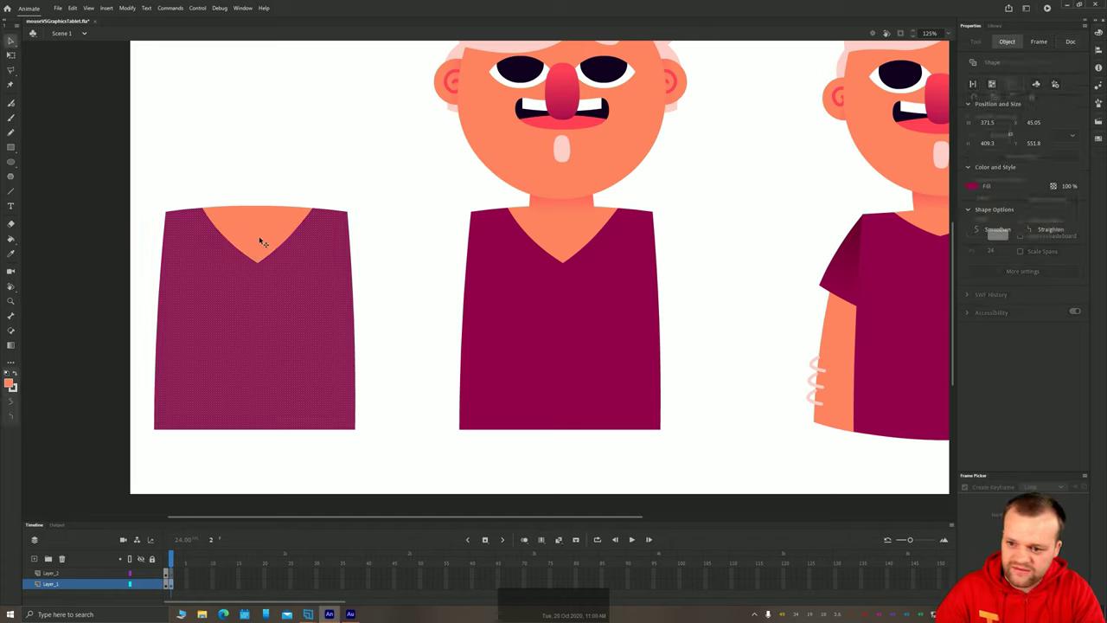
pyautogui.keyDown('shift'); pyautogui.click(263, 241); pyautogui.keyUp('shift')
pyautogui.press('i')
pyautogui.click(290, 297)
pyautogui.click(293, 300)
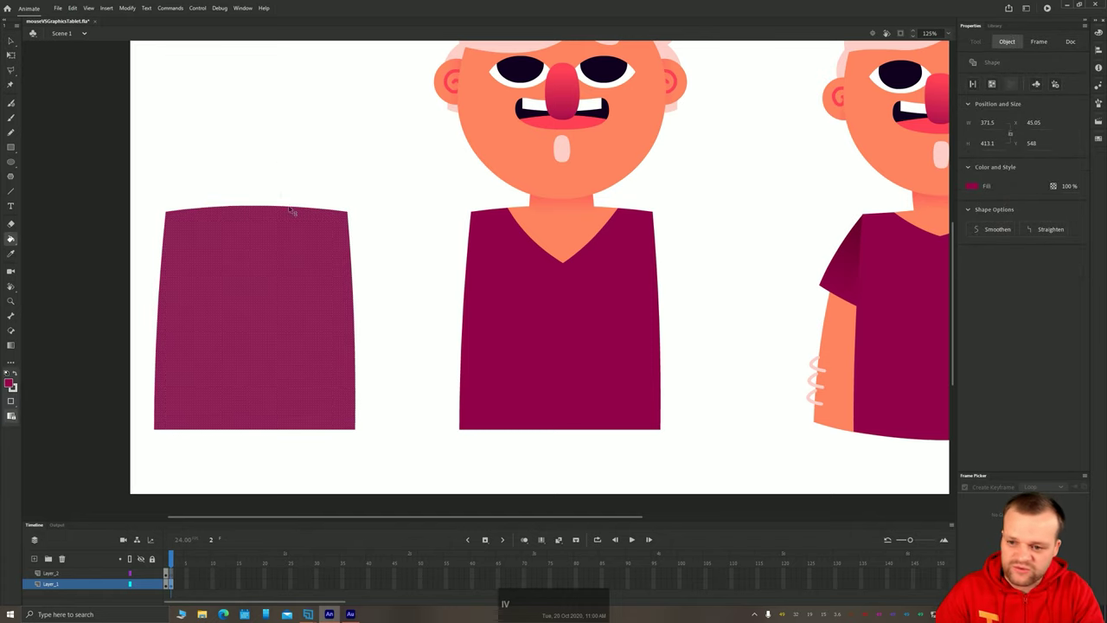
# Step: Shrink and rotate the solid shape to about 175 by 174, and place it beside the shoulder at about X 374, Y 496
pyautogui.press('v')
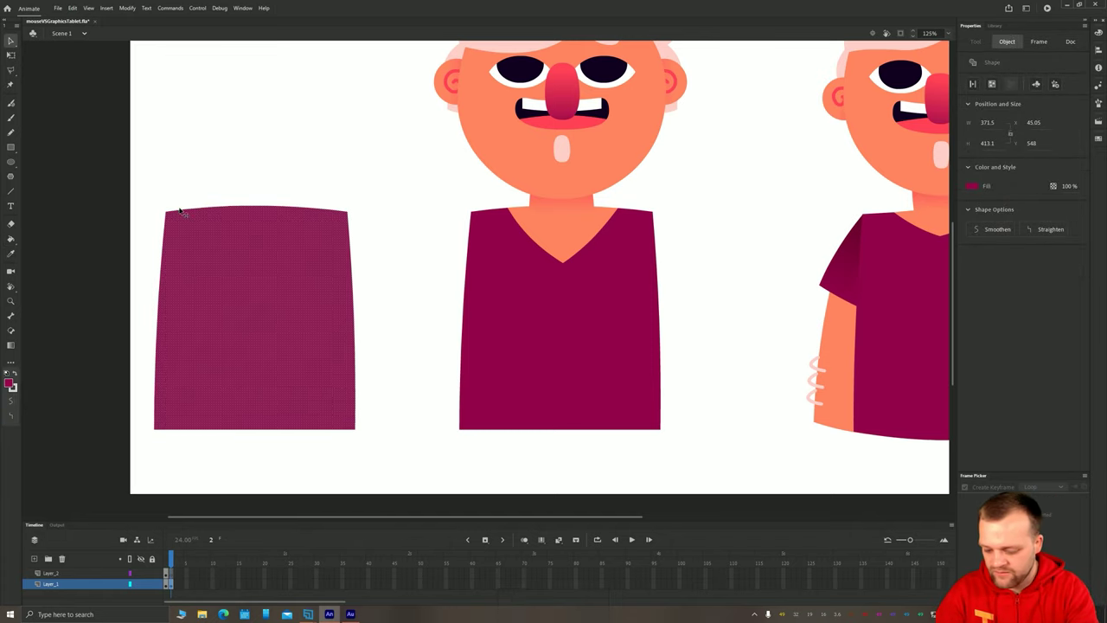
pyautogui.press('q')
pyautogui.moveTo(169, 200); pyautogui.dragTo(259, 264)
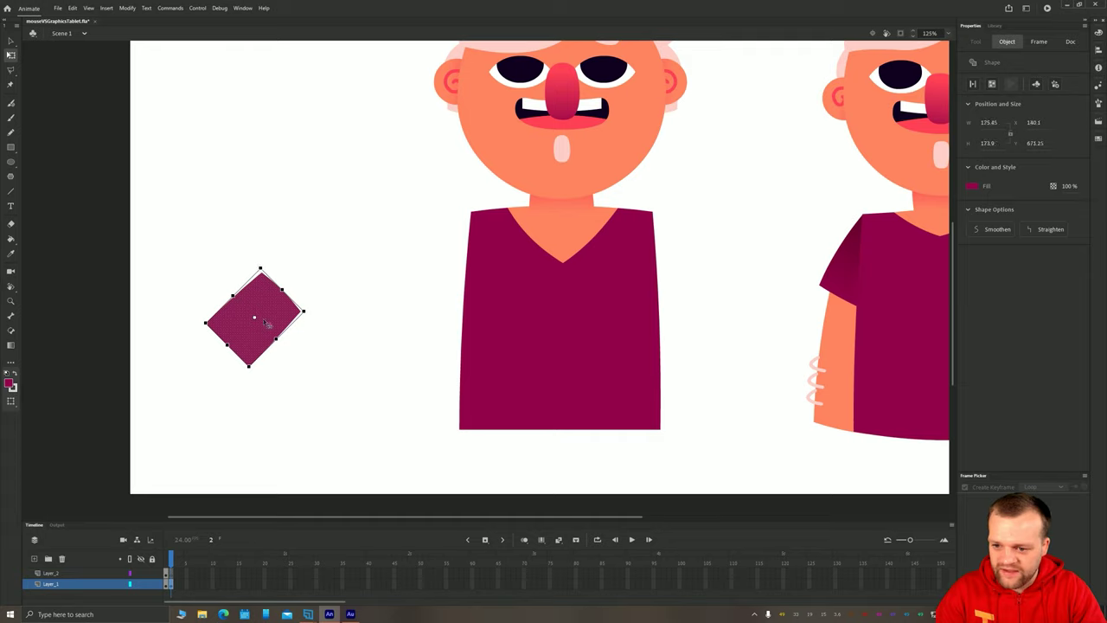
pyautogui.moveTo(395, 231); pyautogui.dragTo(398, 229)
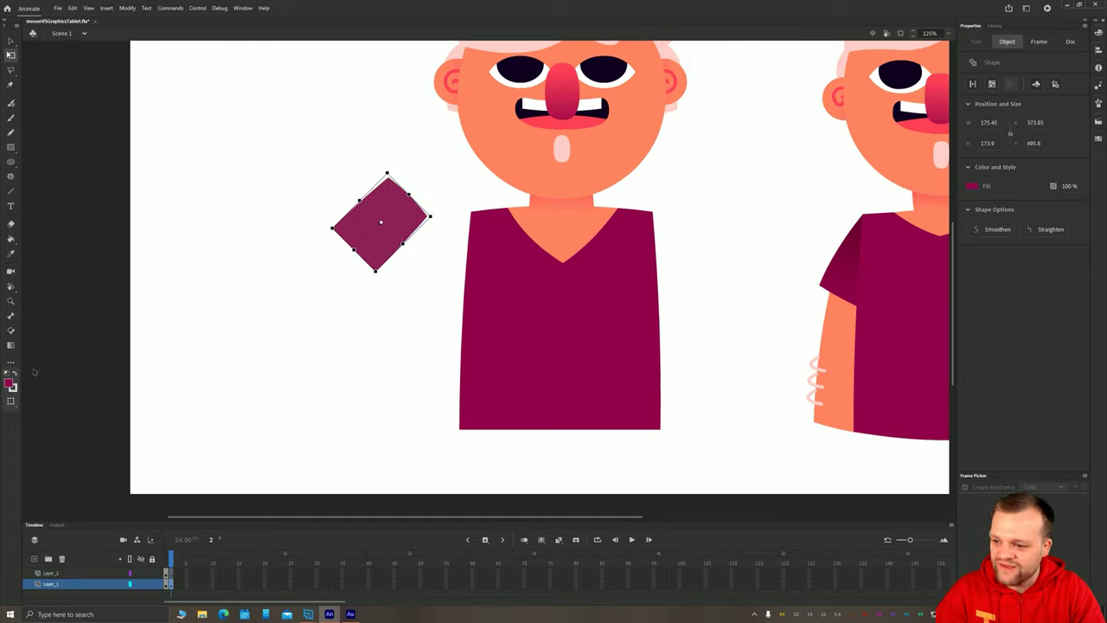
# Step: Fill the small sleeve shape with the dark magenta gradient swatch and deselect it
pyautogui.click(11, 386)
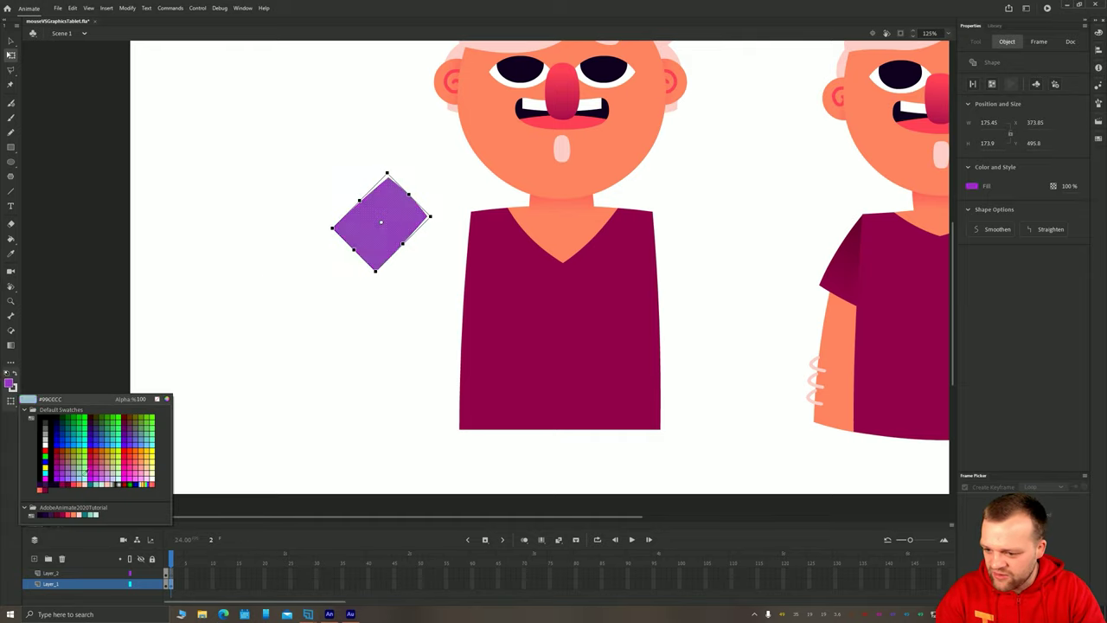
pyautogui.click(46, 488)
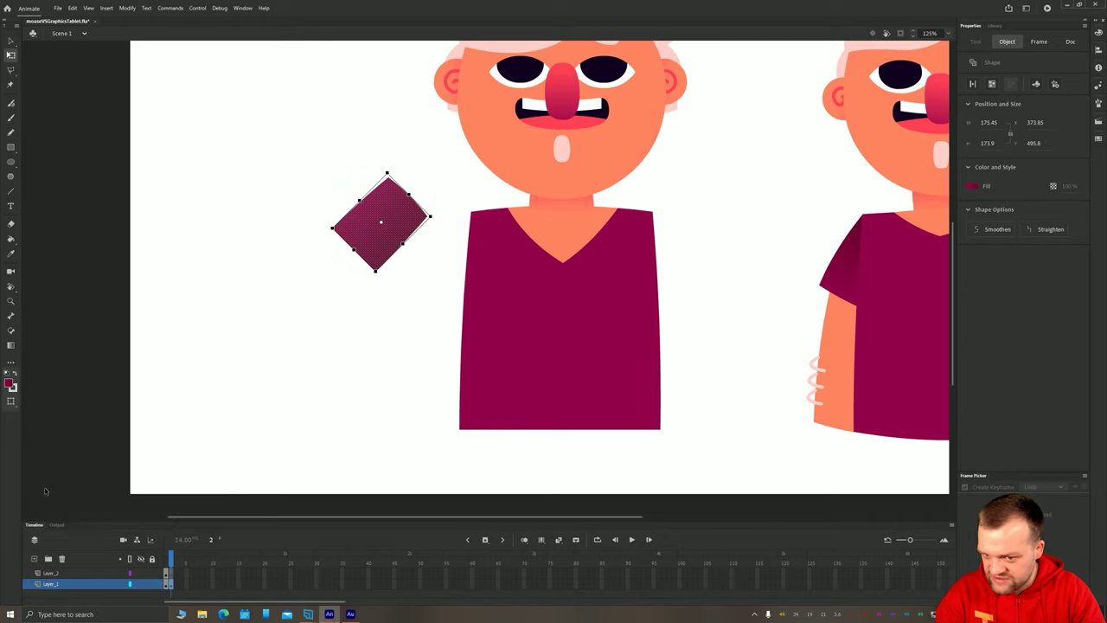
pyautogui.click(12, 41)
pyautogui.click(329, 282)
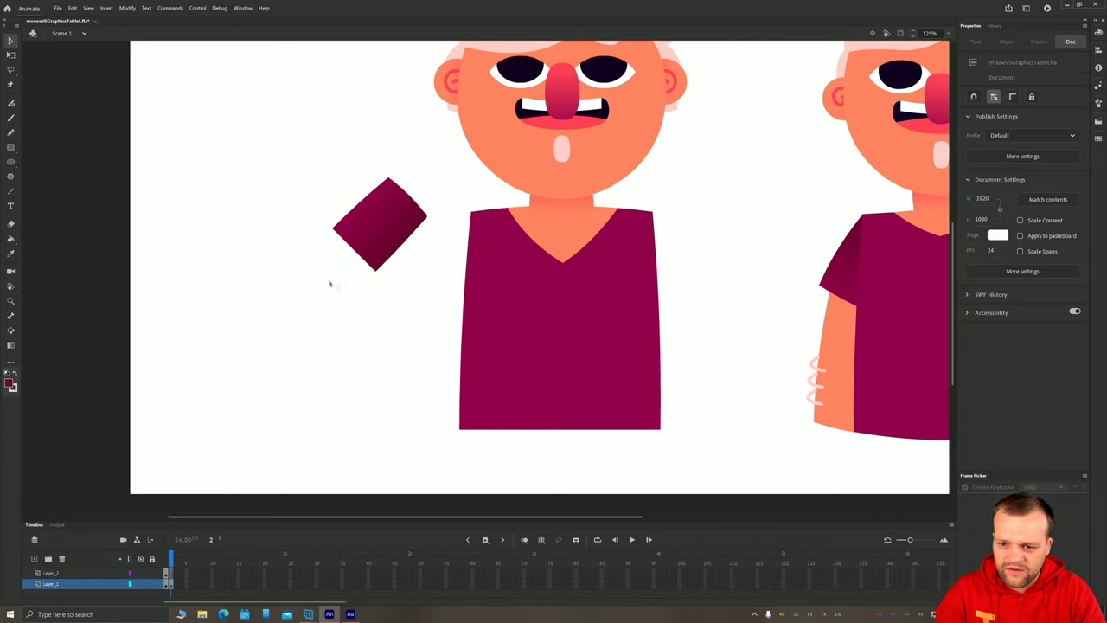
# Step: Rotate the sleeve's gradient and shift its centre slightly so the dark end faces the shape's upper shoulder side
pyautogui.moveTo(328, 282); pyautogui.dragTo(348, 300)
pyautogui.click(404, 270)
pyautogui.press('f')
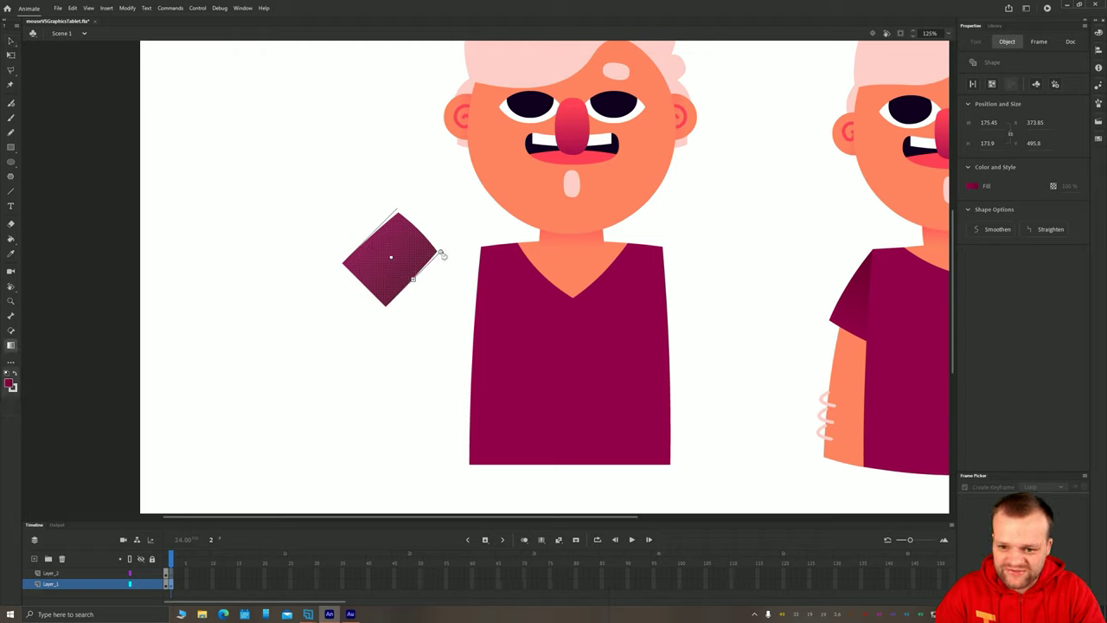
pyautogui.moveTo(441, 255); pyautogui.dragTo(383, 212)
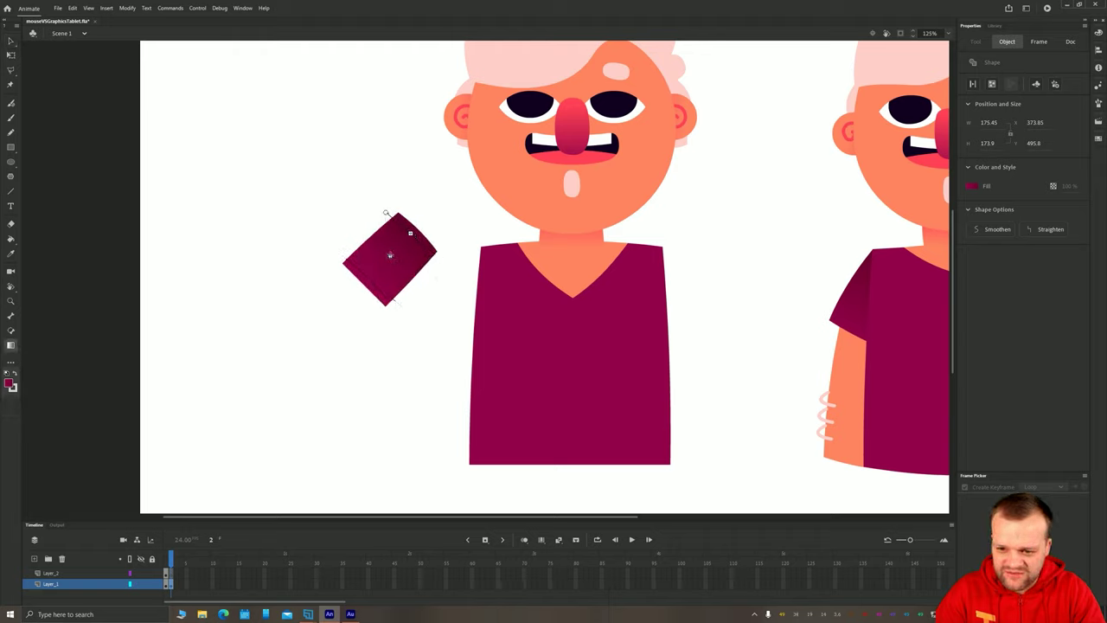
pyautogui.moveTo(389, 256); pyautogui.dragTo(386, 260)
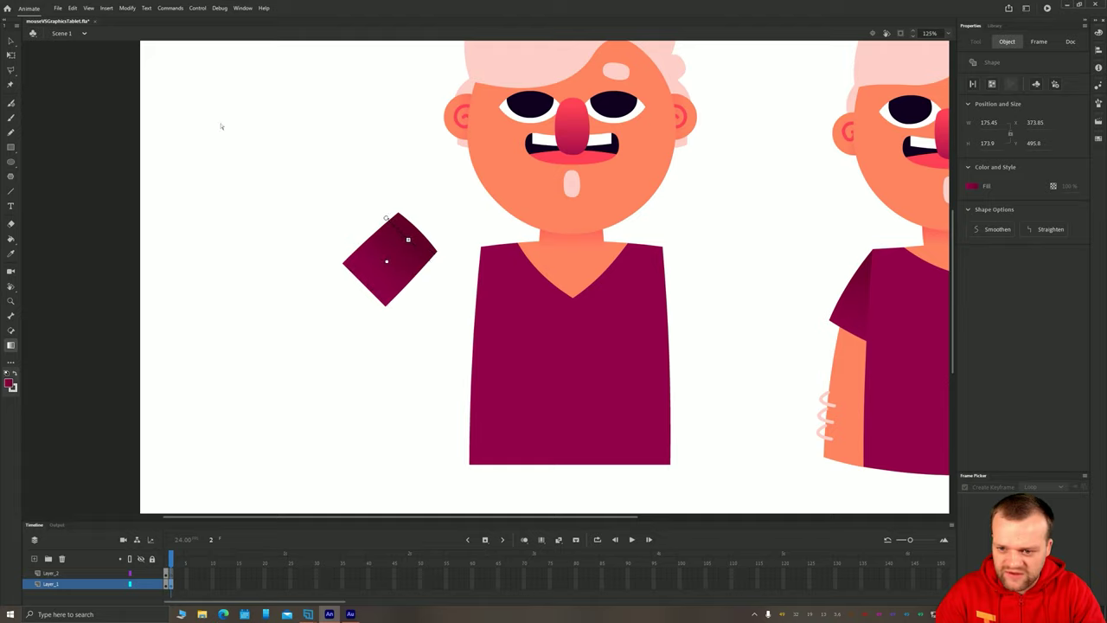
# Step: Convert the gradient sleeve shape to a Graphic symbol named sleeveL
pyautogui.click(12, 41)
pyautogui.click(408, 247)
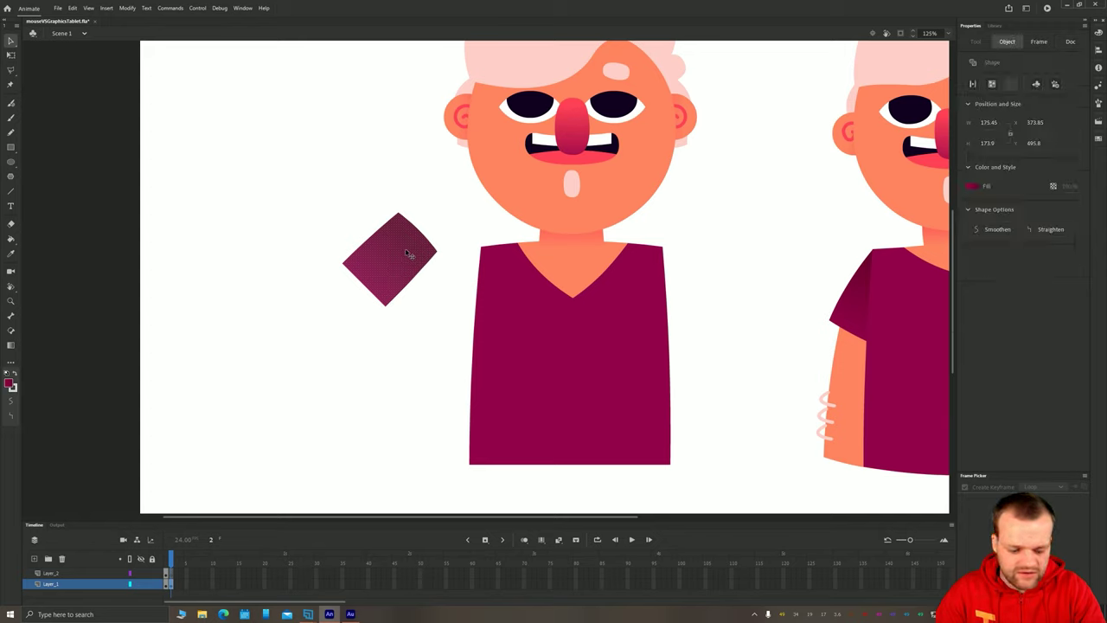
pyautogui.press('F8')
pyautogui.write('sle')
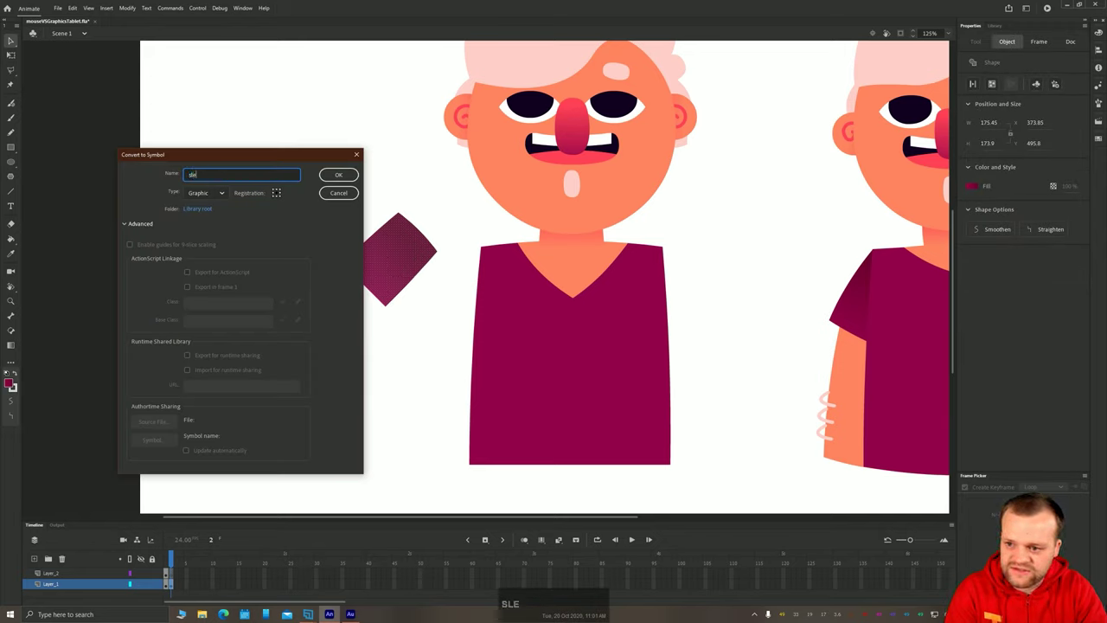
pyautogui.write('eveL')
pyautogui.press('Return')
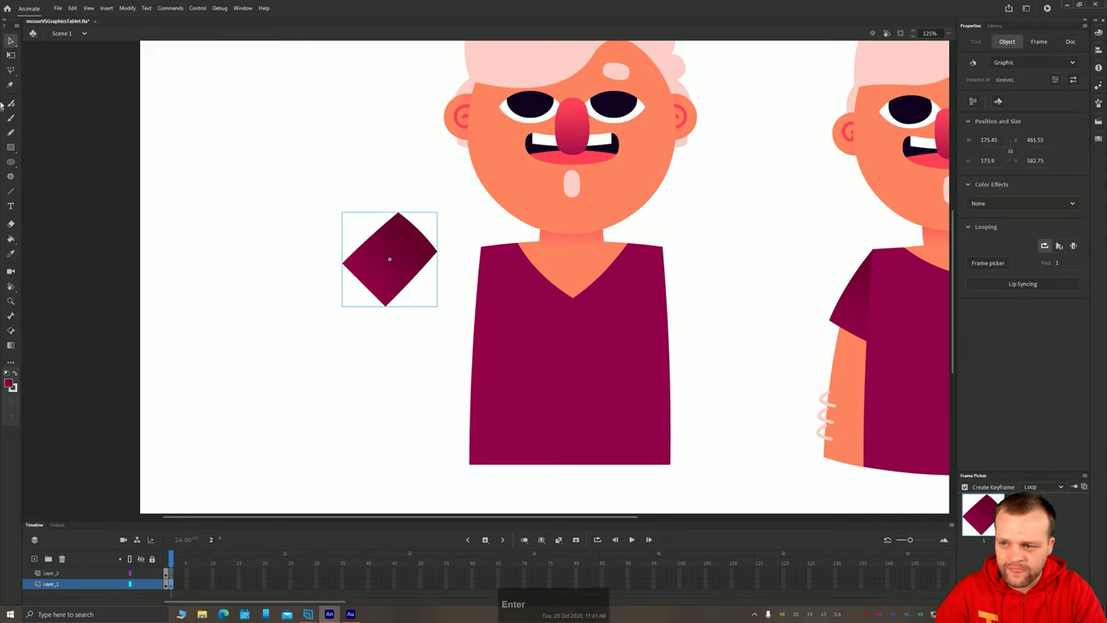
# Step: Rotate the sleeve symbol slightly clockwise, place it behind the shirt's shoulder corner, and nudge it to about X 631, Y 648
pyautogui.press('q')
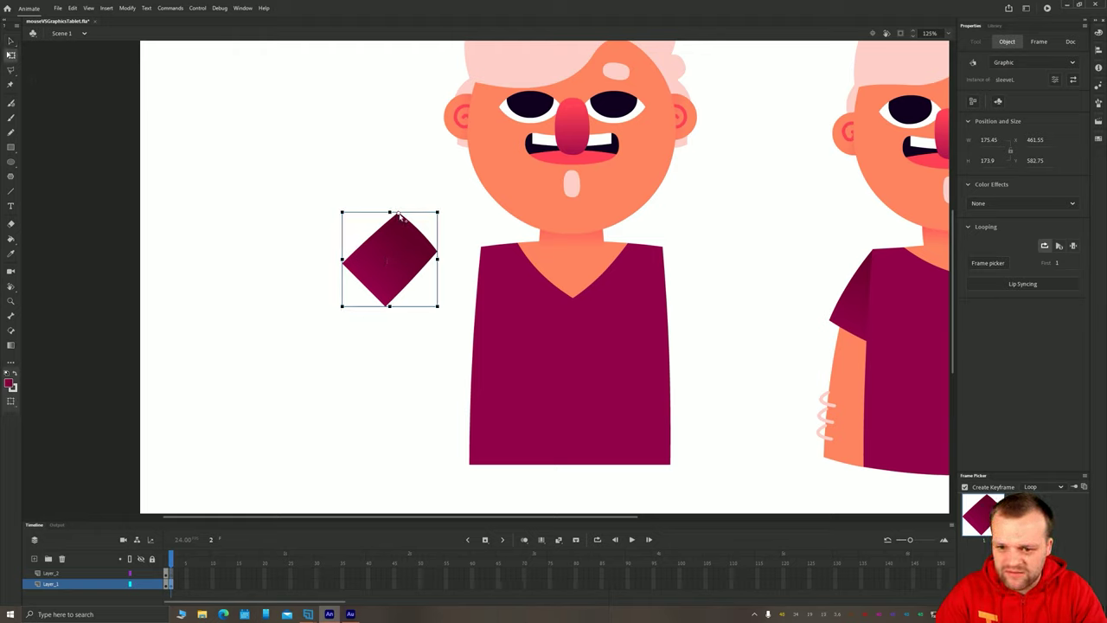
pyautogui.moveTo(341, 317); pyautogui.dragTo(364, 314)
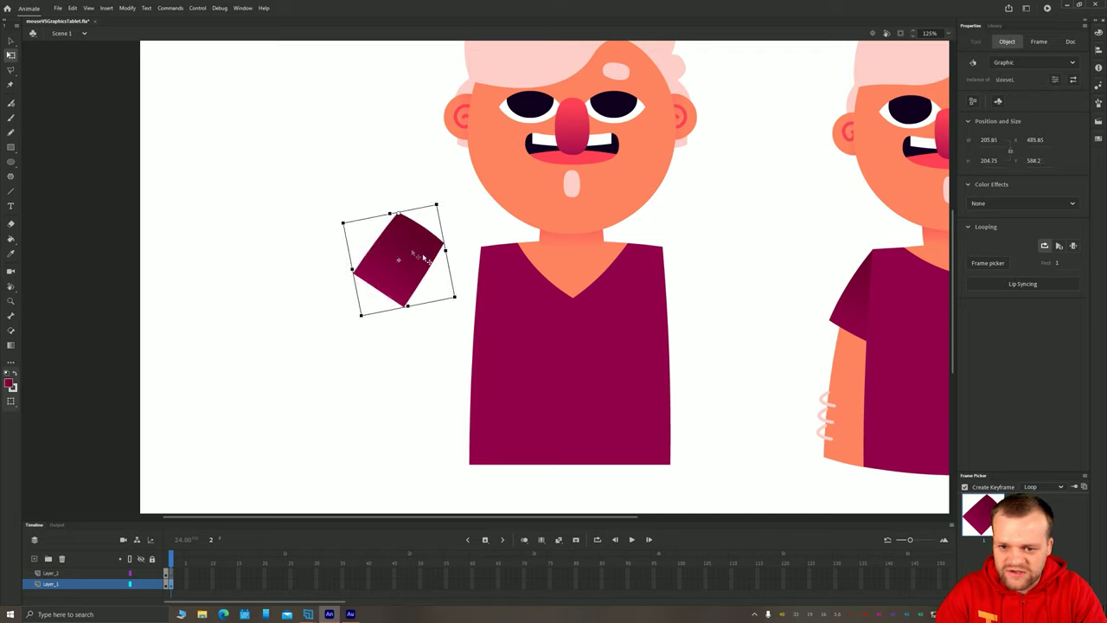
pyautogui.moveTo(393, 243); pyautogui.dragTo(488, 277)
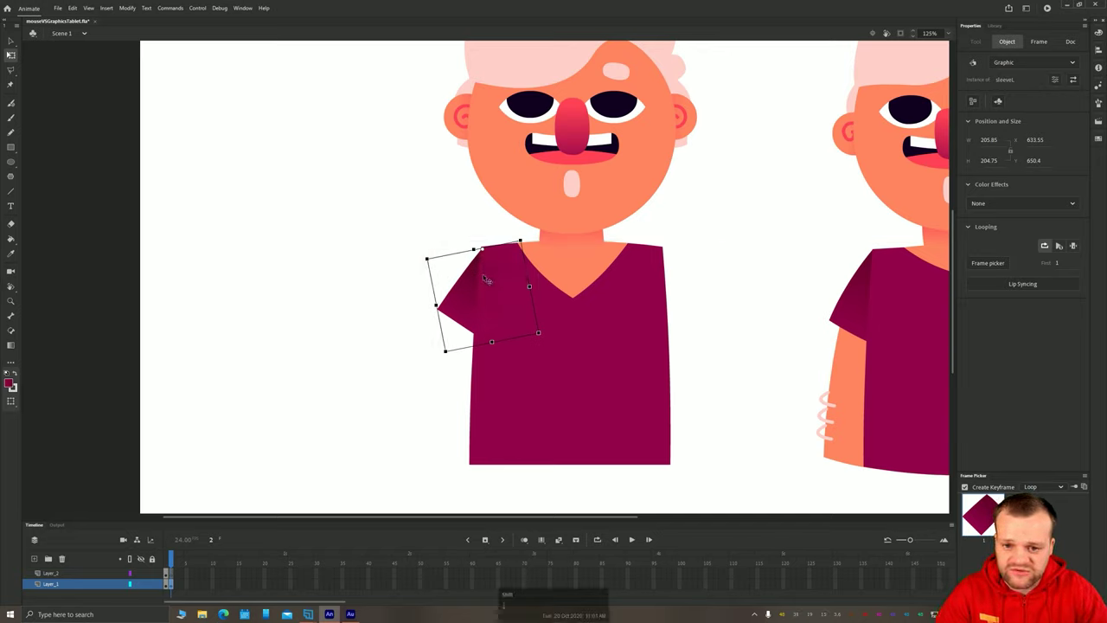
pyautogui.click(376, 317)
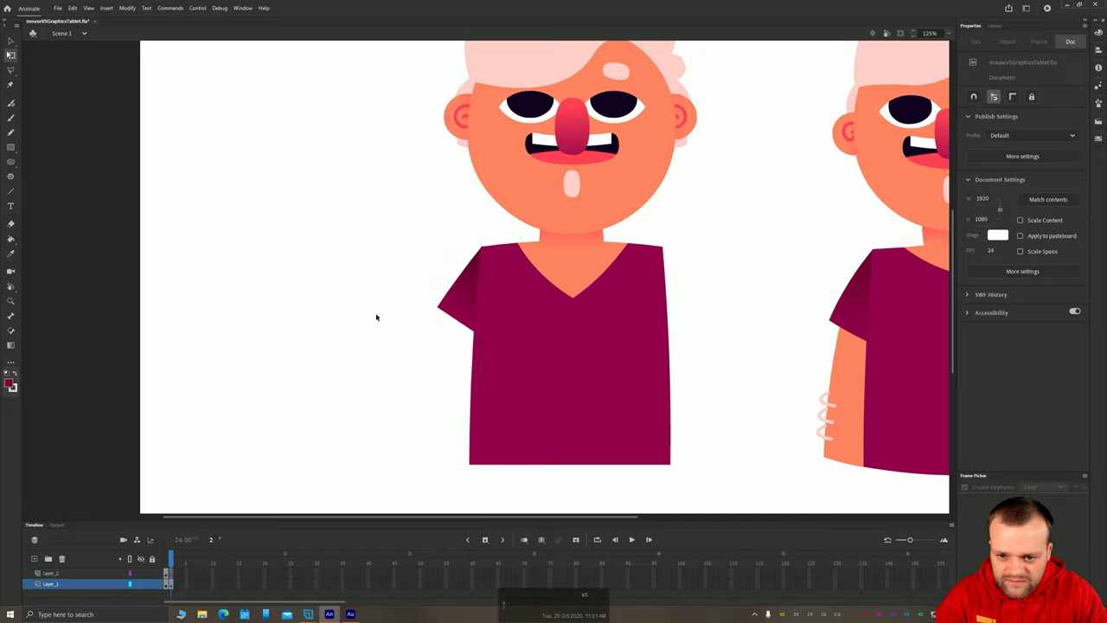
pyautogui.click(487, 313)
pyautogui.click(330, 314)
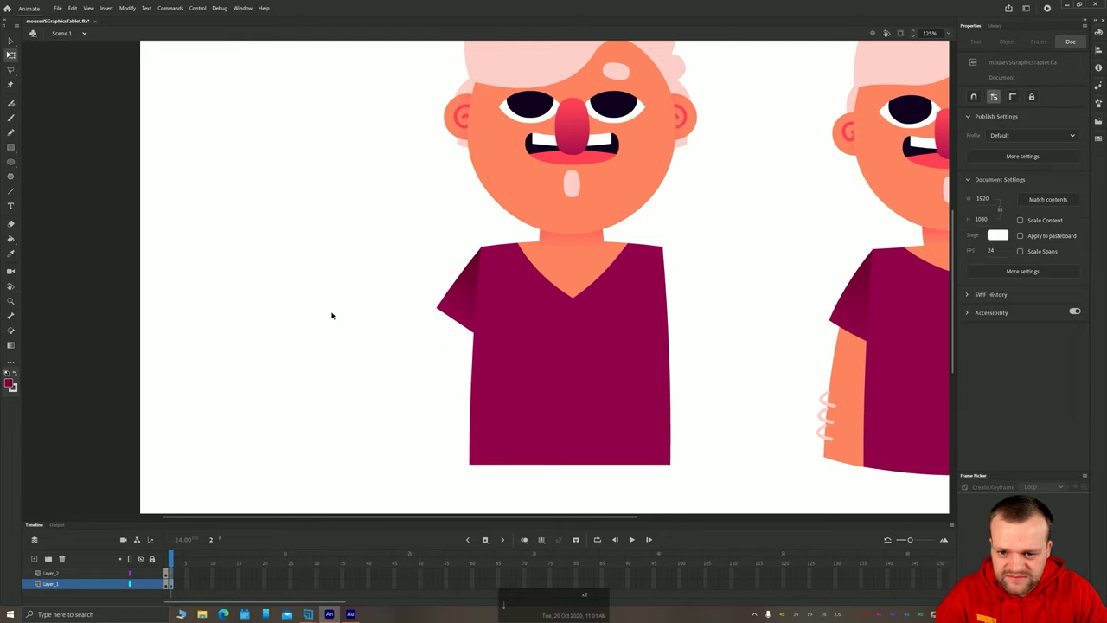
pyautogui.press('space')
pyautogui.moveTo(403, 321); pyautogui.dragTo(373, 280)
pyautogui.click(400, 262)
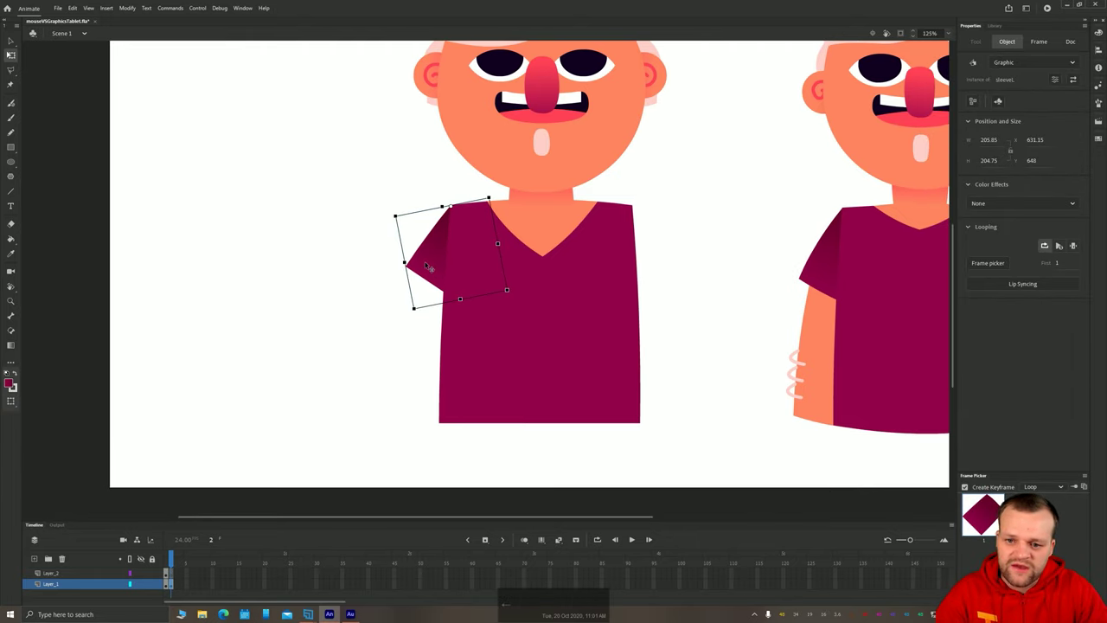
# Step: Inside the sleeveL symbol, add a layer beneath the sleeve and draw a tall rectangle about 188 by 358 for the arm
pyautogui.doubleClick(424, 262)
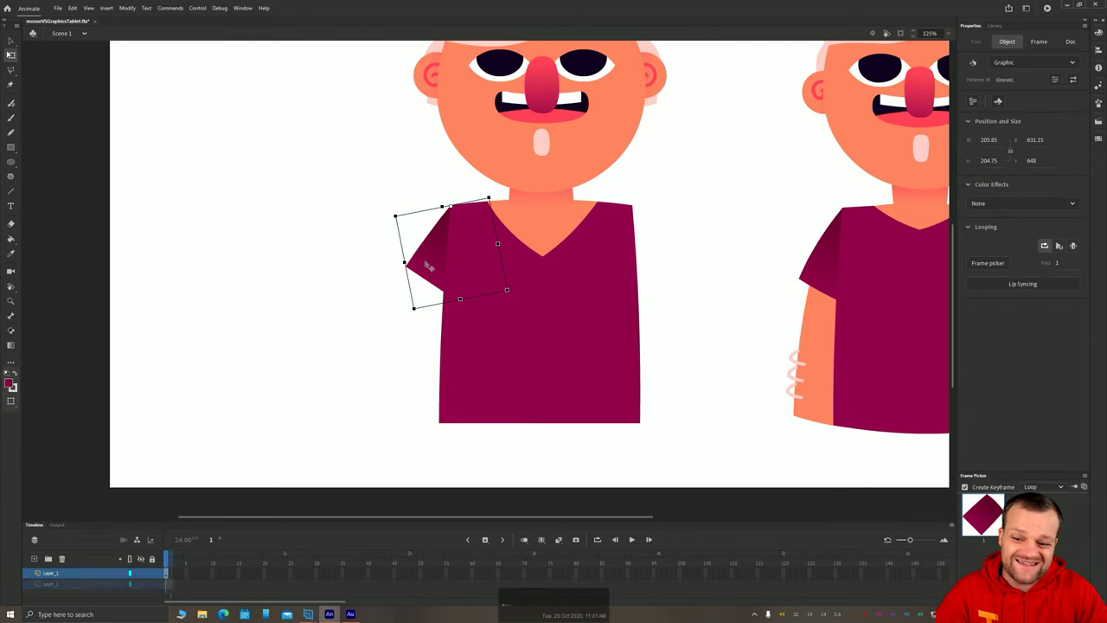
pyautogui.click(32, 558)
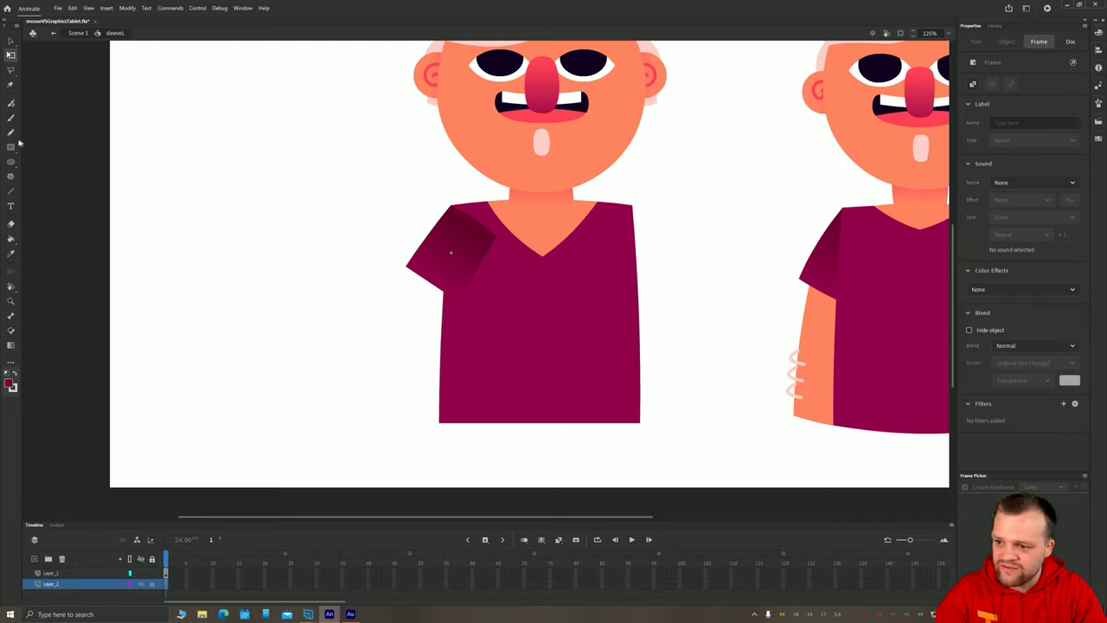
pyautogui.press('r')
pyautogui.moveTo(350, 391); pyautogui.dragTo(281, 204)
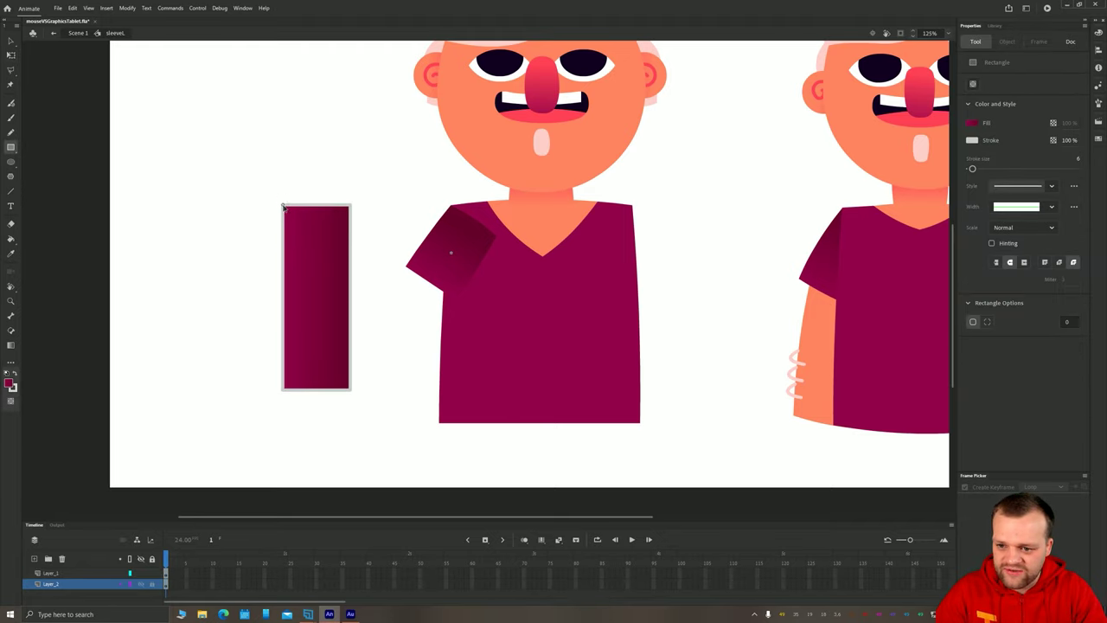
# Step: Remove the arm rectangle's outline and fill it with the character's orange skin colour
pyautogui.click(12, 41)
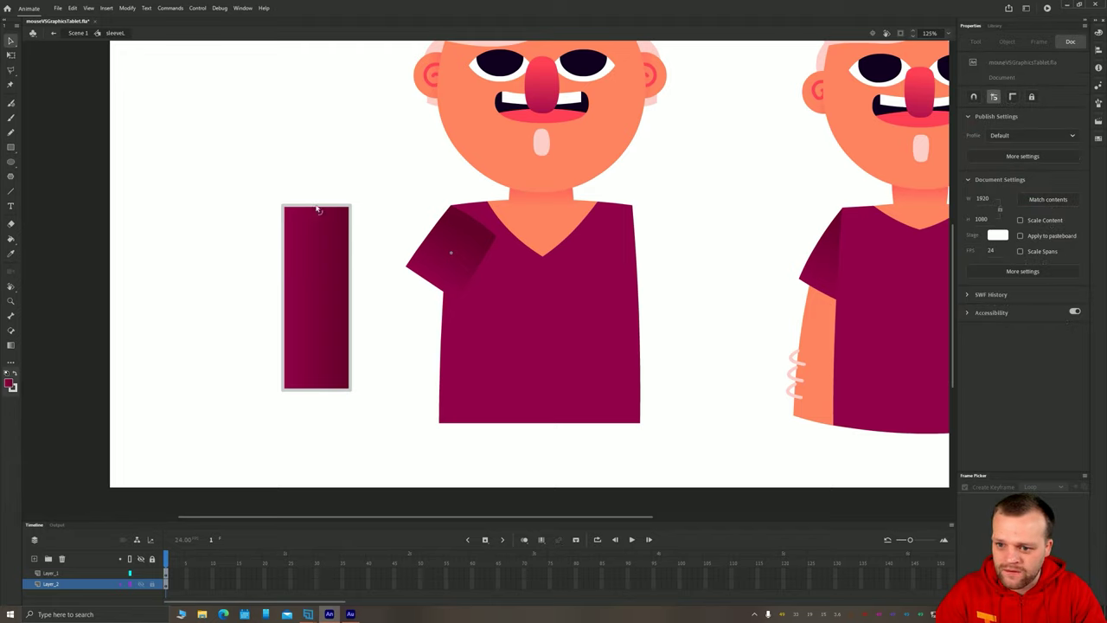
pyautogui.click(318, 209)
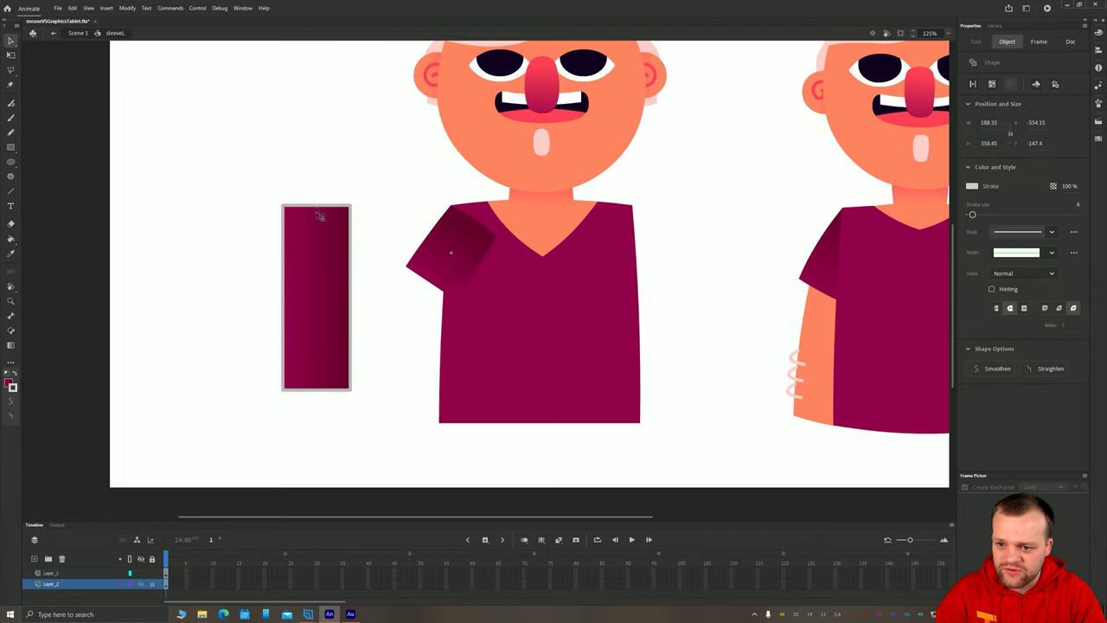
pyautogui.click(12, 387)
pyautogui.click(78, 509)
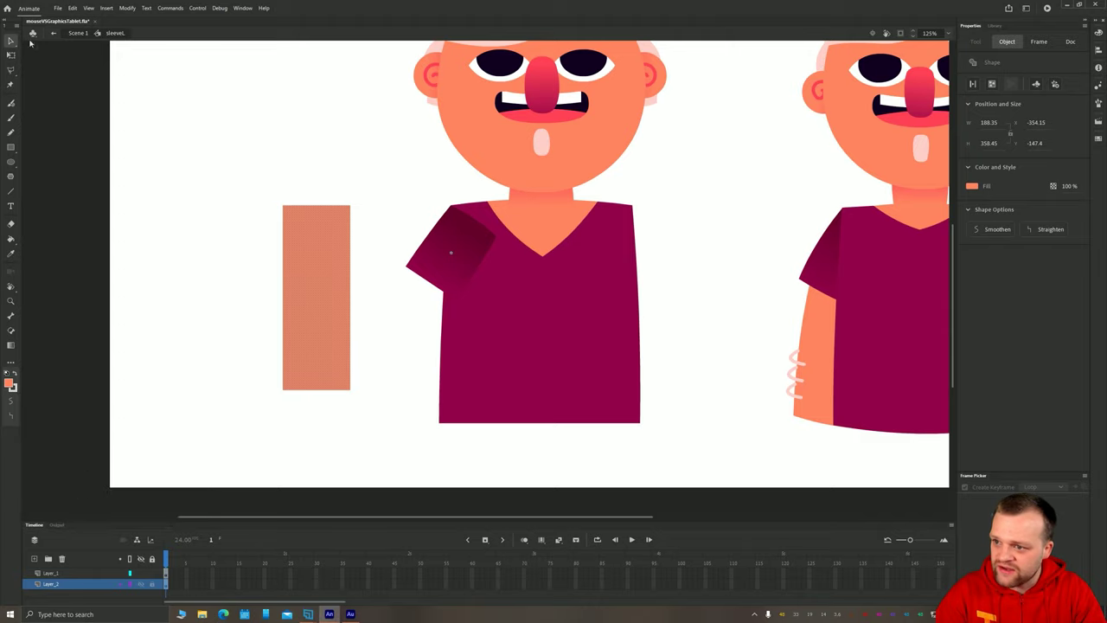
# Step: Move the orange rectangle under the sleeve, tilt it outward like an arm, and shorten it to about 226 by 281
pyautogui.moveTo(299, 289); pyautogui.dragTo(443, 326)
pyautogui.press('q')
pyautogui.moveTo(401, 279); pyautogui.dragTo(383, 247)
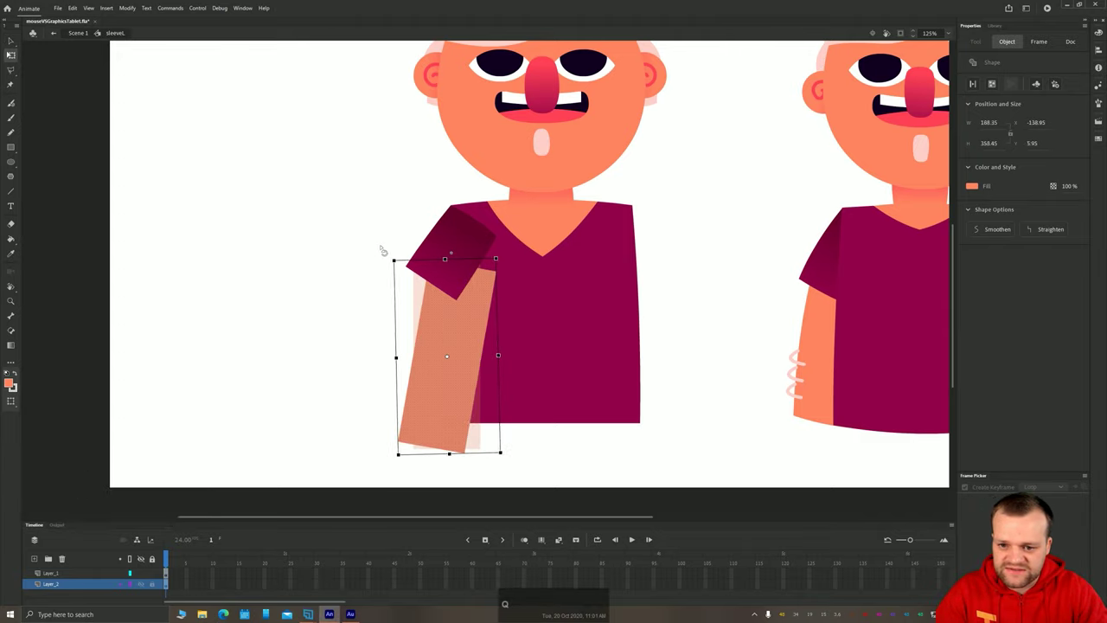
pyautogui.moveTo(432, 346); pyautogui.dragTo(432, 345)
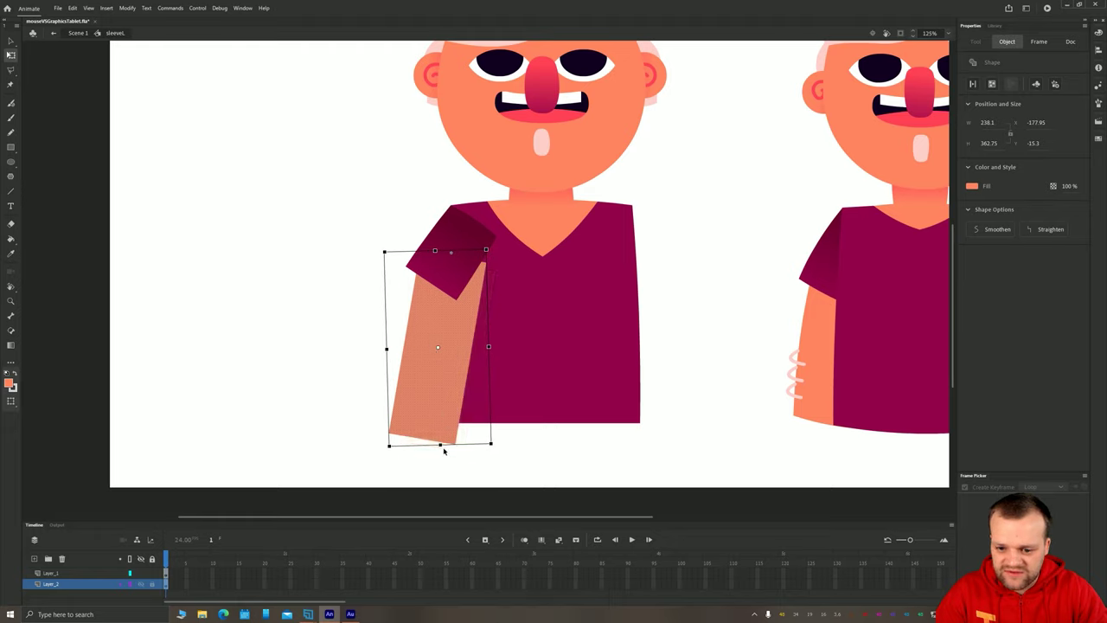
pyautogui.moveTo(441, 446); pyautogui.dragTo(423, 379)
pyautogui.hotkey('shift', 'Left')
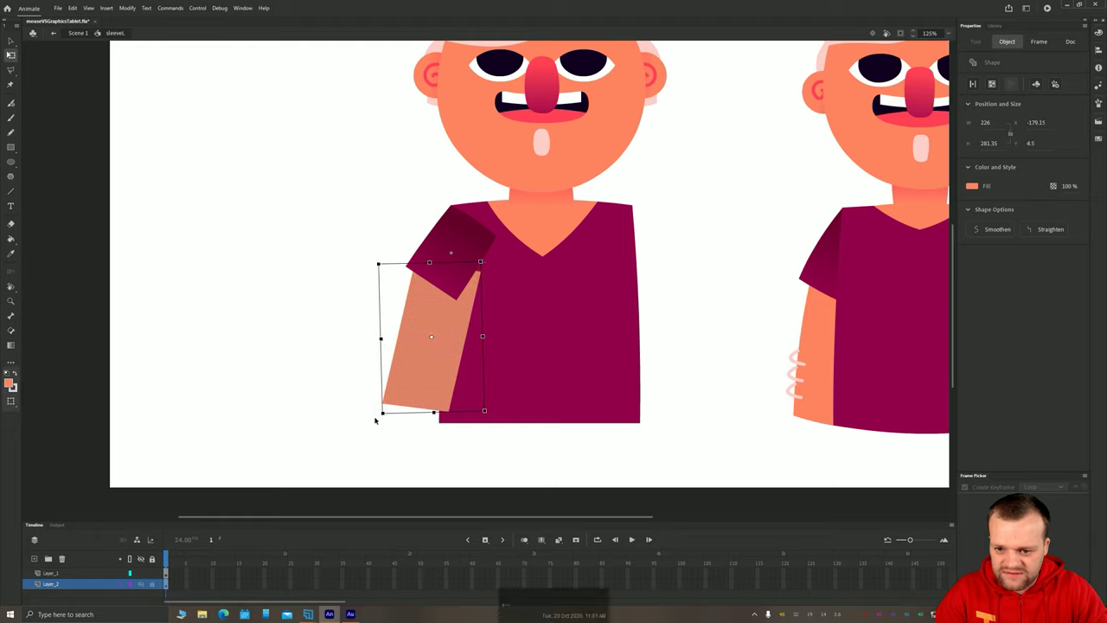
# Step: Rotate the arm closer to vertical and nudge it to about X -144, Y 13, then return to the main scene
pyautogui.moveTo(383, 425)
pyautogui.mouseDown()
pyautogui.moveTo(393, 424)
pyautogui.moveTo(381, 418)
pyautogui.mouseUp()
pyautogui.hotkey('shift', 'Right')
pyautogui.hotkey('shift', 'Right')
pyautogui.press('Down')
pyautogui.press('Down')
pyautogui.press('Down')
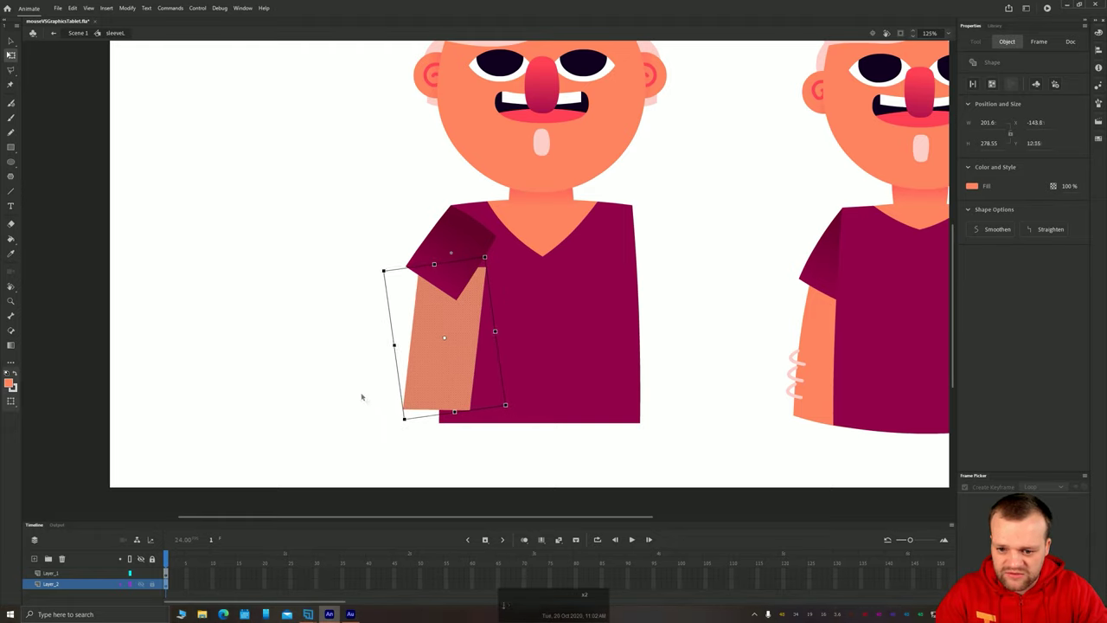
pyautogui.click(330, 359)
pyautogui.doubleClick(293, 270)
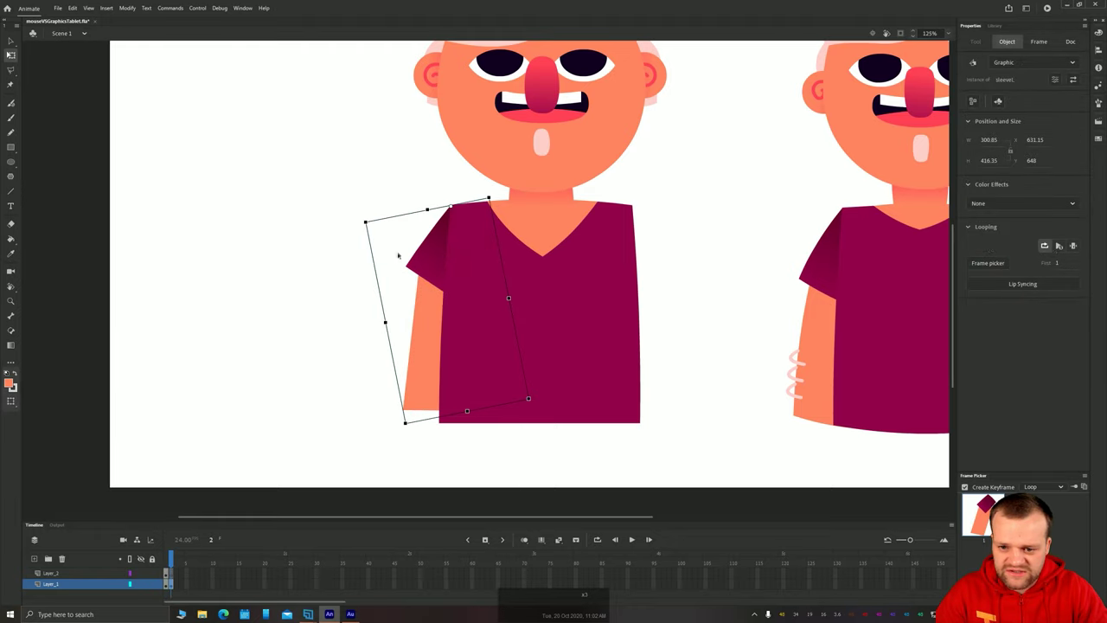
# Step: In the sleeveL symbol, curve the arm's outer edge outward and lower both bottom corners to the shirt's hem
pyautogui.doubleClick(425, 372)
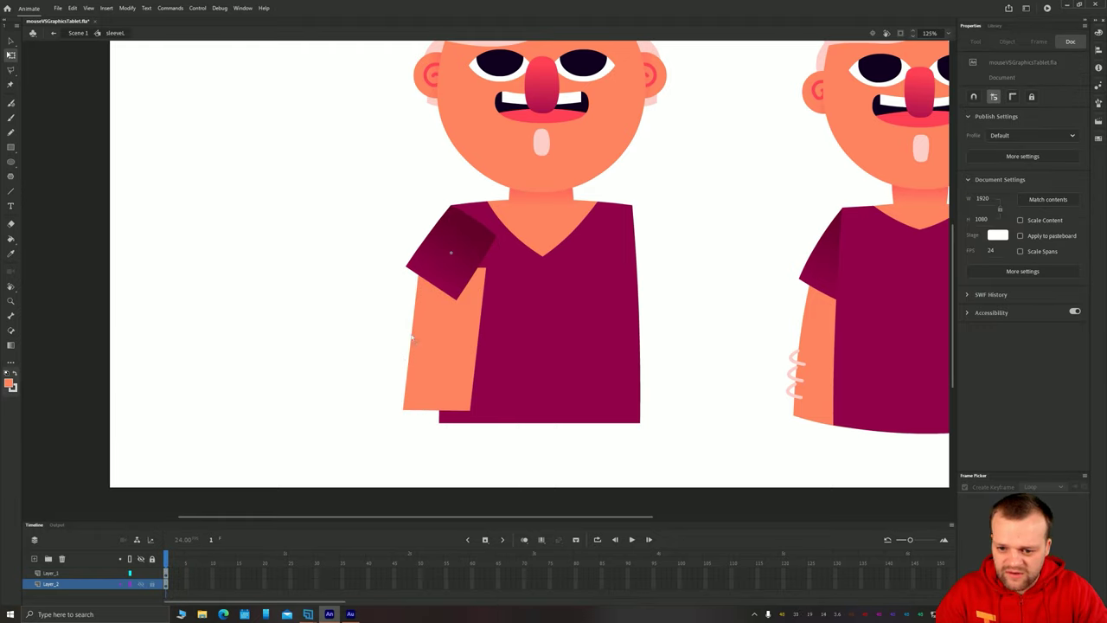
pyautogui.moveTo(412, 336); pyautogui.dragTo(405, 334)
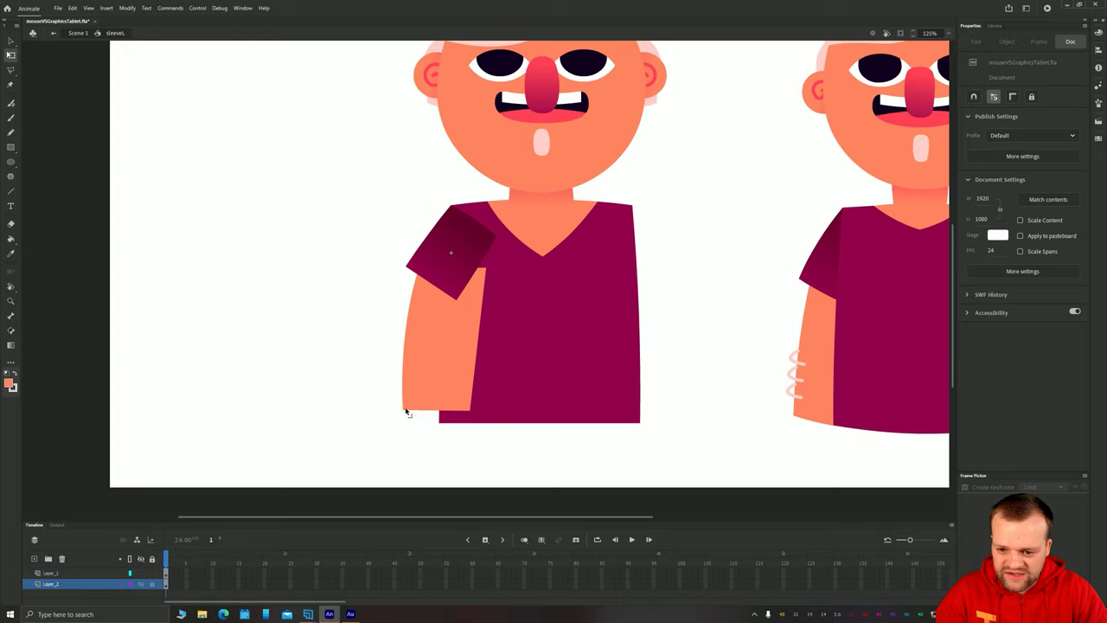
pyautogui.moveTo(406, 413); pyautogui.dragTo(403, 422)
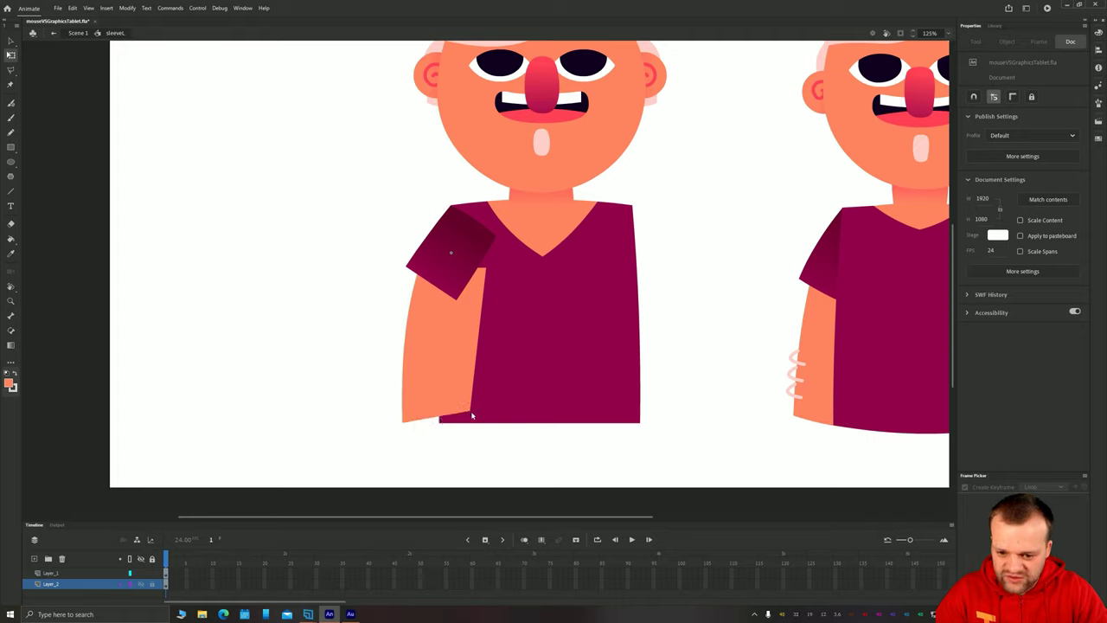
pyautogui.moveTo(471, 416); pyautogui.dragTo(472, 427)
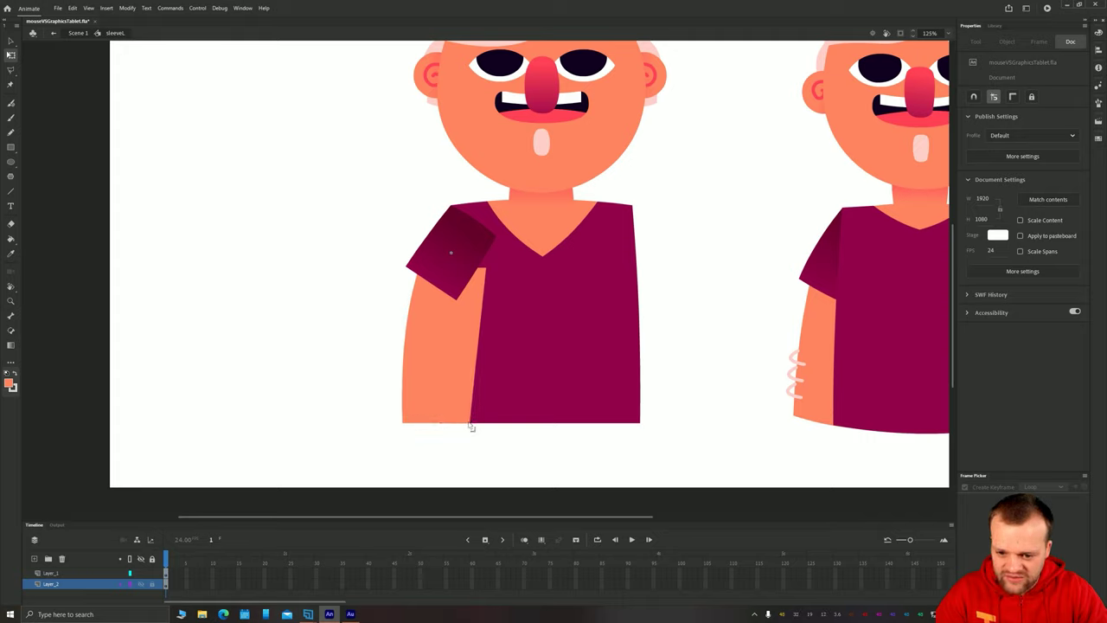
pyautogui.moveTo(403, 424); pyautogui.dragTo(404, 424)
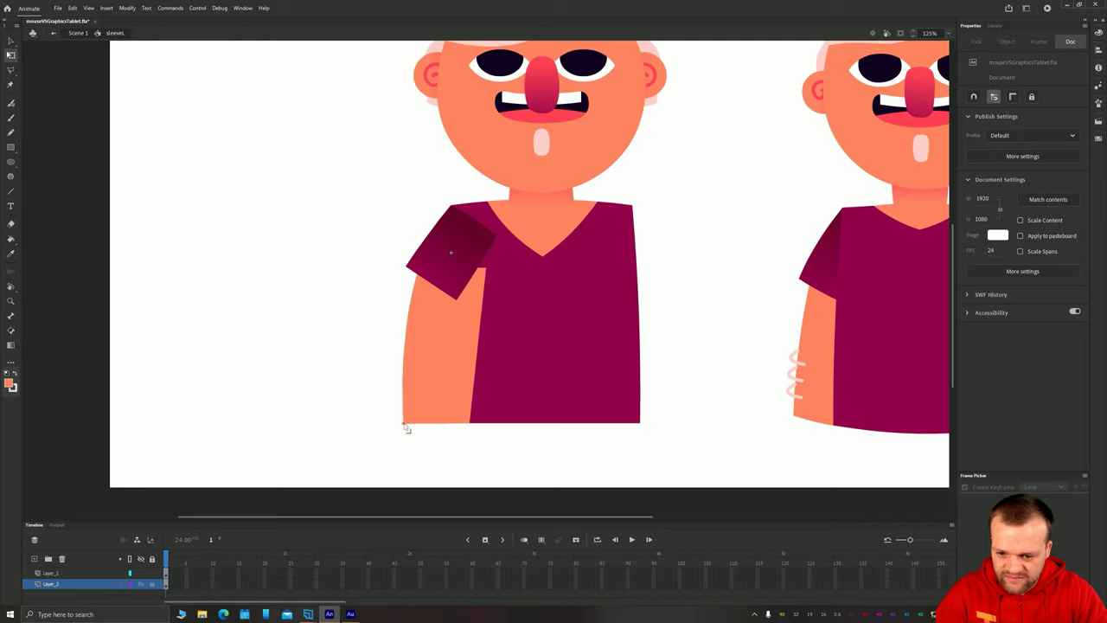
# Step: Pull the arm's upper inner corner outward, curve the inner edge to match the outer one, and leave the symbol
pyautogui.moveTo(487, 269); pyautogui.dragTo(475, 271)
pyautogui.moveTo(473, 340); pyautogui.dragTo(468, 343)
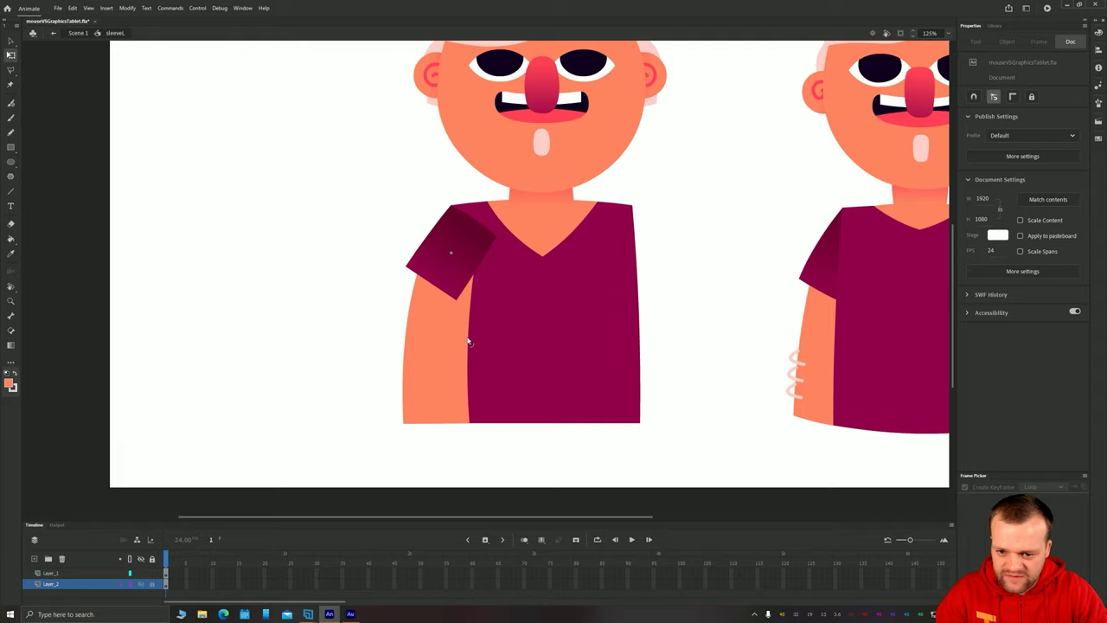
pyautogui.doubleClick(288, 333)
pyautogui.click(289, 366)
# Step: Duplicate the arm and sleeve symbol to the opposite shoulder at about X 1041, Y 648, and flip the copy horizontally
pyautogui.press('space')
pyautogui.moveTo(309, 387); pyautogui.dragTo(351, 367)
pyautogui.moveTo(414, 316); pyautogui.dragTo(303, 332)
pyautogui.click(348, 262)
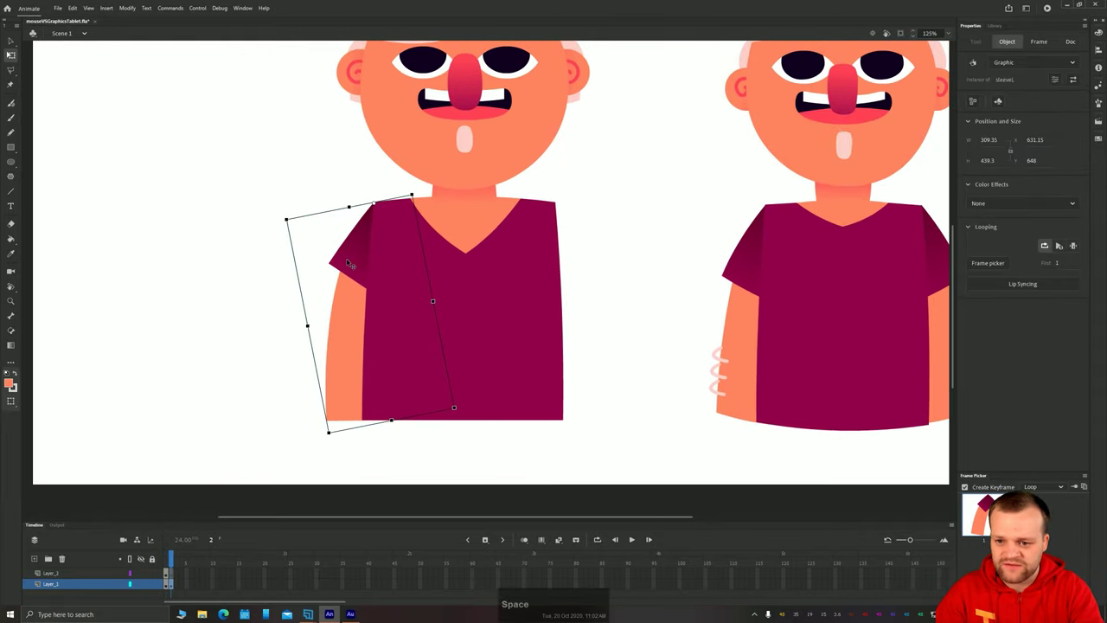
pyautogui.moveTo(381, 260); pyautogui.dragTo(603, 260)
pyautogui.click(127, 8)
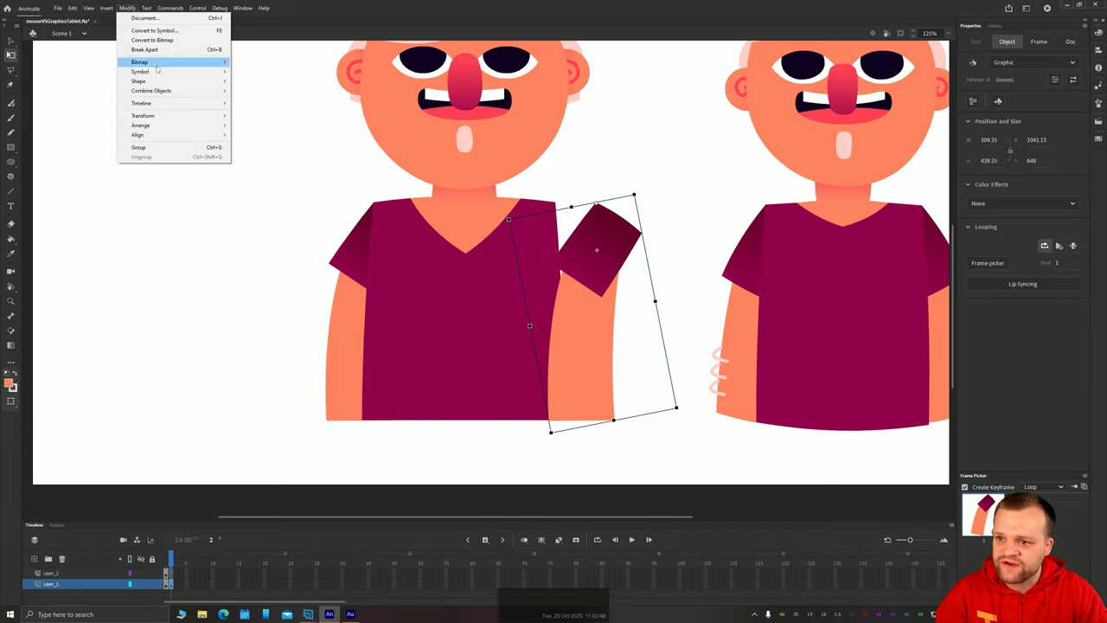
pyautogui.moveTo(194, 117)
pyautogui.click(290, 205)
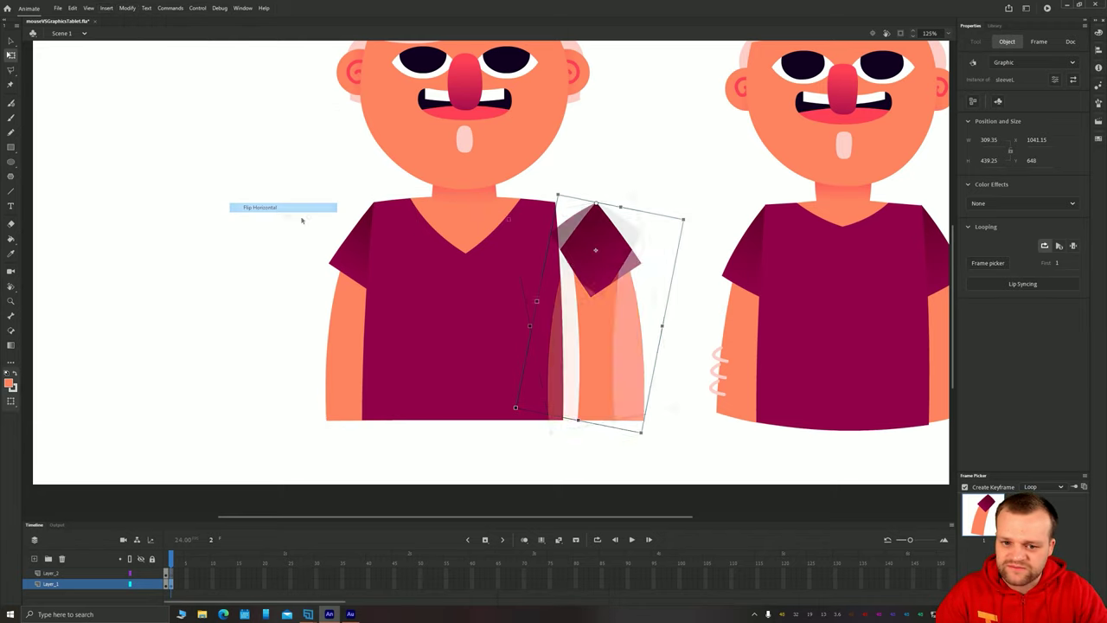
# Step: Move the flipped arm and sleeve against the shirt at about X 964, and send it behind the shirt body
pyautogui.moveTo(569, 262); pyautogui.dragTo(529, 262)
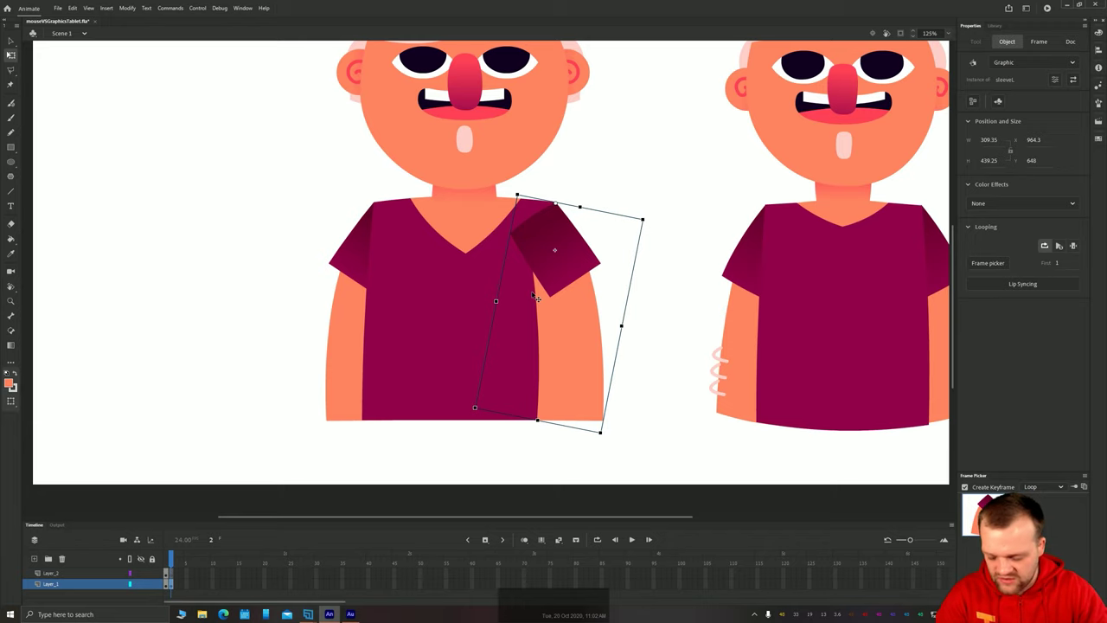
pyautogui.hotkey('ctrl', 'shift', 'Down')
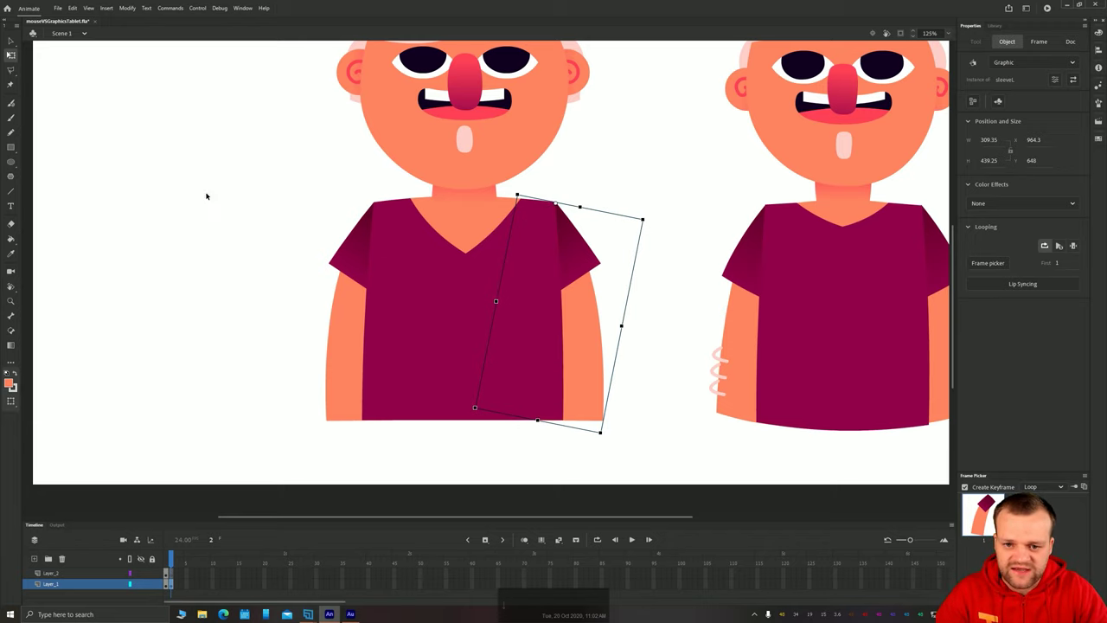
pyautogui.click(207, 196)
# Step: Narrow the V-neck character's head slightly, keeping it centred on the face
pyautogui.press('space')
pyautogui.moveTo(265, 244); pyautogui.dragTo(215, 290)
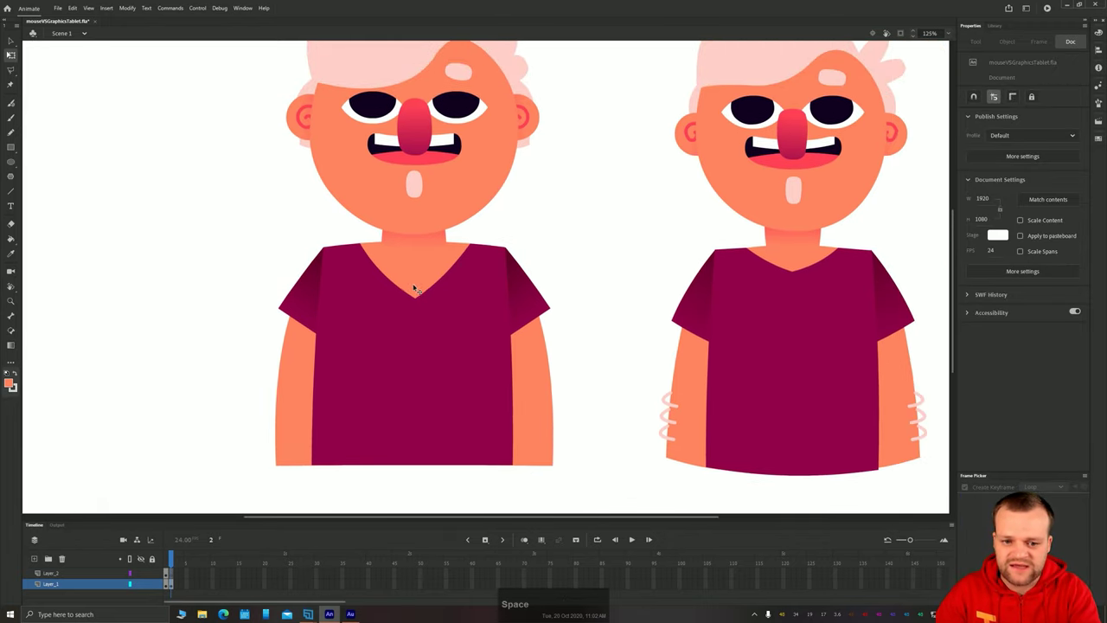
pyautogui.scroll(-1, 413, 288)
pyautogui.press('space')
pyautogui.moveTo(563, 297); pyautogui.dragTo(582, 328)
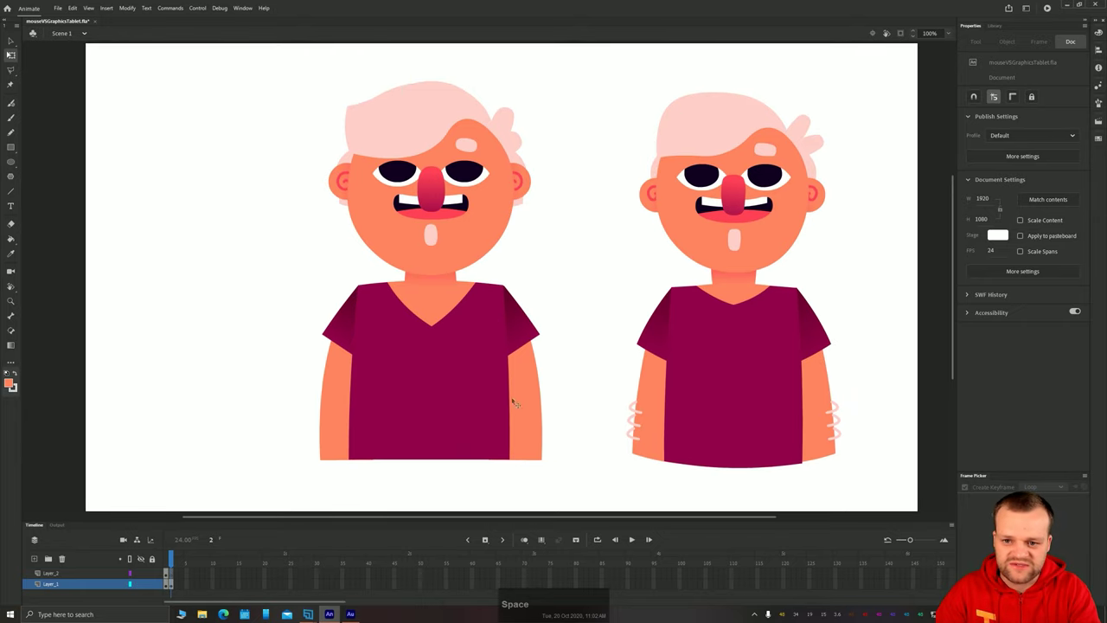
pyautogui.moveTo(515, 402); pyautogui.dragTo(558, 362)
pyautogui.click(403, 178)
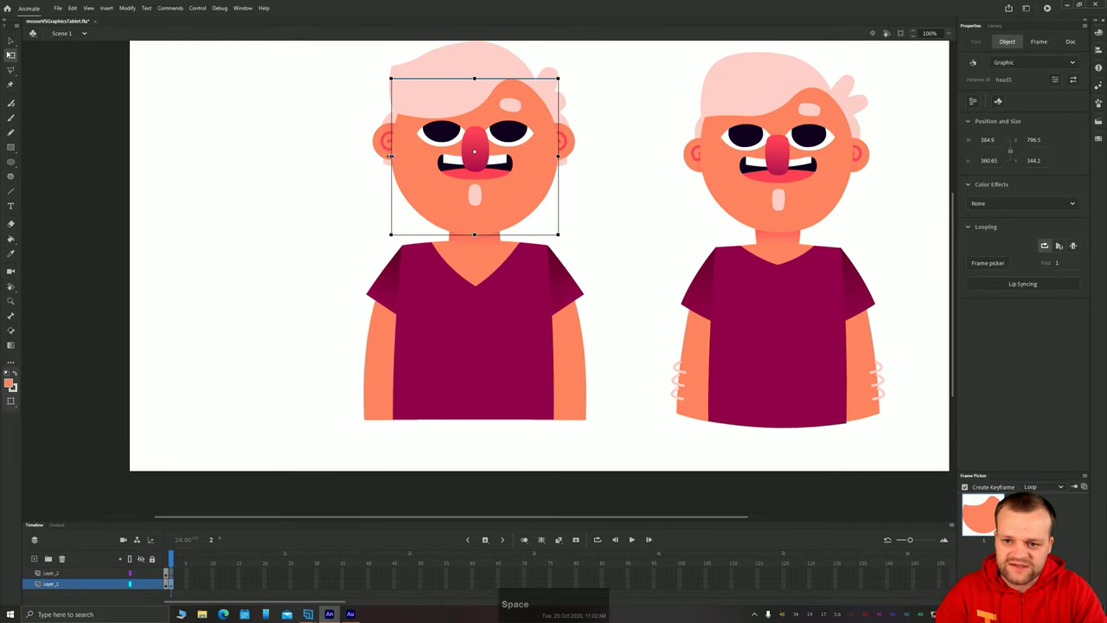
pyautogui.moveTo(392, 155); pyautogui.dragTo(399, 154)
# Step: Nudge both ears inward so they meet the sides of the narrowed head
pyautogui.moveTo(390, 145); pyautogui.dragTo(395, 146)
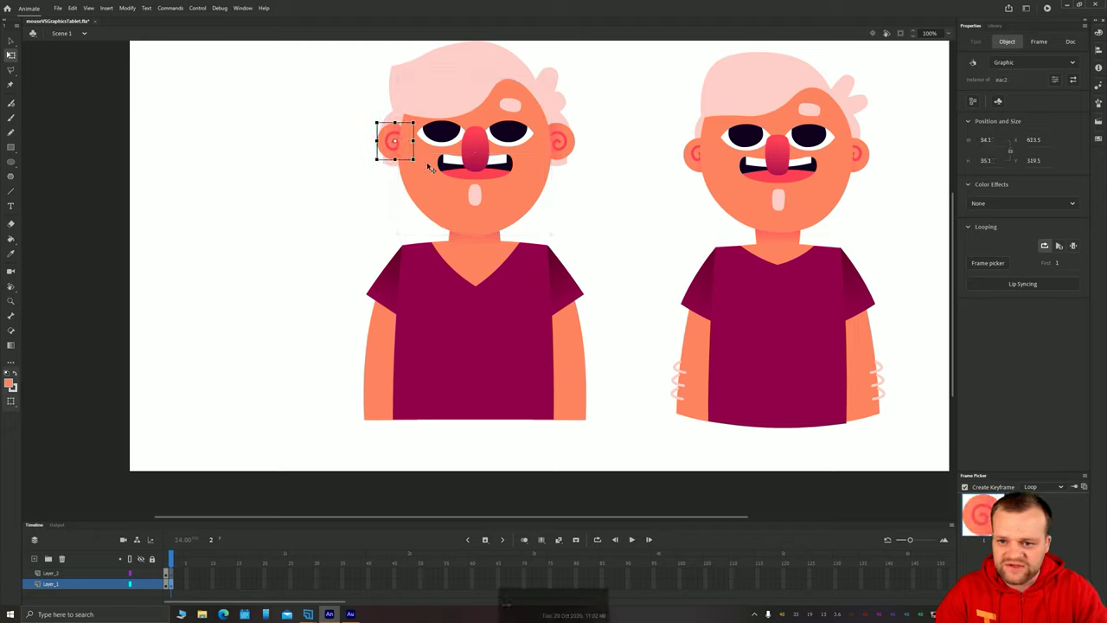
pyautogui.hotkey('shift', 'Right')
pyautogui.click(561, 153)
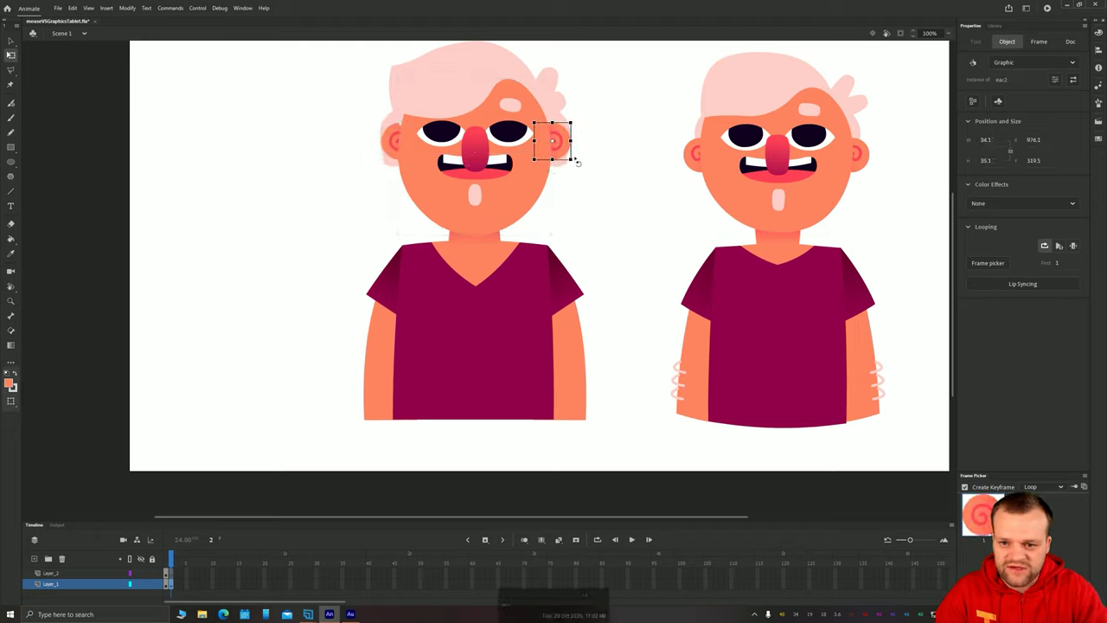
pyautogui.click(404, 142)
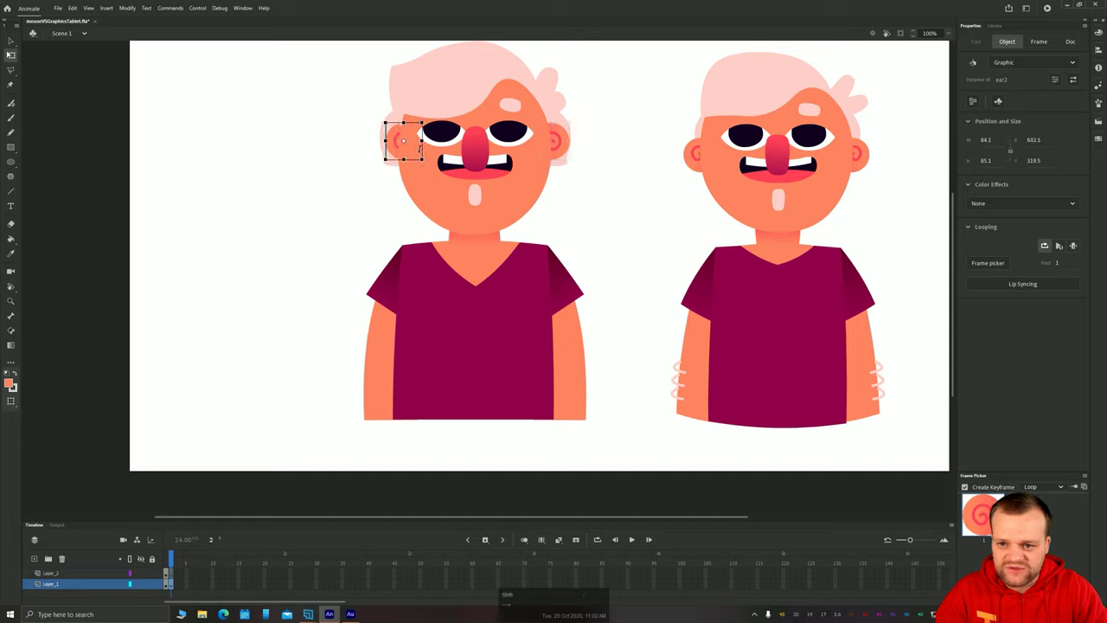
pyautogui.click(402, 93)
pyautogui.doubleClick(408, 96)
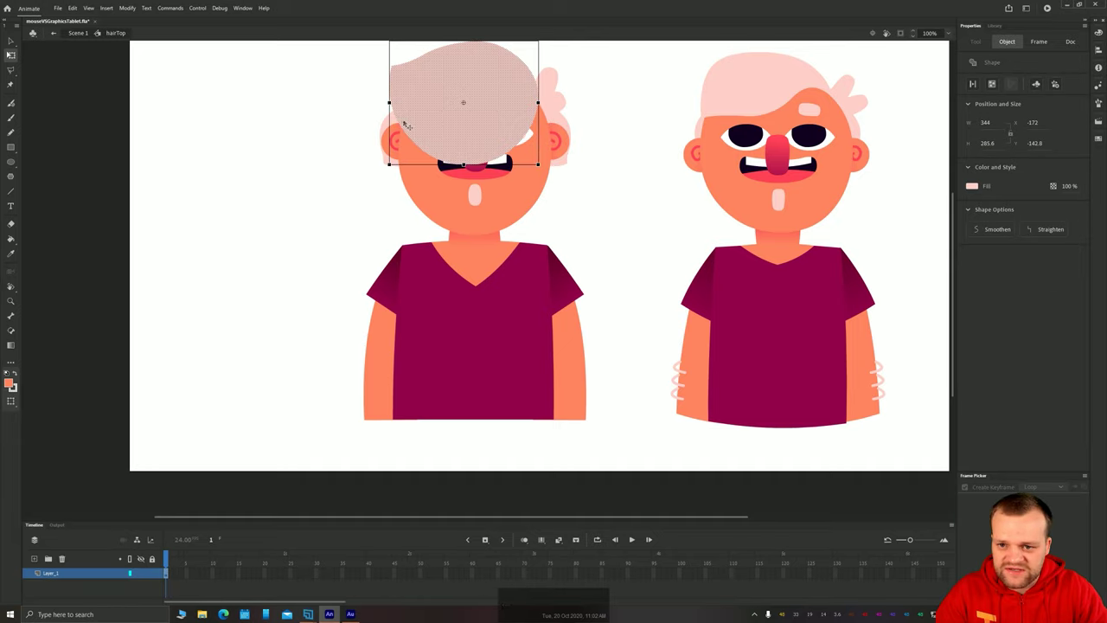
pyautogui.doubleClick(312, 109)
pyautogui.click(395, 79)
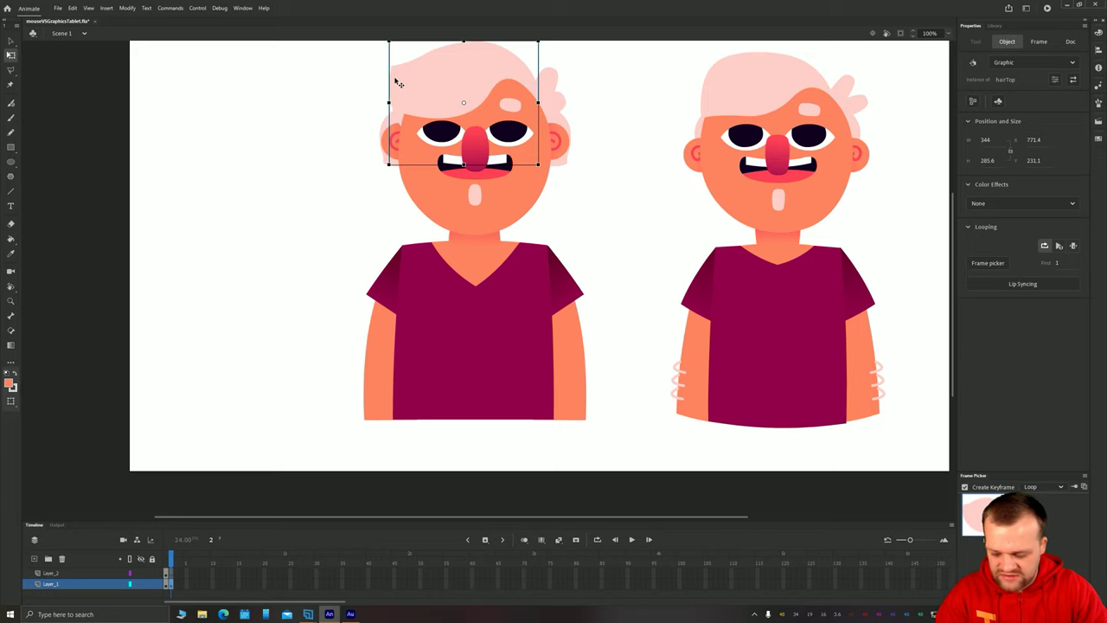
pyautogui.click(294, 158)
# Step: Open the sleeveL symbol for editing and add a new layer above its existing layers
pyautogui.press('space')
pyautogui.moveTo(266, 306); pyautogui.dragTo(272, 268)
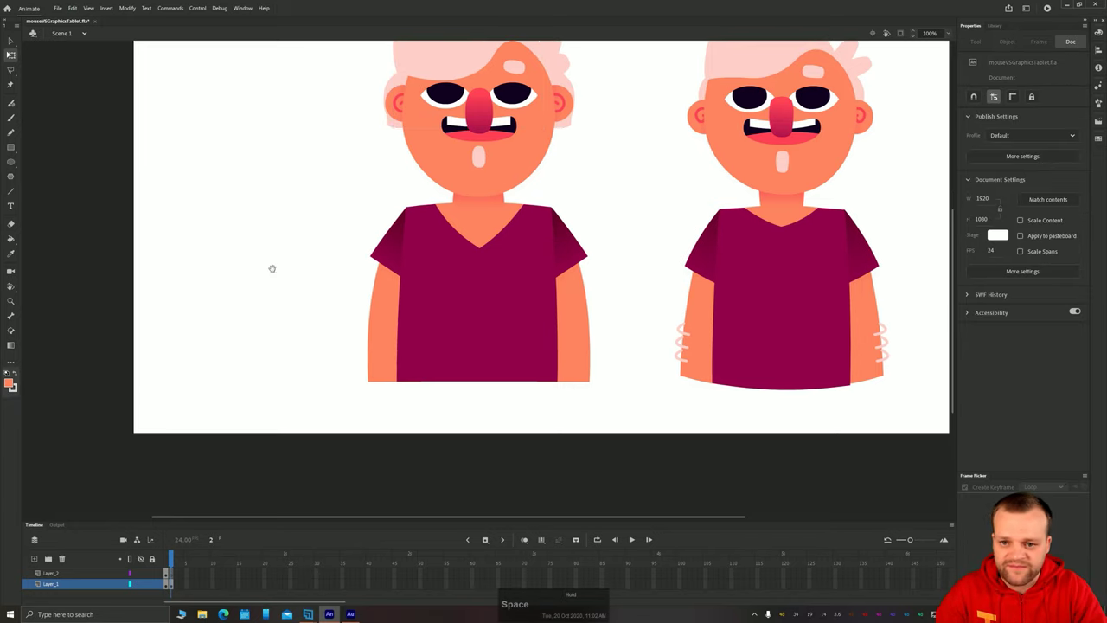
pyautogui.moveTo(297, 311); pyautogui.dragTo(295, 305)
pyautogui.doubleClick(383, 304)
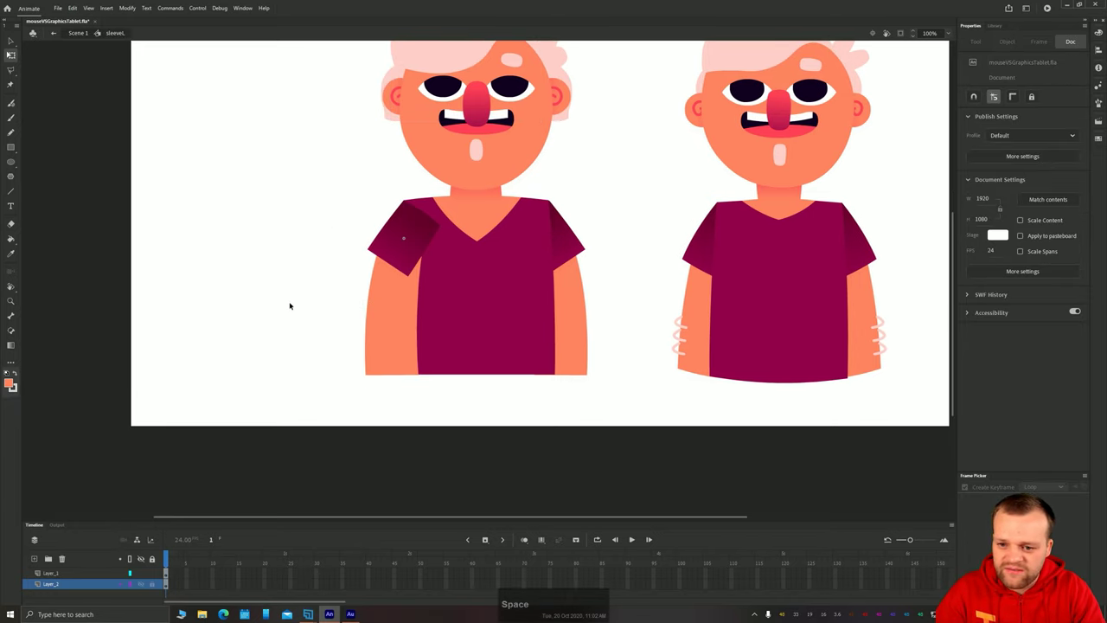
pyautogui.click(41, 573)
pyautogui.click(34, 559)
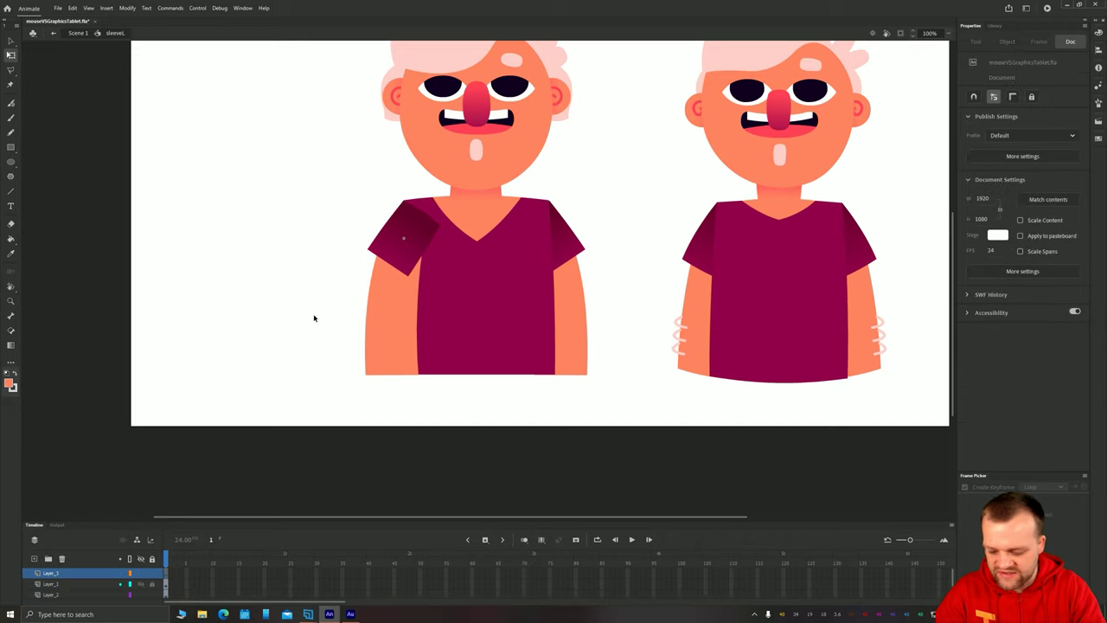
# Step: With no fill and a stroke size of 6, draw a short line at the arm's outer edge and bend it outward as a curved hair
pyautogui.scroll(3, 384, 323)
pyautogui.press('space')
pyautogui.click(12, 191)
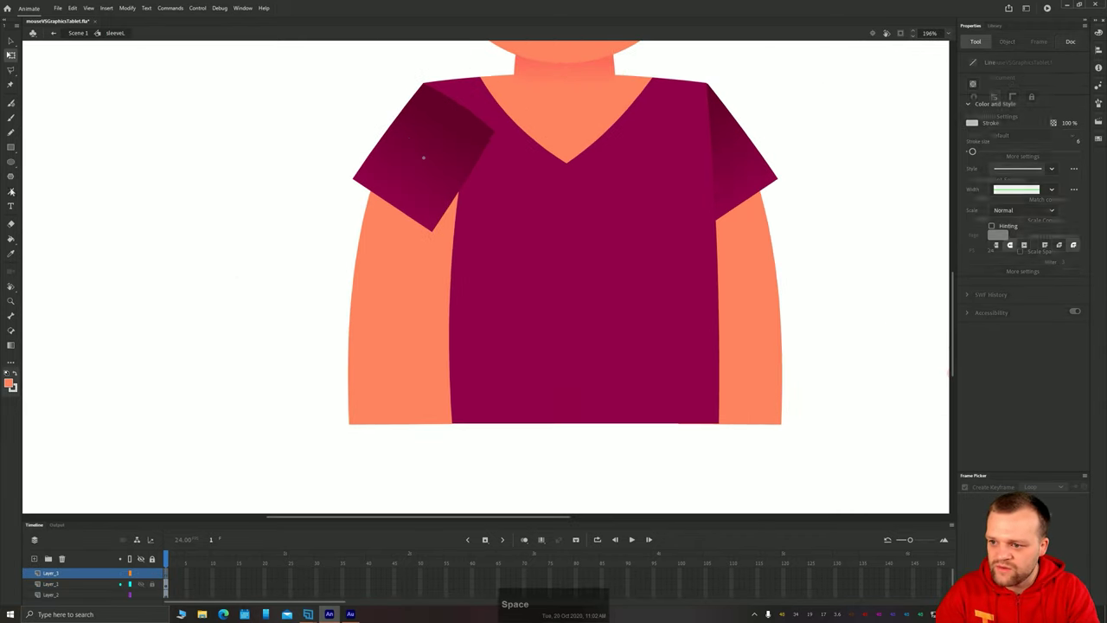
pyautogui.click(11, 385)
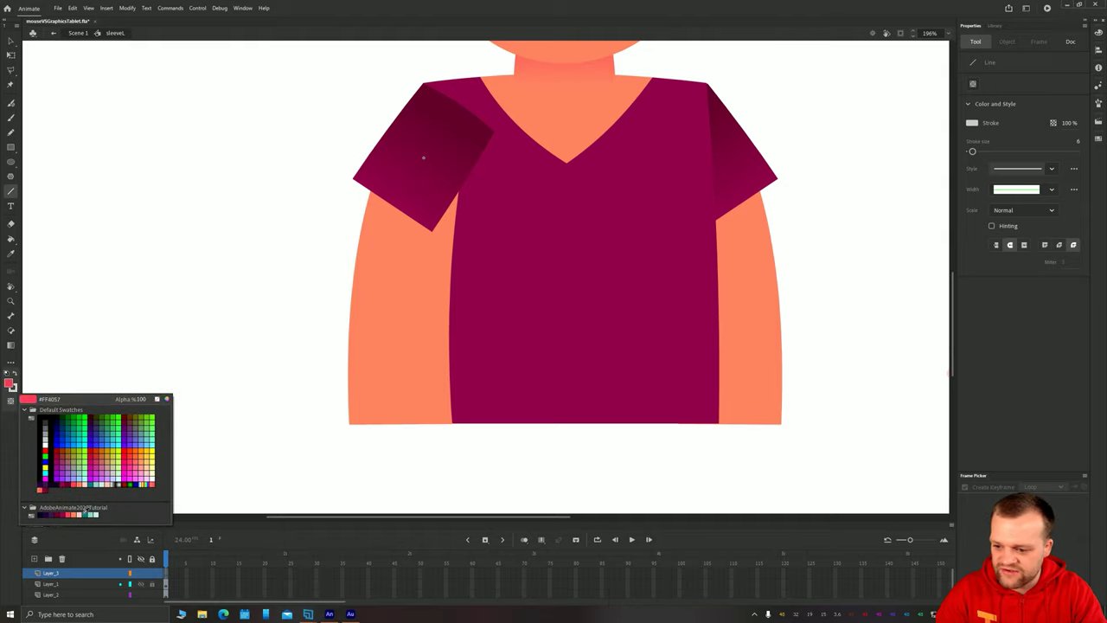
pyautogui.click(158, 399)
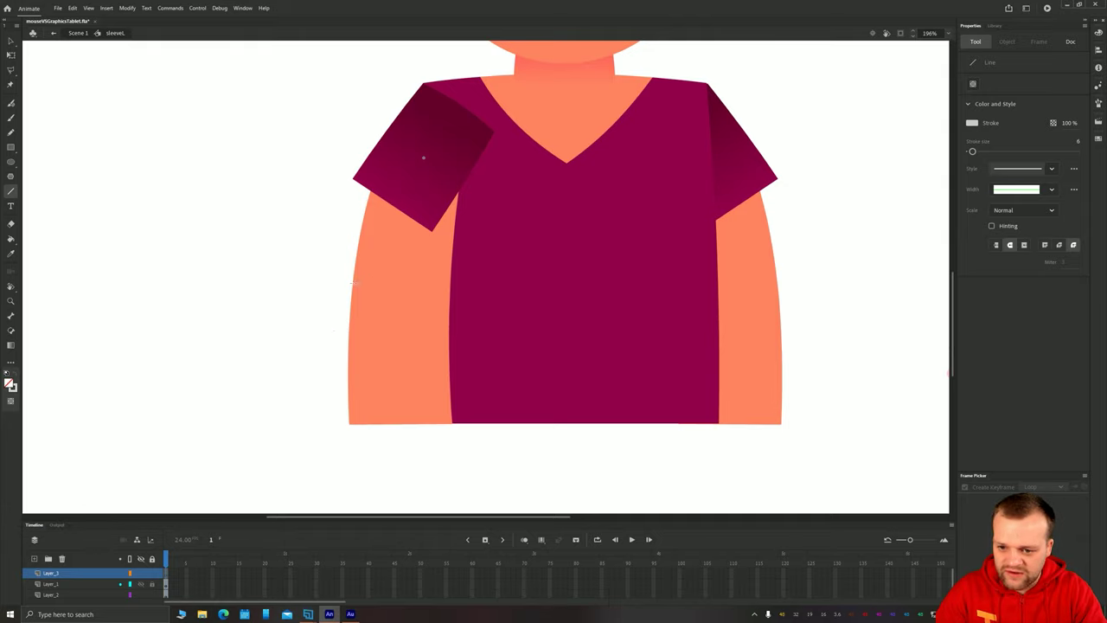
pyautogui.moveTo(363, 292)
pyautogui.mouseDown()
pyautogui.moveTo(318, 292)
pyautogui.moveTo(352, 283)
pyautogui.moveTo(375, 313)
pyautogui.moveTo(344, 295)
pyautogui.moveTo(366, 309)
pyautogui.mouseUp()
pyautogui.click(11, 41)
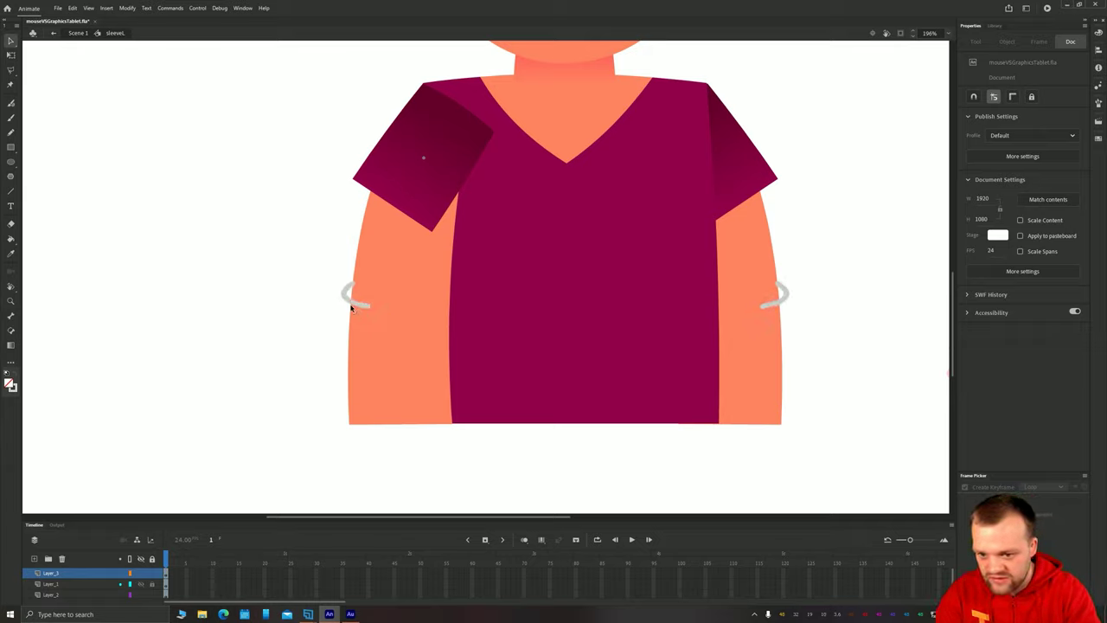
# Step: Duplicate the arm hair twice down the outer edge, recolour all three strokes #FFCECA, and leave the symbol
pyautogui.click(356, 308)
pyautogui.moveTo(357, 308)
pyautogui.mouseDown()
pyautogui.moveTo(349, 299)
pyautogui.moveTo(348, 351)
pyautogui.mouseUp()
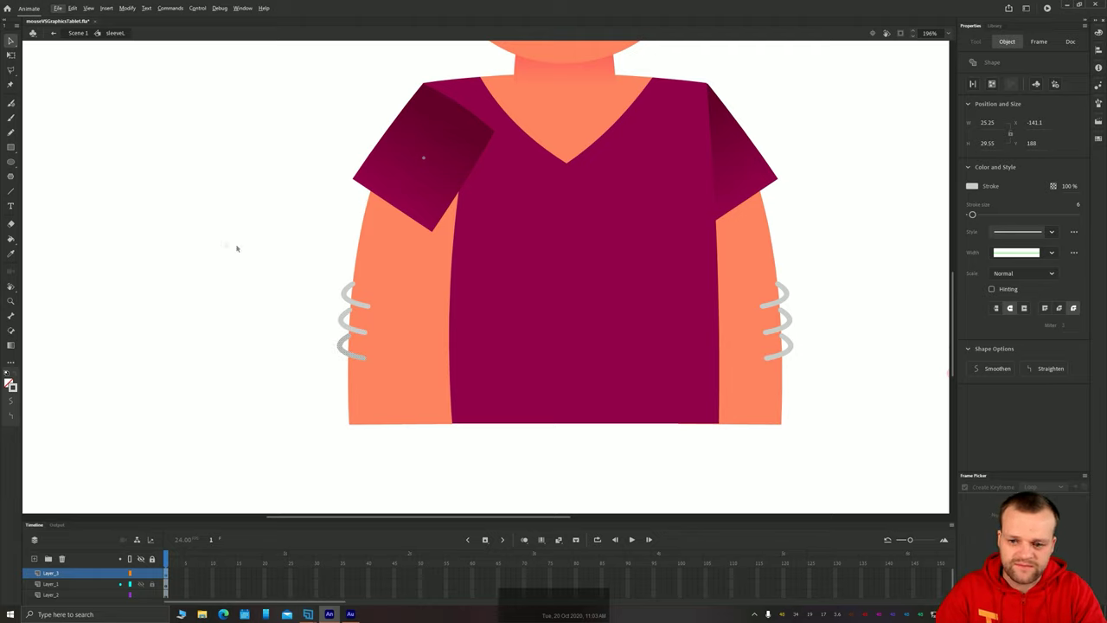
pyautogui.click(343, 321)
pyautogui.keyDown('shift'); pyautogui.click(343, 320); pyautogui.keyUp('shift')
pyautogui.keyDown('shift'); pyautogui.click(340, 348); pyautogui.keyUp('shift')
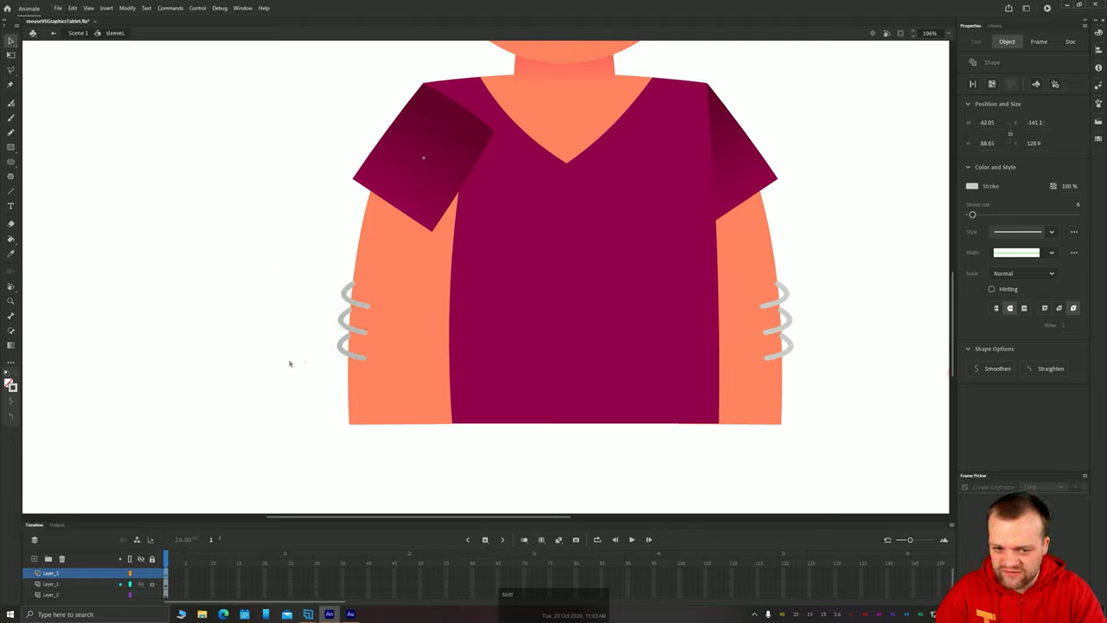
pyautogui.click(13, 389)
pyautogui.click(79, 504)
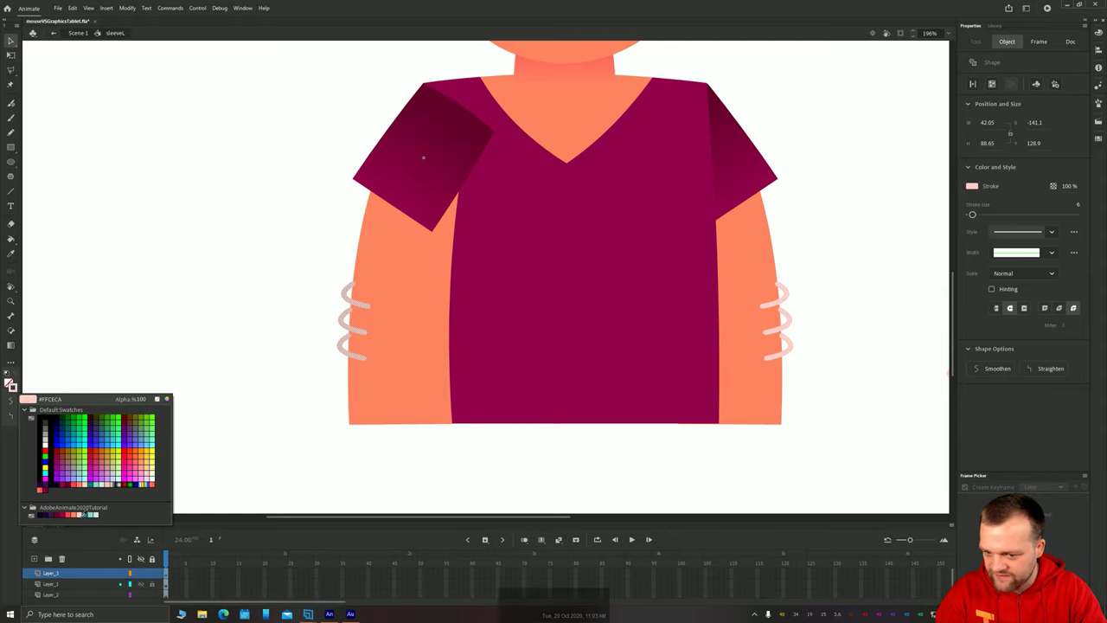
pyautogui.doubleClick(205, 224)
# Step: Shift both complete characters left together on frame 2, and compare them with the tablet and mouse drawings on frame 1
pyautogui.scroll(-3, 566, 343)
pyautogui.press('space')
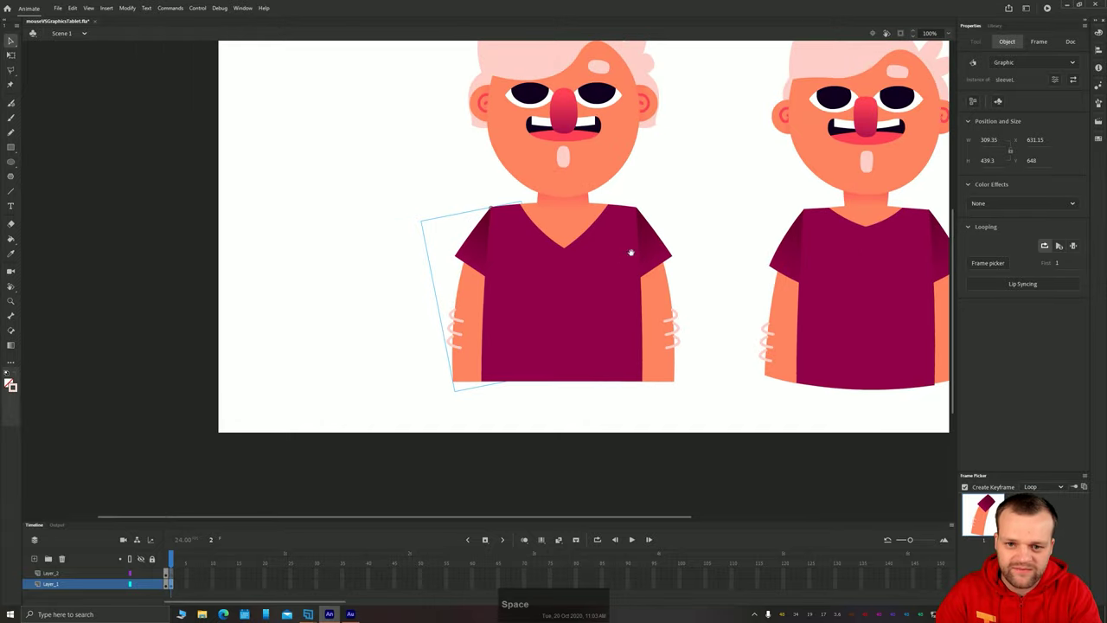
pyautogui.moveTo(630, 251); pyautogui.dragTo(427, 341)
pyautogui.scroll(-1, 407, 340)
pyautogui.moveTo(343, 340); pyautogui.dragTo(389, 324)
pyautogui.click(265, 122)
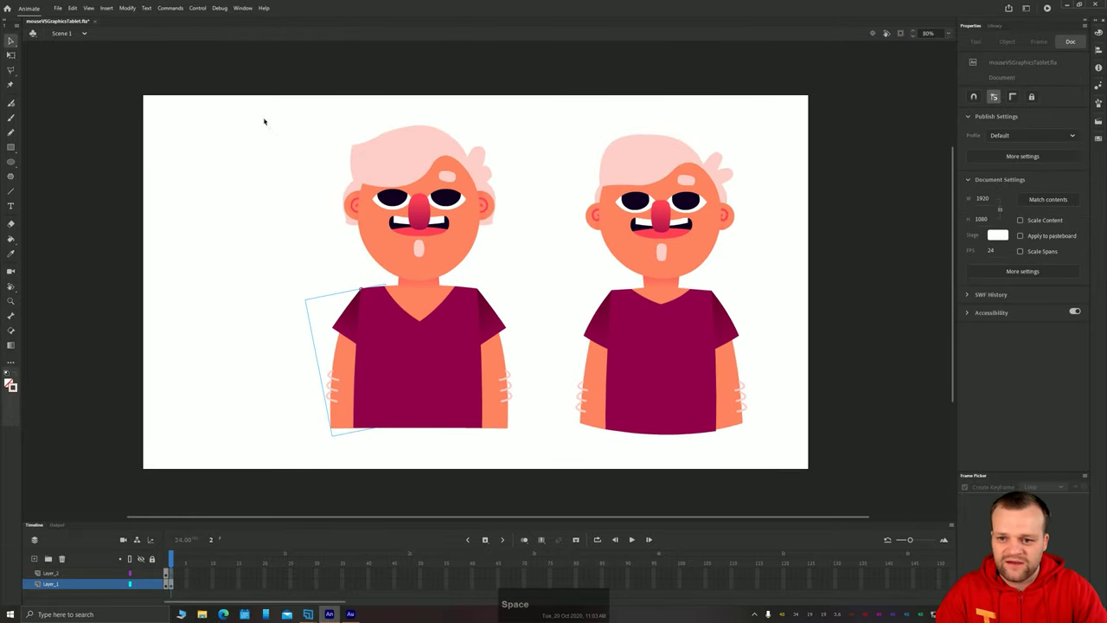
pyautogui.moveTo(280, 111); pyautogui.dragTo(533, 451)
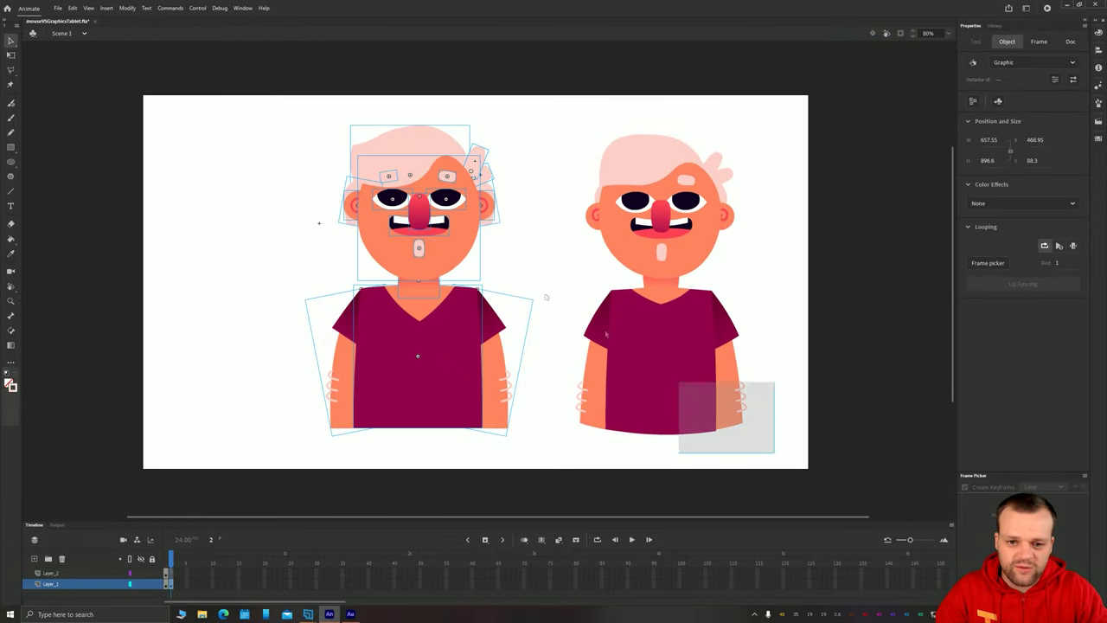
pyautogui.moveTo(546, 298); pyautogui.dragTo(273, 97)
pyautogui.moveTo(451, 238); pyautogui.dragTo(402, 240)
pyautogui.click(202, 256)
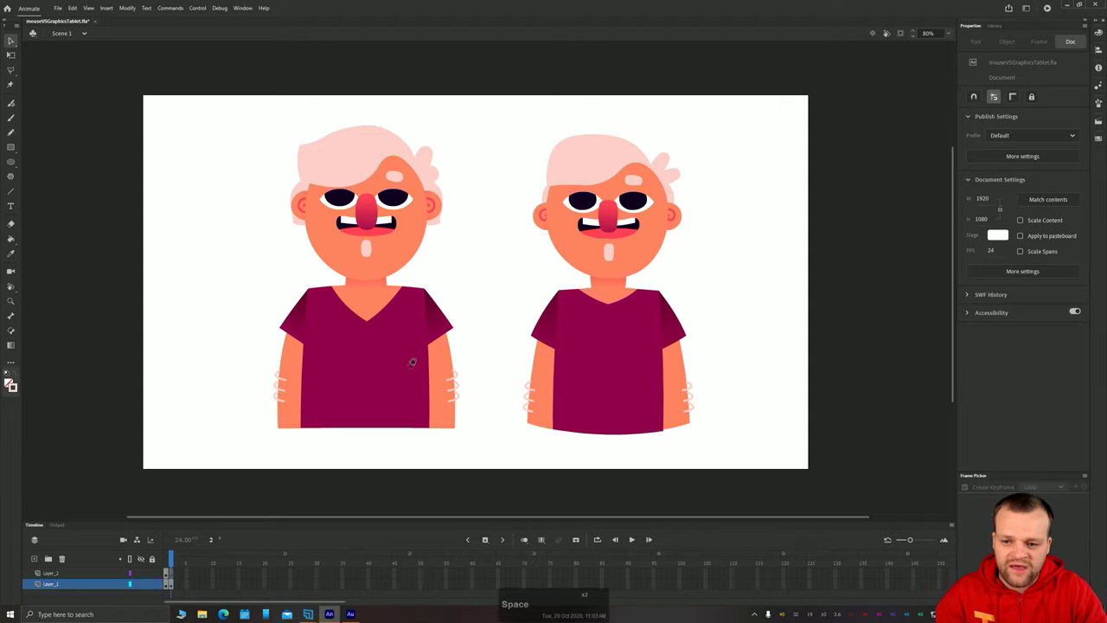
pyautogui.press('space')
pyautogui.moveTo(407, 378); pyautogui.dragTo(416, 364)
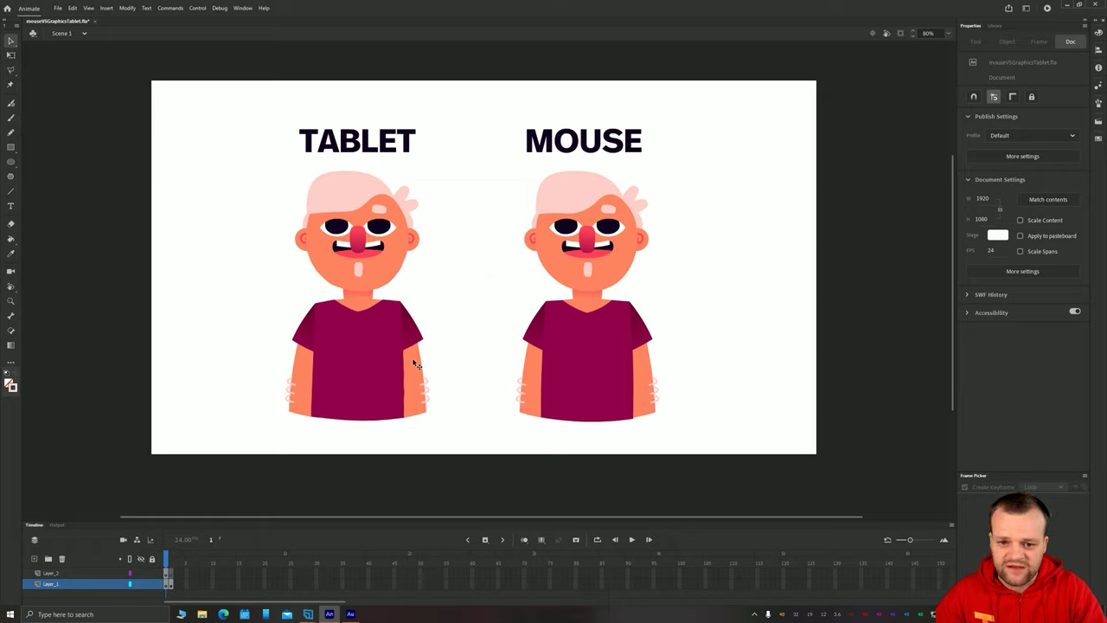
pyautogui.press('.')
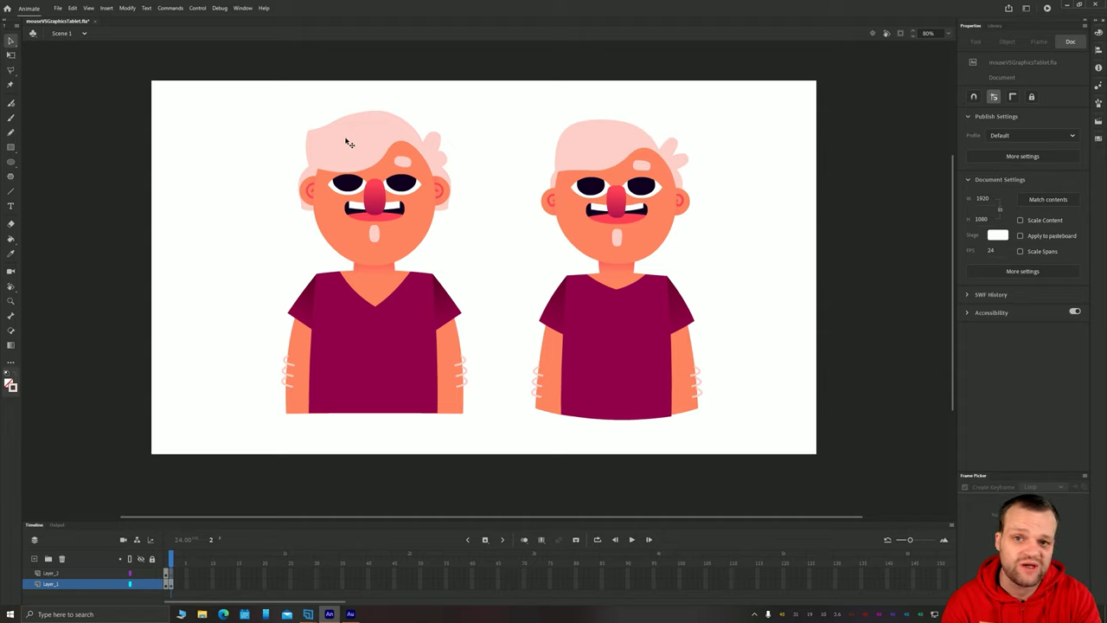
# Step: Draw a circle about 200 px wide with a black stroke and no fill in the empty area beside the V-neck character
pyautogui.click(11, 162)
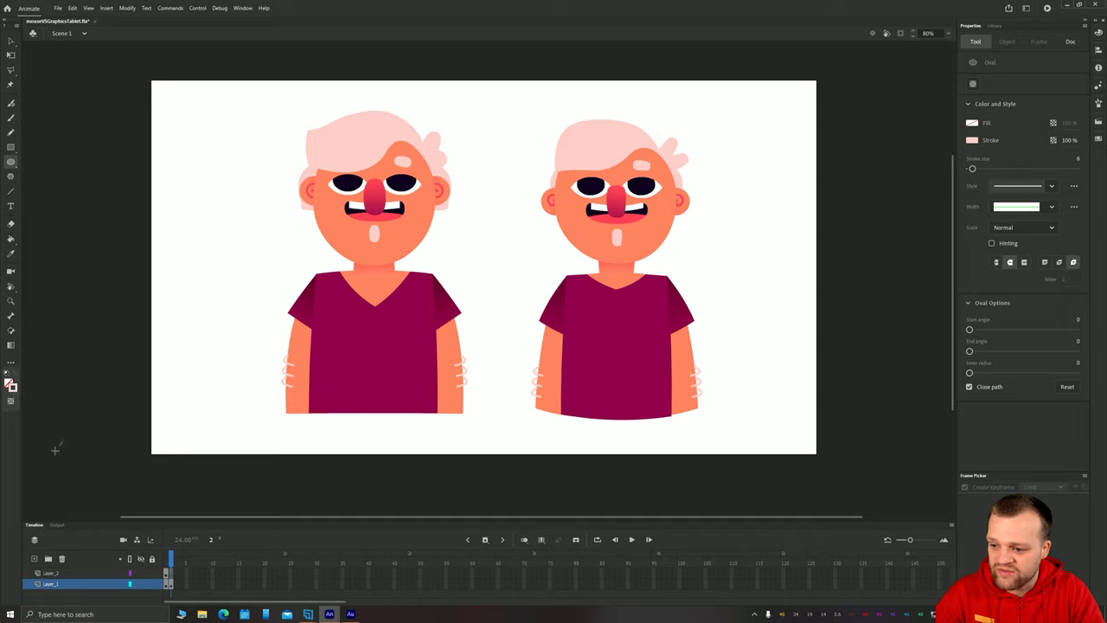
pyautogui.click(13, 387)
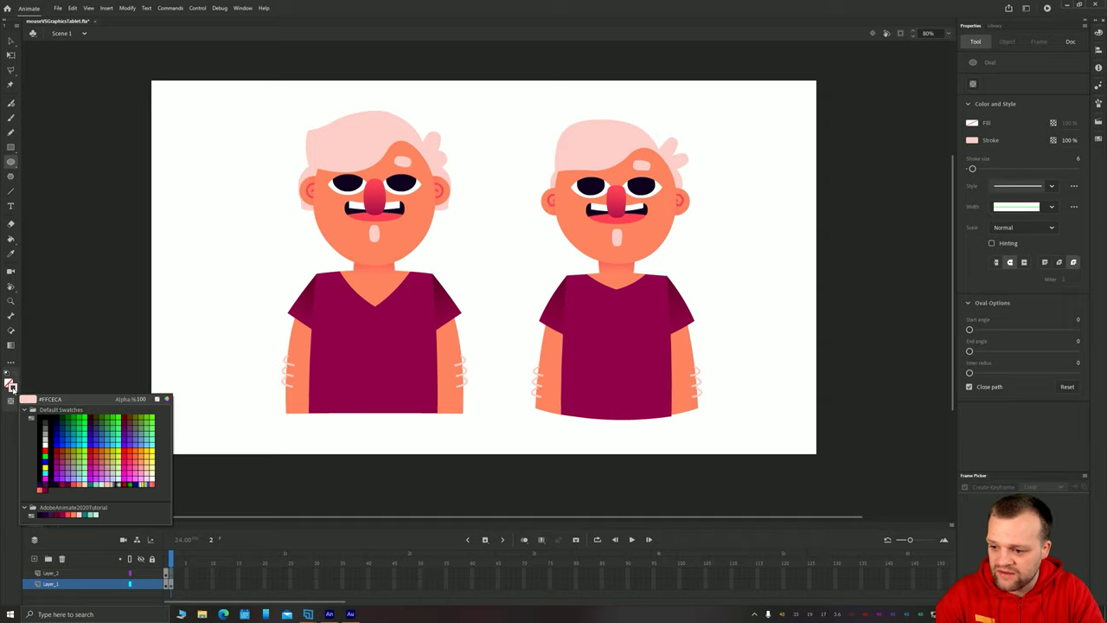
pyautogui.click(40, 417)
pyautogui.moveTo(260, 266); pyautogui.dragTo(286, 320)
# Step: Distort the black circle by bending its upper, lower and side edges slightly inward into an uneven outline
pyautogui.press('v')
pyautogui.scroll(4, 213, 263)
pyautogui.moveTo(321, 210); pyautogui.dragTo(322, 215)
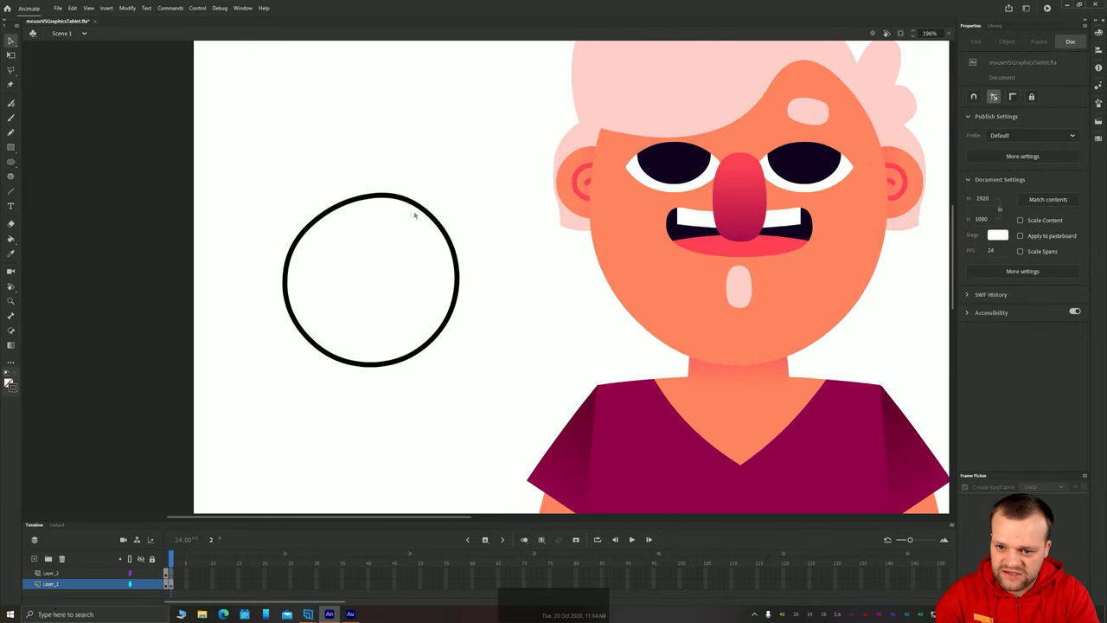
pyautogui.moveTo(436, 221); pyautogui.dragTo(433, 224)
pyautogui.moveTo(371, 364); pyautogui.dragTo(371, 356)
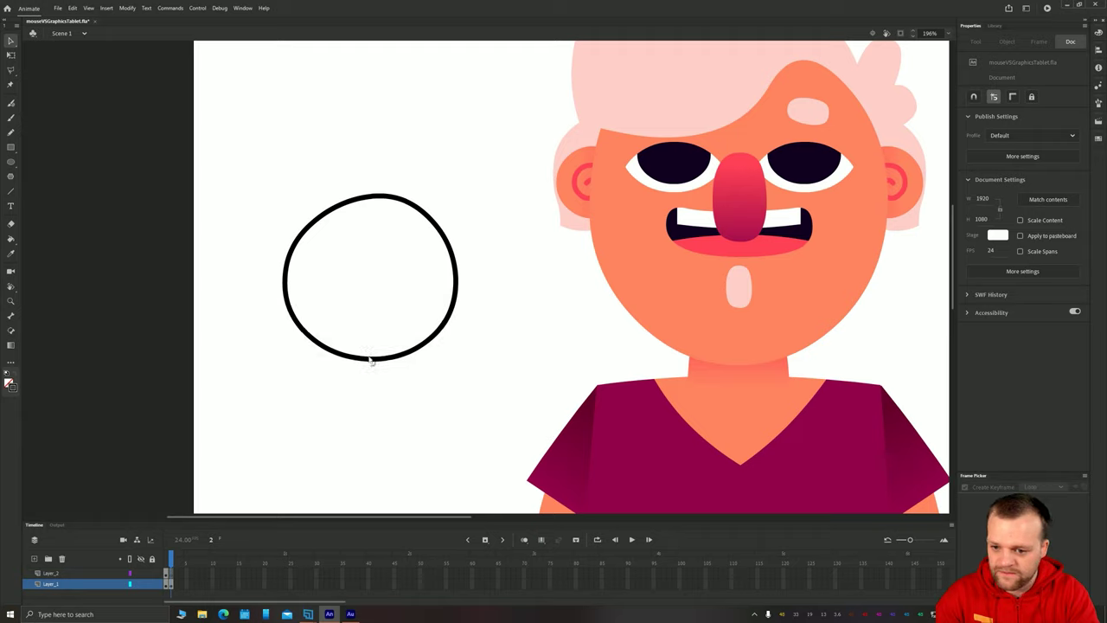
pyautogui.moveTo(289, 299); pyautogui.dragTo(287, 297)
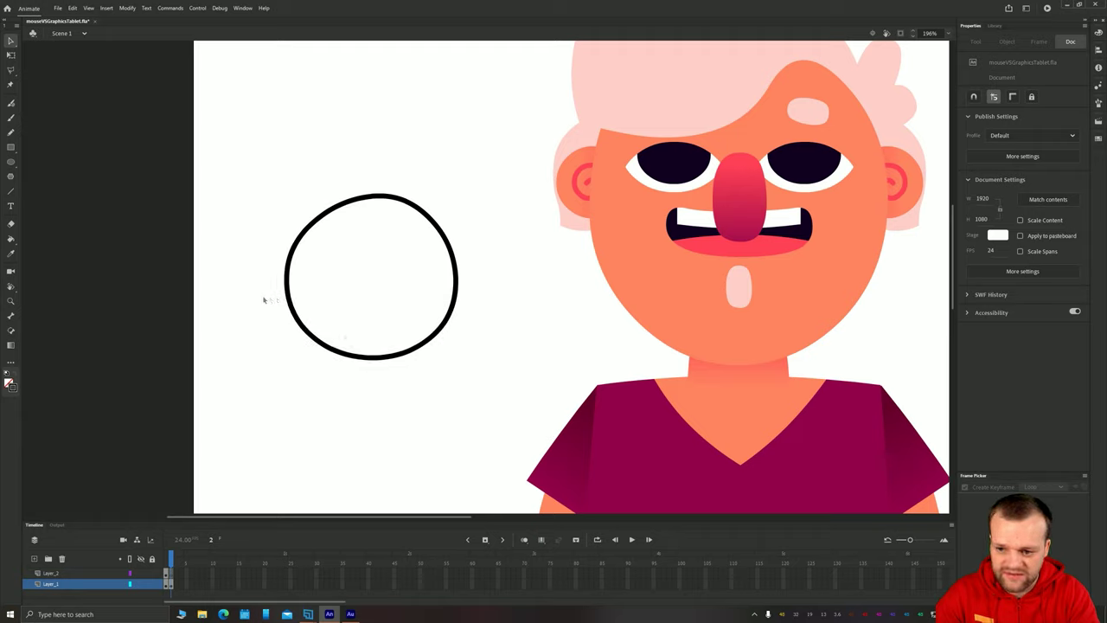
# Step: Smoothen the uneven black outline, straighten it into a regular circle, and deselect it
pyautogui.click(290, 253)
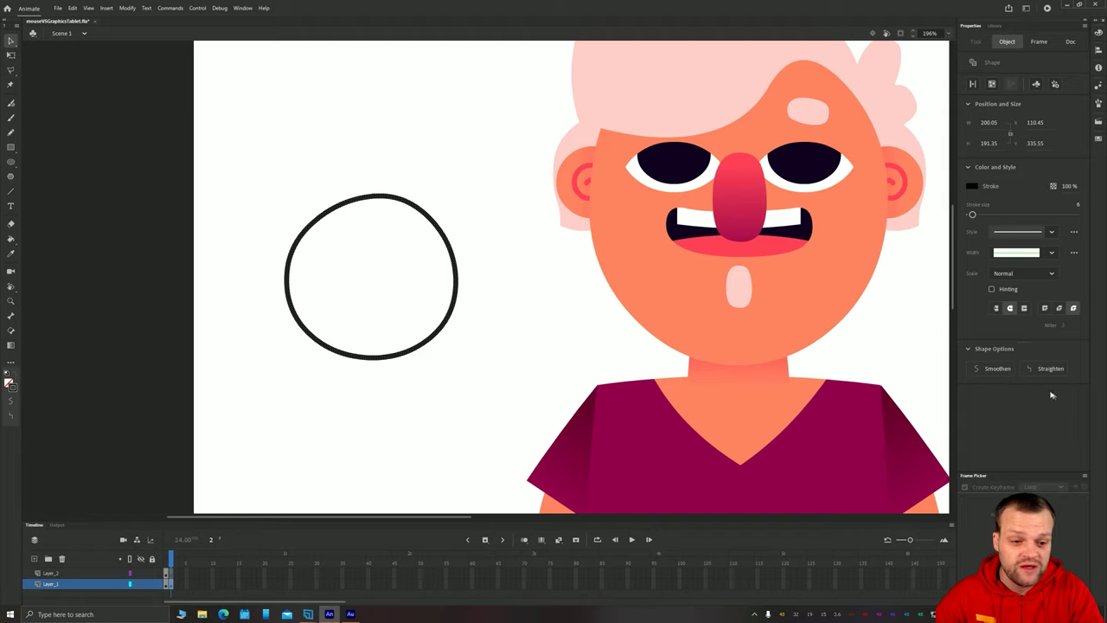
pyautogui.click(1003, 369)
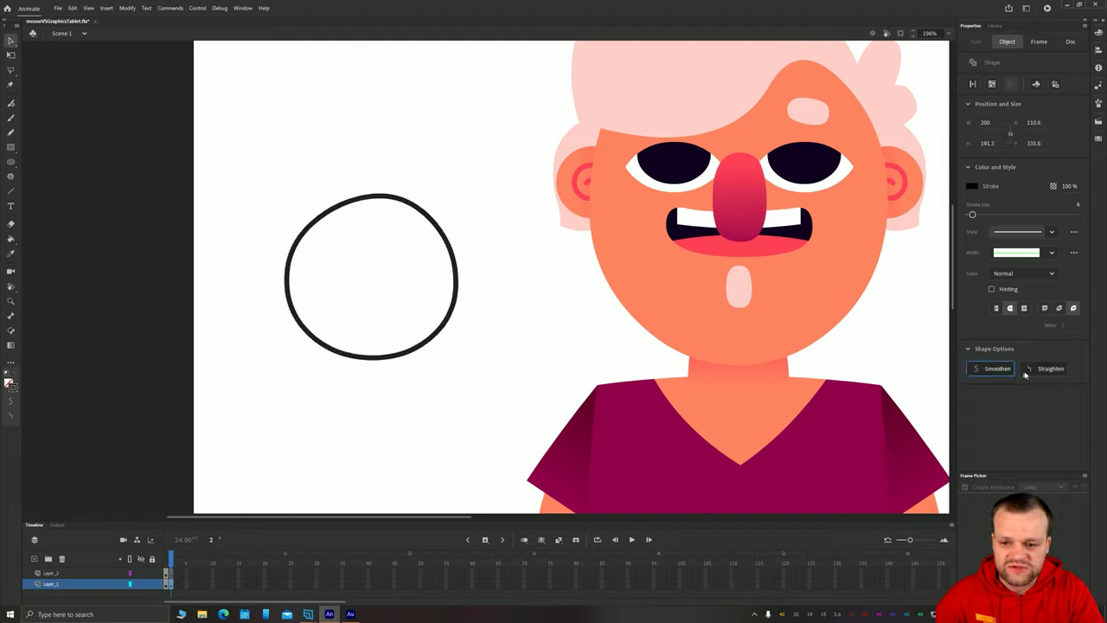
pyautogui.click(1043, 370)
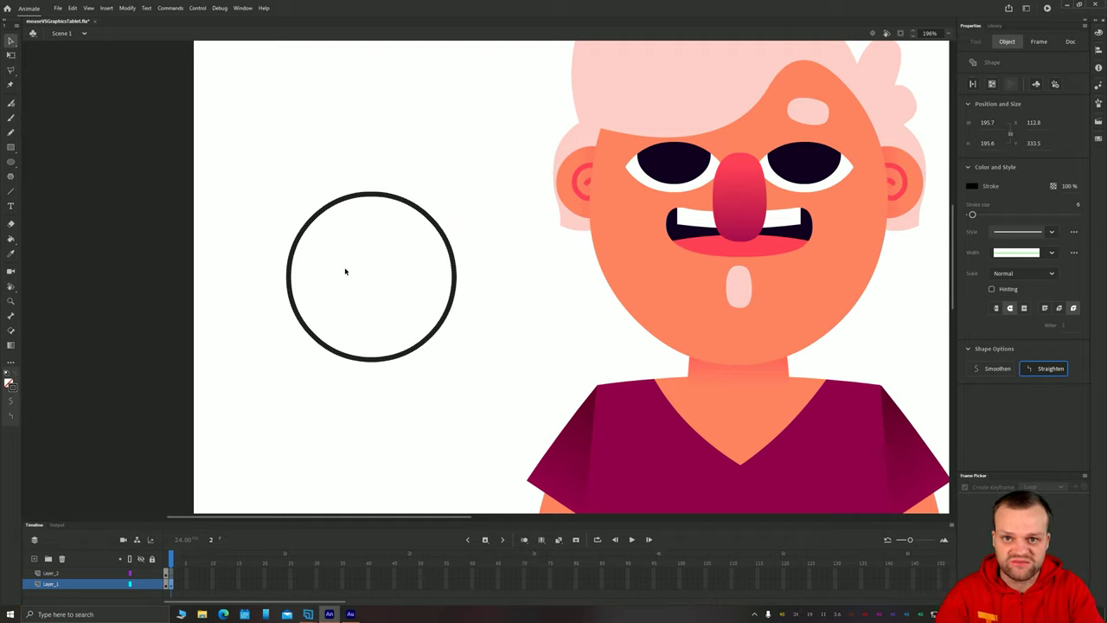
pyautogui.click(441, 174)
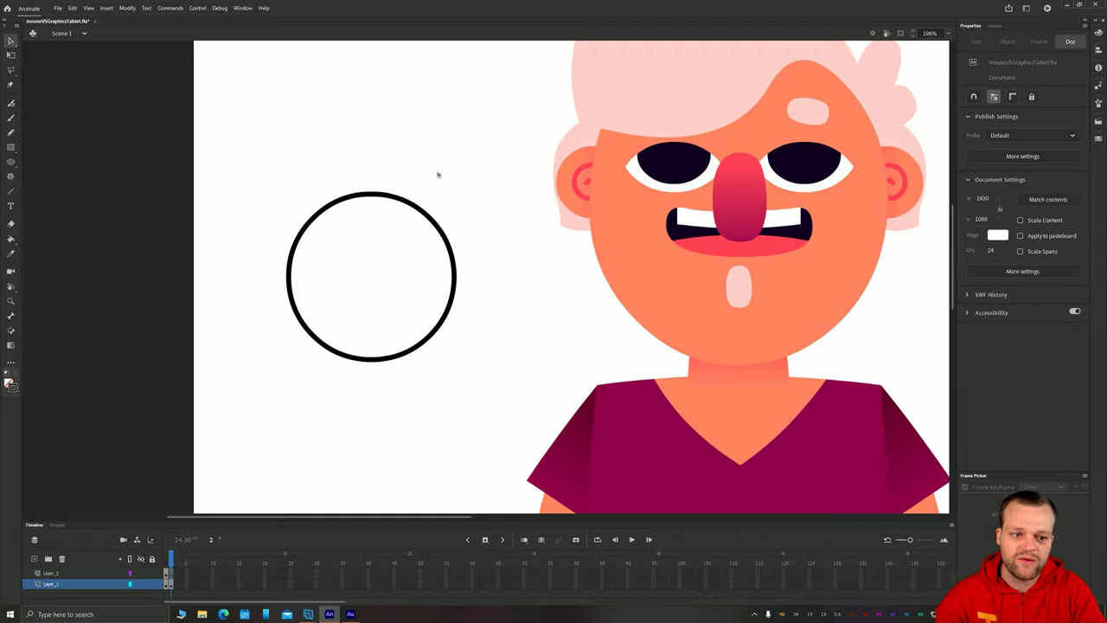